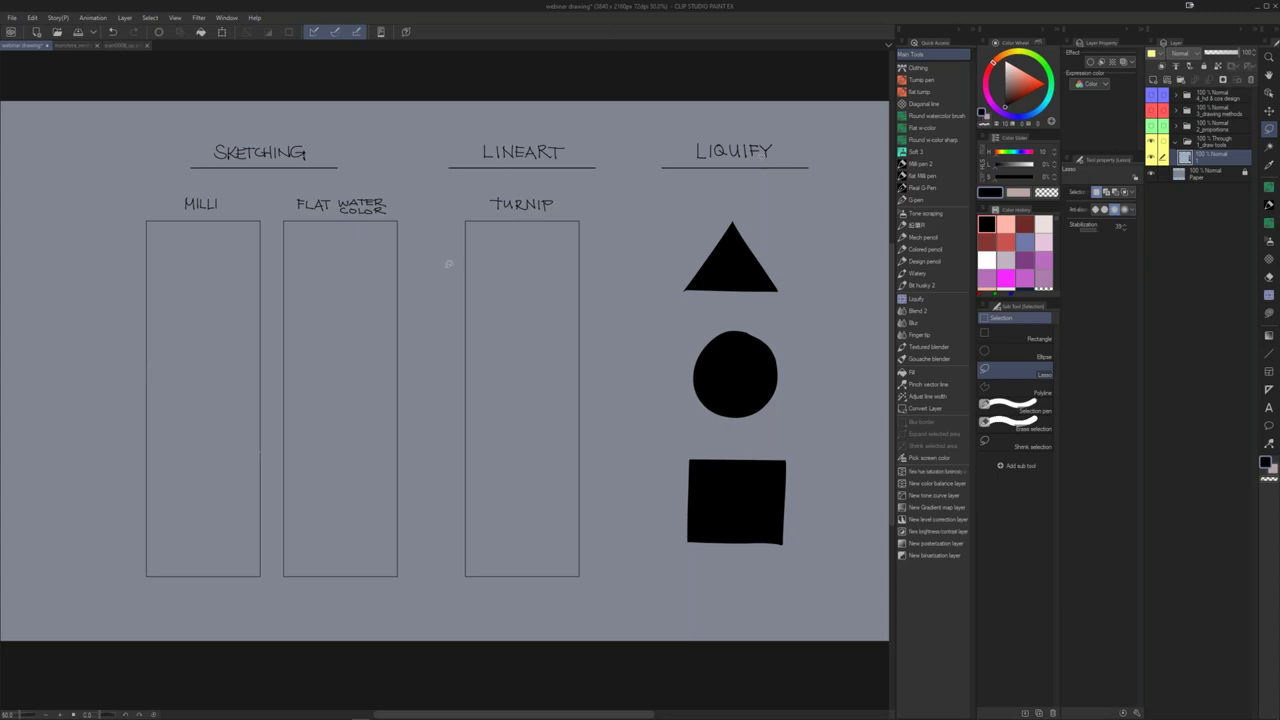
# Step: Scribble sample sketching strokes down the MILLI box with the Milli pen 2 brush in black
pyautogui.moveTo(548, 239); pyautogui.dragTo(685, 222)
pyautogui.moveTo(496, 237)
pyautogui.mouseDown()
pyautogui.moveTo(569, 257)
pyautogui.moveTo(499, 257)
pyautogui.mouseUp()
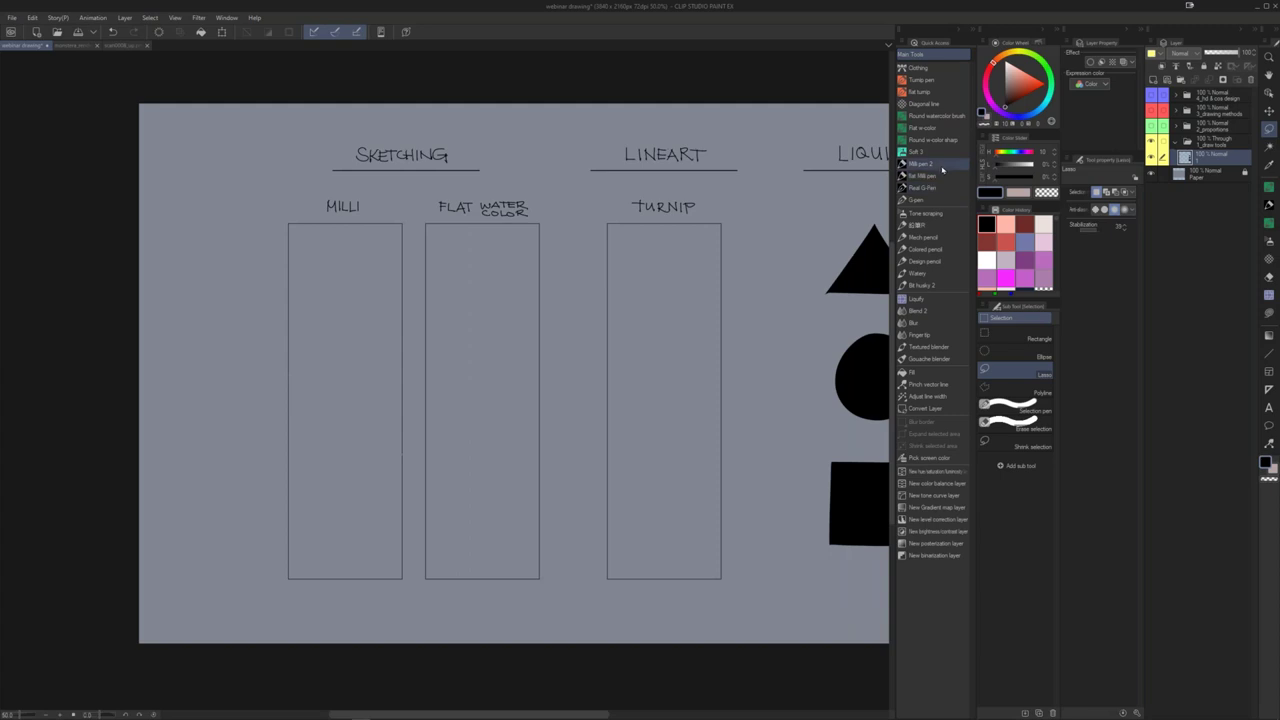
pyautogui.click(932, 163)
pyautogui.moveTo(361, 349)
pyautogui.mouseDown()
pyautogui.moveTo(377, 311)
pyautogui.moveTo(338, 306)
pyautogui.moveTo(349, 345)
pyautogui.moveTo(336, 378)
pyautogui.mouseUp()
pyautogui.hotkey('ctrl', 'z')
pyautogui.moveTo(353, 376)
pyautogui.mouseDown()
pyautogui.moveTo(330, 420)
pyautogui.moveTo(334, 477)
pyautogui.mouseUp()
pyautogui.moveTo(321, 272)
pyautogui.mouseDown()
pyautogui.moveTo(345, 242)
pyautogui.moveTo(337, 302)
pyautogui.mouseUp()
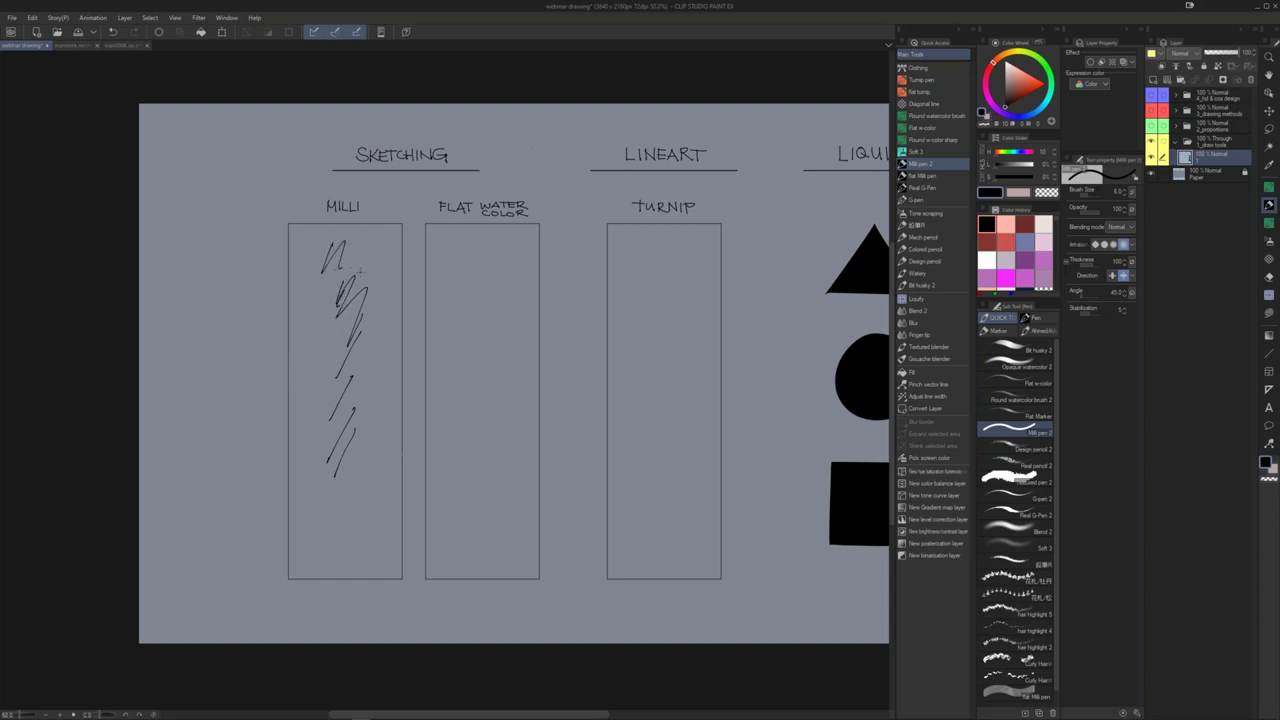
pyautogui.moveTo(319, 330); pyautogui.dragTo(345, 321)
pyautogui.moveTo(349, 354); pyautogui.dragTo(346, 368)
pyautogui.moveTo(341, 282)
pyautogui.mouseDown()
pyautogui.moveTo(350, 312)
pyautogui.moveTo(331, 387)
pyautogui.moveTo(349, 423)
pyautogui.moveTo(346, 404)
pyautogui.mouseUp()
pyautogui.moveTo(323, 481)
pyautogui.mouseDown()
pyautogui.moveTo(358, 446)
pyautogui.moveTo(356, 466)
pyautogui.mouseUp()
pyautogui.moveTo(322, 511); pyautogui.dragTo(338, 510)
pyautogui.moveTo(344, 424); pyautogui.dragTo(356, 390)
pyautogui.moveTo(344, 454); pyautogui.dragTo(372, 425)
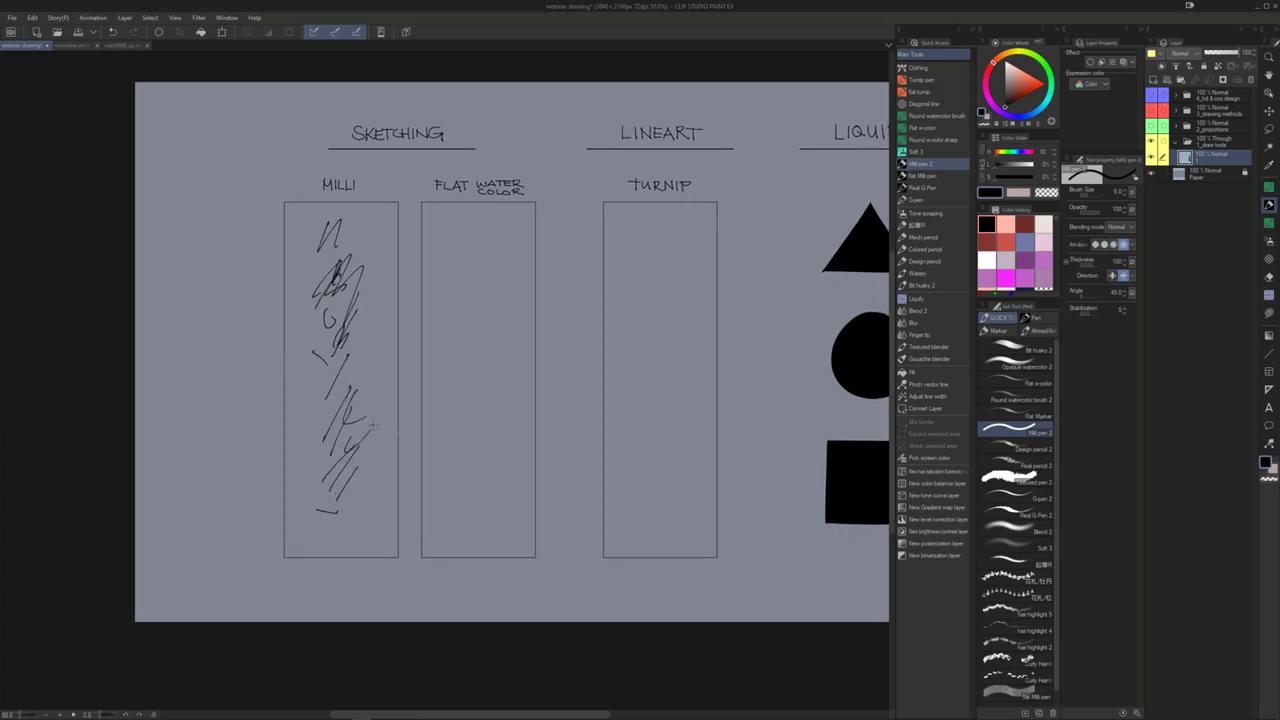
# Step: Draw loose looping sample strokes down the FLAT WATERCOLOR box with the Flat w-color brush
pyautogui.click(940, 127)
pyautogui.moveTo(448, 266)
pyautogui.mouseDown()
pyautogui.moveTo(481, 244)
pyautogui.moveTo(464, 295)
pyautogui.moveTo(488, 320)
pyautogui.mouseUp()
pyautogui.moveTo(461, 362)
pyautogui.mouseDown()
pyautogui.moveTo(490, 355)
pyautogui.moveTo(484, 375)
pyautogui.mouseUp()
pyautogui.moveTo(450, 397)
pyautogui.mouseDown()
pyautogui.moveTo(486, 395)
pyautogui.moveTo(484, 417)
pyautogui.mouseUp()
pyautogui.hotkey('ctrl', 'z')
pyautogui.hotkey('ctrl', 'z')
pyautogui.hotkey('ctrl', 'z')
pyautogui.moveTo(488, 242); pyautogui.dragTo(484, 468)
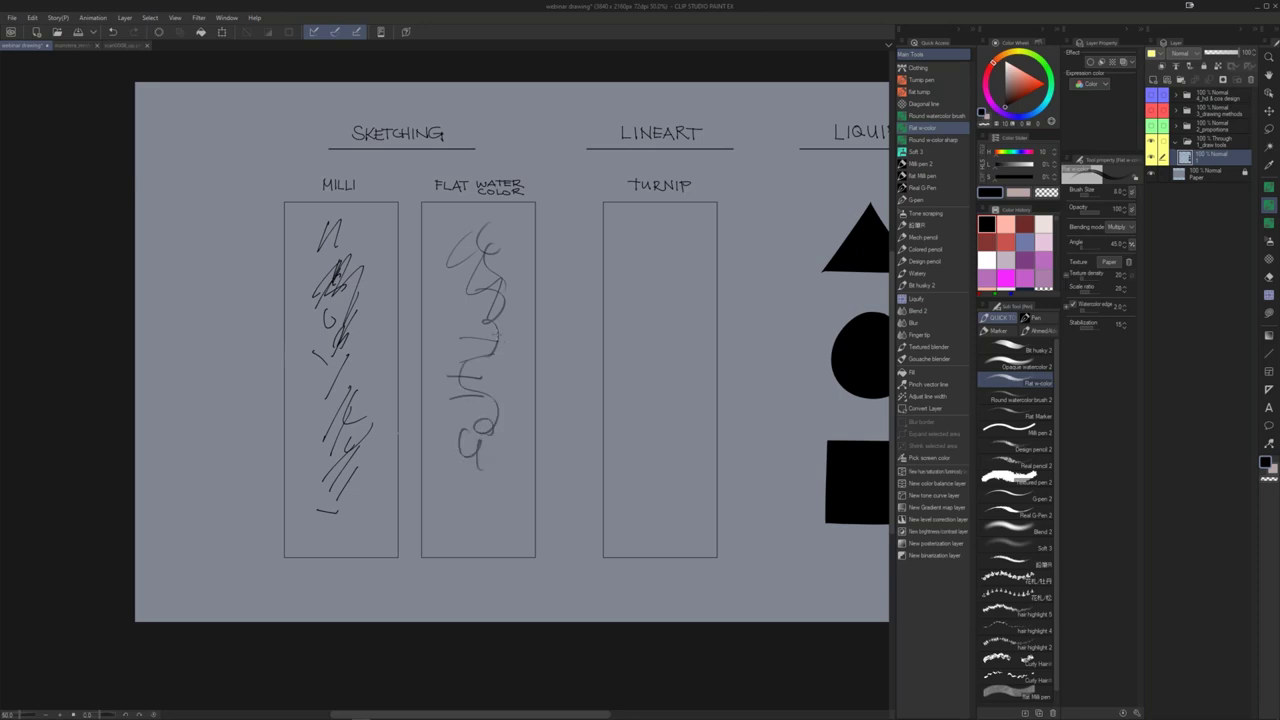
# Step: Draw long, smooth wavy lines down the TURNIP box with the Turnip pen, undoing unwanted strokes
pyautogui.moveTo(506, 305); pyautogui.dragTo(492, 319)
pyautogui.moveTo(570, 220); pyautogui.dragTo(514, 238)
pyautogui.moveTo(466, 289); pyautogui.dragTo(483, 260)
pyautogui.moveTo(594, 208); pyautogui.dragTo(524, 189)
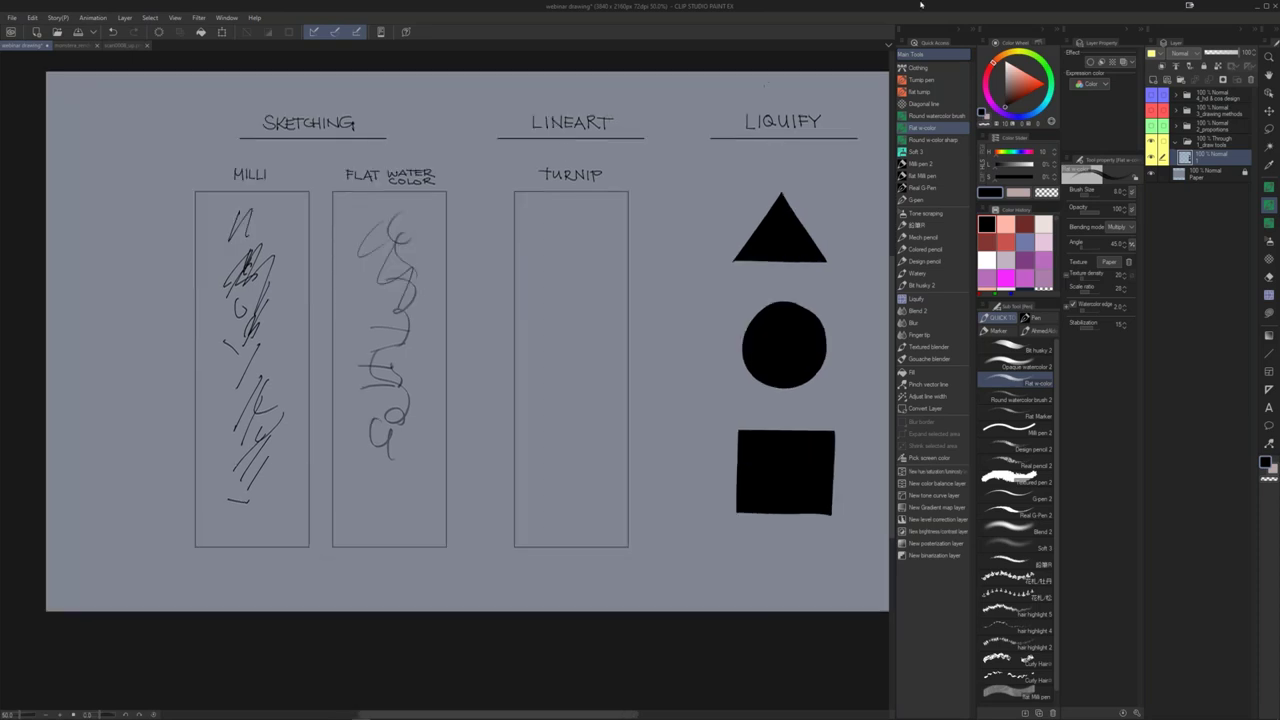
pyautogui.click(918, 79)
pyautogui.moveTo(566, 224); pyautogui.dragTo(575, 278)
pyautogui.hotkey('ctrl', 'z')
pyautogui.moveTo(566, 212)
pyautogui.mouseDown()
pyautogui.moveTo(576, 412)
pyautogui.moveTo(590, 301)
pyautogui.mouseUp()
pyautogui.hotkey('ctrl', 'z')
pyautogui.moveTo(573, 351)
pyautogui.mouseDown()
pyautogui.moveTo(575, 392)
pyautogui.moveTo(589, 380)
pyautogui.moveTo(575, 388)
pyautogui.moveTo(548, 364)
pyautogui.mouseUp()
pyautogui.hotkey('ctrl', 'z')
pyautogui.hotkey('ctrl', 'z')
pyautogui.moveTo(572, 311)
pyautogui.mouseDown()
pyautogui.moveTo(552, 398)
pyautogui.moveTo(563, 428)
pyautogui.moveTo(580, 351)
pyautogui.moveTo(562, 432)
pyautogui.mouseUp()
pyautogui.moveTo(531, 391)
pyautogui.mouseDown()
pyautogui.moveTo(541, 324)
pyautogui.moveTo(535, 350)
pyautogui.mouseUp()
pyautogui.hotkey('ctrl', 'z')
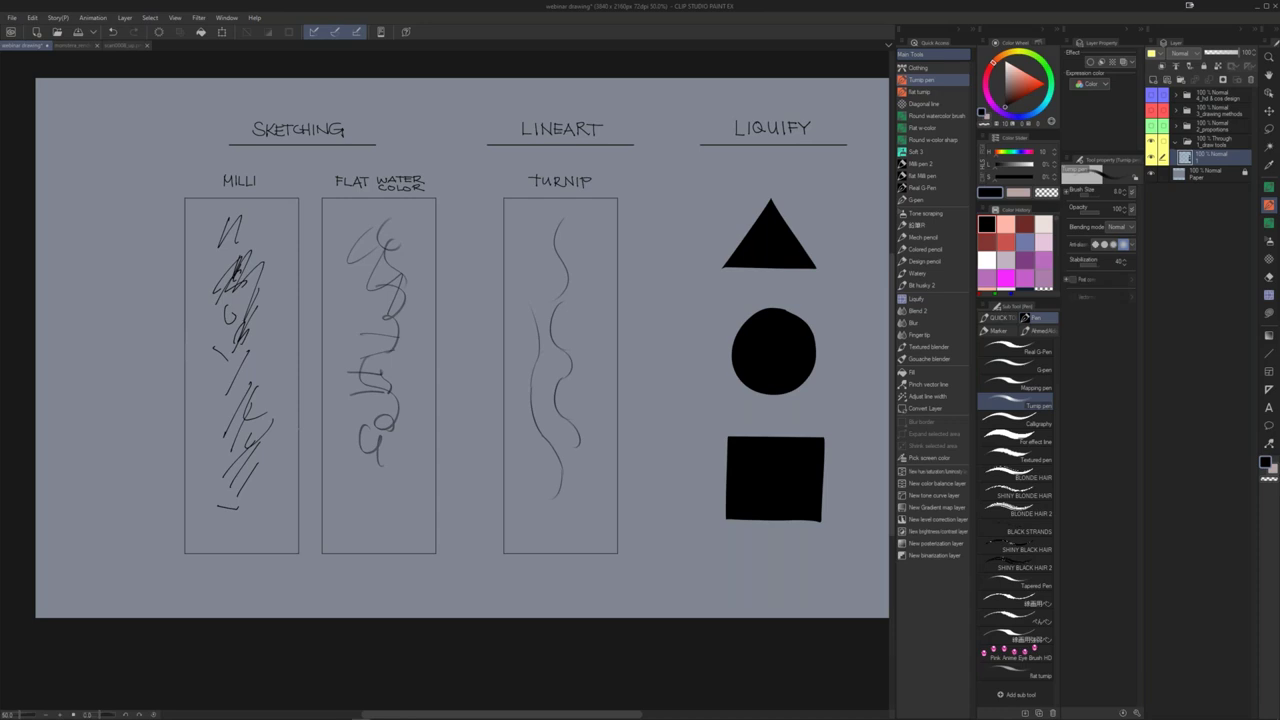
# Step: Add short parallel strokes beside the upper curve in the TURNIP box
pyautogui.moveTo(647, 278); pyautogui.dragTo(639, 288)
pyautogui.moveTo(528, 270); pyautogui.dragTo(532, 290)
pyautogui.moveTo(538, 278); pyautogui.dragTo(539, 296)
# Step: Try pushing the edges of the black triangle with the Liquify tool, then undo the distortions
pyautogui.moveTo(646, 320); pyautogui.dragTo(571, 318)
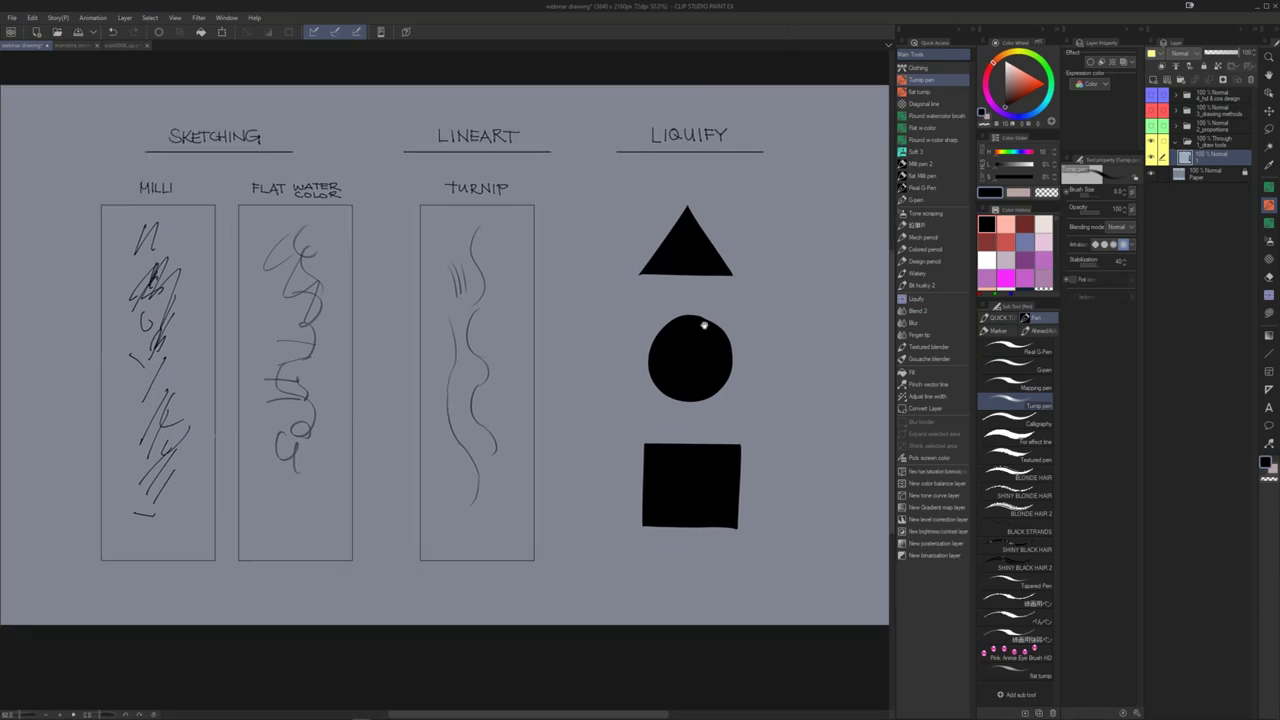
pyautogui.moveTo(701, 331); pyautogui.dragTo(668, 347)
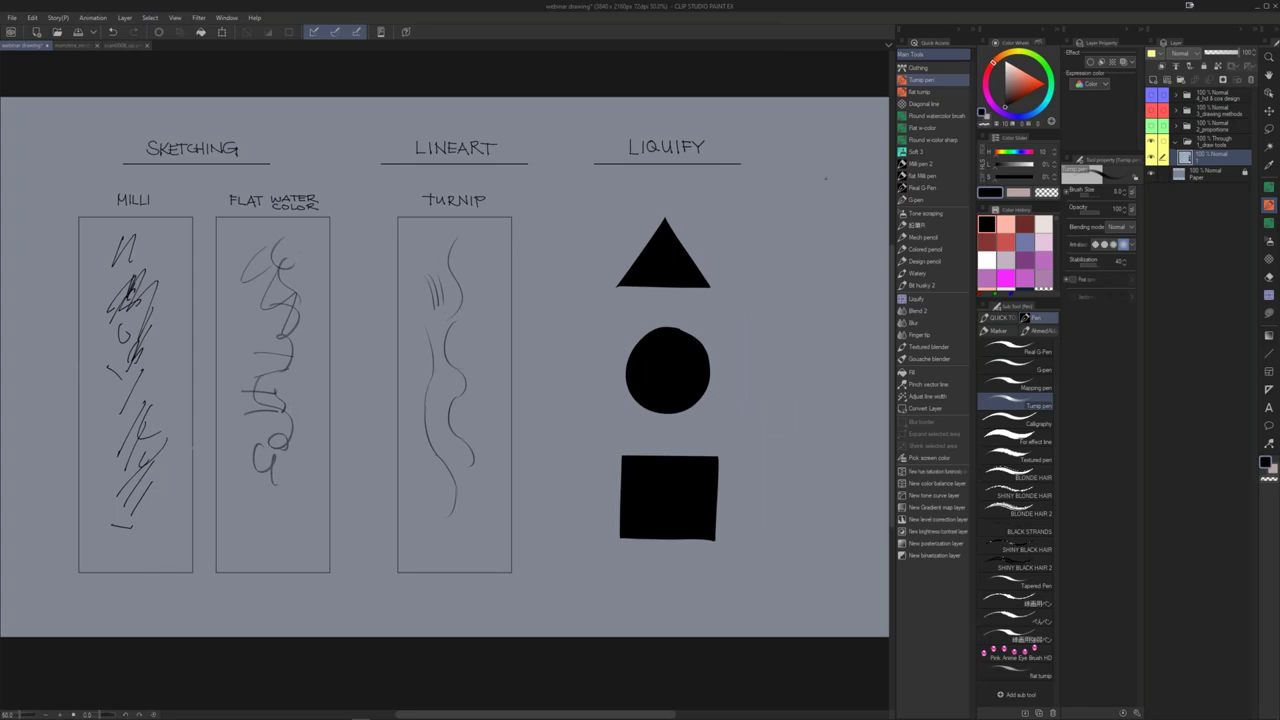
pyautogui.moveTo(771, 239); pyautogui.dragTo(745, 255)
pyautogui.click(930, 299)
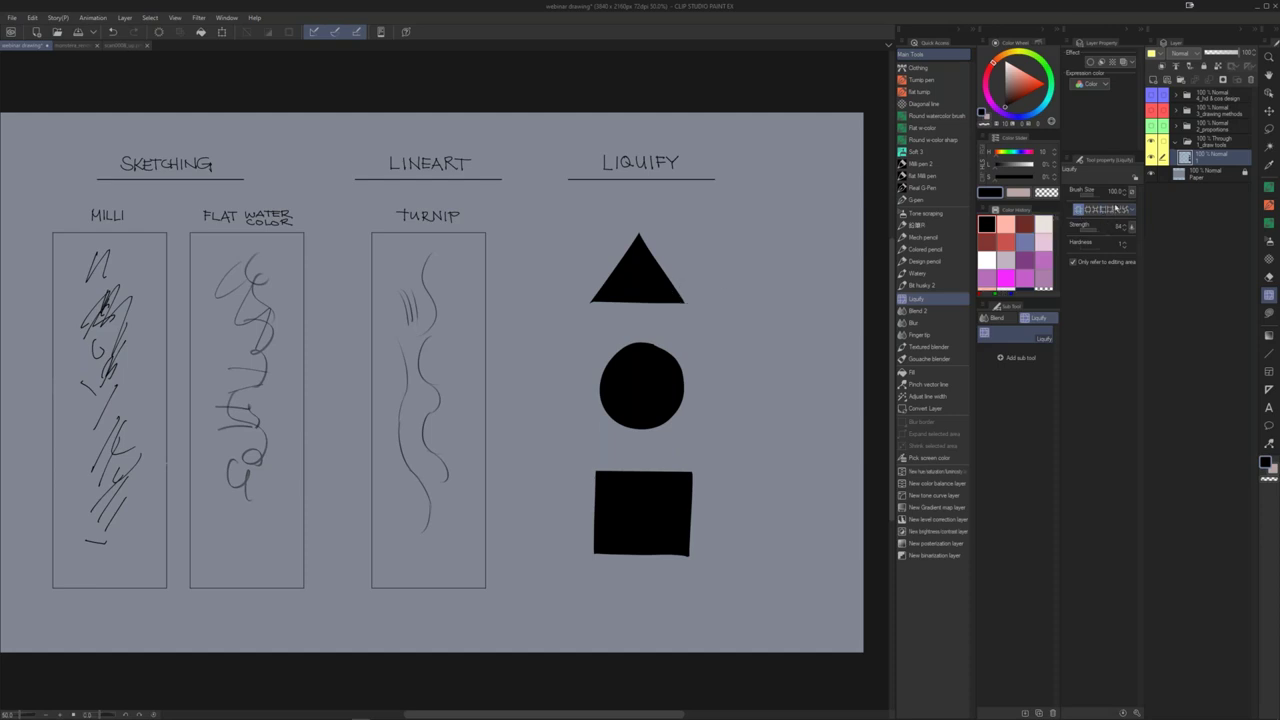
pyautogui.click(1080, 209)
pyautogui.moveTo(743, 271)
pyautogui.mouseDown()
pyautogui.moveTo(658, 265)
pyautogui.moveTo(677, 252)
pyautogui.moveTo(623, 275)
pyautogui.mouseUp()
pyautogui.moveTo(643, 318); pyautogui.dragTo(638, 294)
pyautogui.moveTo(604, 248)
pyautogui.mouseDown()
pyautogui.moveTo(642, 255)
pyautogui.moveTo(645, 290)
pyautogui.moveTo(626, 286)
pyautogui.moveTo(616, 245)
pyautogui.moveTo(653, 203)
pyautogui.moveTo(632, 271)
pyautogui.mouseUp()
pyautogui.hotkey('ctrl', 'z')
pyautogui.hotkey('ctrl', 'z')
pyautogui.hotkey('ctrl', 'z')
pyautogui.hotkey('ctrl', 'z')
pyautogui.hotkey('ctrl', 'z')
pyautogui.press(']')
pyautogui.moveTo(640, 265)
pyautogui.mouseDown()
pyautogui.moveTo(626, 298)
pyautogui.moveTo(644, 296)
pyautogui.moveTo(652, 266)
pyautogui.moveTo(628, 270)
pyautogui.moveTo(632, 285)
pyautogui.mouseUp()
pyautogui.hotkey('ctrl', 'z')
# Step: Try pinching the black triangle inward with a larger Liquify brush, then undo the distortions
pyautogui.click(1093, 209)
pyautogui.press(']')
pyautogui.press(']')
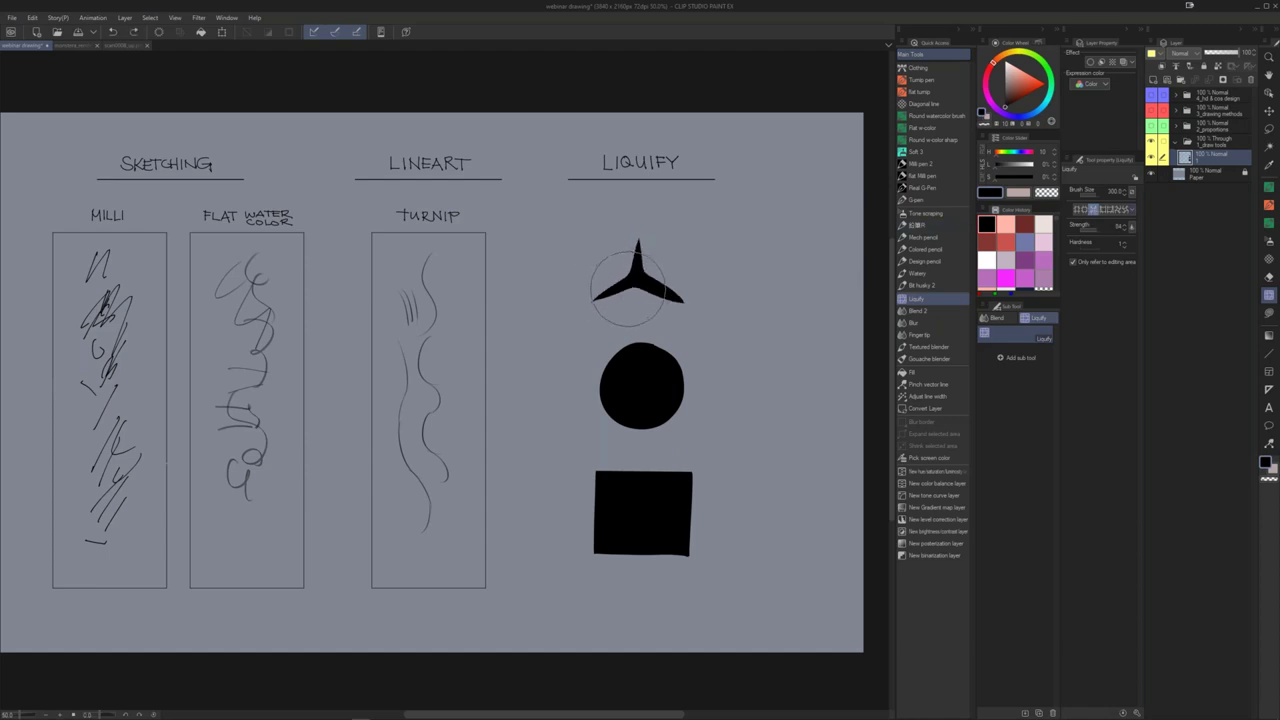
pyautogui.hotkey('ctrl', 'z')
pyautogui.hotkey('ctrl', 'z')
pyautogui.hotkey('ctrl', 'z')
pyautogui.moveTo(640, 276); pyautogui.dragTo(638, 287)
pyautogui.hotkey('ctrl', 'z')
# Step: Draw a small black rounded shape beside the triangle with the Lasso fill tool
pyautogui.moveTo(757, 263); pyautogui.dragTo(688, 279)
pyautogui.press('g')
pyautogui.moveTo(676, 339); pyautogui.dragTo(714, 340)
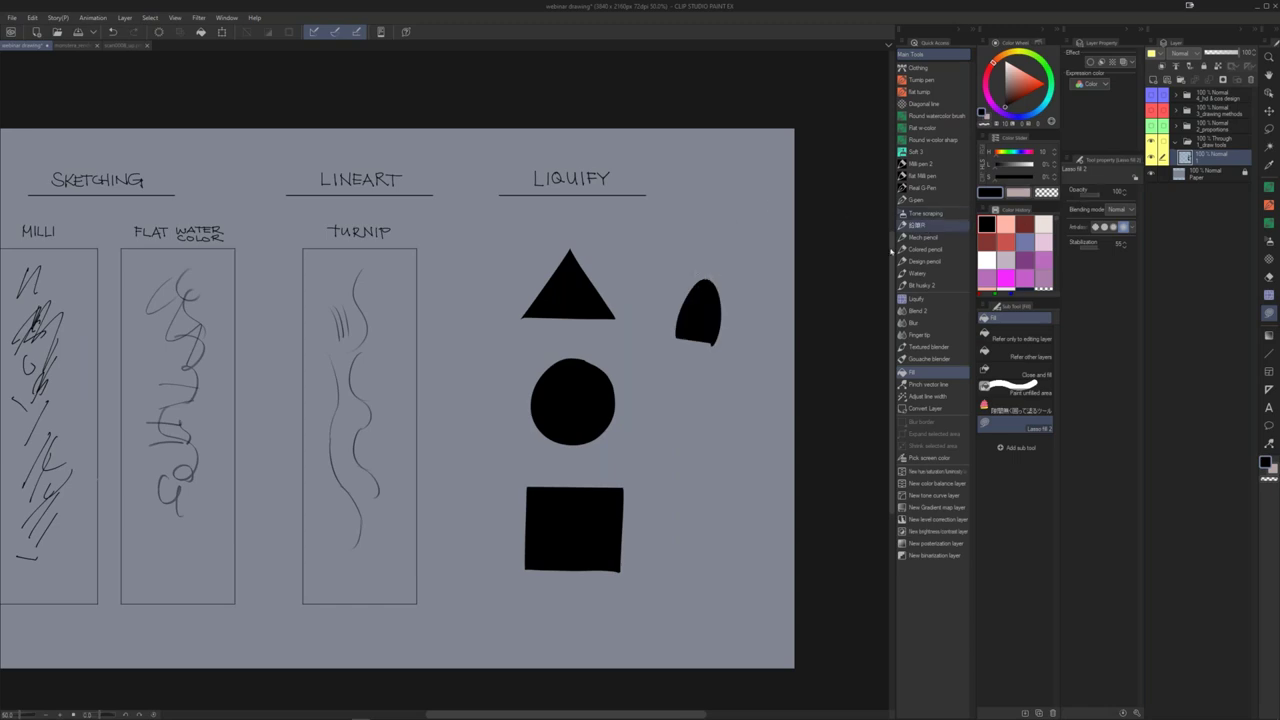
# Step: Reshape the small rounded shape beside the triangle with the Liquify tool, reducing the brush size between strokes
pyautogui.click(925, 297)
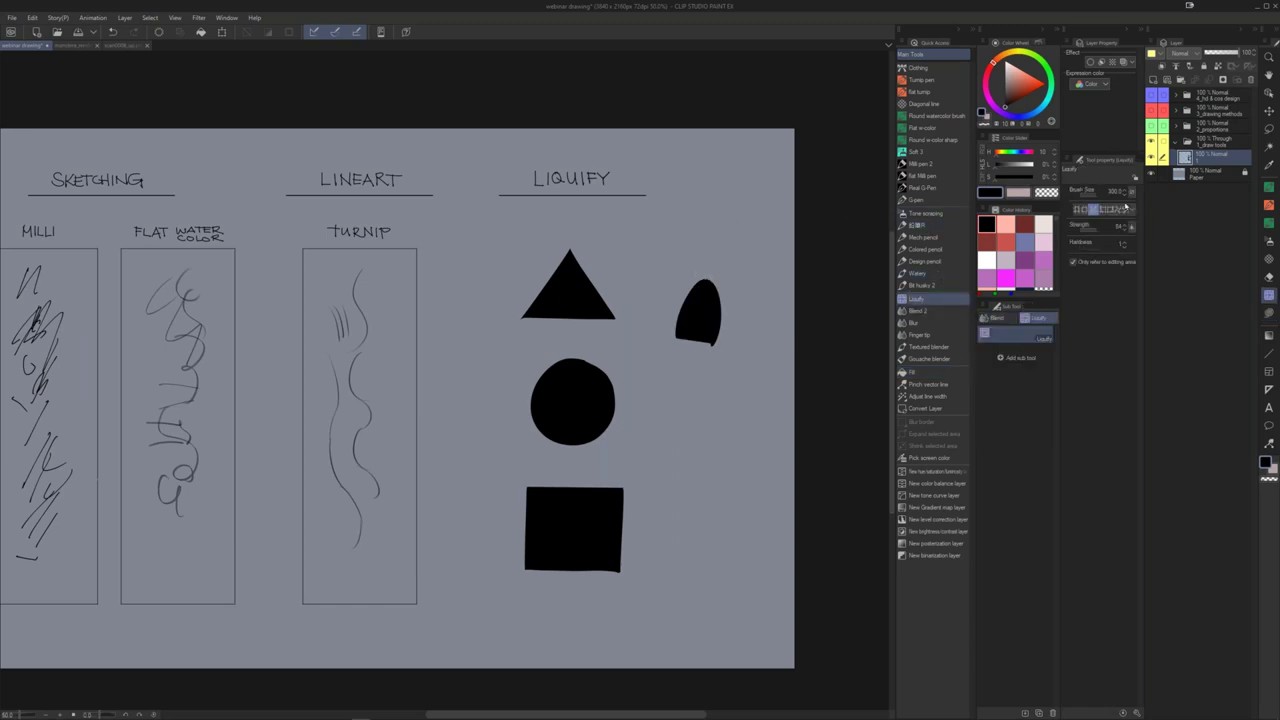
pyautogui.press('[')
pyautogui.press('[')
pyautogui.press('[')
pyautogui.moveTo(704, 269); pyautogui.dragTo(701, 278)
pyautogui.press('[')
pyautogui.press('[')
pyautogui.press('[')
pyautogui.press('[')
pyautogui.press('[')
pyautogui.press('[')
pyautogui.press('[')
pyautogui.moveTo(676, 299); pyautogui.dragTo(690, 226)
# Step: Select the liquified shape beside the triangle and delete it
pyautogui.press('g')
pyautogui.press('m')
pyautogui.press('Delete')
# Step: Collapse and hide the 1_draw tools folder, and make the 2_proportions folder visible
pyautogui.moveTo(537, 284)
pyautogui.mouseDown()
pyautogui.moveTo(606, 266)
pyautogui.moveTo(619, 297)
pyautogui.mouseUp()
pyautogui.moveTo(657, 233); pyautogui.dragTo(667, 249)
pyautogui.moveTo(491, 261)
pyautogui.mouseDown()
pyautogui.moveTo(615, 229)
pyautogui.moveTo(594, 242)
pyautogui.mouseUp()
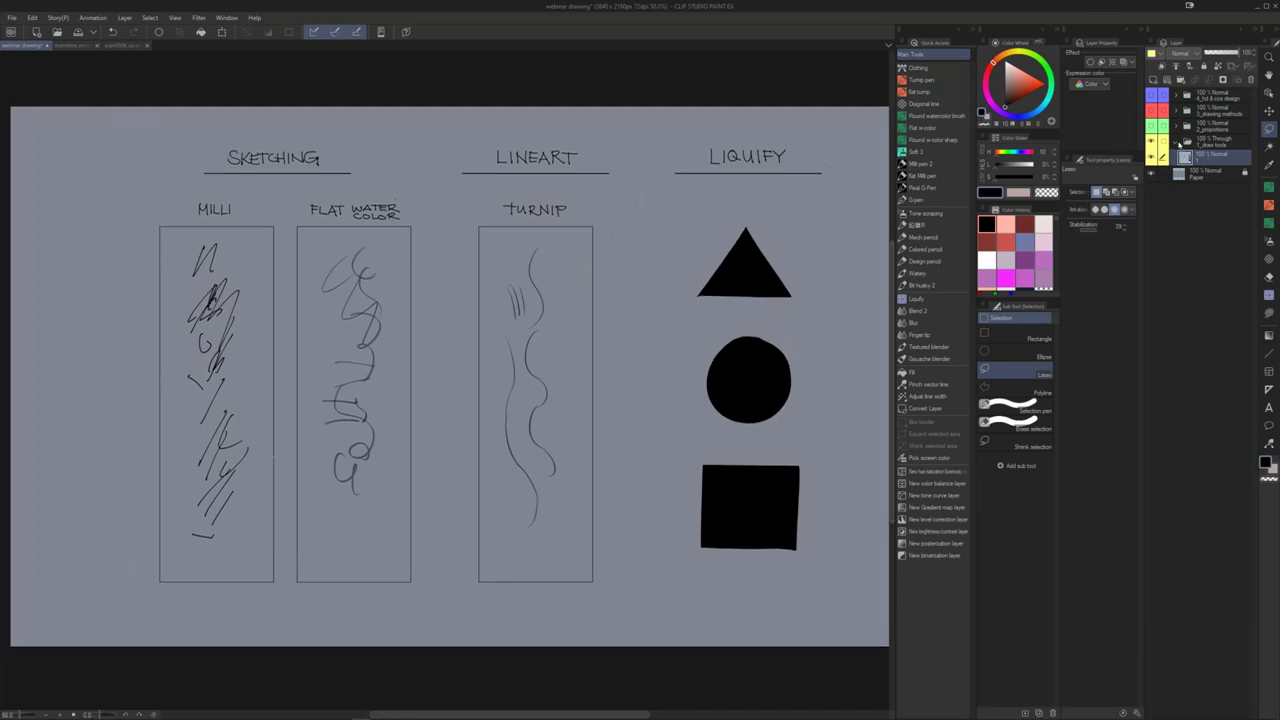
pyautogui.click(1176, 141)
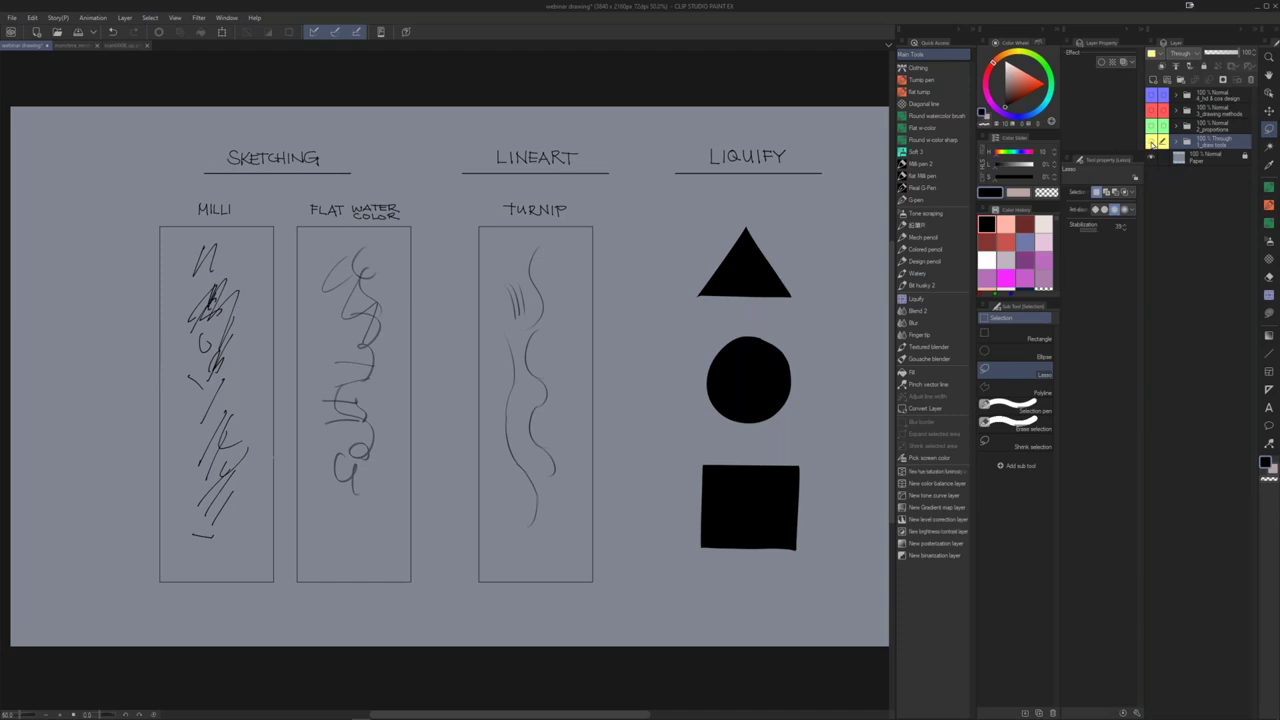
pyautogui.click(1152, 143)
pyautogui.click(1152, 127)
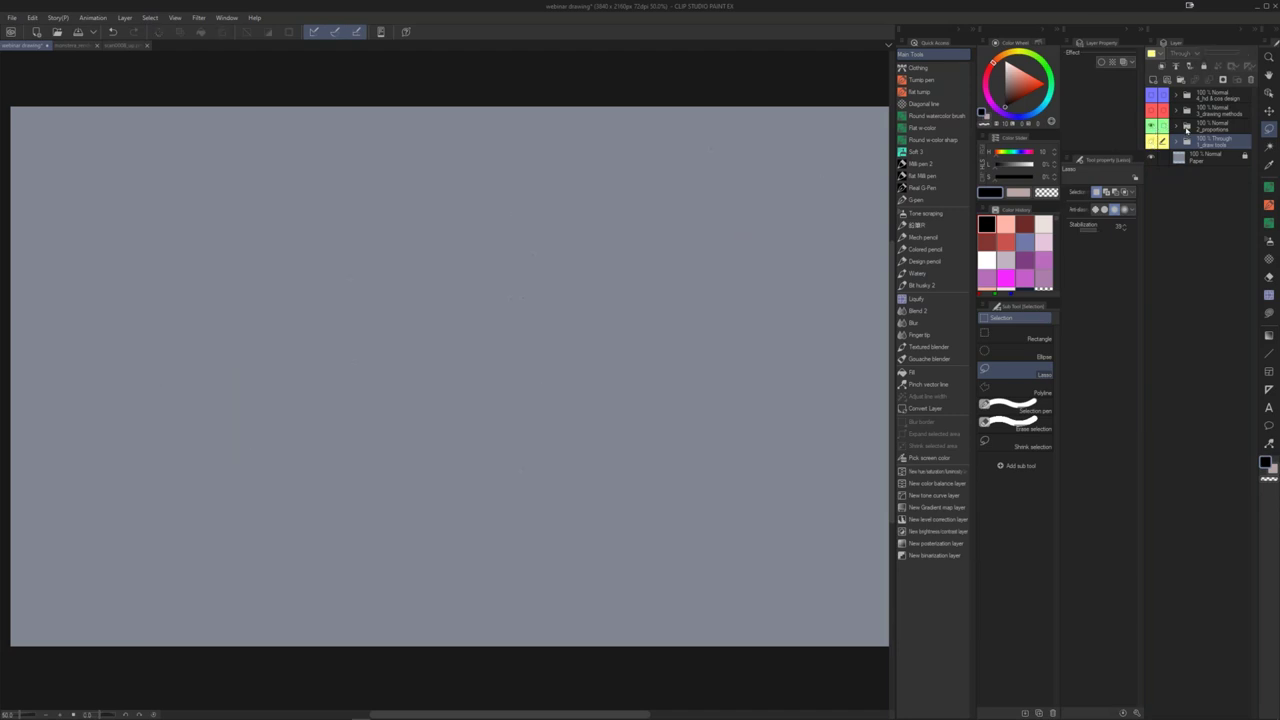
# Step: Expand the 2_proportions folder, then show and select the layer with the ideal male and female proportion charts
pyautogui.click(1177, 127)
pyautogui.click(1215, 173)
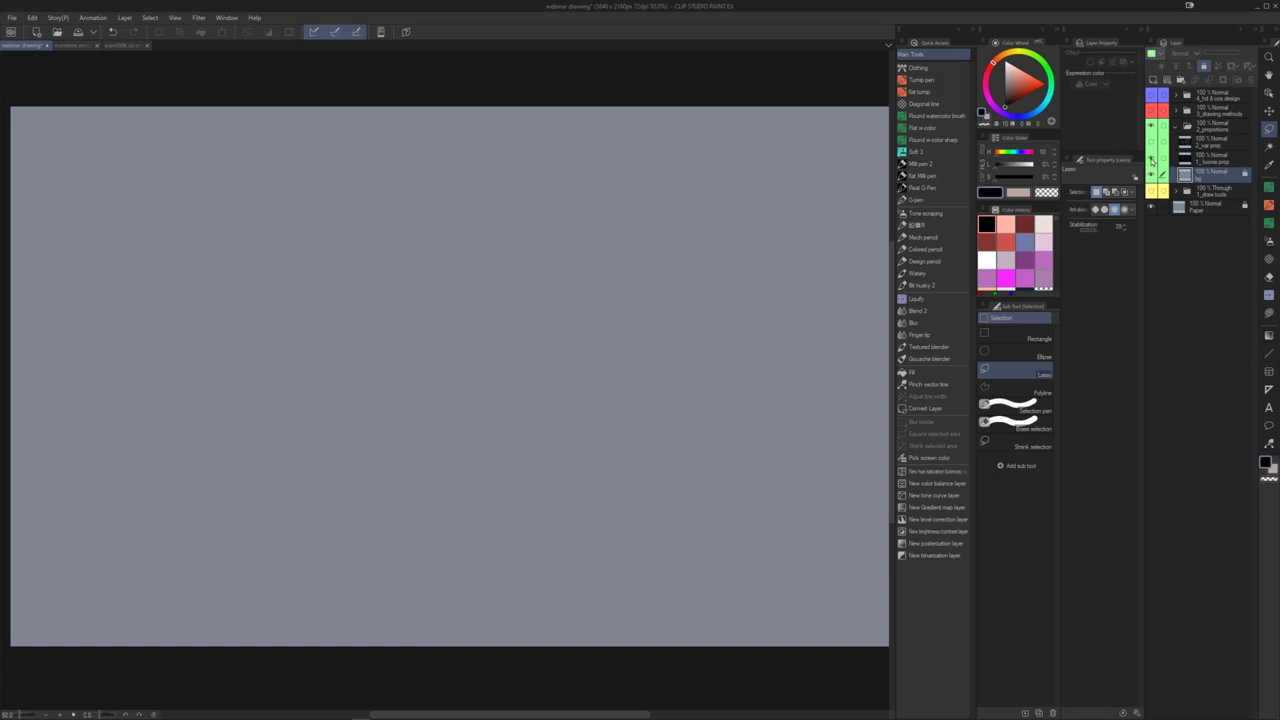
pyautogui.click(1151, 162)
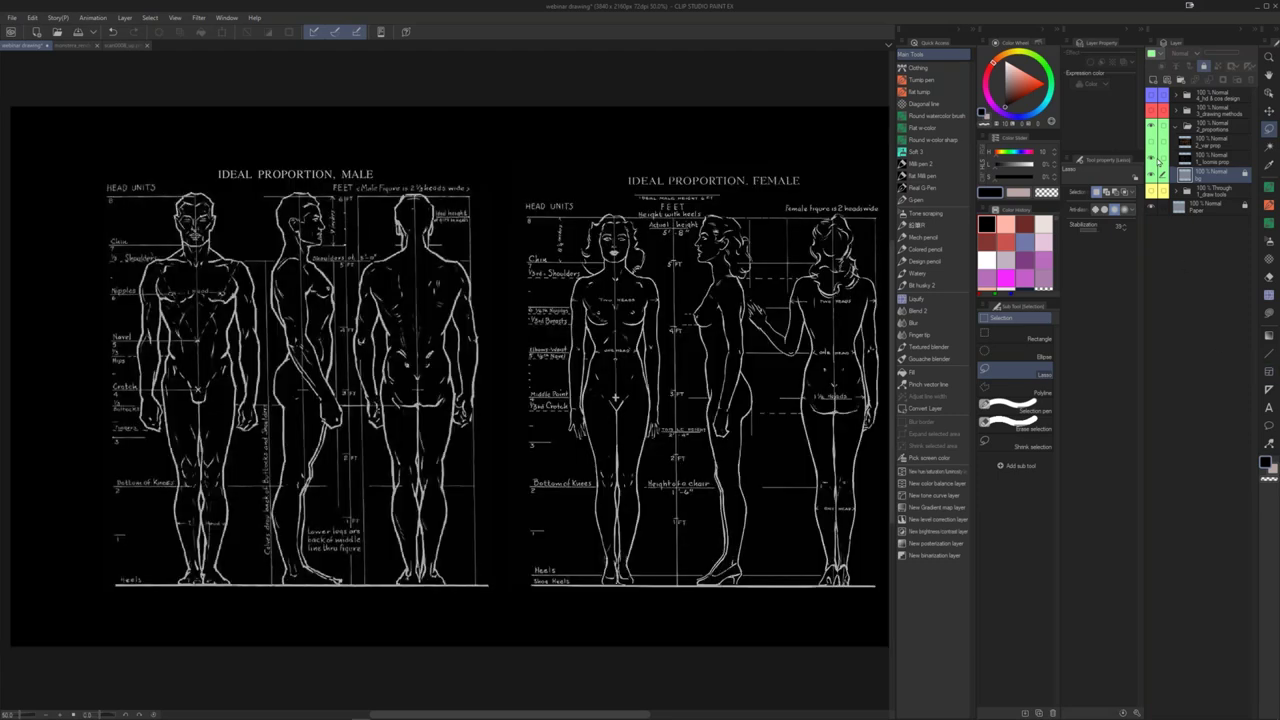
pyautogui.click(1158, 160)
pyautogui.moveTo(497, 312); pyautogui.dragTo(473, 308)
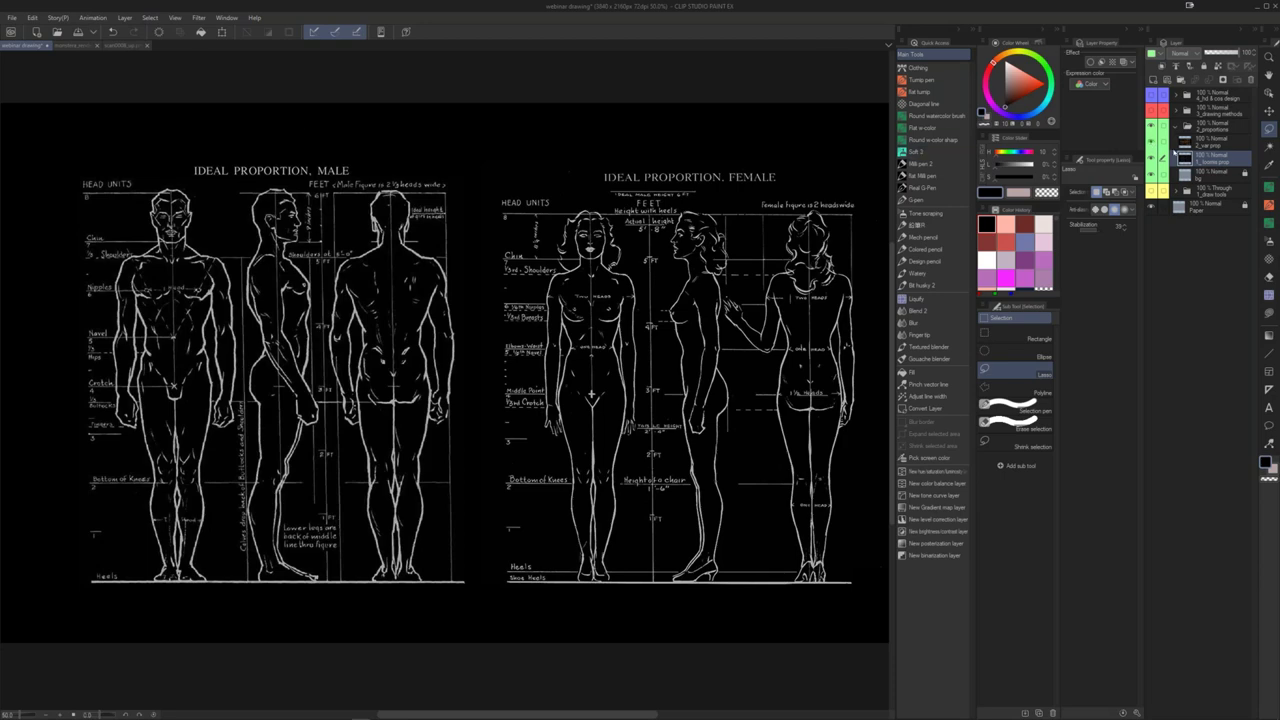
# Step: Show and select the 2_var prop layer with the photo lineup of varied body types
pyautogui.click(1164, 147)
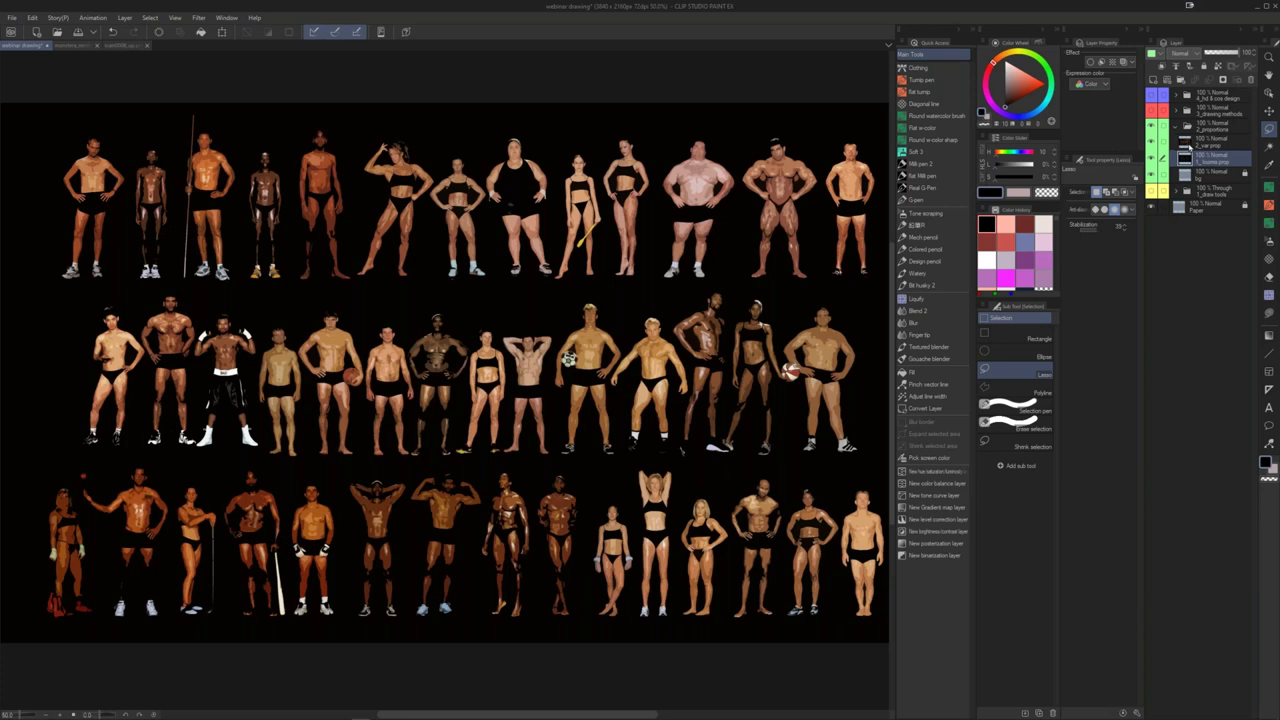
pyautogui.click(1190, 147)
pyautogui.moveTo(723, 232); pyautogui.dragTo(716, 232)
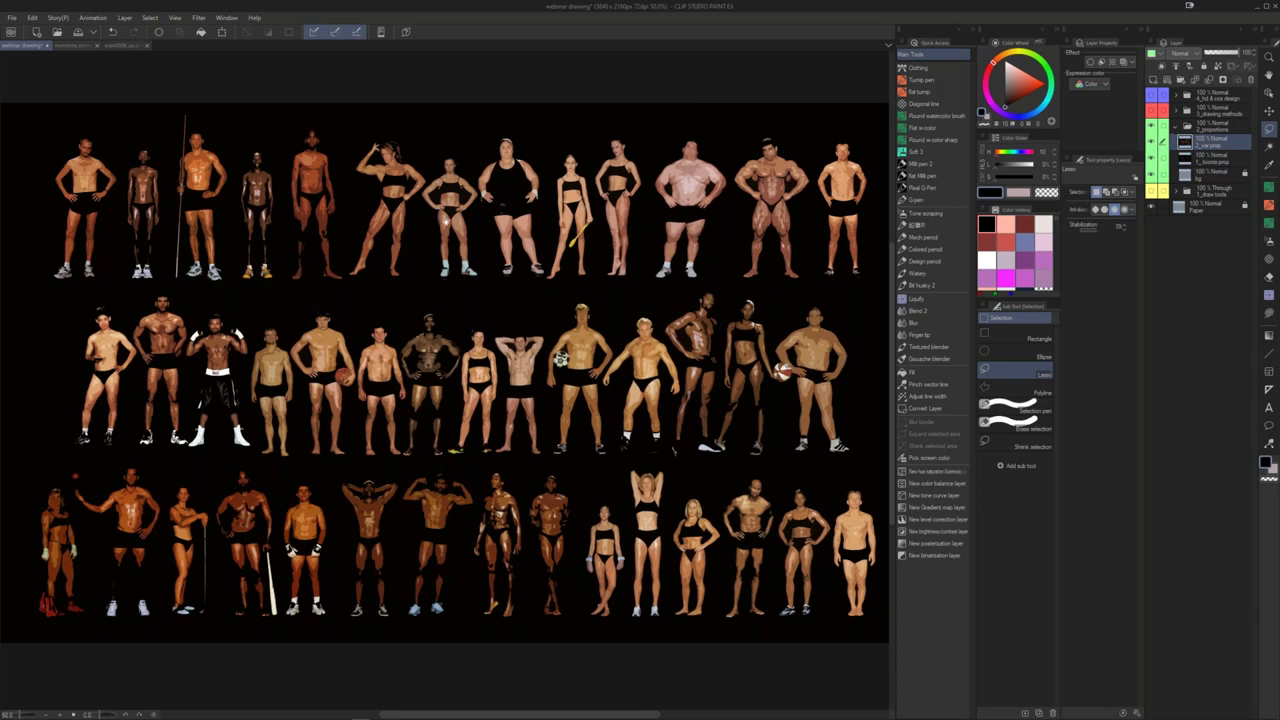
pyautogui.moveTo(446, 221); pyautogui.dragTo(380, 202)
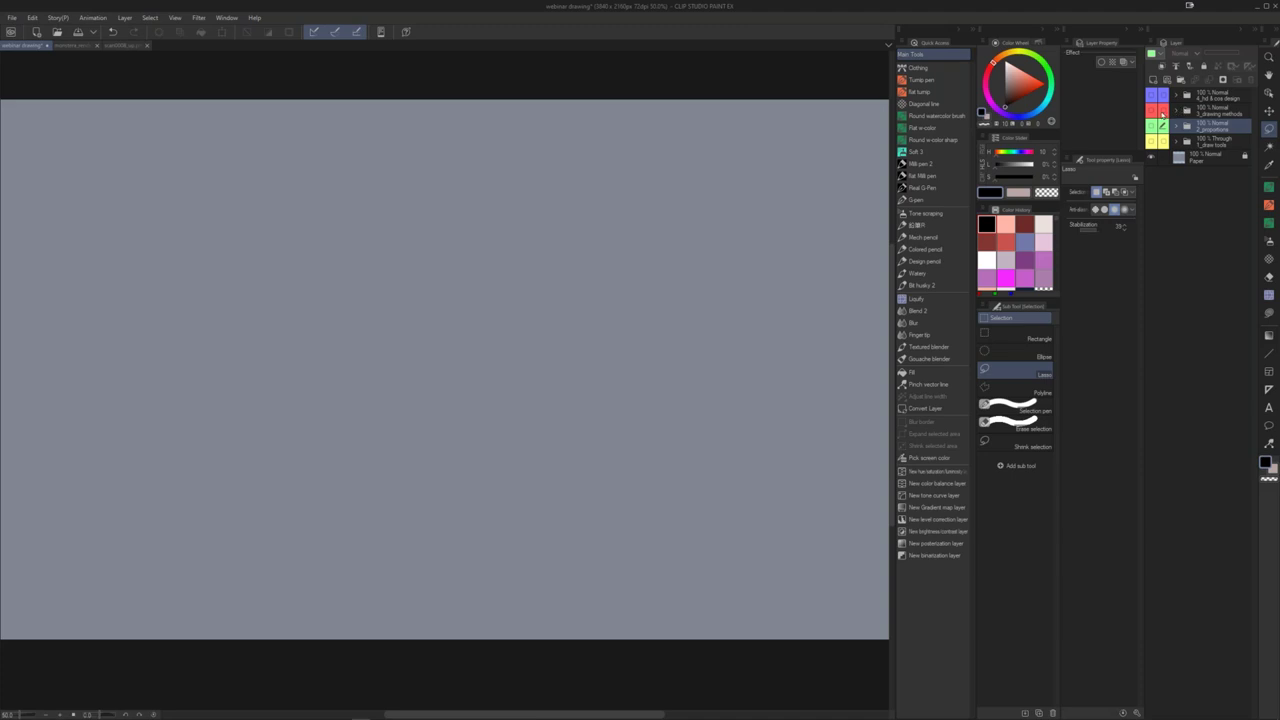
# Step: Expand the 3_drawing methods folder and show the folder containing the 7.5-heads-tall proportion figure
pyautogui.click(1177, 110)
pyautogui.click(1209, 187)
pyautogui.click(1151, 173)
pyautogui.moveTo(440, 209); pyautogui.dragTo(665, 206)
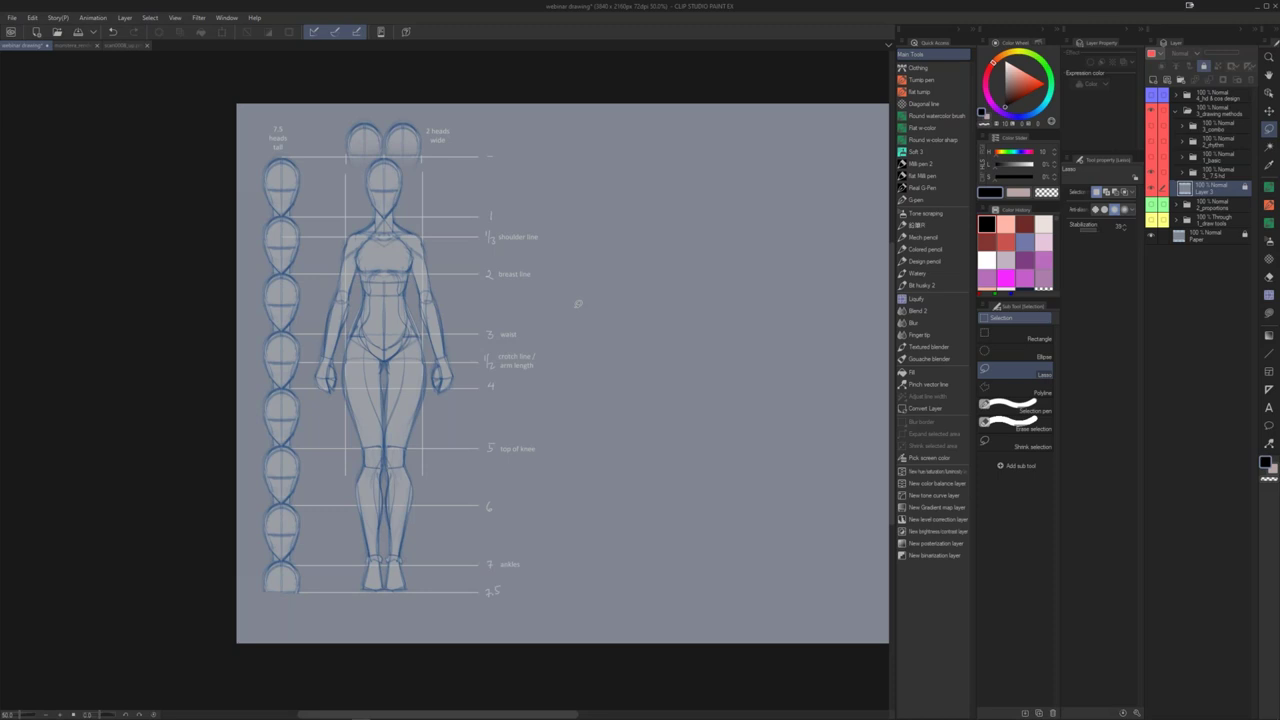
# Step: Examine the 7.5-heads-tall figure up close, from the head to the ankles, with its landmark lines and labels
pyautogui.press('/')
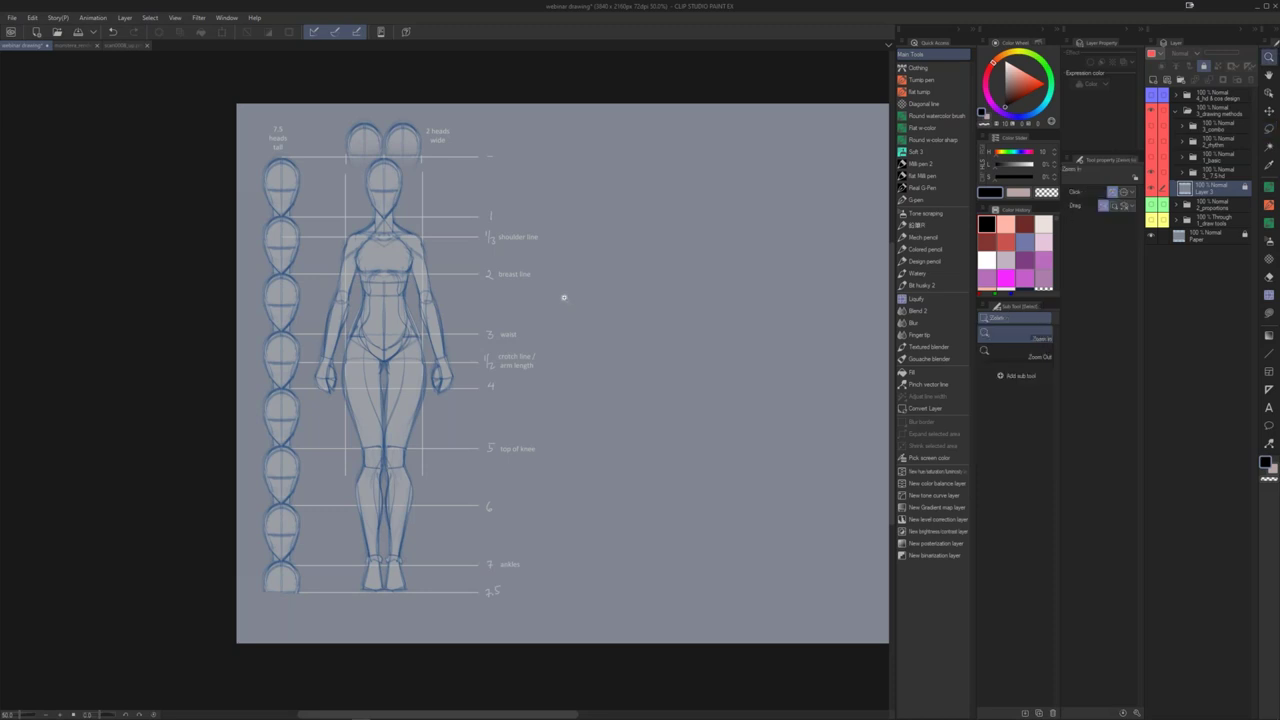
pyautogui.click(564, 297)
pyautogui.scroll(-2, 673, 242)
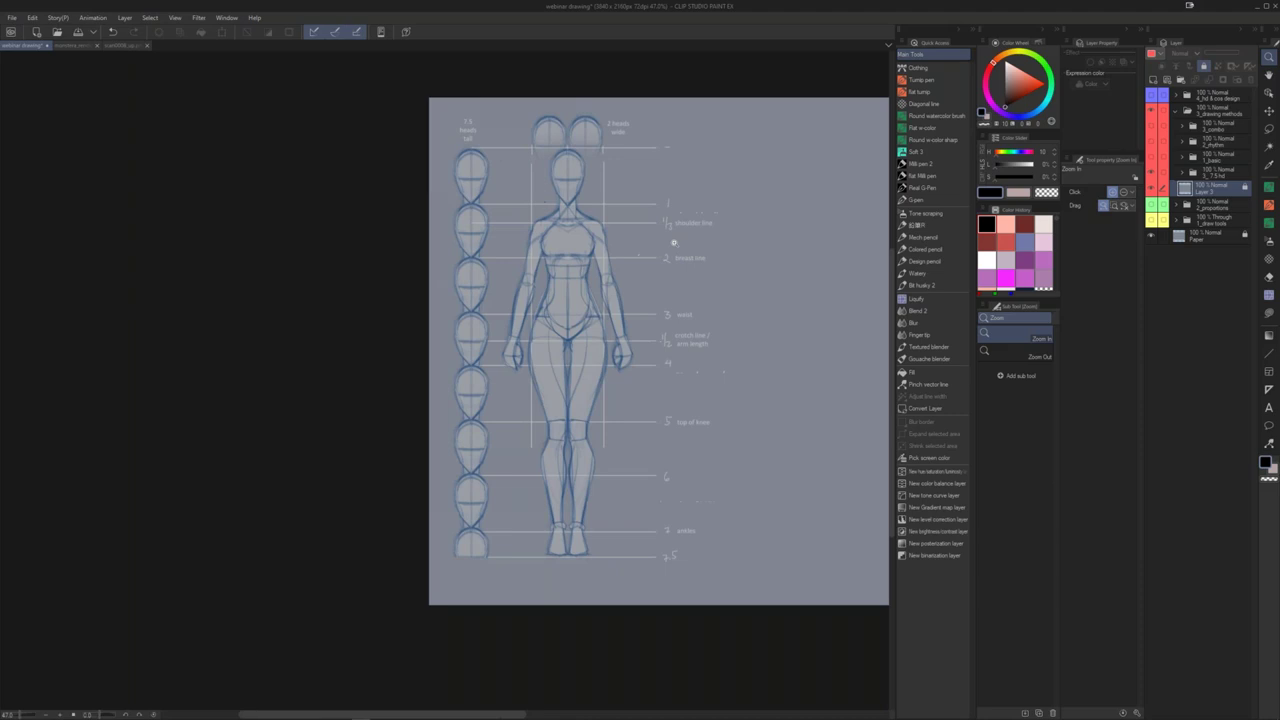
pyautogui.scroll(1, 673, 242)
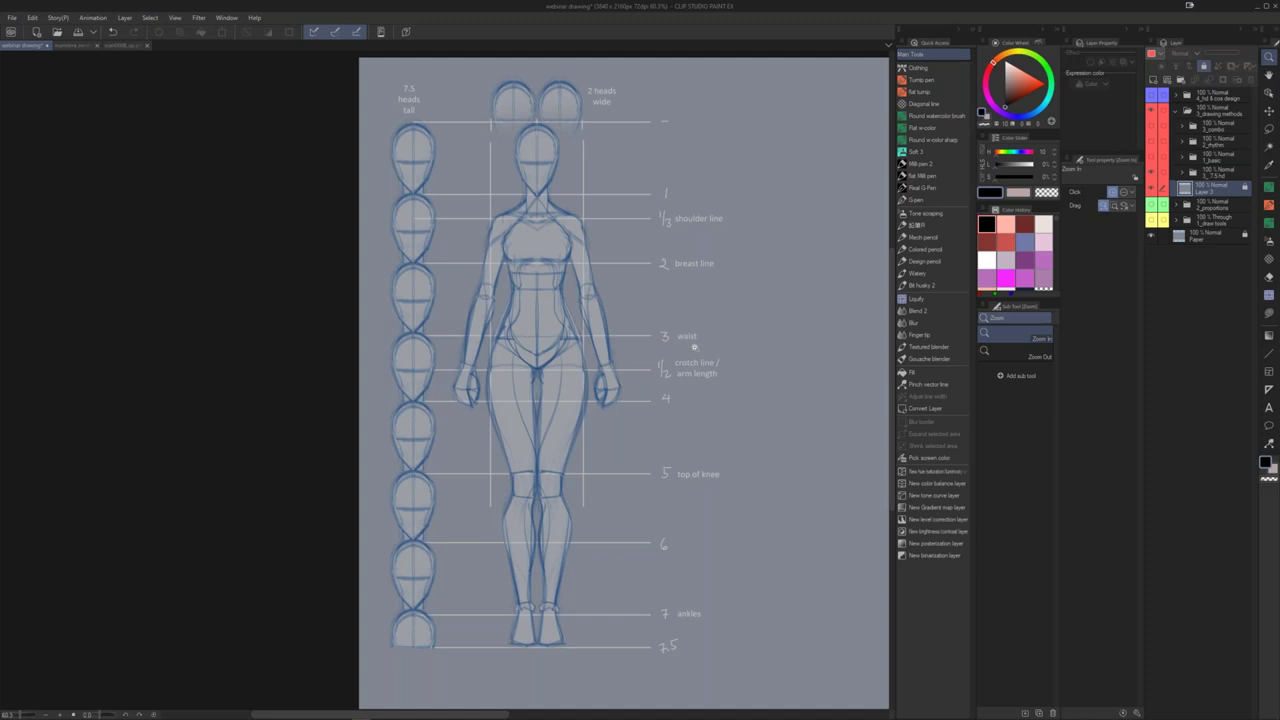
pyautogui.moveTo(757, 428); pyautogui.dragTo(761, 407)
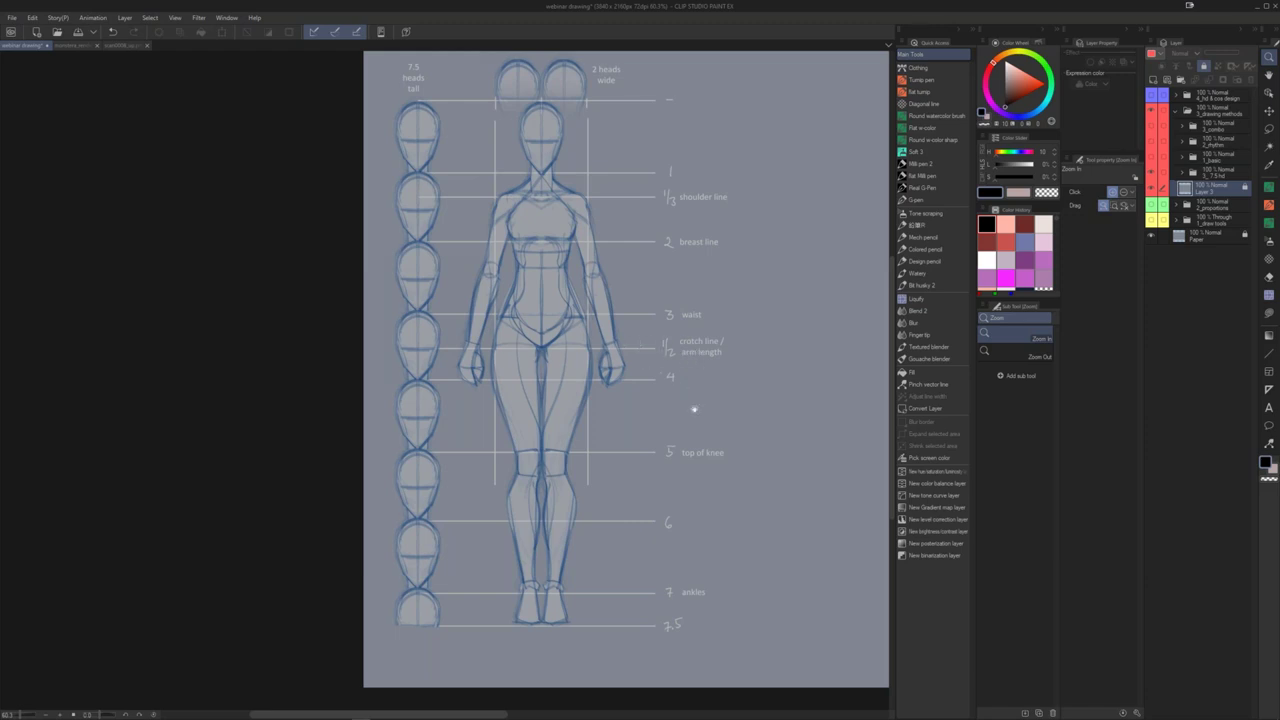
pyautogui.moveTo(694, 409); pyautogui.dragTo(677, 425)
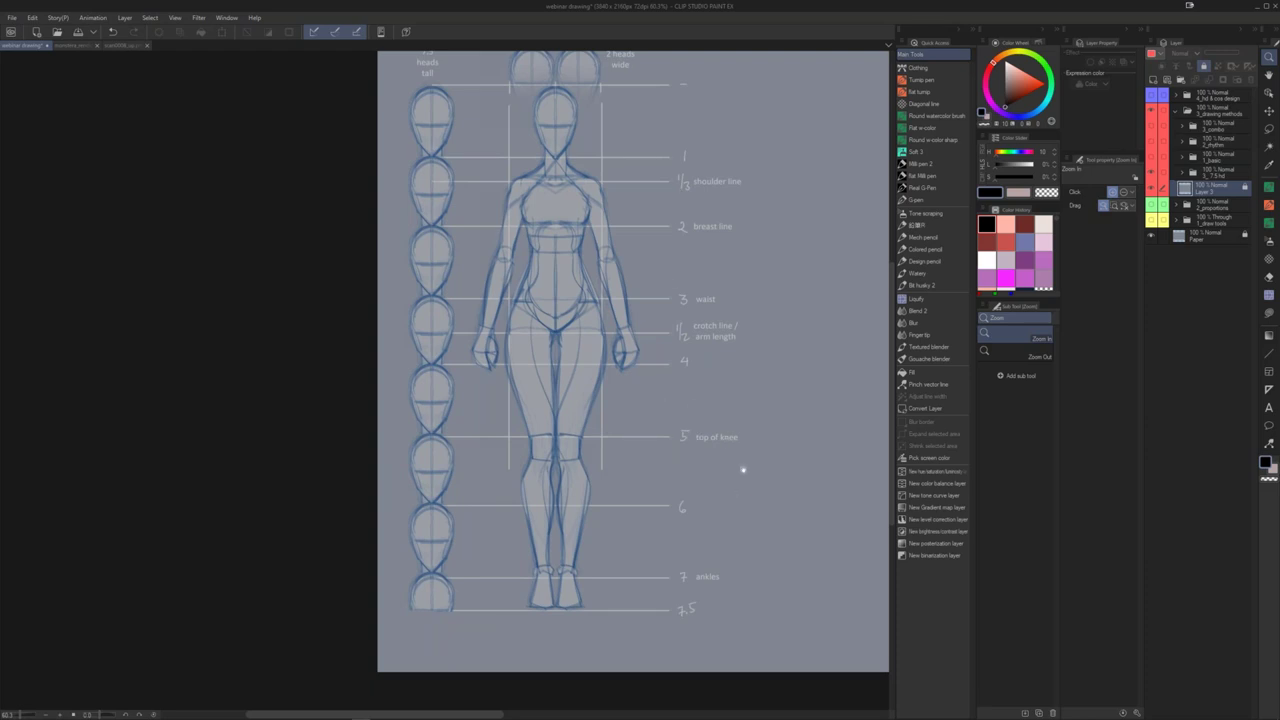
pyautogui.scroll(-3, 730, 440)
pyautogui.scroll(3, 705, 445)
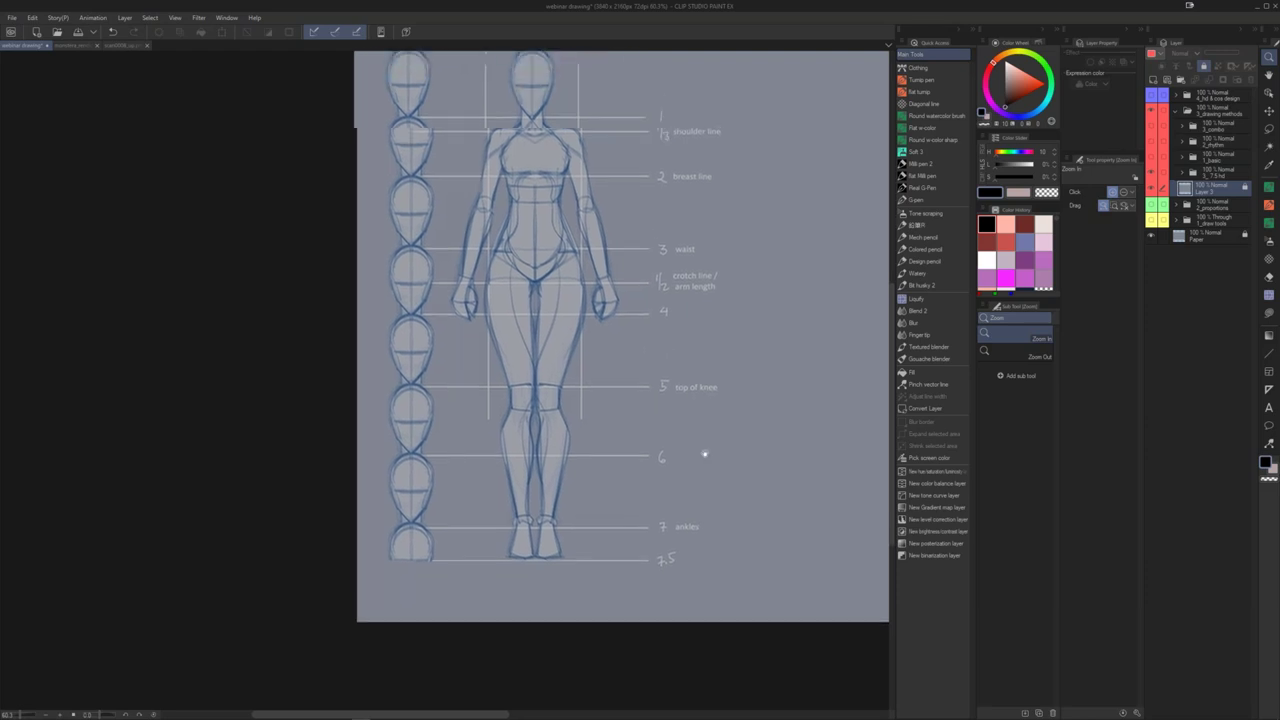
pyautogui.moveTo(600, 418); pyautogui.dragTo(602, 425)
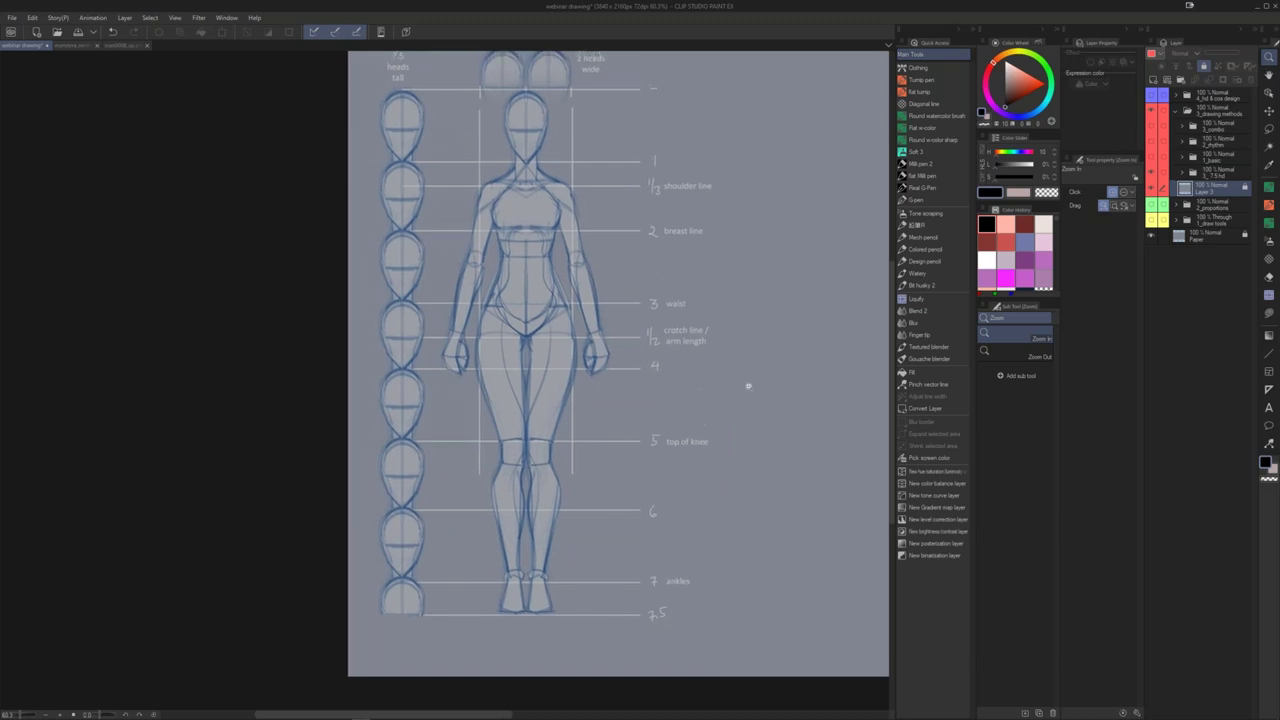
pyautogui.scroll(1, 762, 362)
pyautogui.scroll(2, 759, 370)
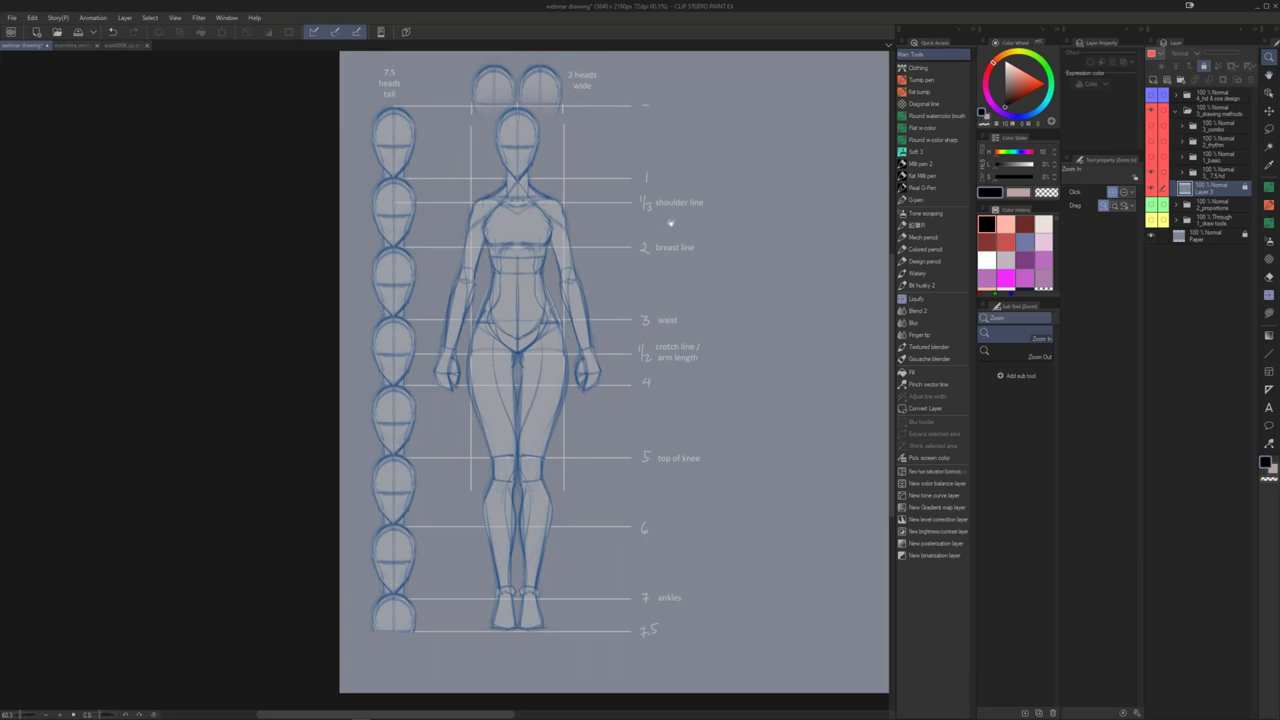
pyautogui.moveTo(671, 224); pyautogui.dragTo(593, 241)
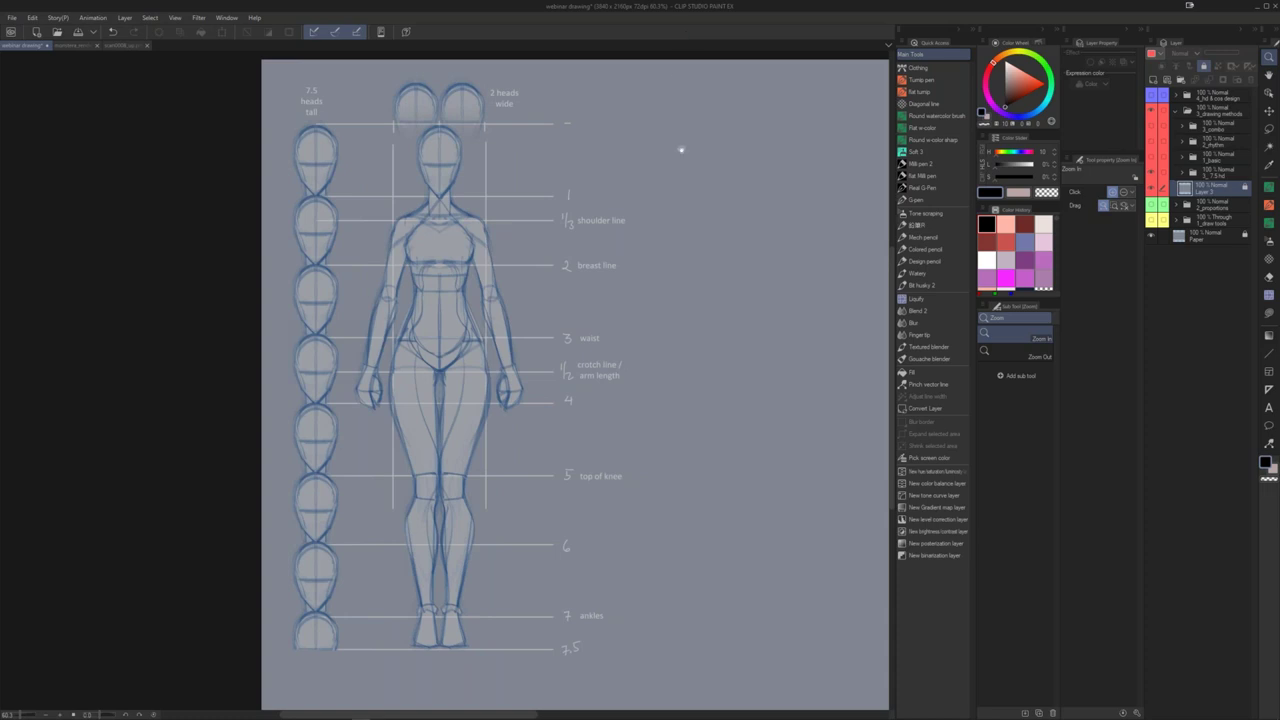
# Step: Select the 1_basic folder and show its basic-shapes figure beside the 7.5-heads proportion chart
pyautogui.moveTo(680, 149); pyautogui.dragTo(669, 151)
pyautogui.click(1224, 156)
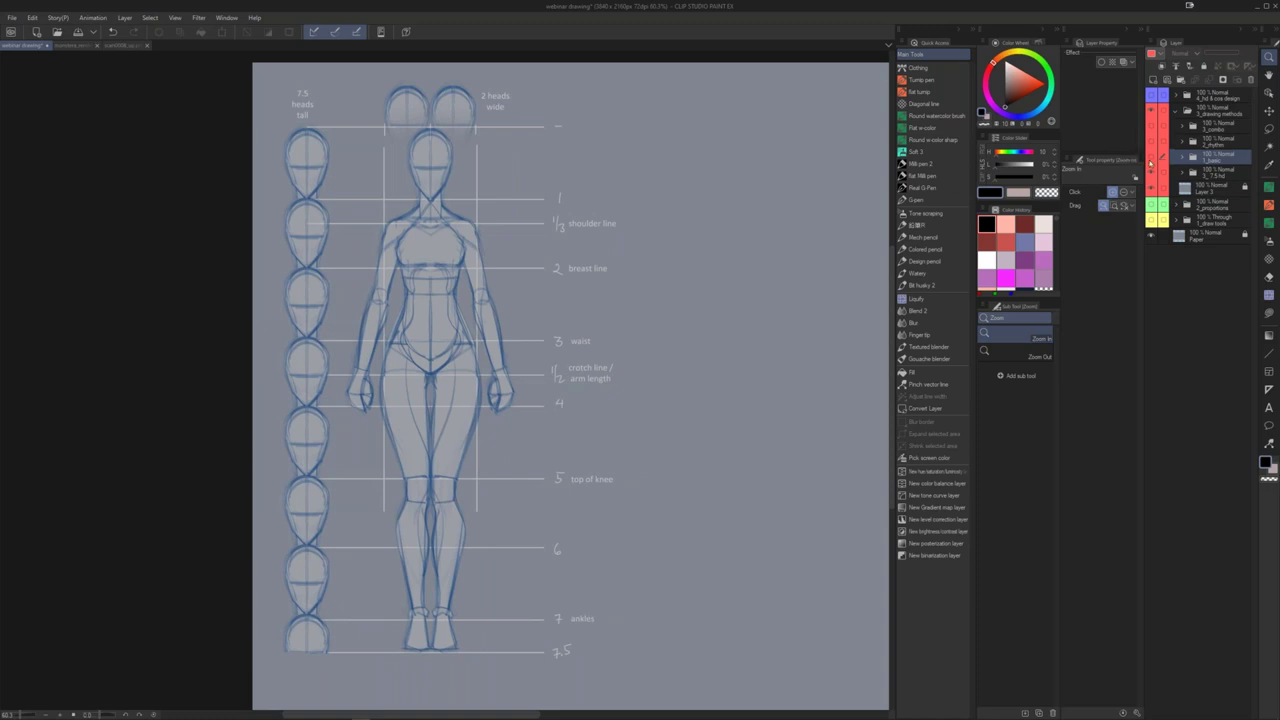
pyautogui.click(1151, 159)
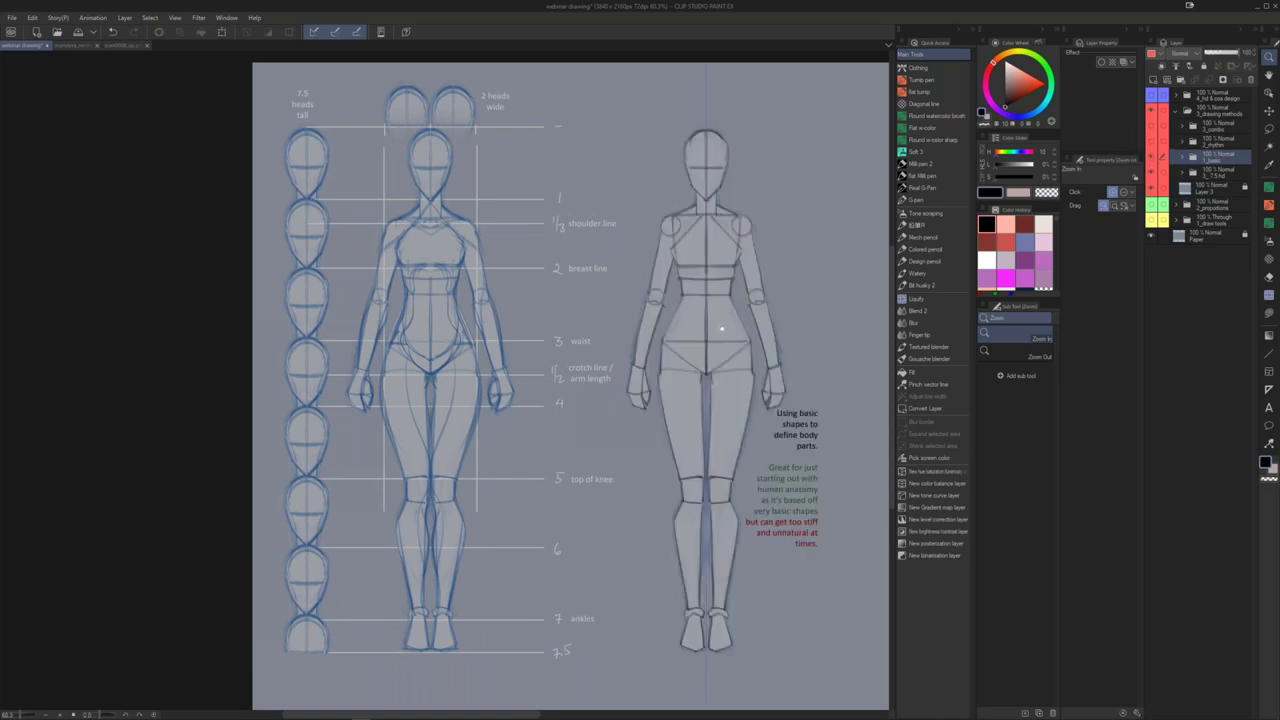
# Step: Make the 2_rhythm folder visible in the drawing methods group
pyautogui.moveTo(858, 309); pyautogui.dragTo(738, 290)
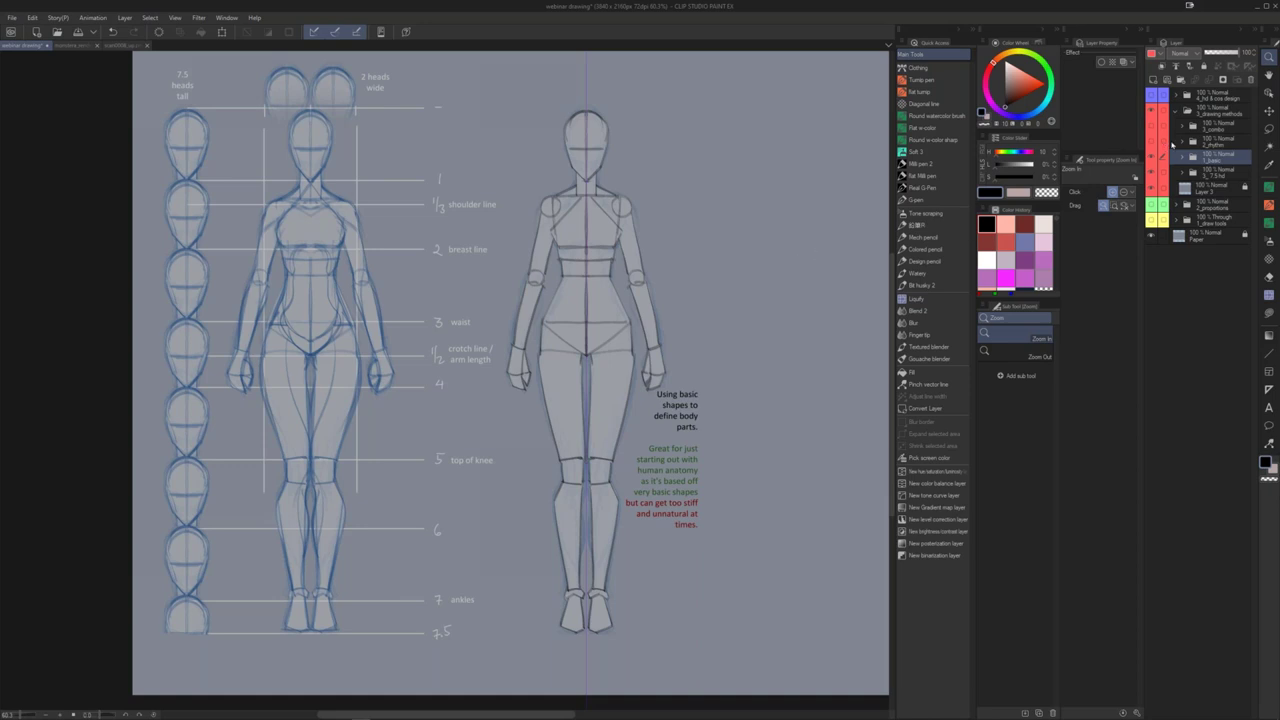
pyautogui.moveTo(680, 235); pyautogui.dragTo(572, 249)
pyautogui.click(1153, 143)
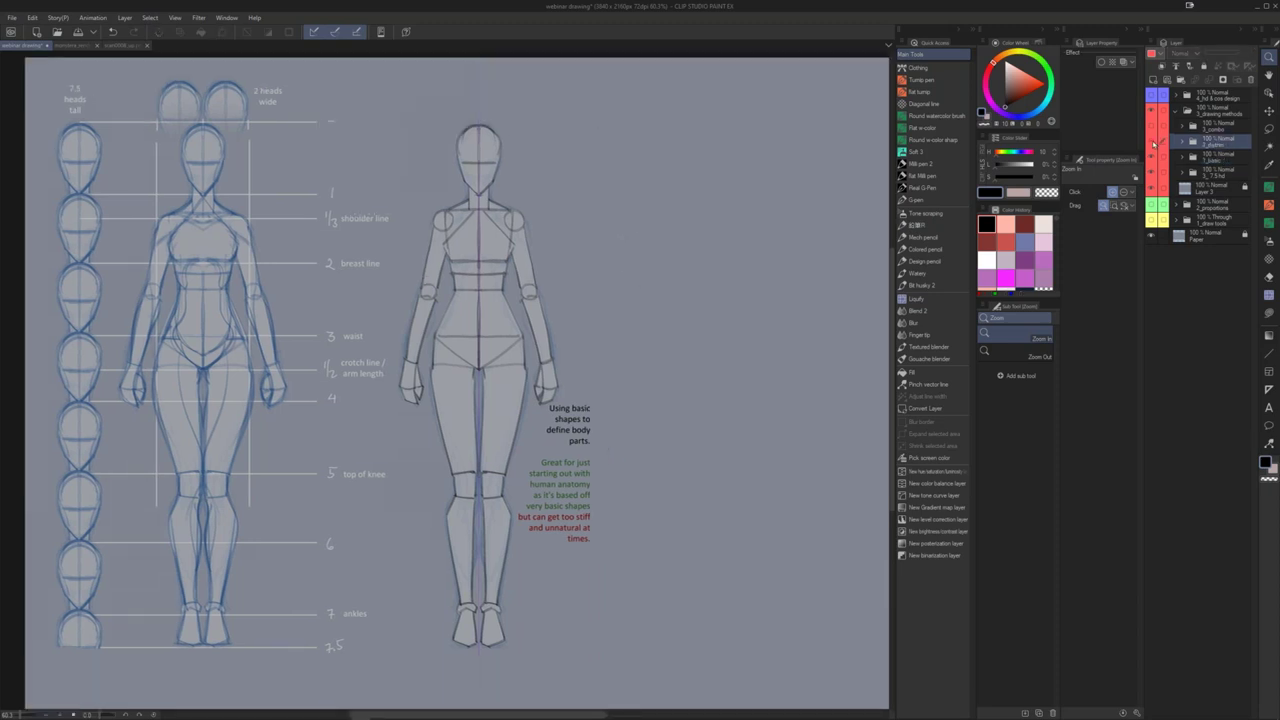
# Step: Show the 2_rhythm and 3_combo folders so their figures stand beside the basic-shapes figure
pyautogui.click(1153, 143)
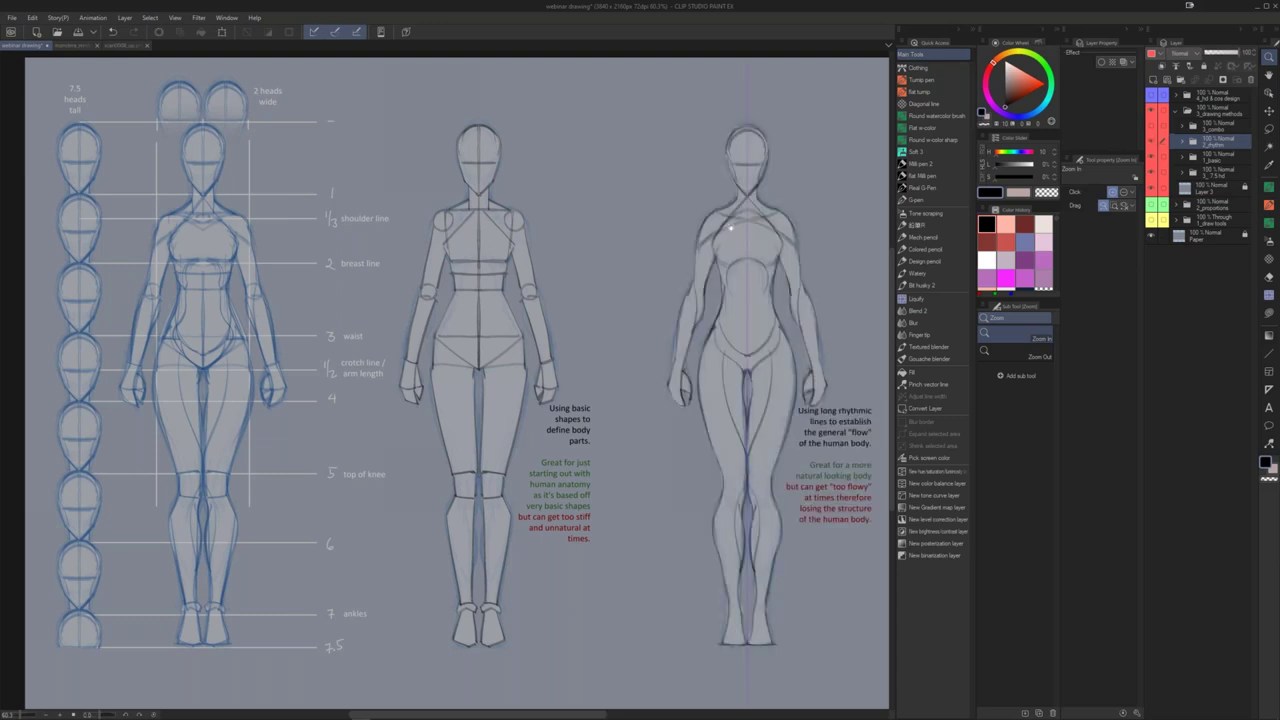
pyautogui.moveTo(730, 228); pyautogui.dragTo(695, 200)
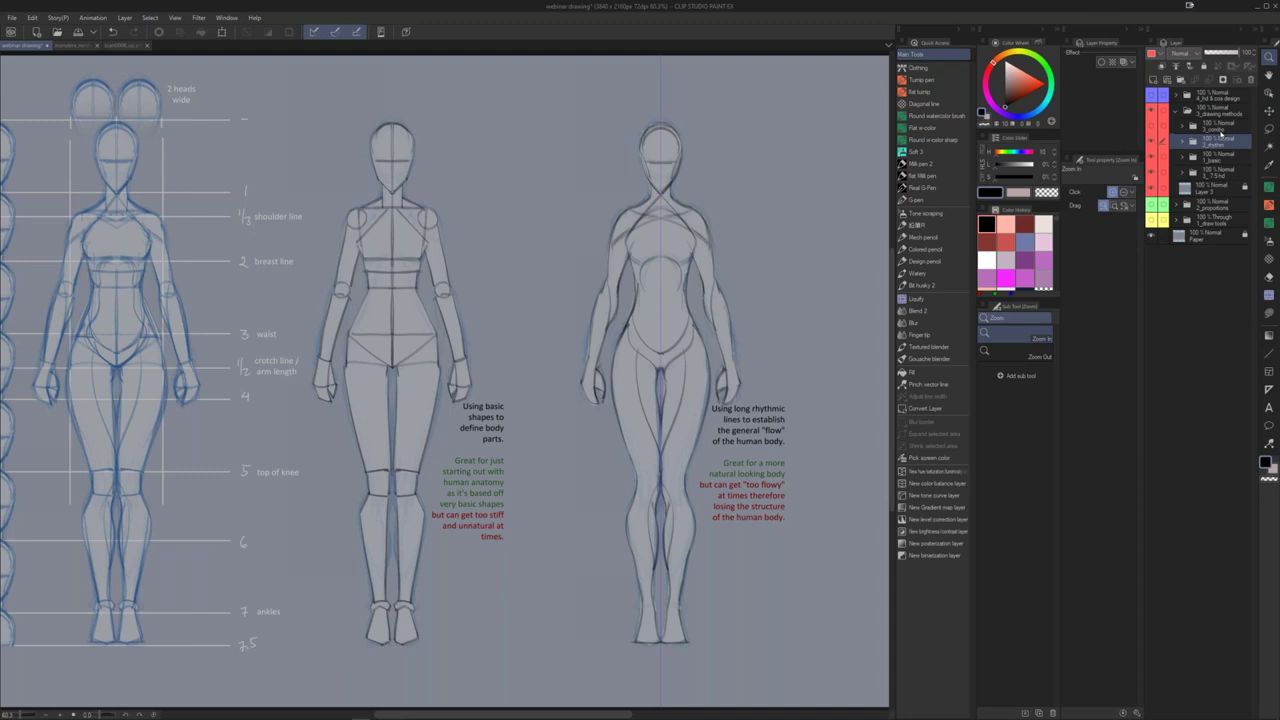
pyautogui.click(1219, 130)
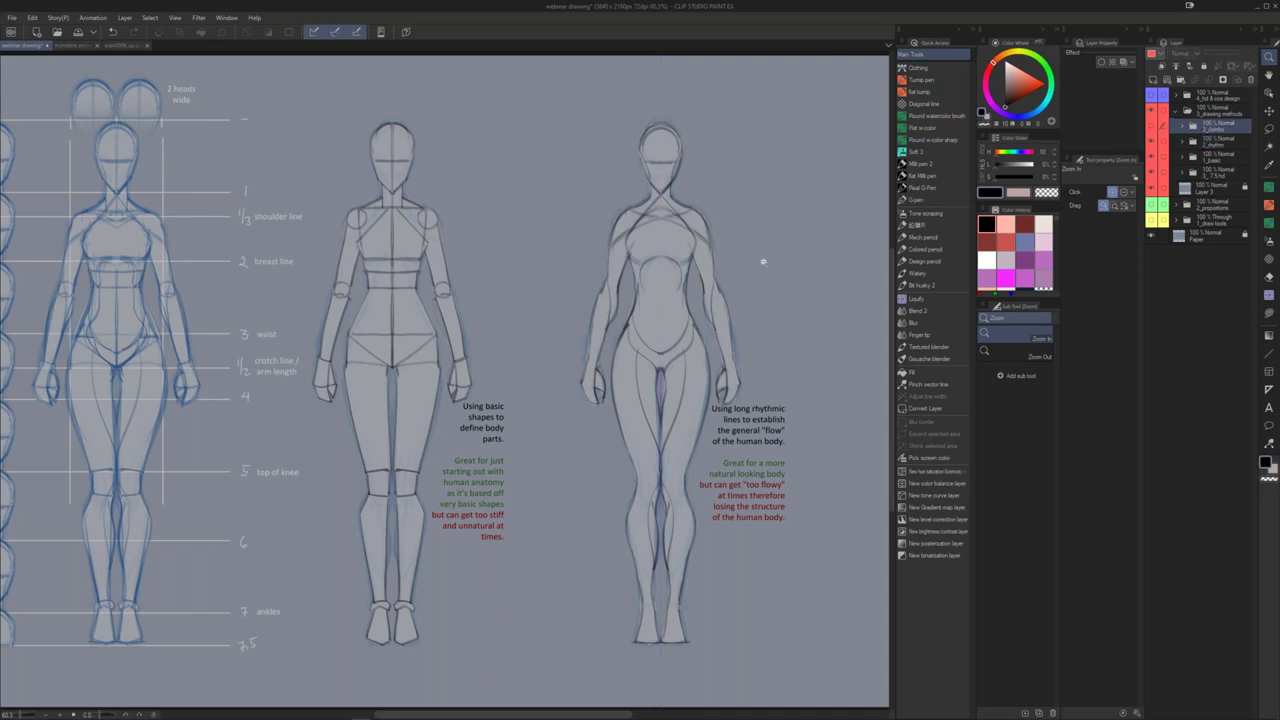
pyautogui.moveTo(788, 255); pyautogui.dragTo(634, 267)
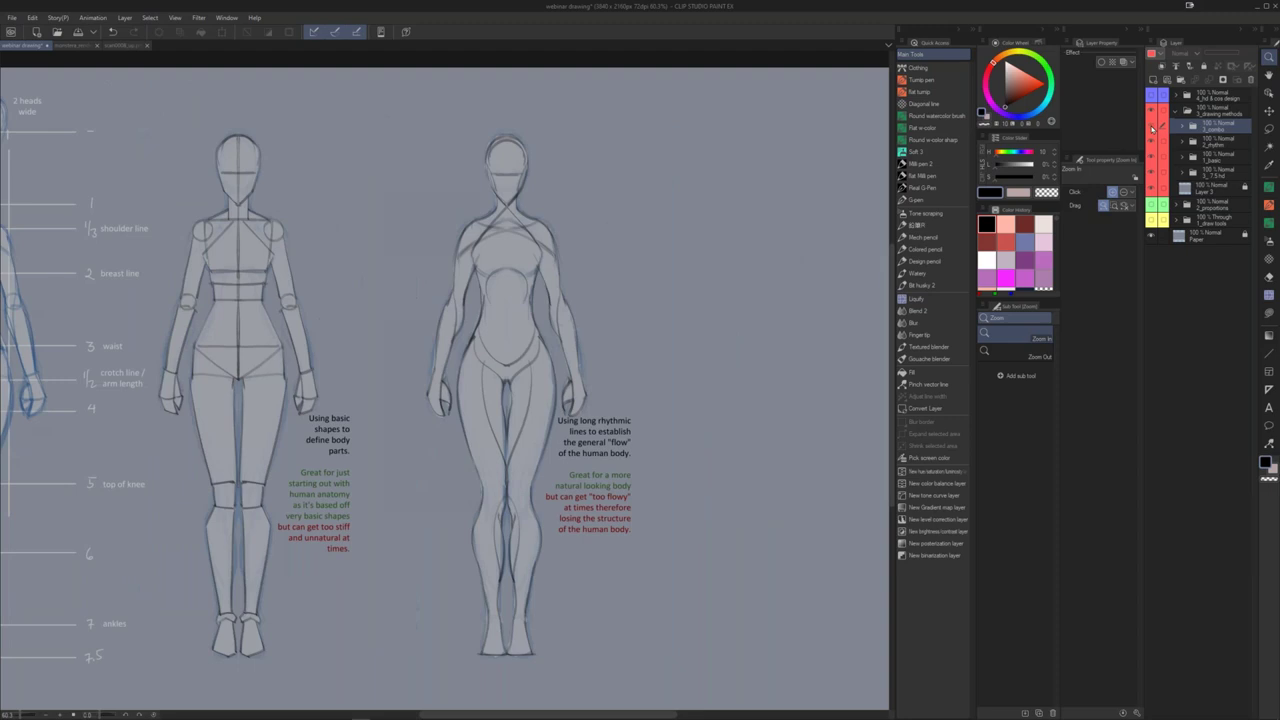
pyautogui.click(1152, 129)
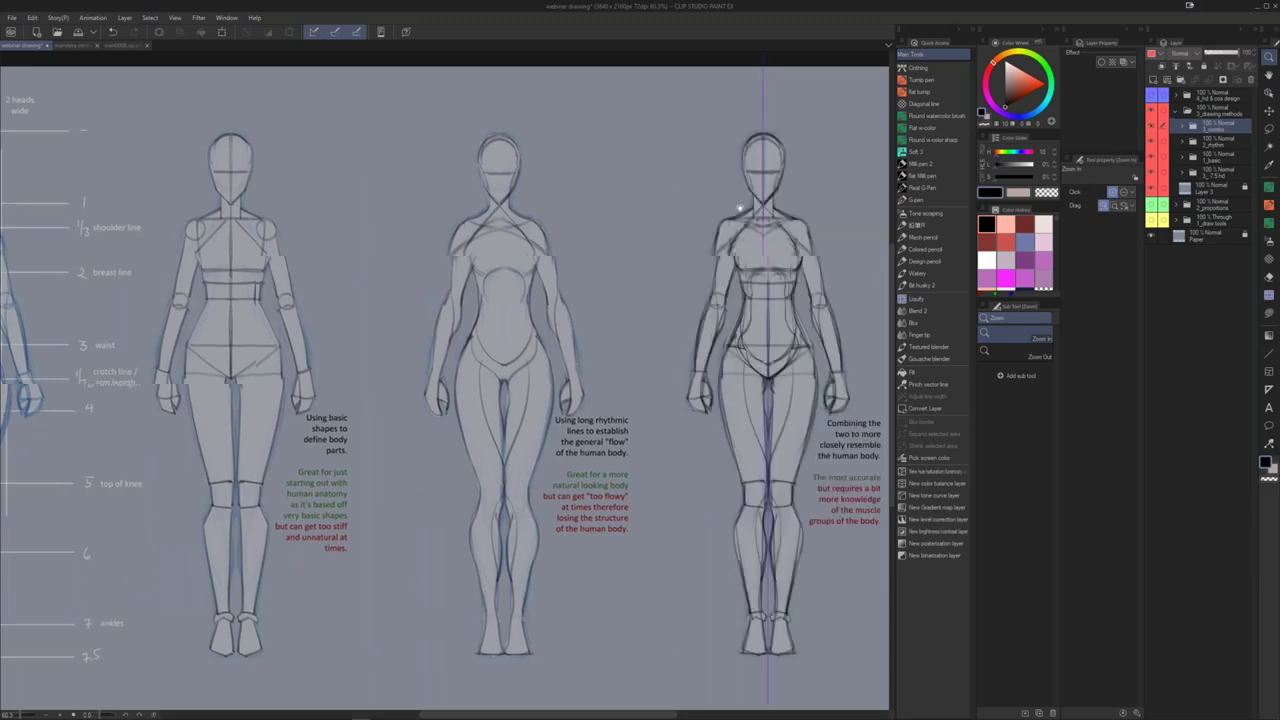
pyautogui.moveTo(740, 208); pyautogui.dragTo(689, 202)
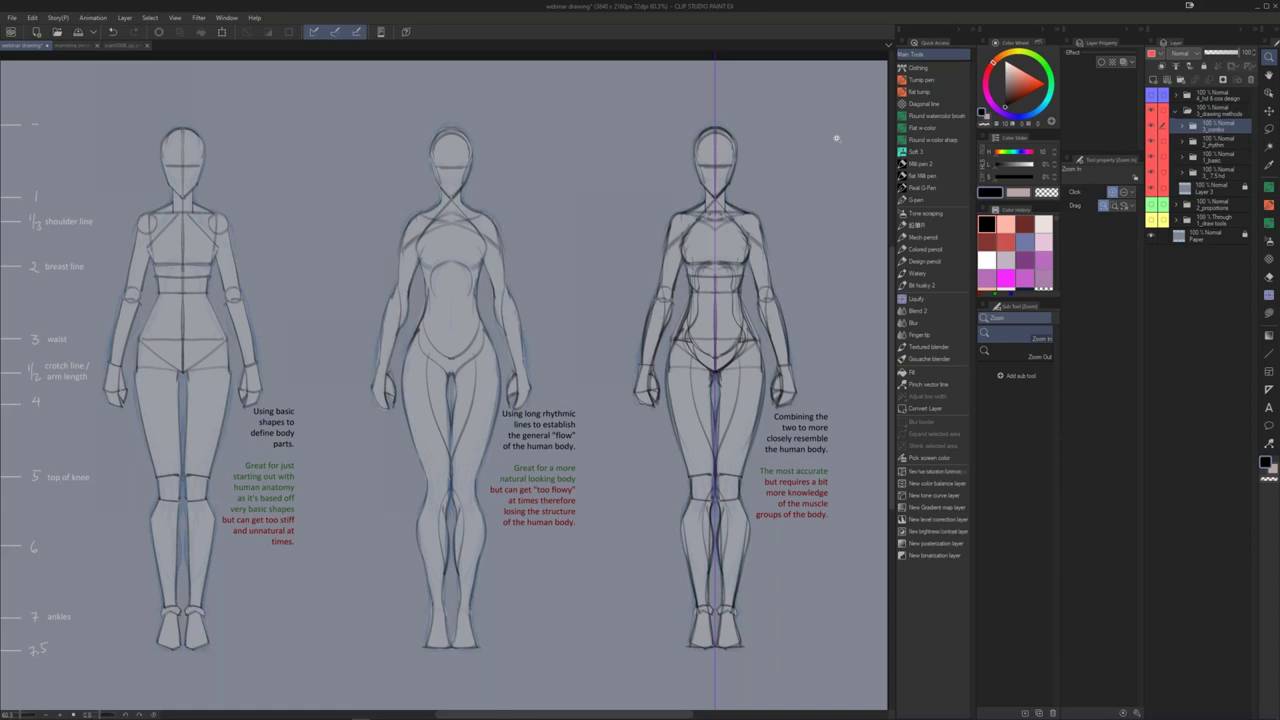
pyautogui.moveTo(829, 157); pyautogui.dragTo(793, 154)
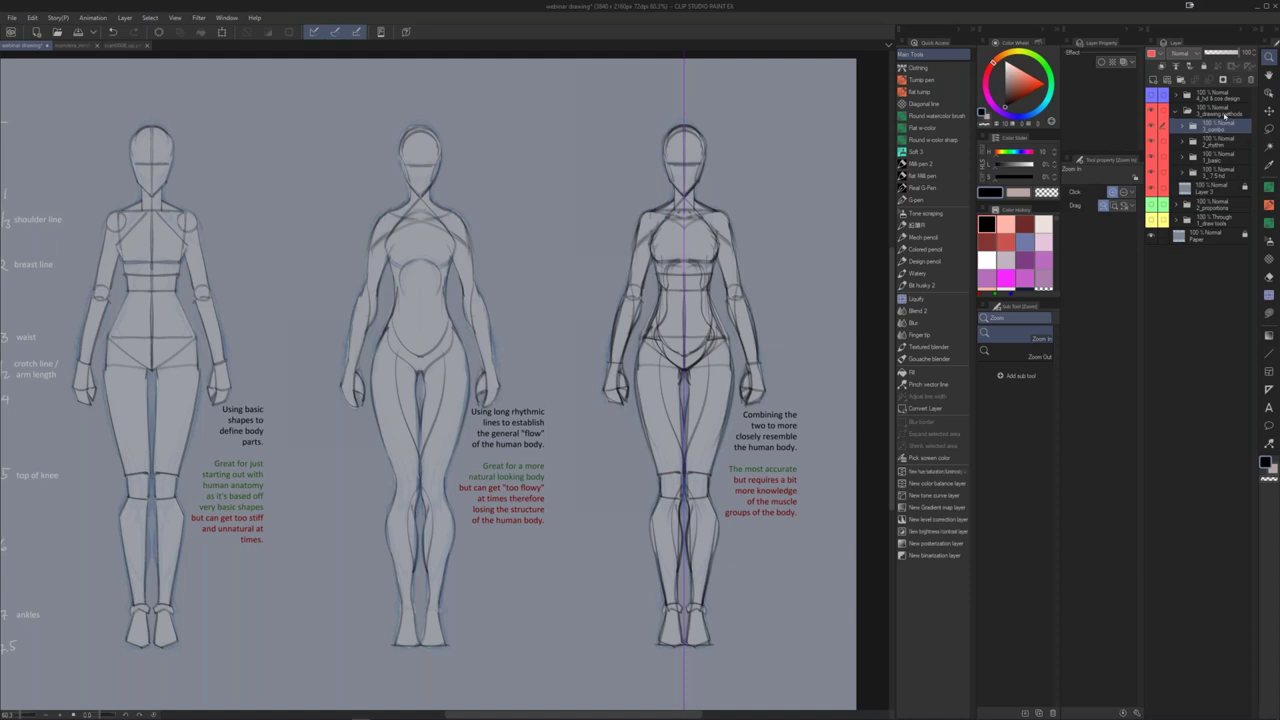
# Step: Review the row of method figures back to the 7.5-heads chart, and collapse and hide the 3_drawing methods folder
pyautogui.click(1222, 112)
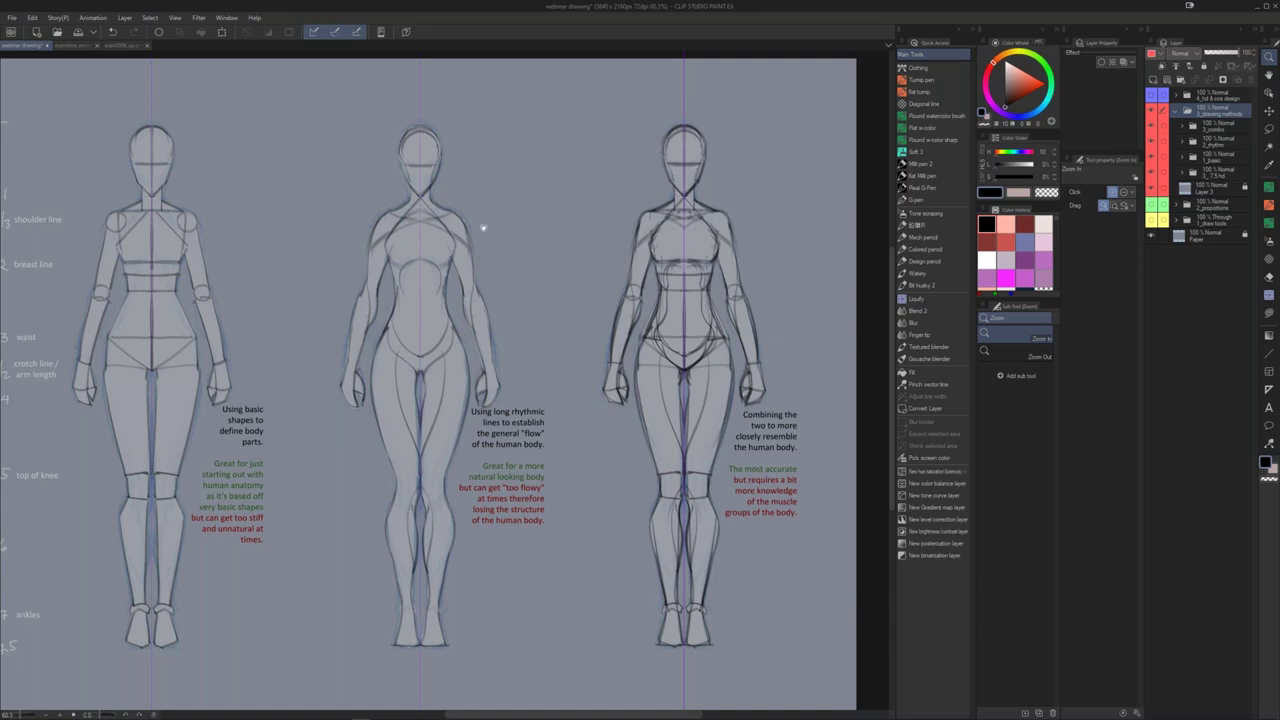
pyautogui.moveTo(483, 228); pyautogui.dragTo(693, 238)
pyautogui.moveTo(193, 223)
pyautogui.mouseDown()
pyautogui.moveTo(564, 184)
pyautogui.moveTo(508, 234)
pyautogui.mouseUp()
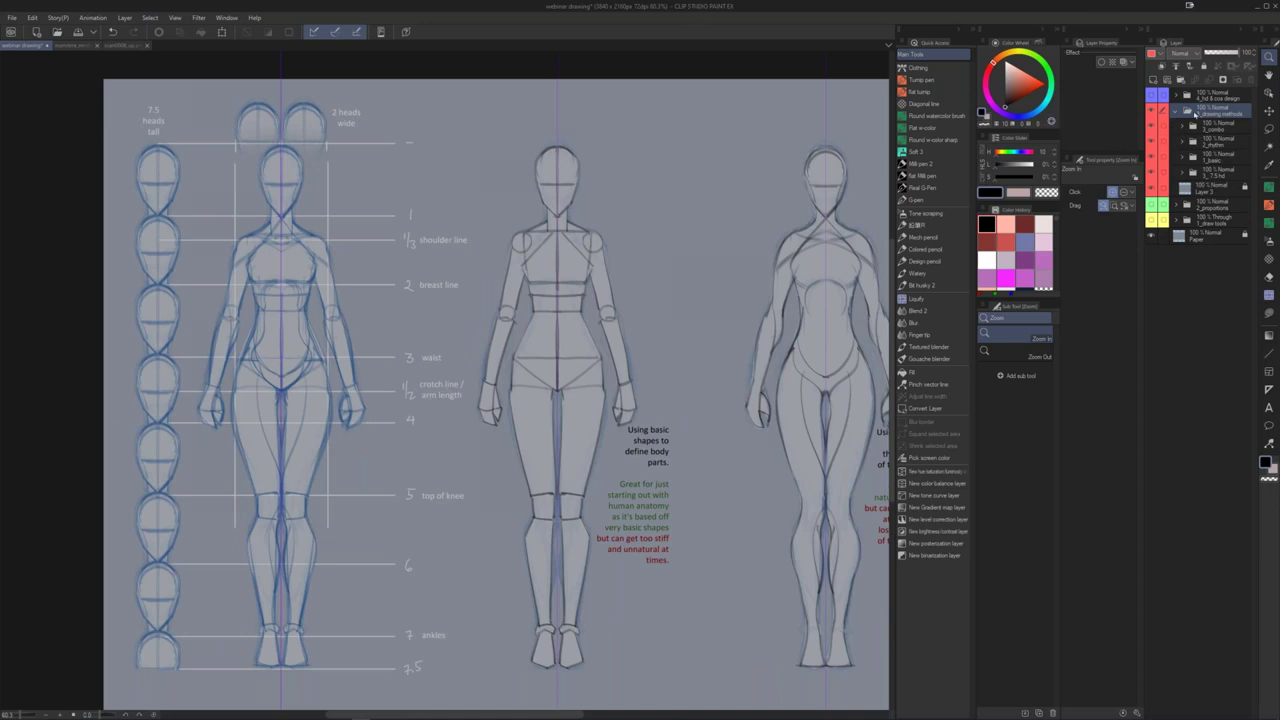
pyautogui.click(1188, 112)
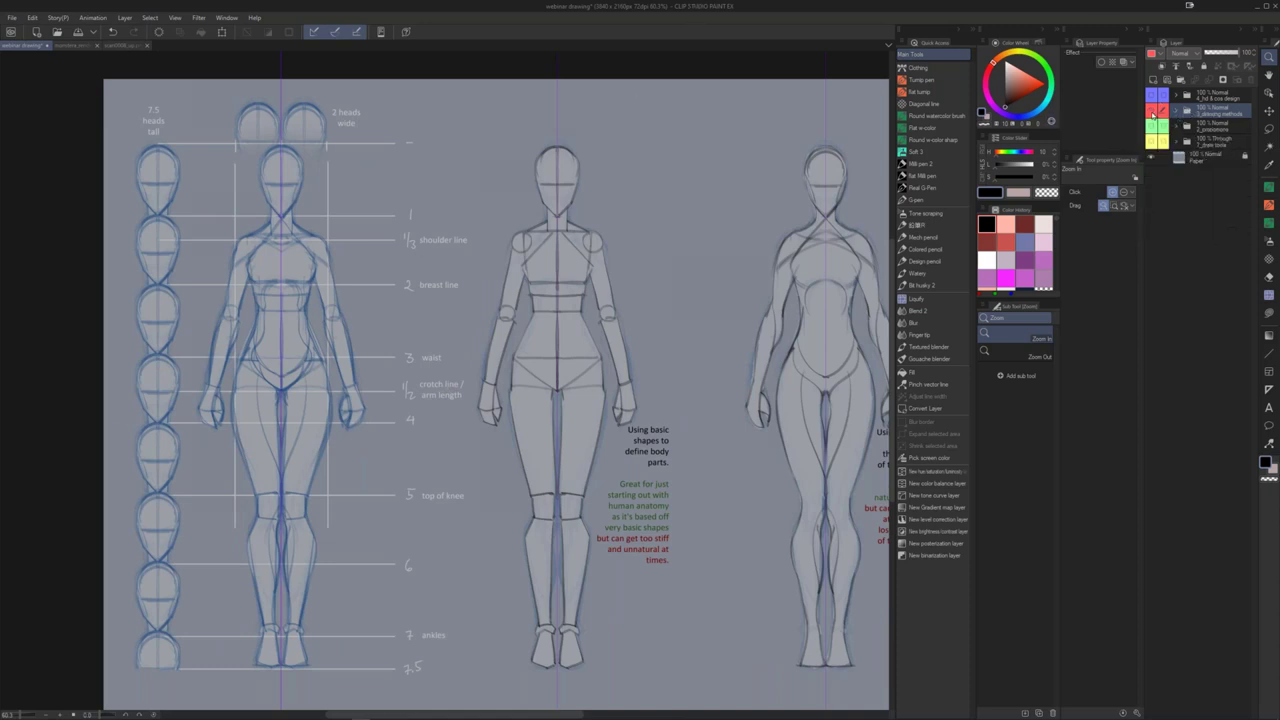
pyautogui.click(1152, 111)
# Step: Make the blue-labelled design folder numbered 4 visible, expand it and show its 1_base sketch folder
pyautogui.click(1151, 95)
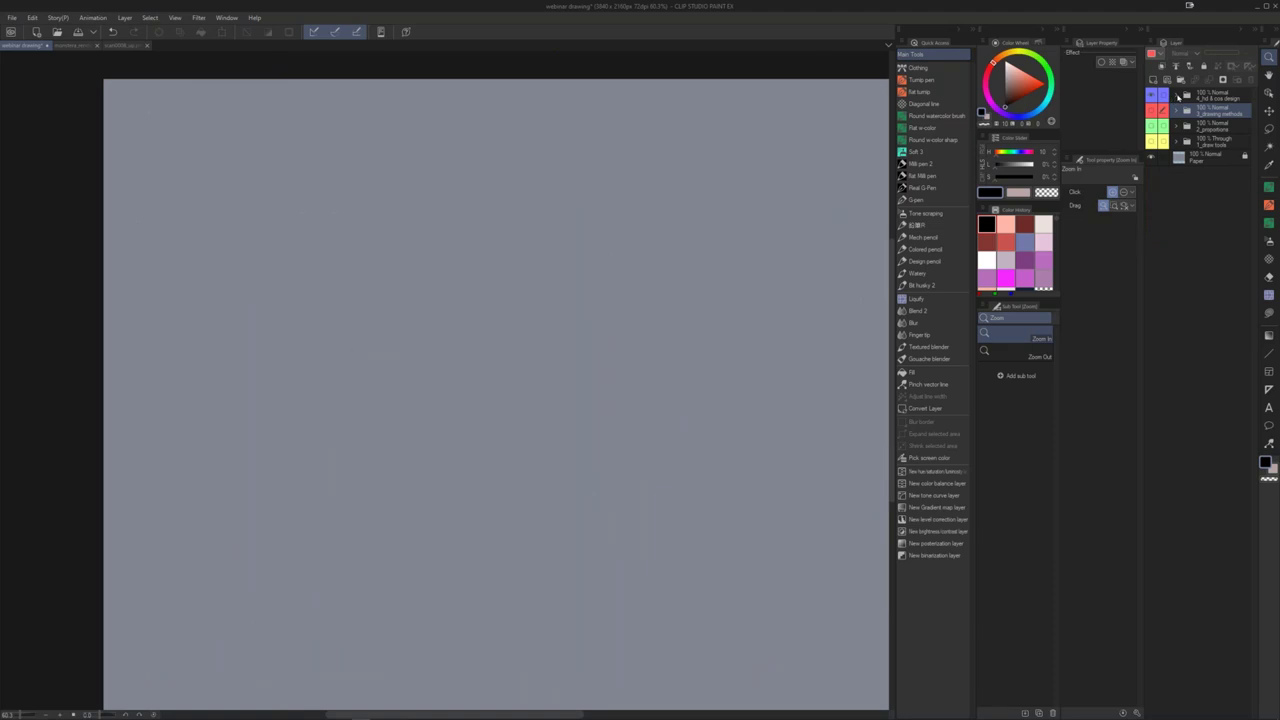
pyautogui.click(1176, 96)
pyautogui.click(1215, 189)
pyautogui.click(1212, 173)
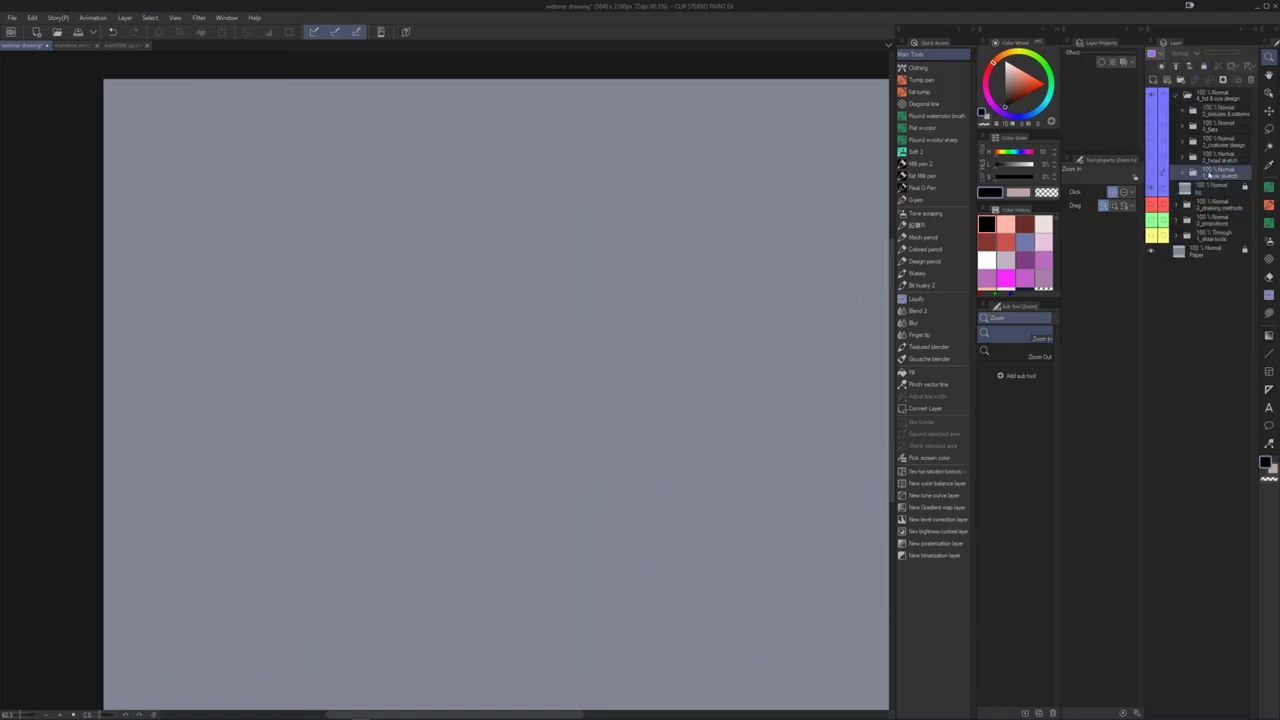
pyautogui.click(1152, 173)
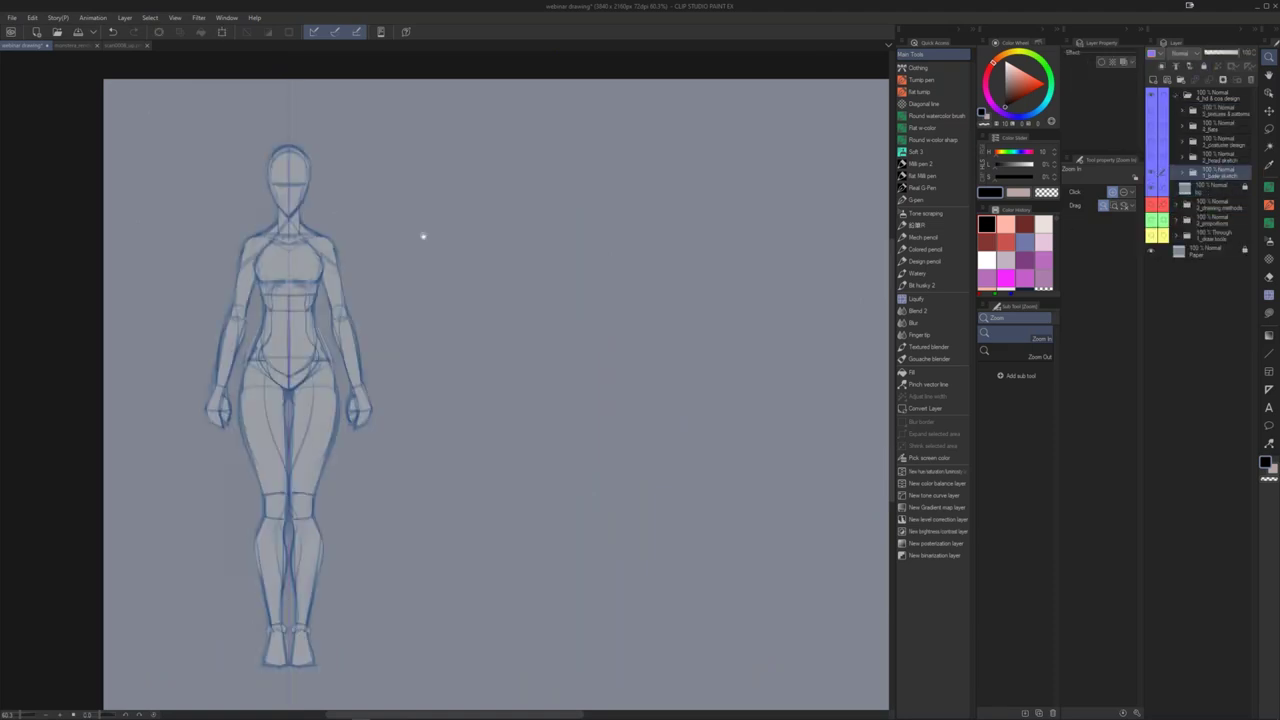
pyautogui.moveTo(424, 236); pyautogui.dragTo(591, 237)
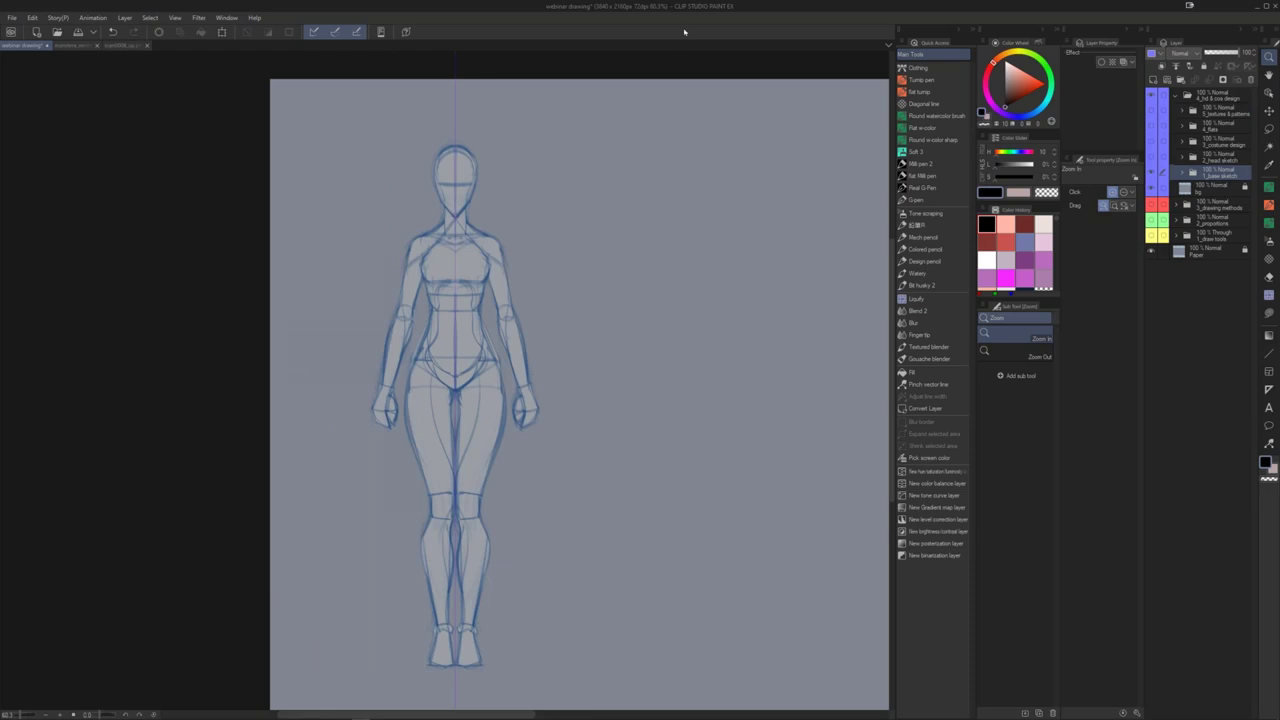
pyautogui.moveTo(566, 169)
pyautogui.mouseDown()
pyautogui.moveTo(626, 126)
pyautogui.moveTo(582, 174)
pyautogui.moveTo(617, 257)
pyautogui.moveTo(638, 221)
pyautogui.mouseUp()
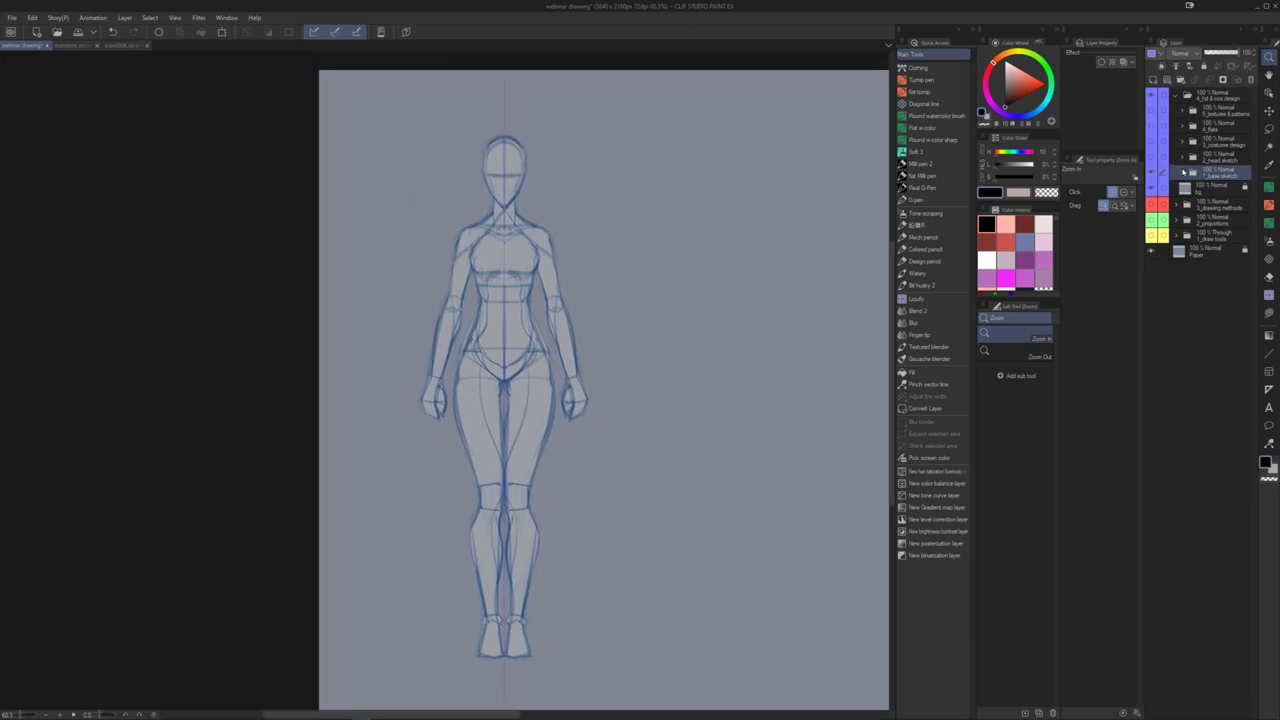
# Step: Expand the 1_base sketch folder and delete the spare layer above the base layer
pyautogui.click(1185, 173)
pyautogui.click(1226, 187)
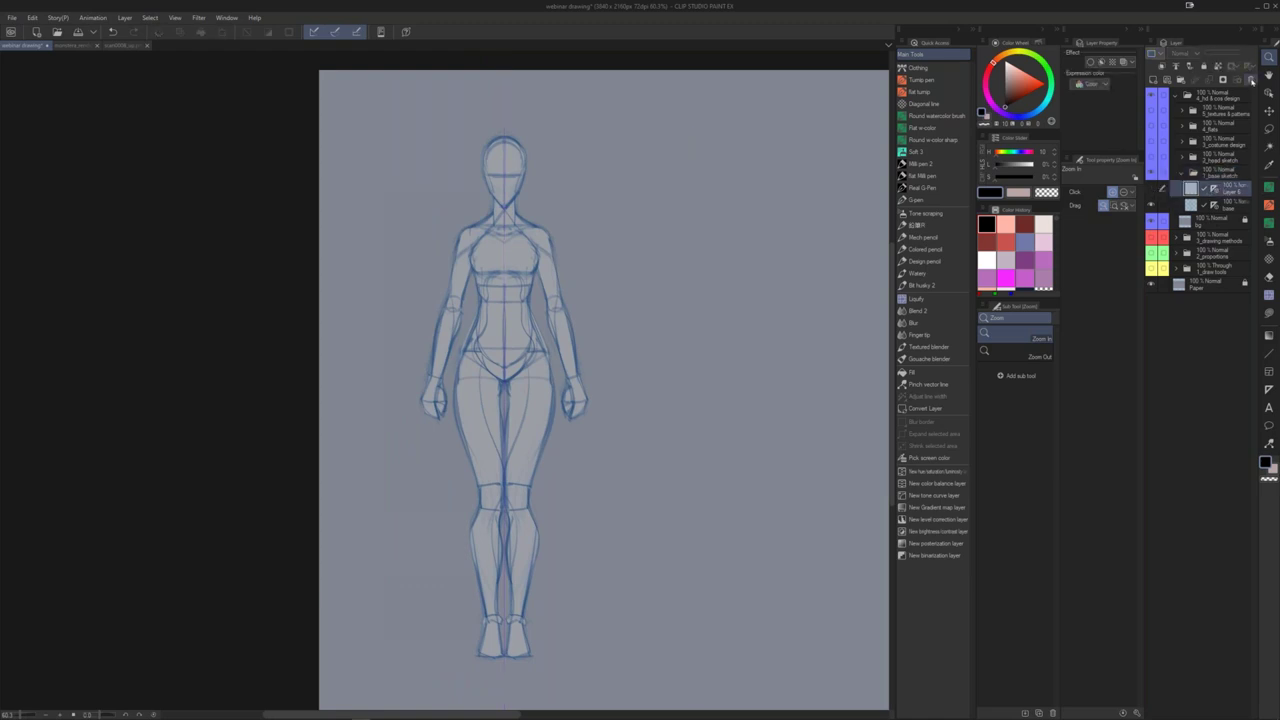
pyautogui.click(1251, 80)
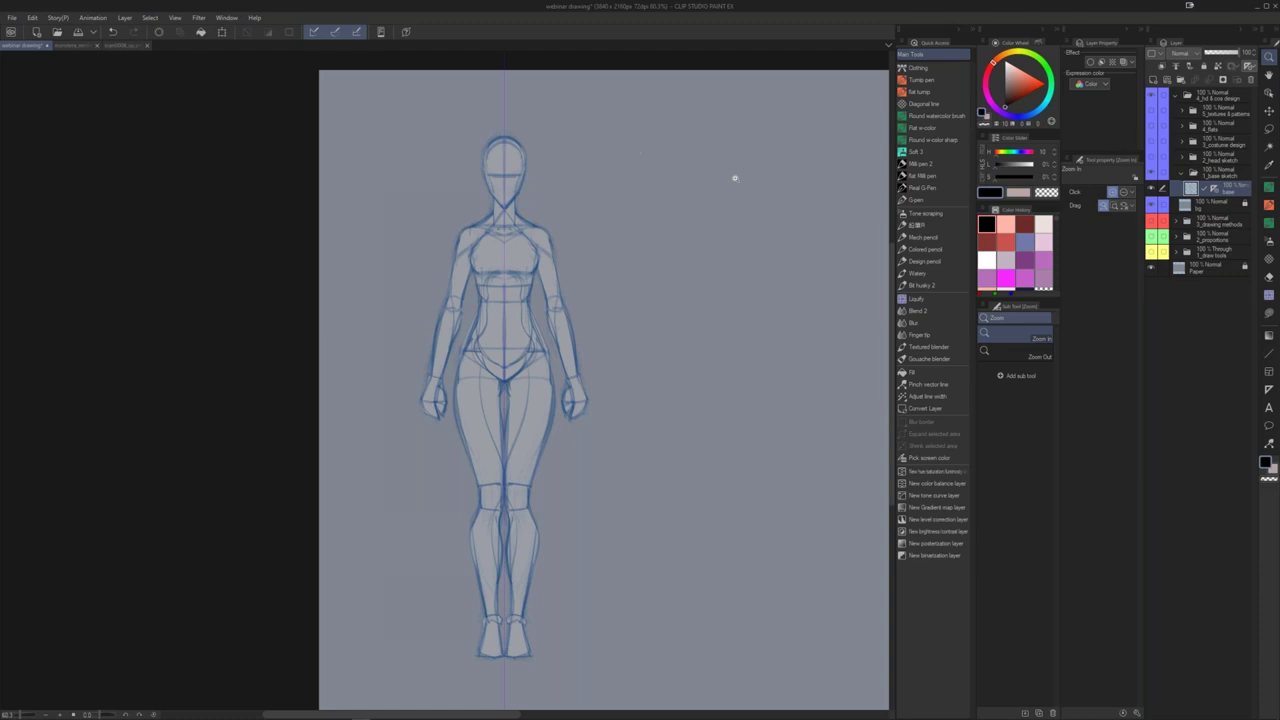
pyautogui.moveTo(764, 198); pyautogui.dragTo(743, 199)
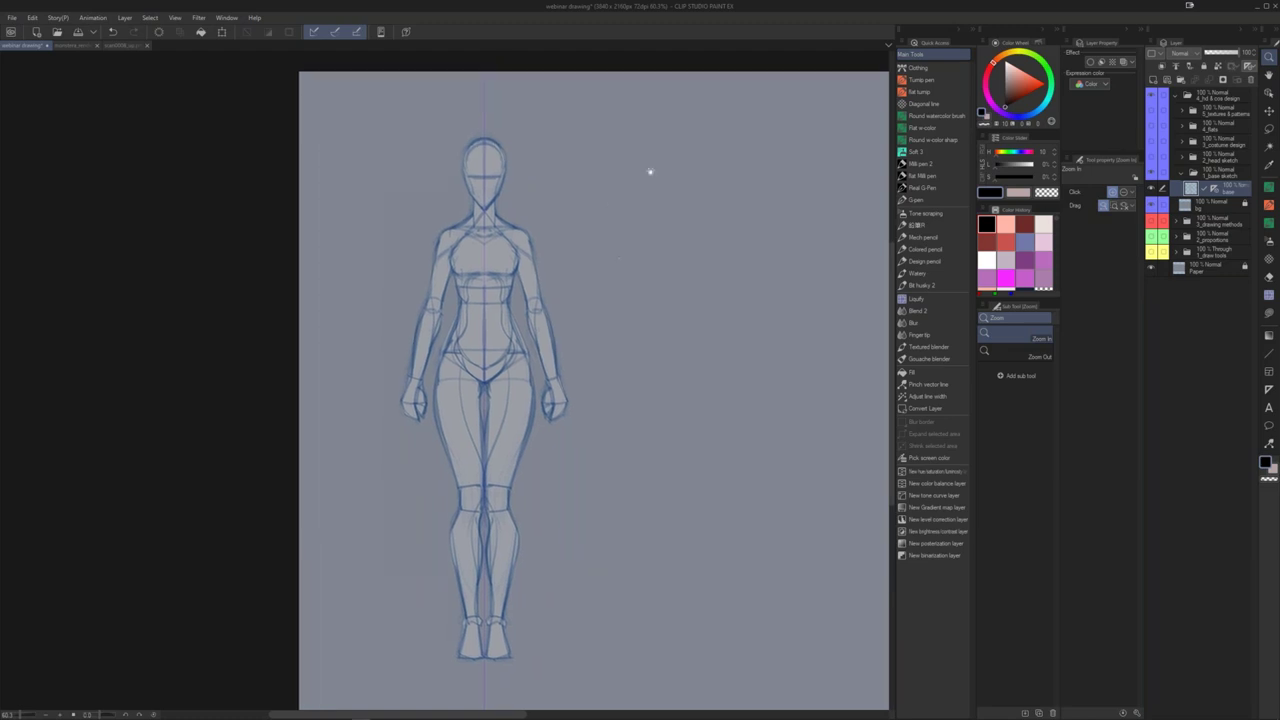
pyautogui.moveTo(652, 169); pyautogui.dragTo(635, 180)
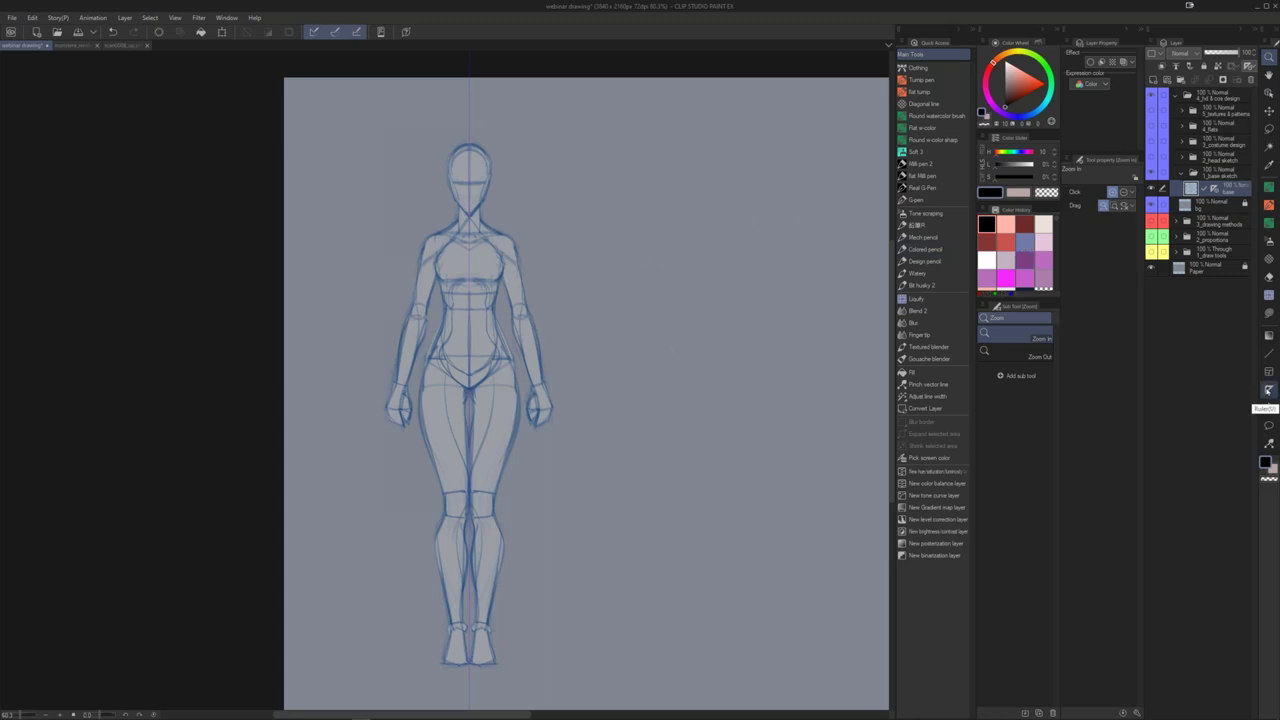
# Step: Place a vertical Symmetrical ruler with 2 lines on the base layer, in the empty area beside the blue figure
pyautogui.click(1269, 391)
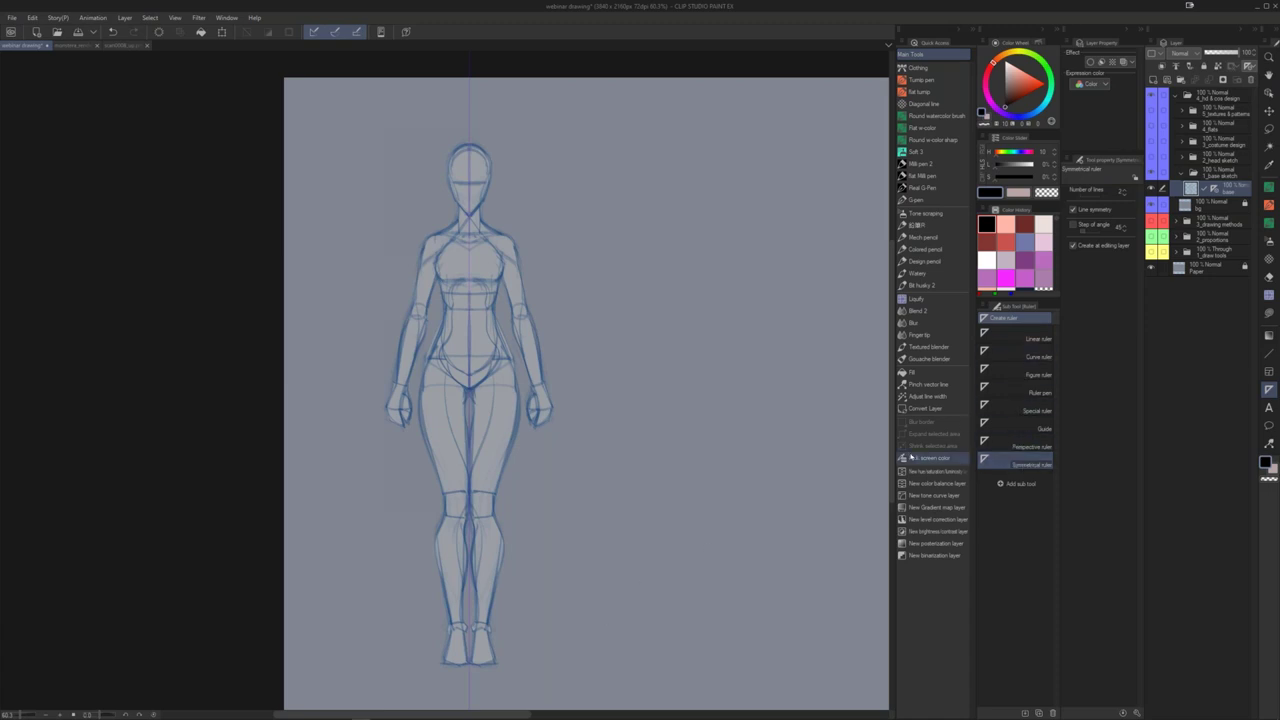
pyautogui.moveTo(657, 157); pyautogui.dragTo(671, 180)
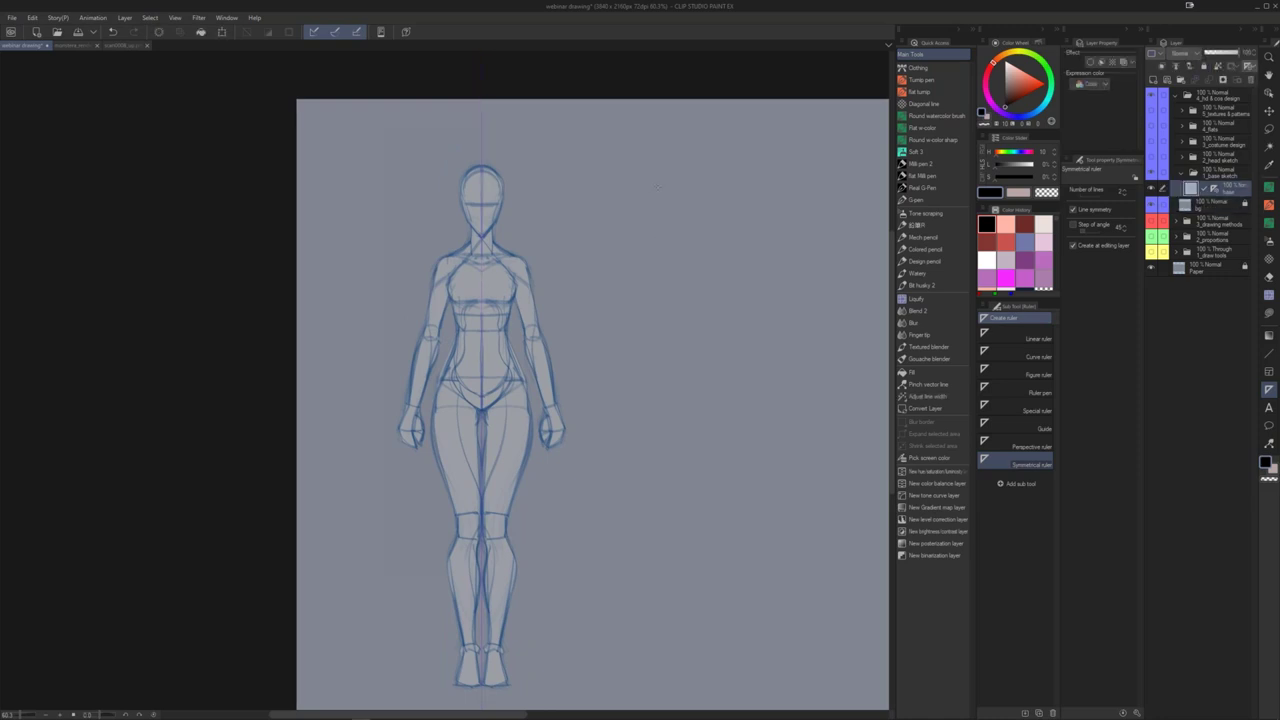
pyautogui.moveTo(660, 235); pyautogui.dragTo(660, 390)
pyautogui.moveTo(678, 227); pyautogui.dragTo(708, 253)
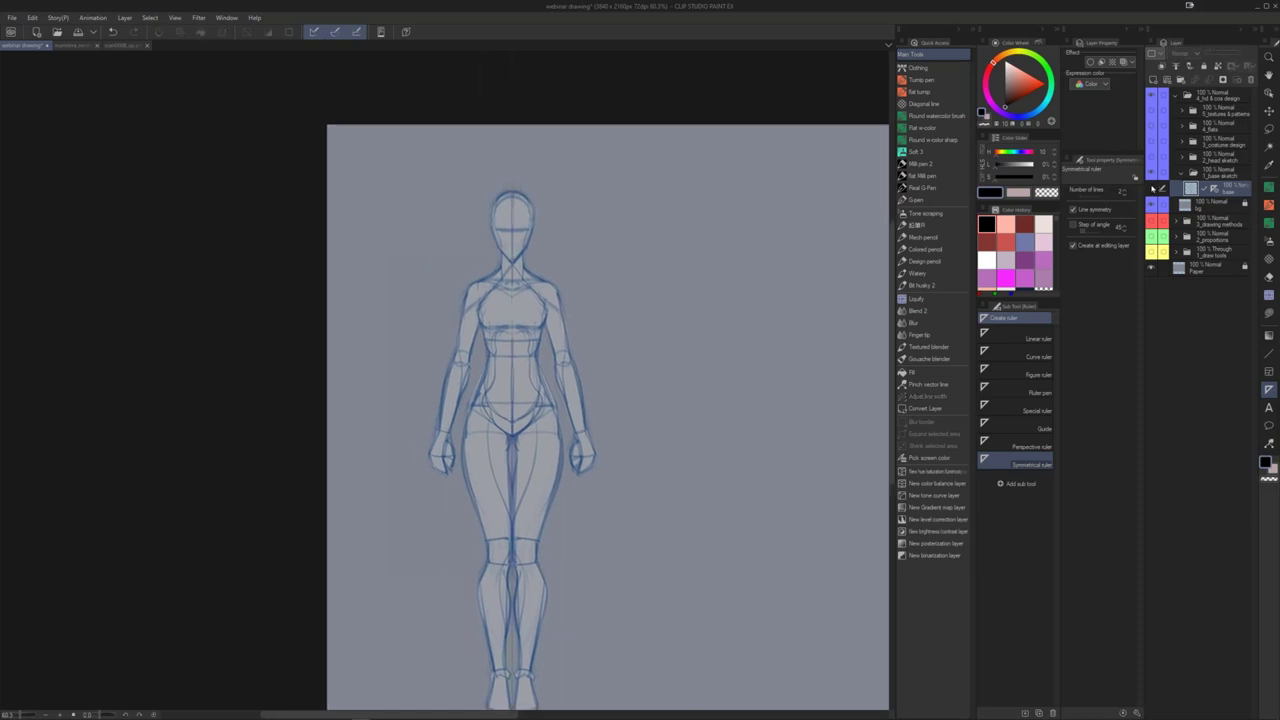
pyautogui.click(1150, 189)
pyautogui.click(1150, 189)
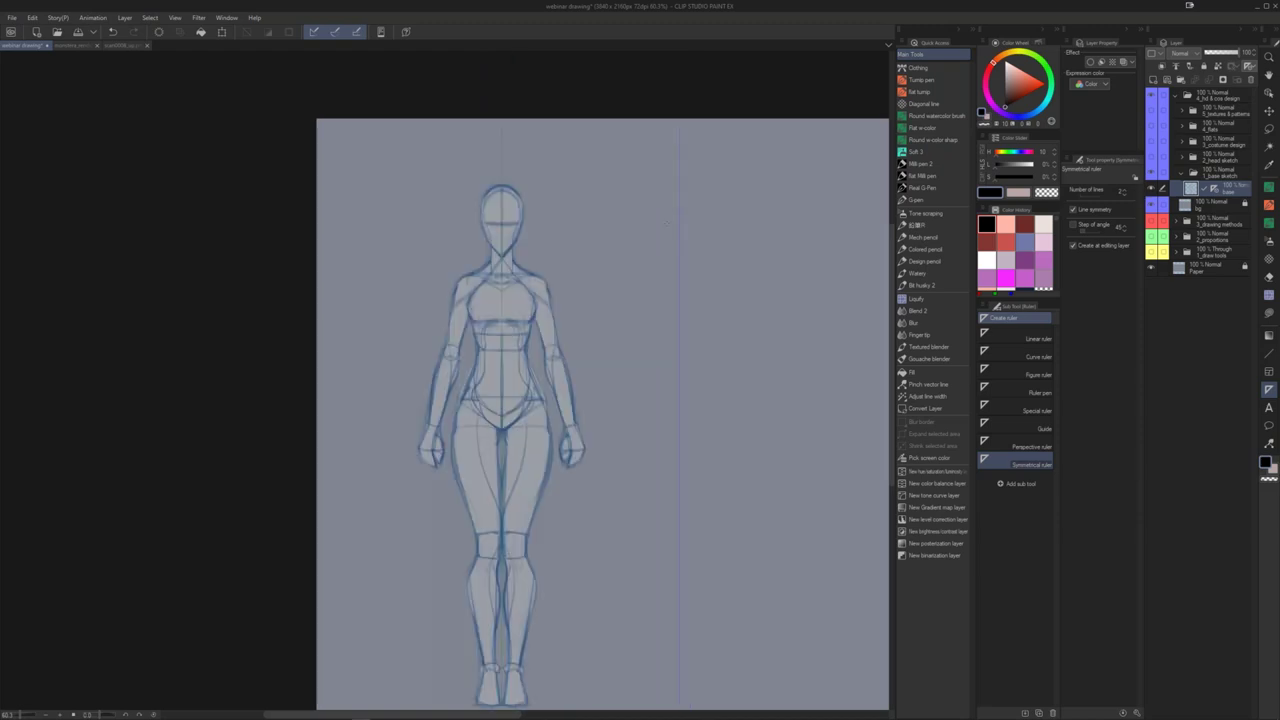
pyautogui.click(921, 80)
pyautogui.moveTo(669, 211); pyautogui.dragTo(674, 239)
pyautogui.hotkey('ctrl', 'z')
pyautogui.hotkey('ctrl', 'z')
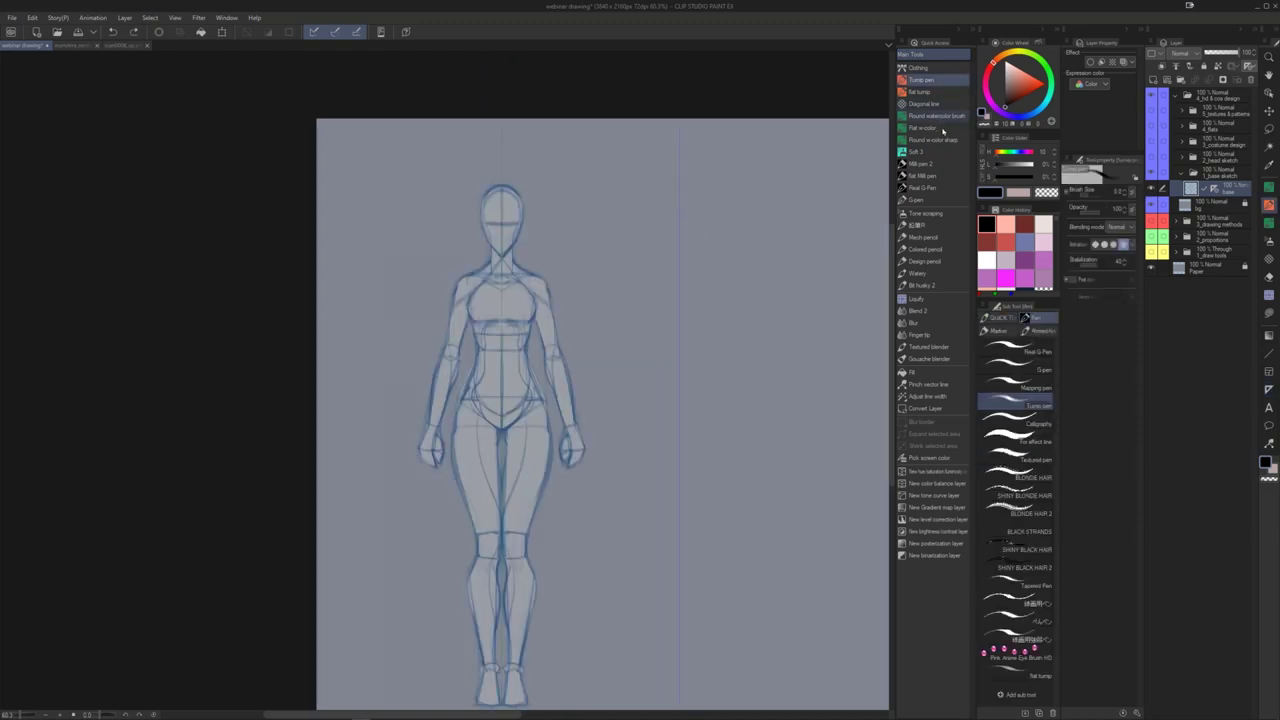
# Step: Sketch a mirrored head and neck around the new symmetry line with the Flat w-color brush, undoing unwanted strokes
pyautogui.click(947, 116)
pyautogui.click(948, 129)
pyautogui.click(948, 139)
pyautogui.click(948, 128)
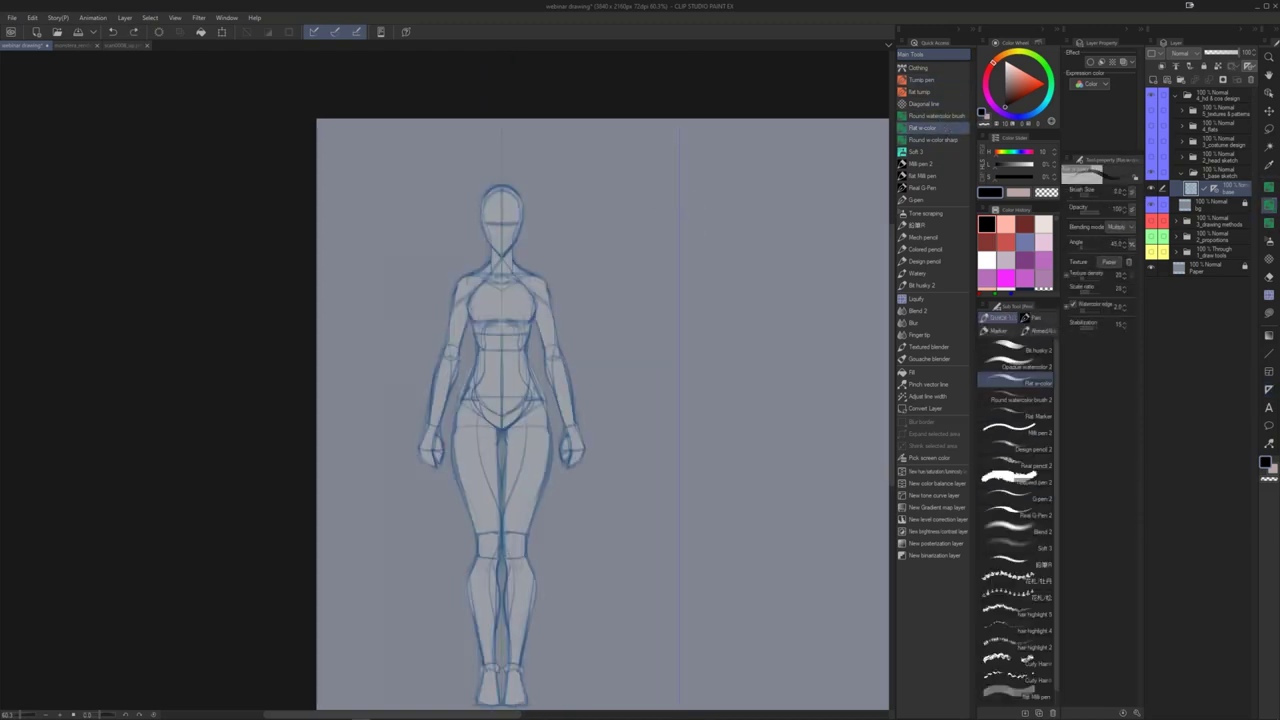
pyautogui.moveTo(696, 250)
pyautogui.mouseDown()
pyautogui.moveTo(711, 251)
pyautogui.moveTo(716, 211)
pyautogui.mouseUp()
pyautogui.moveTo(751, 294); pyautogui.dragTo(738, 190)
pyautogui.moveTo(688, 168); pyautogui.dragTo(695, 168)
pyautogui.moveTo(701, 109)
pyautogui.mouseDown()
pyautogui.moveTo(694, 147)
pyautogui.moveTo(706, 122)
pyautogui.moveTo(699, 150)
pyautogui.moveTo(707, 141)
pyautogui.moveTo(681, 160)
pyautogui.mouseUp()
pyautogui.hotkey('ctrl', 'z')
pyautogui.hotkey('ctrl', 'z')
pyautogui.hotkey('ctrl', 'z')
pyautogui.moveTo(706, 127)
pyautogui.mouseDown()
pyautogui.moveTo(679, 181)
pyautogui.moveTo(698, 180)
pyautogui.moveTo(681, 177)
pyautogui.moveTo(691, 180)
pyautogui.moveTo(630, 228)
pyautogui.moveTo(735, 222)
pyautogui.mouseUp()
pyautogui.hotkey('ctrl', 'z')
pyautogui.hotkey('ctrl', 'z')
pyautogui.hotkey('ctrl', 'z')
# Step: Sketch the mirrored shoulders, chest block and waist below the neck, redrawing the unsatisfactory waist strokes
pyautogui.moveTo(706, 197)
pyautogui.mouseDown()
pyautogui.moveTo(716, 213)
pyautogui.moveTo(656, 232)
pyautogui.moveTo(686, 242)
pyautogui.mouseUp()
pyautogui.moveTo(692, 243); pyautogui.dragTo(724, 250)
pyautogui.moveTo(668, 214); pyautogui.dragTo(664, 288)
pyautogui.moveTo(716, 244)
pyautogui.mouseDown()
pyautogui.moveTo(710, 284)
pyautogui.moveTo(714, 270)
pyautogui.moveTo(666, 286)
pyautogui.mouseUp()
pyautogui.hotkey('ctrl', 'z')
pyautogui.hotkey('ctrl', 'z')
pyautogui.moveTo(710, 268)
pyautogui.mouseDown()
pyautogui.moveTo(710, 288)
pyautogui.moveTo(650, 314)
pyautogui.mouseUp()
pyautogui.moveTo(712, 256); pyautogui.dragTo(726, 316)
pyautogui.moveTo(646, 318); pyautogui.dragTo(732, 318)
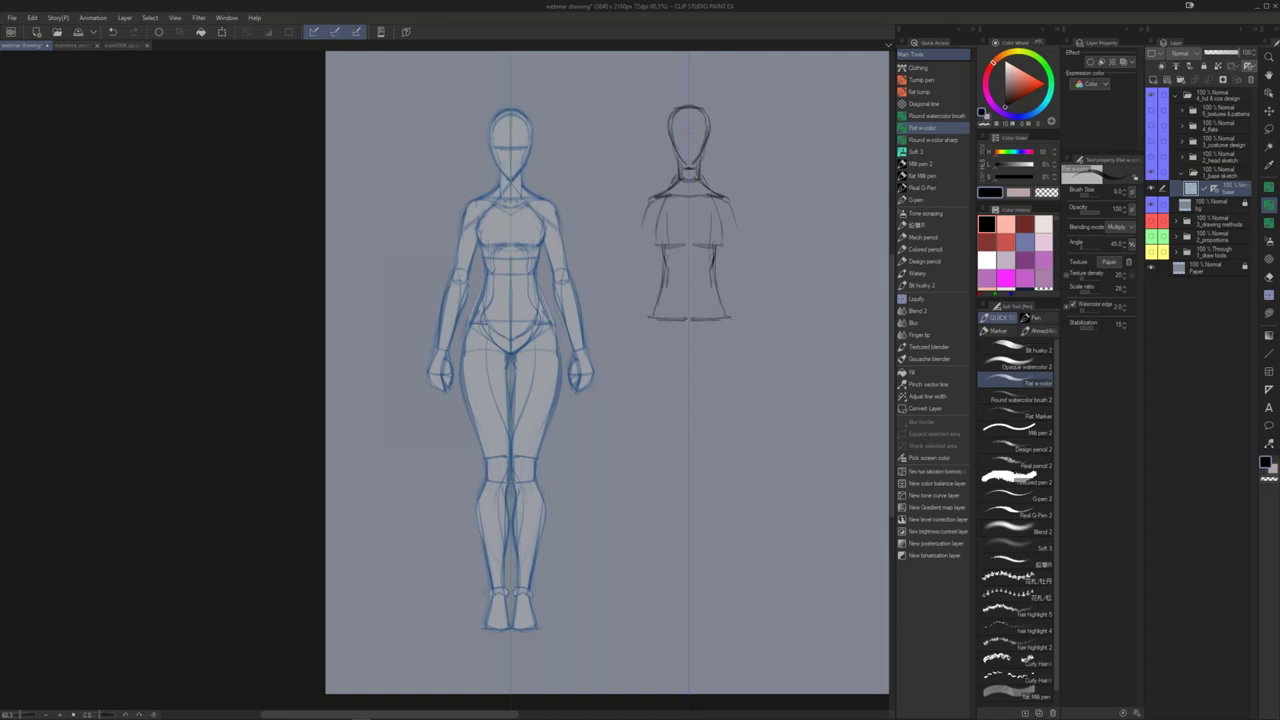
# Step: Undo the straight hem and close the torso with a hip line and V-shaped pelvis
pyautogui.hotkey('ctrl', 'z')
pyautogui.moveTo(652, 316); pyautogui.dragTo(688, 317)
pyautogui.moveTo(691, 364); pyautogui.dragTo(687, 320)
pyautogui.moveTo(647, 270); pyautogui.dragTo(689, 296)
pyautogui.moveTo(650, 250); pyautogui.dragTo(652, 304)
pyautogui.moveTo(722, 254); pyautogui.dragTo(726, 304)
pyautogui.moveTo(671, 211); pyautogui.dragTo(677, 295)
pyautogui.hotkey('ctrl', 'z')
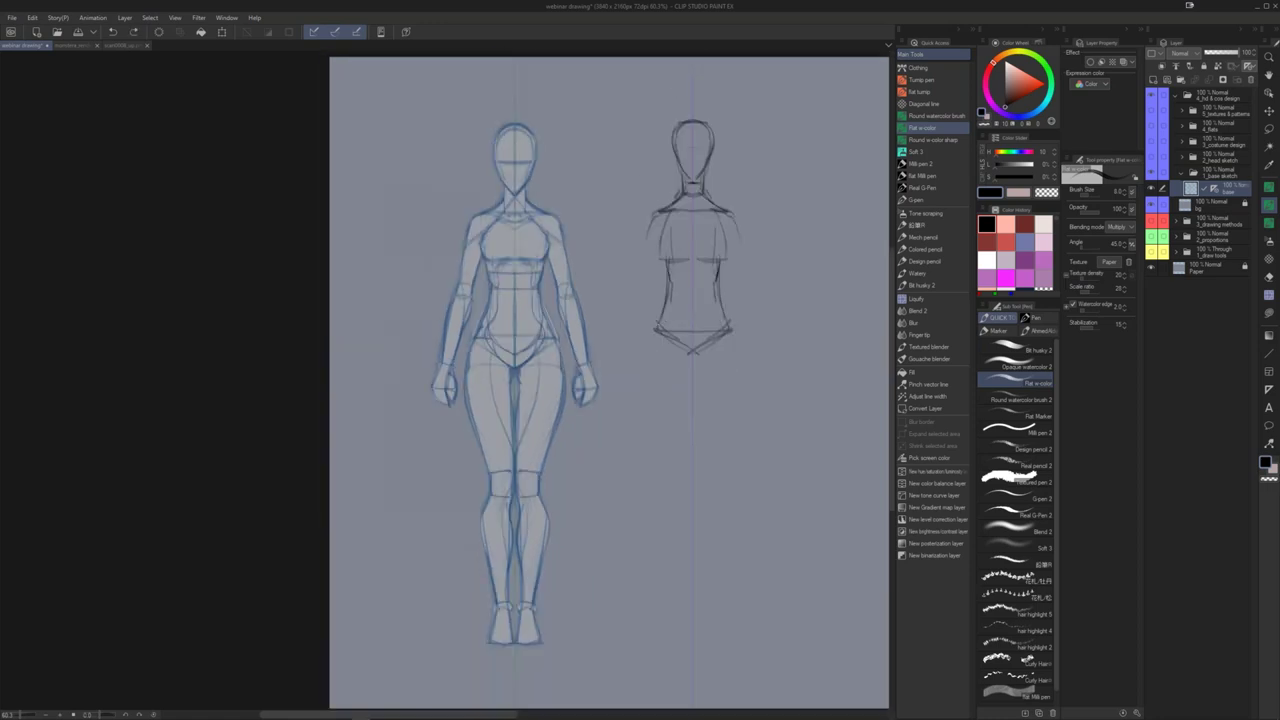
# Step: Sketch the mirrored hips, thighs and blocky knees below the pelvis
pyautogui.moveTo(668, 376); pyautogui.dragTo(657, 346)
pyautogui.moveTo(643, 308)
pyautogui.mouseDown()
pyautogui.moveTo(647, 366)
pyautogui.moveTo(662, 347)
pyautogui.mouseUp()
pyautogui.moveTo(648, 304); pyautogui.dragTo(641, 398)
pyautogui.moveTo(641, 330)
pyautogui.mouseDown()
pyautogui.moveTo(667, 456)
pyautogui.moveTo(684, 435)
pyautogui.mouseUp()
pyautogui.moveTo(683, 435); pyautogui.dragTo(680, 468)
pyautogui.moveTo(663, 461); pyautogui.dragTo(682, 461)
pyautogui.moveTo(713, 438)
pyautogui.mouseDown()
pyautogui.moveTo(692, 461)
pyautogui.moveTo(643, 432)
pyautogui.mouseUp()
# Step: Sketch the mirrored lower legs with calf contours, ankles and feet to finish the figure's legs
pyautogui.moveTo(643, 430); pyautogui.dragTo(659, 529)
pyautogui.moveTo(680, 399); pyautogui.dragTo(668, 490)
pyautogui.moveTo(688, 416)
pyautogui.mouseDown()
pyautogui.moveTo(690, 494)
pyautogui.moveTo(664, 528)
pyautogui.mouseUp()
pyautogui.moveTo(692, 424)
pyautogui.mouseDown()
pyautogui.moveTo(698, 526)
pyautogui.moveTo(666, 527)
pyautogui.mouseUp()
pyautogui.moveTo(704, 532); pyautogui.dragTo(651, 556)
pyautogui.moveTo(649, 557)
pyautogui.mouseDown()
pyautogui.moveTo(674, 557)
pyautogui.moveTo(660, 558)
pyautogui.mouseUp()
pyautogui.moveTo(669, 490); pyautogui.dragTo(666, 539)
pyautogui.moveTo(687, 331); pyautogui.dragTo(672, 437)
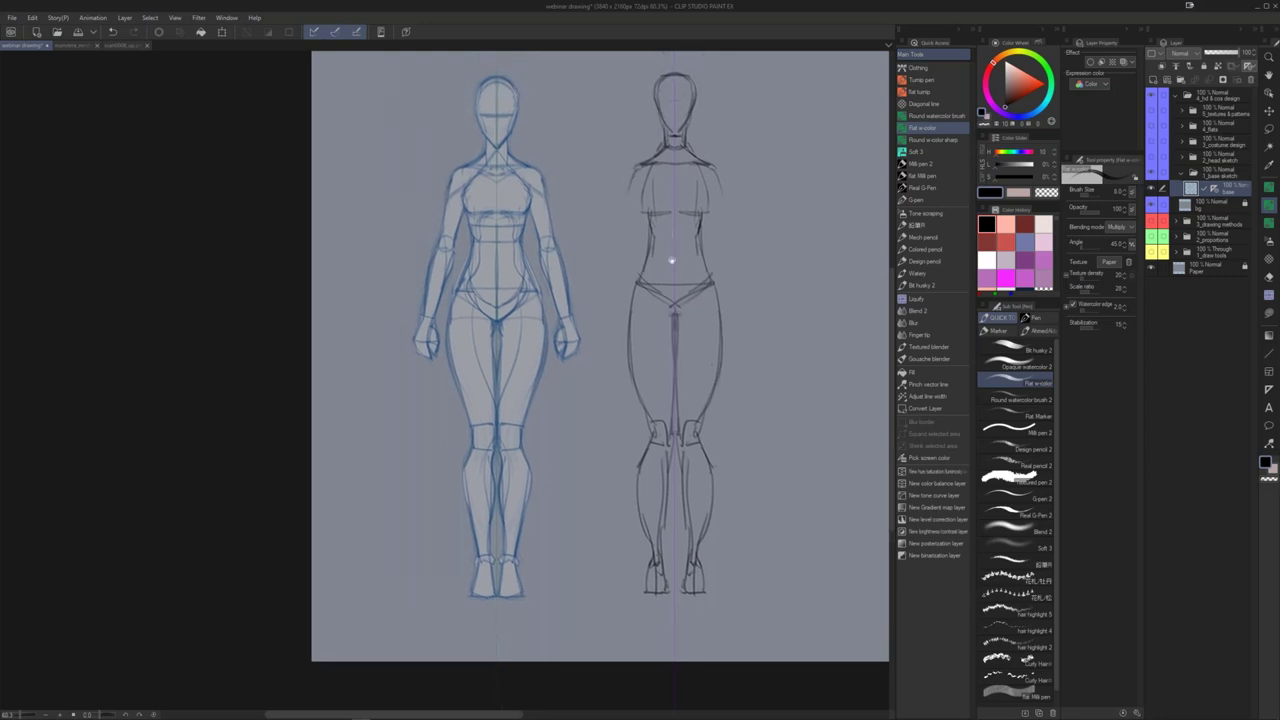
# Step: Push the hips of the new sketch outward with a much larger Liquify brush in its directional push mode
pyautogui.moveTo(672, 260); pyautogui.dragTo(670, 304)
pyautogui.press('j')
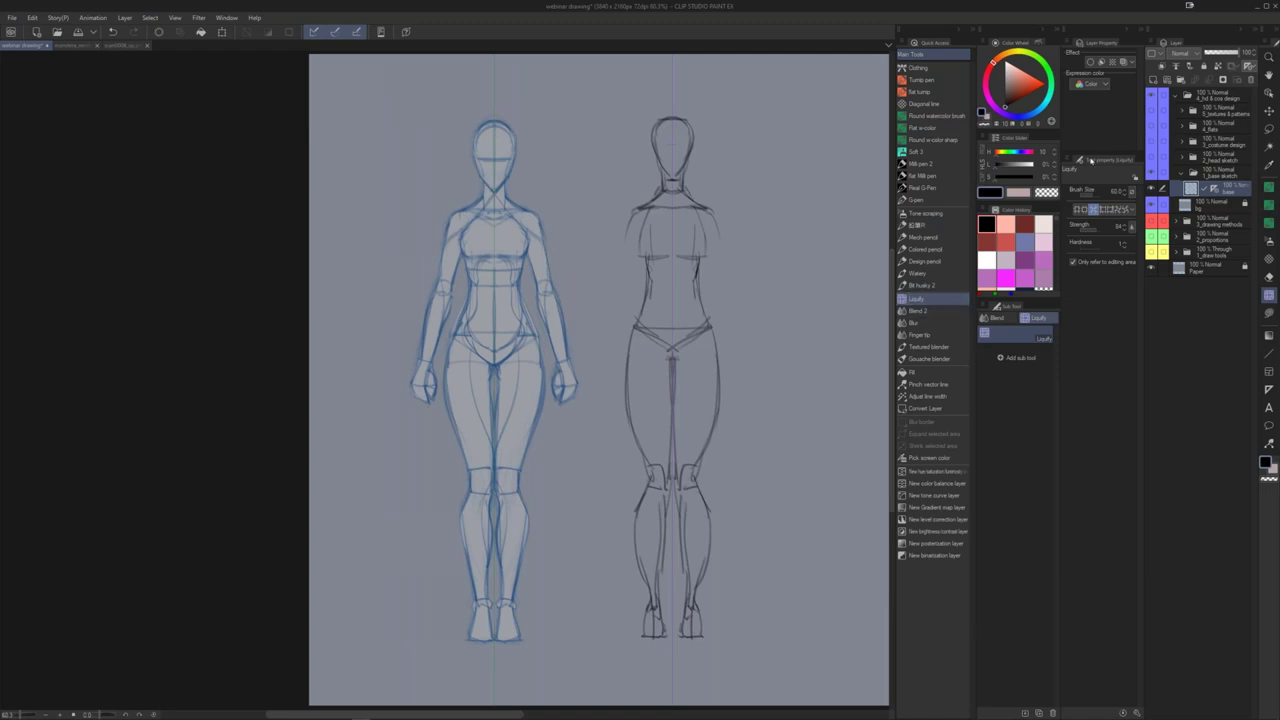
pyautogui.click(1078, 209)
pyautogui.press(']')
pyautogui.press(']')
pyautogui.press(']')
pyautogui.press(']')
pyautogui.press(']')
pyautogui.press(']')
pyautogui.press(']')
pyautogui.moveTo(638, 346)
pyautogui.mouseDown()
pyautogui.moveTo(621, 345)
pyautogui.moveTo(629, 355)
pyautogui.mouseUp()
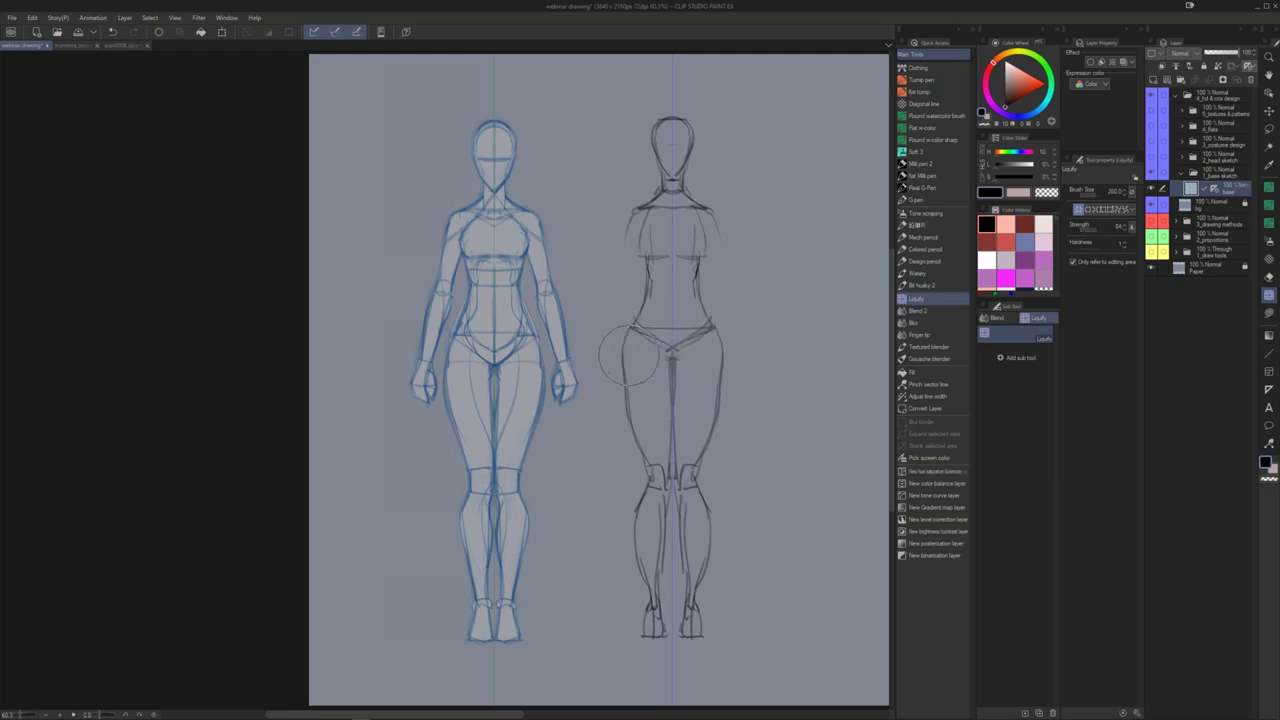
# Step: Fine-tune the Liquify brush size and push the outer thigh contours of the new sketch outward
pyautogui.press('[')
pyautogui.press('[')
pyautogui.press('[')
pyautogui.press(']')
pyautogui.press(']')
pyautogui.moveTo(637, 374); pyautogui.dragTo(630, 380)
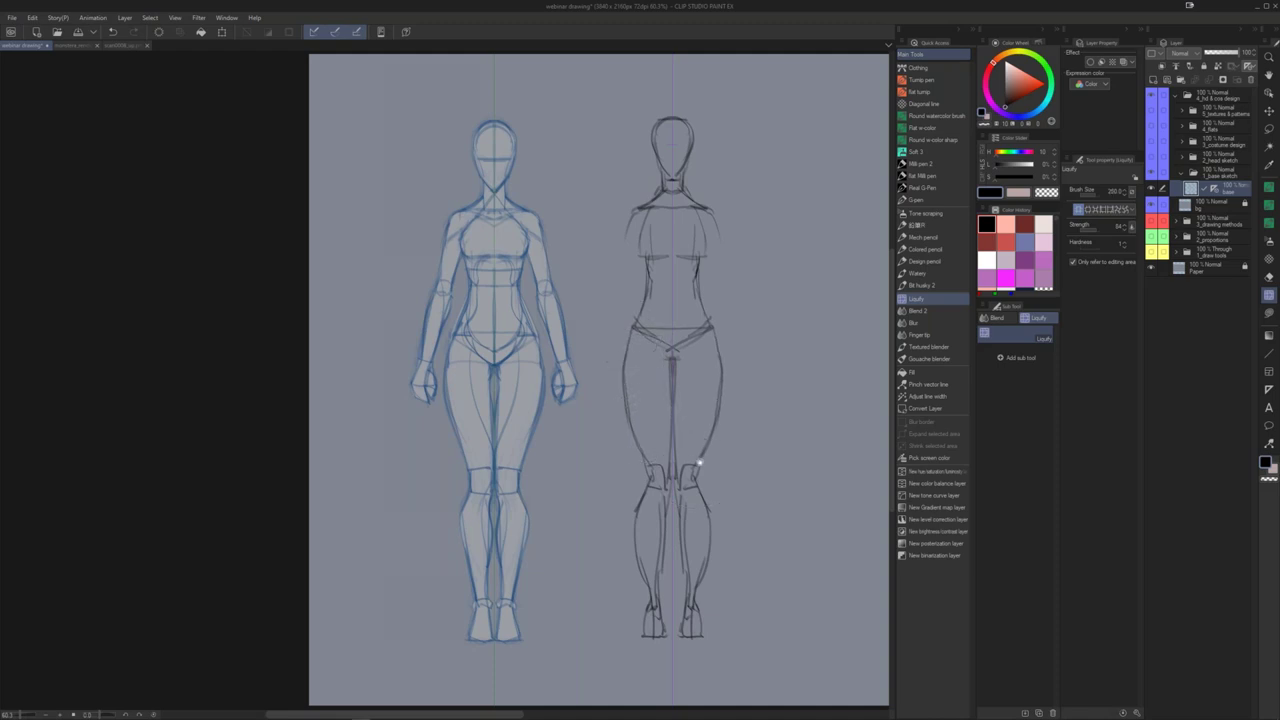
pyautogui.moveTo(697, 461); pyautogui.dragTo(698, 435)
pyautogui.scroll(-2, 698, 434)
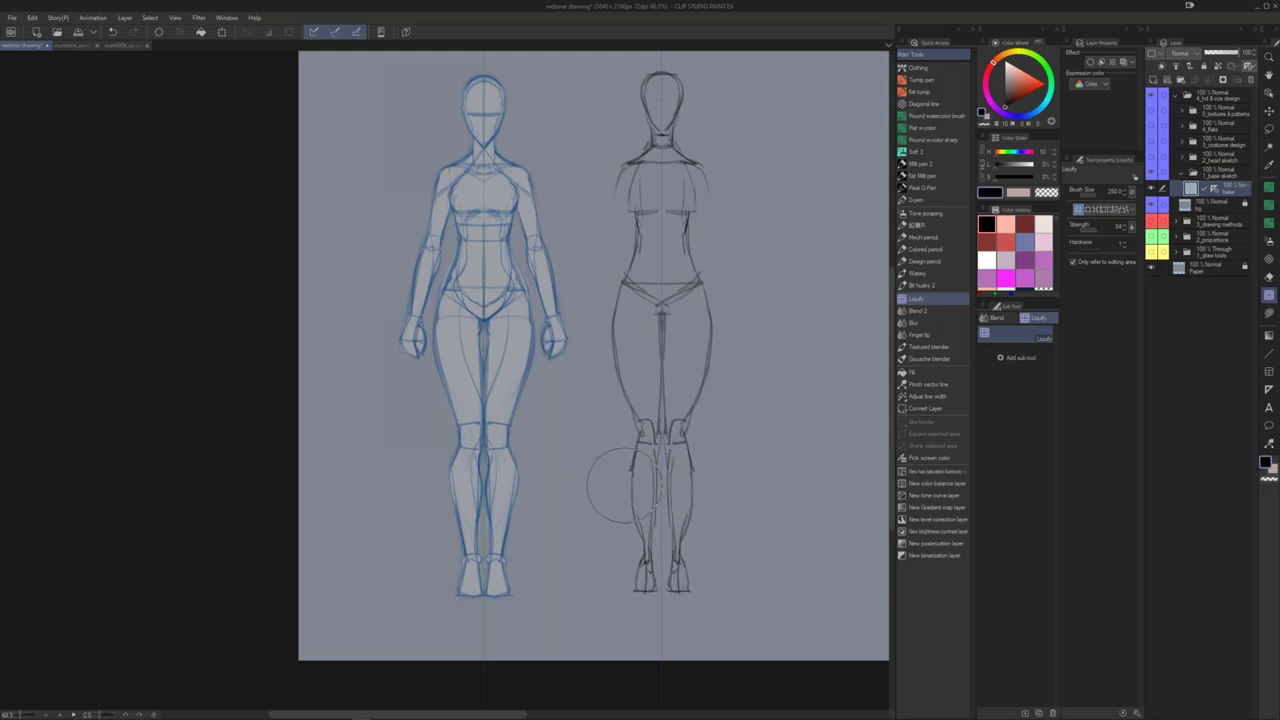
# Step: Reshape the knees and lower legs of the new sketch with a smaller Liquify brush in another distortion mode
pyautogui.press('[')
pyautogui.press('[')
pyautogui.press('[')
pyautogui.press('[')
pyautogui.click(1094, 212)
pyautogui.press('[')
pyautogui.moveTo(674, 438)
pyautogui.mouseDown()
pyautogui.moveTo(666, 524)
pyautogui.moveTo(658, 455)
pyautogui.moveTo(671, 538)
pyautogui.mouseUp()
pyautogui.moveTo(656, 470)
pyautogui.mouseDown()
pyautogui.moveTo(672, 535)
pyautogui.moveTo(674, 464)
pyautogui.mouseUp()
pyautogui.moveTo(713, 348); pyautogui.dragTo(677, 439)
# Step: Redraw the lower leg contours with the Flat w-color brush, replacing one rejected stroke
pyautogui.press('b')
pyautogui.moveTo(651, 367); pyautogui.dragTo(680, 312)
pyautogui.moveTo(703, 256); pyautogui.dragTo(673, 181)
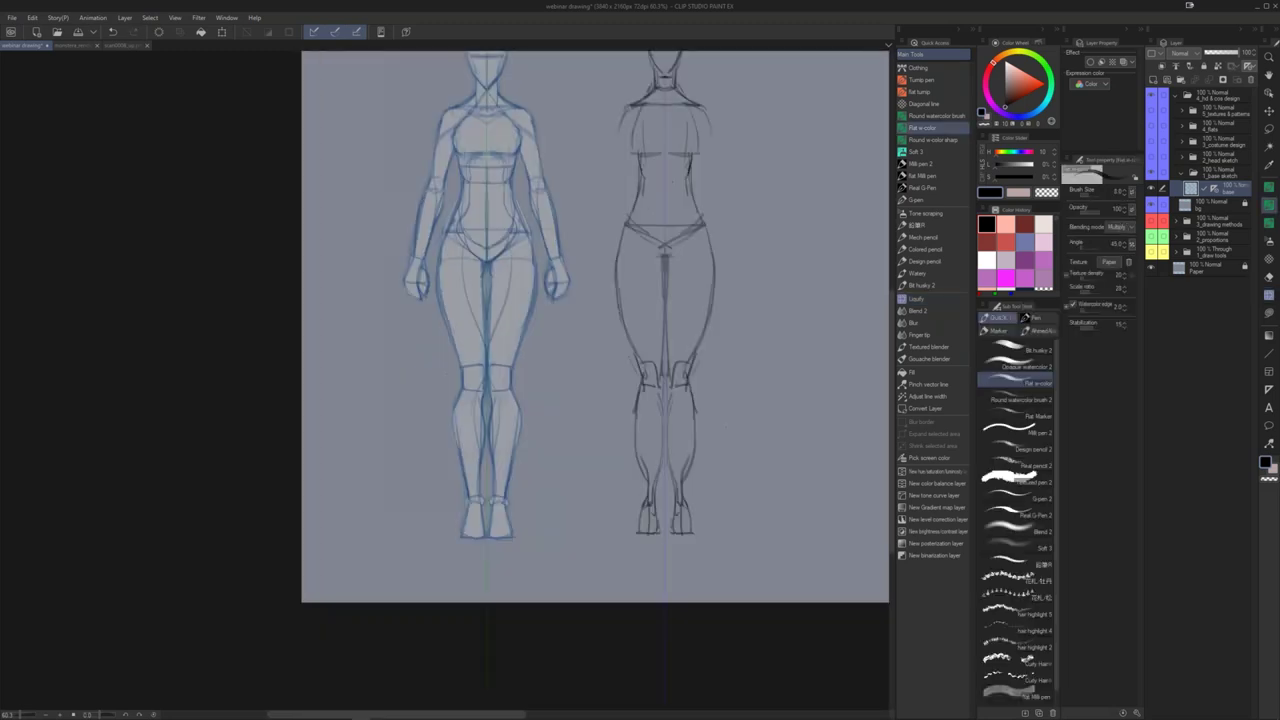
pyautogui.moveTo(642, 362)
pyautogui.mouseDown()
pyautogui.moveTo(658, 393)
pyautogui.moveTo(636, 407)
pyautogui.moveTo(651, 477)
pyautogui.mouseUp()
pyautogui.hotkey('ctrl', 'z')
pyautogui.moveTo(635, 401)
pyautogui.mouseDown()
pyautogui.moveTo(648, 484)
pyautogui.moveTo(638, 452)
pyautogui.moveTo(663, 446)
pyautogui.mouseUp()
# Step: Try to clean up the outer thigh contours of the new sketch with the Hard eraser, and undo the strokes
pyautogui.press('m')
pyautogui.hotkey('ctrl', 'd')
pyautogui.moveTo(656, 312); pyautogui.dragTo(658, 362)
pyautogui.scroll(2, 664, 350)
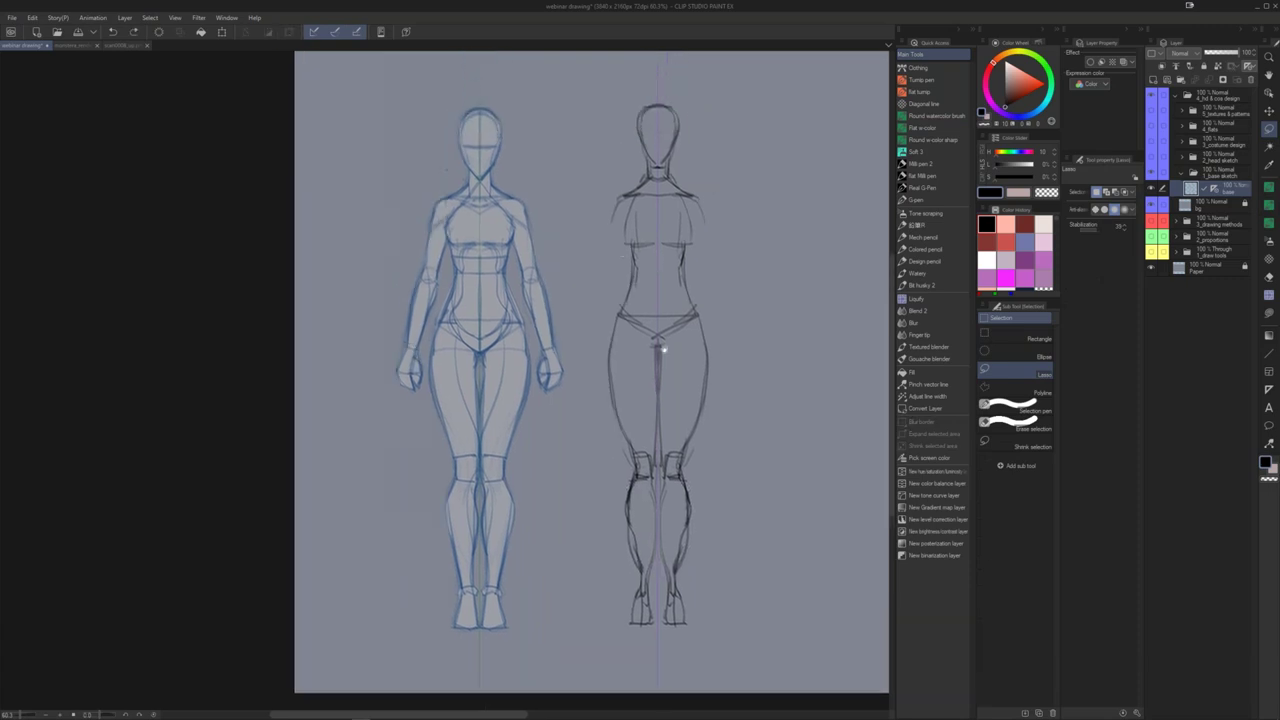
pyautogui.scroll(2, 663, 349)
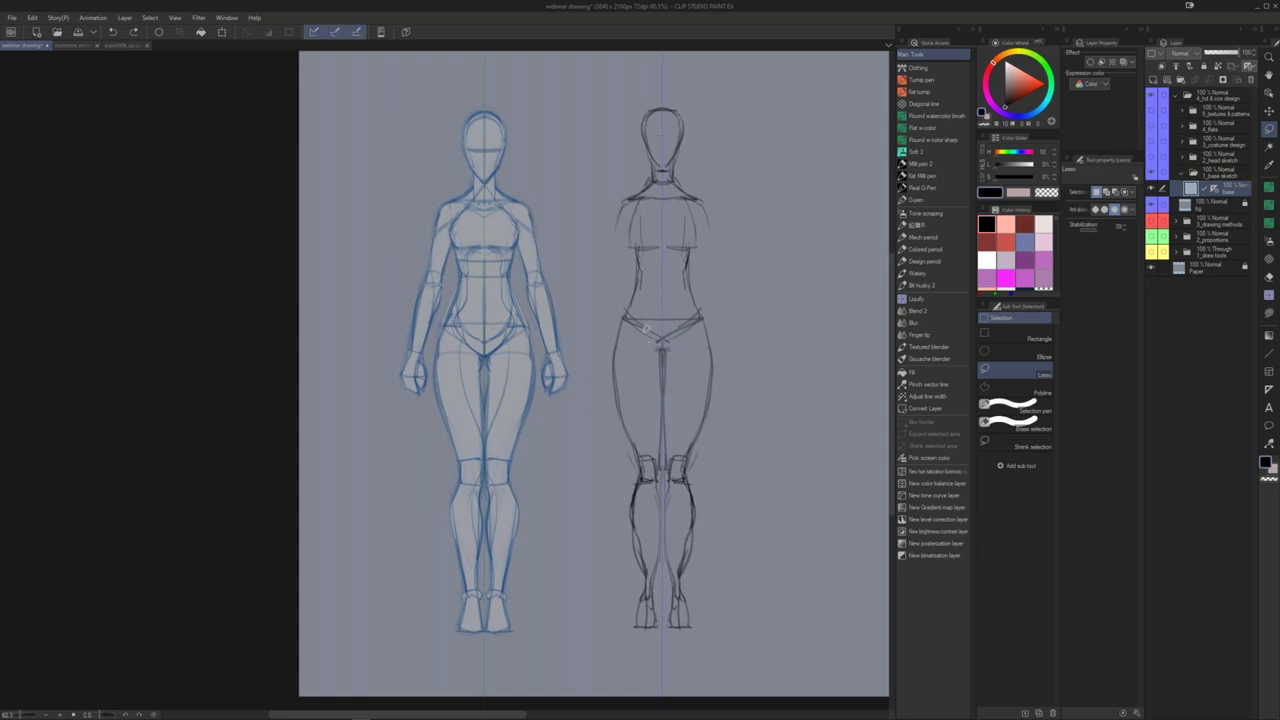
pyautogui.press('e')
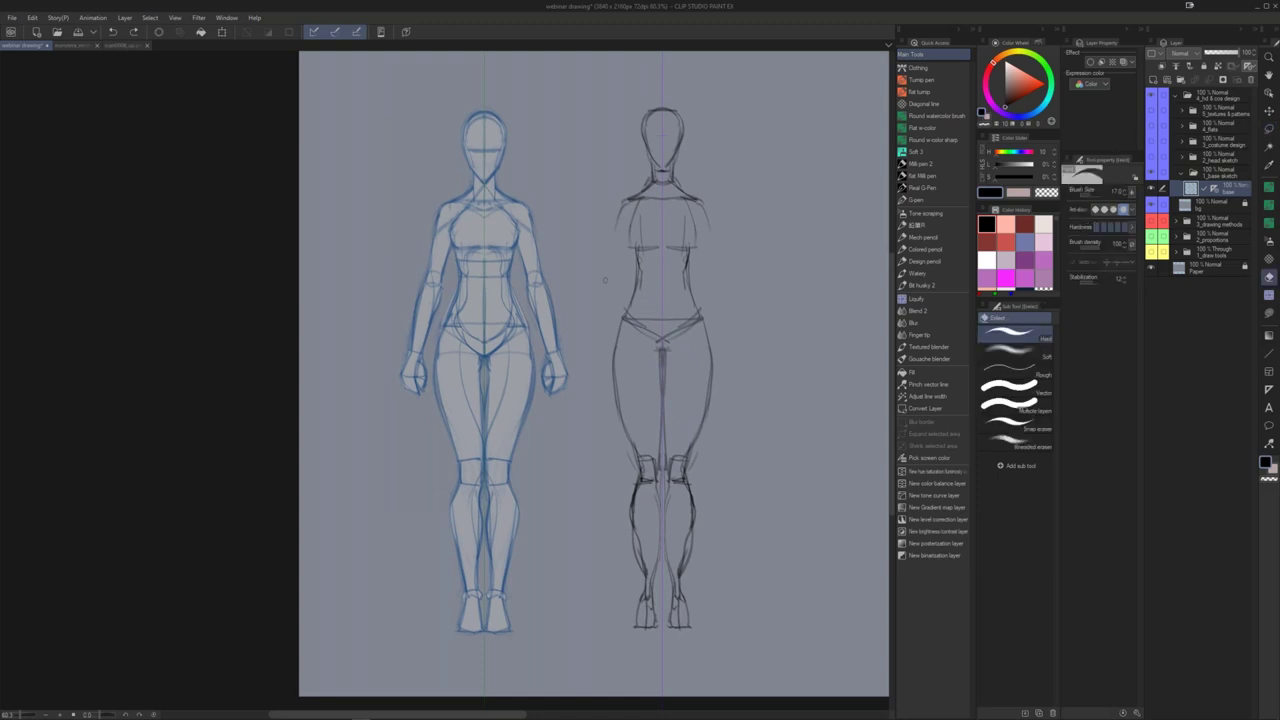
pyautogui.moveTo(622, 343)
pyautogui.mouseDown()
pyautogui.moveTo(620, 313)
pyautogui.moveTo(614, 375)
pyautogui.mouseUp()
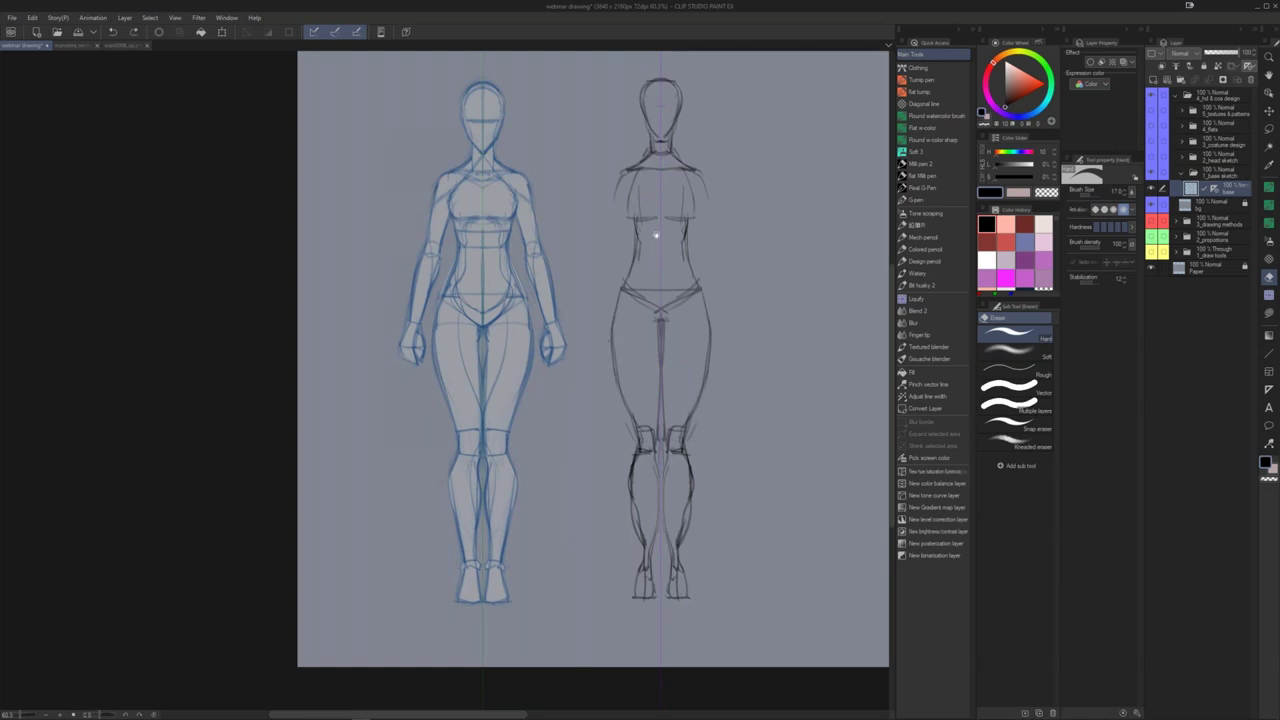
pyautogui.moveTo(667, 249); pyautogui.dragTo(675, 263)
pyautogui.scroll(2, 675, 263)
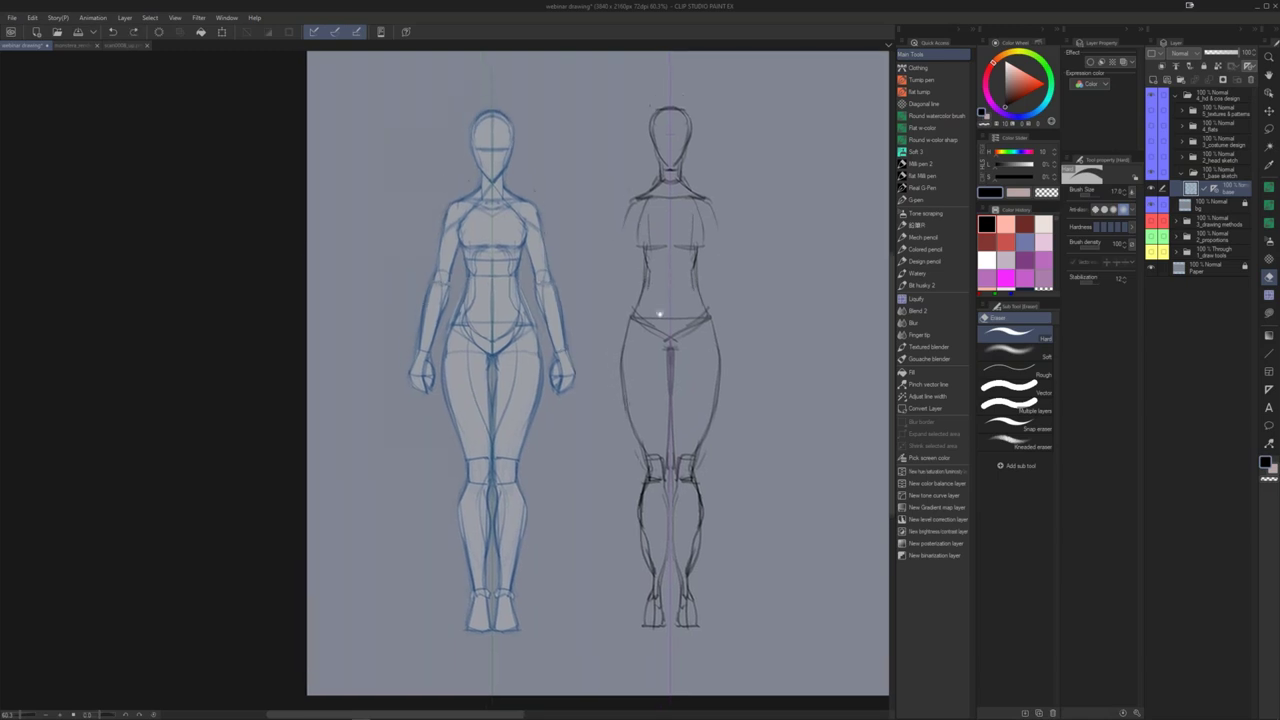
pyautogui.moveTo(660, 314); pyautogui.dragTo(656, 298)
pyautogui.moveTo(617, 353); pyautogui.dragTo(622, 346)
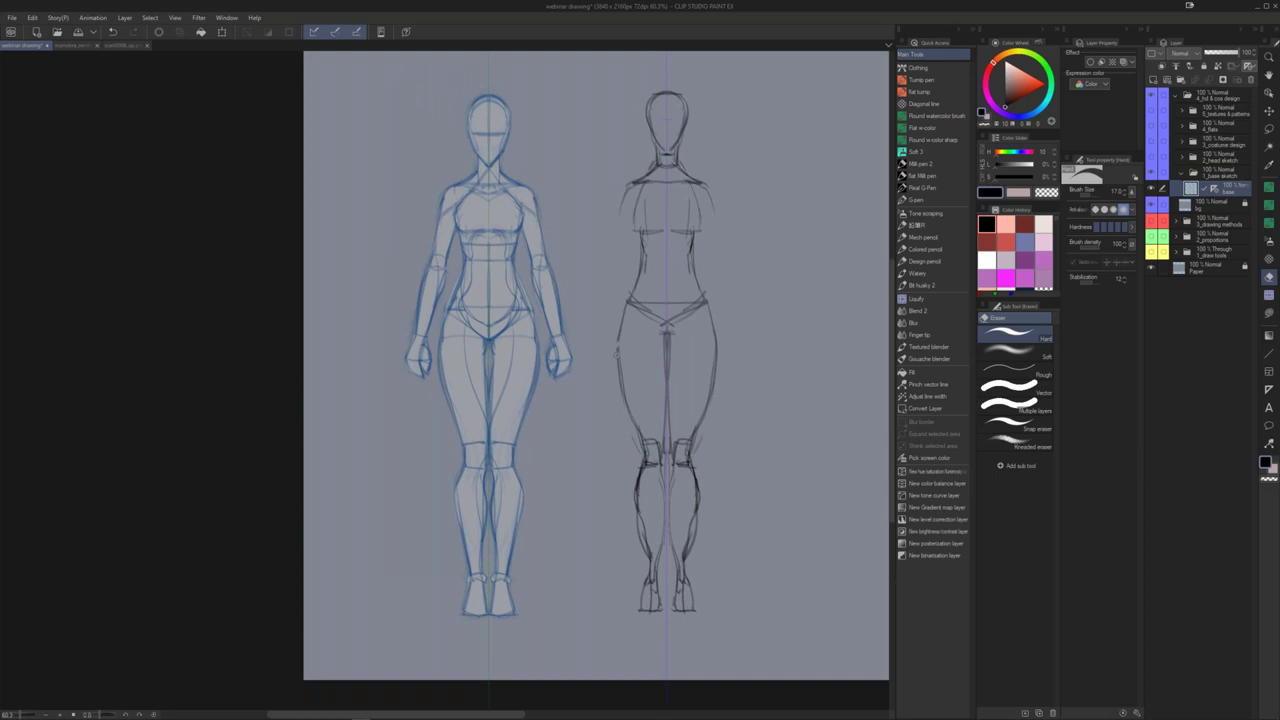
pyautogui.moveTo(619, 337); pyautogui.dragTo(619, 380)
pyautogui.moveTo(713, 335); pyautogui.dragTo(713, 376)
pyautogui.hotkey('ctrl', 'z')
pyautogui.hotkey('ctrl', 'z')
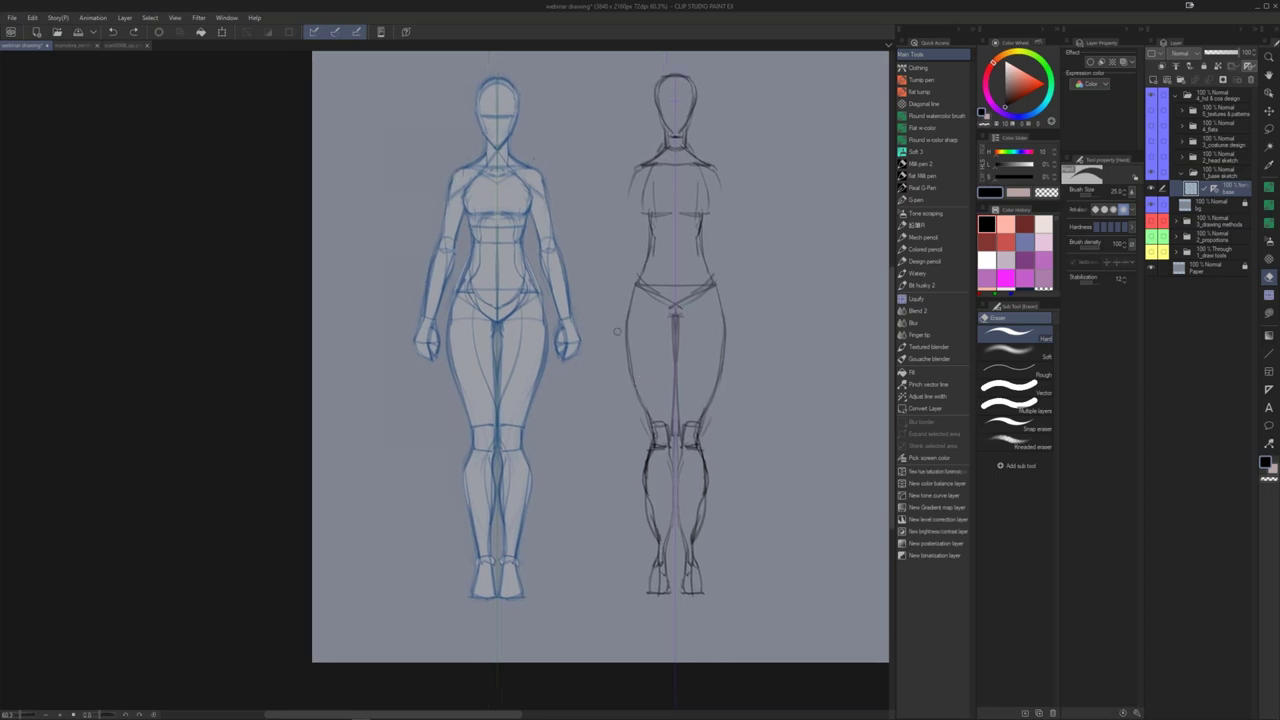
# Step: Try mirrored lasso selections around the outer thighs and the sides of the waist, and clear them
pyautogui.press('m')
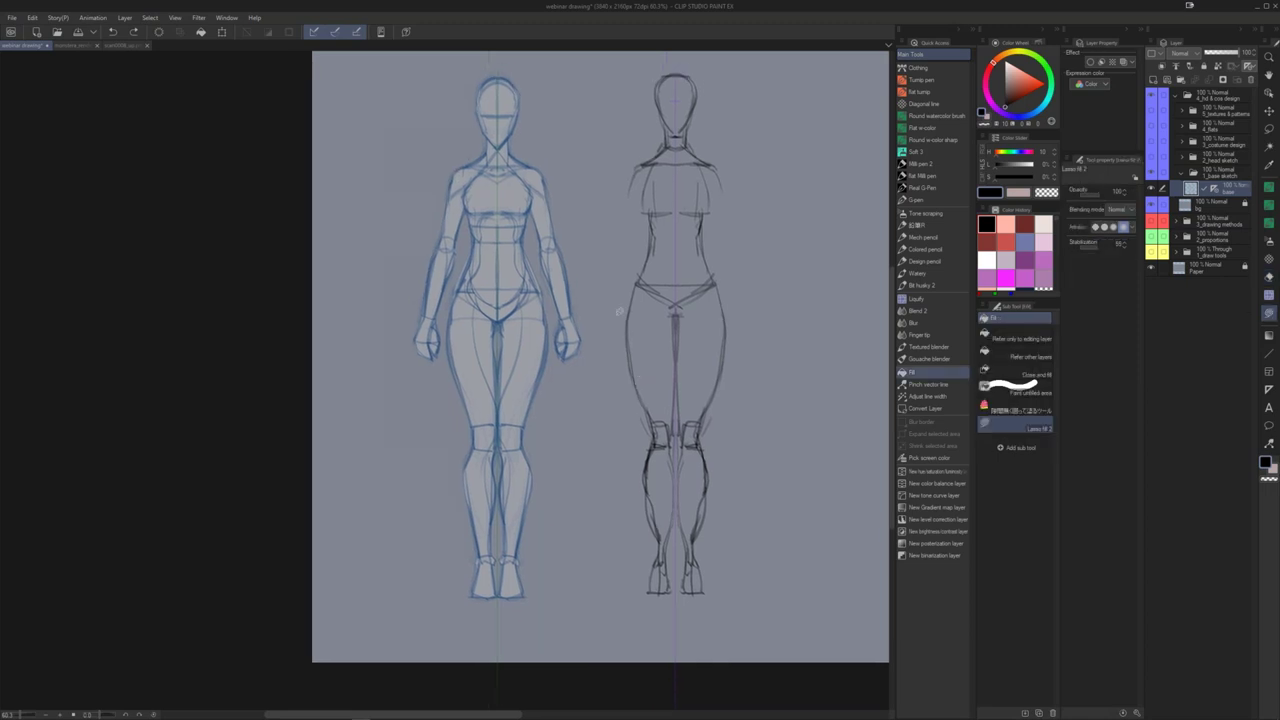
pyautogui.click(1034, 376)
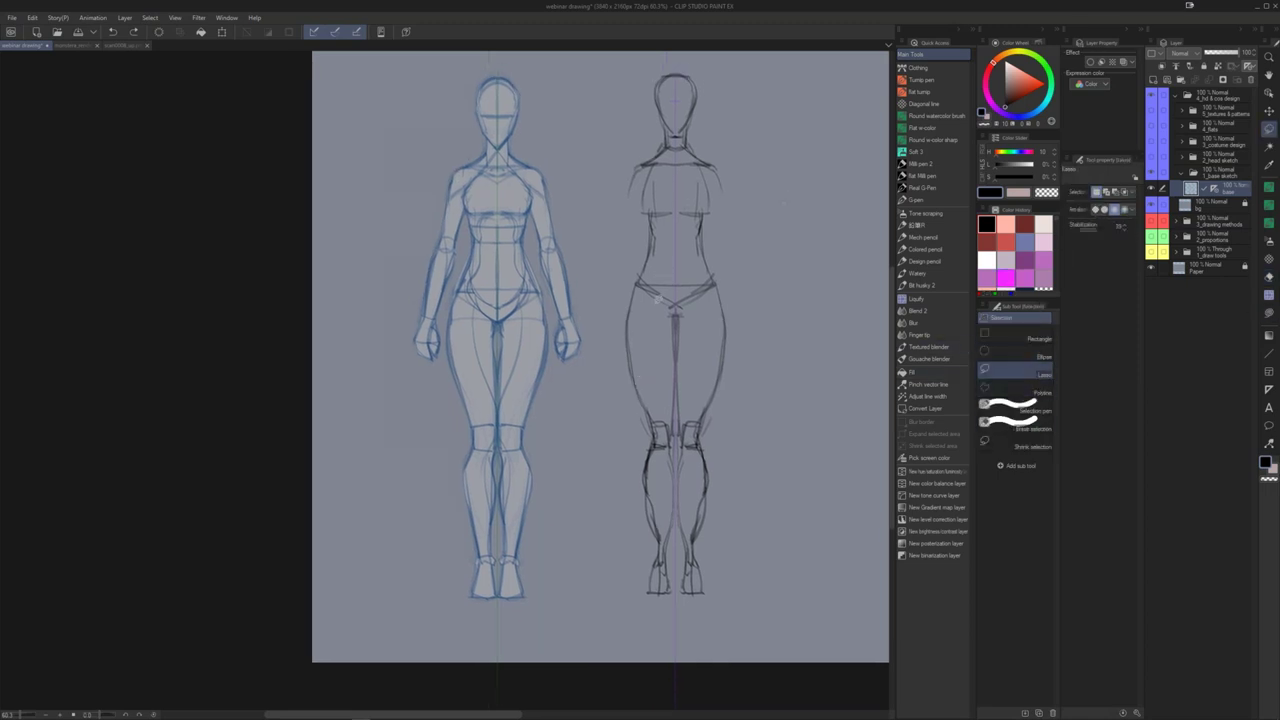
pyautogui.moveTo(640, 303)
pyautogui.mouseDown()
pyautogui.moveTo(611, 353)
pyautogui.moveTo(654, 340)
pyautogui.mouseUp()
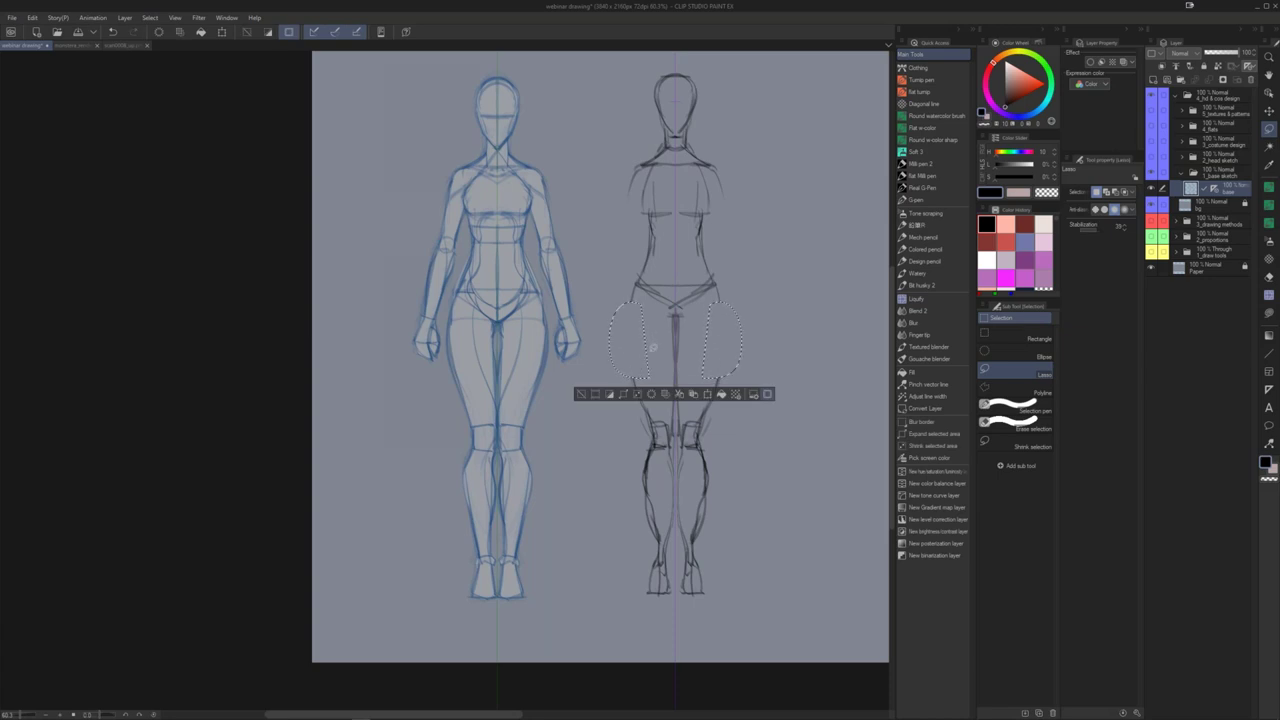
pyautogui.hotkey('ctrl', 'z')
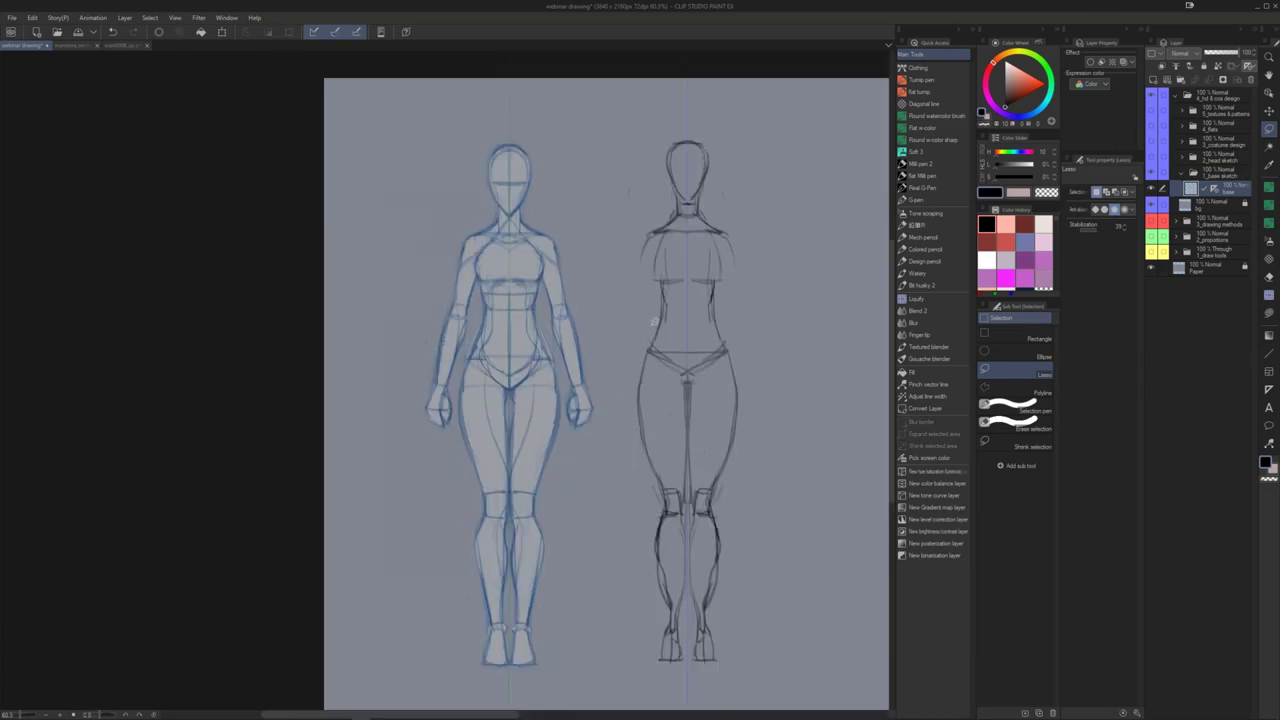
pyautogui.moveTo(650, 285); pyautogui.dragTo(648, 298)
pyautogui.click(646, 296)
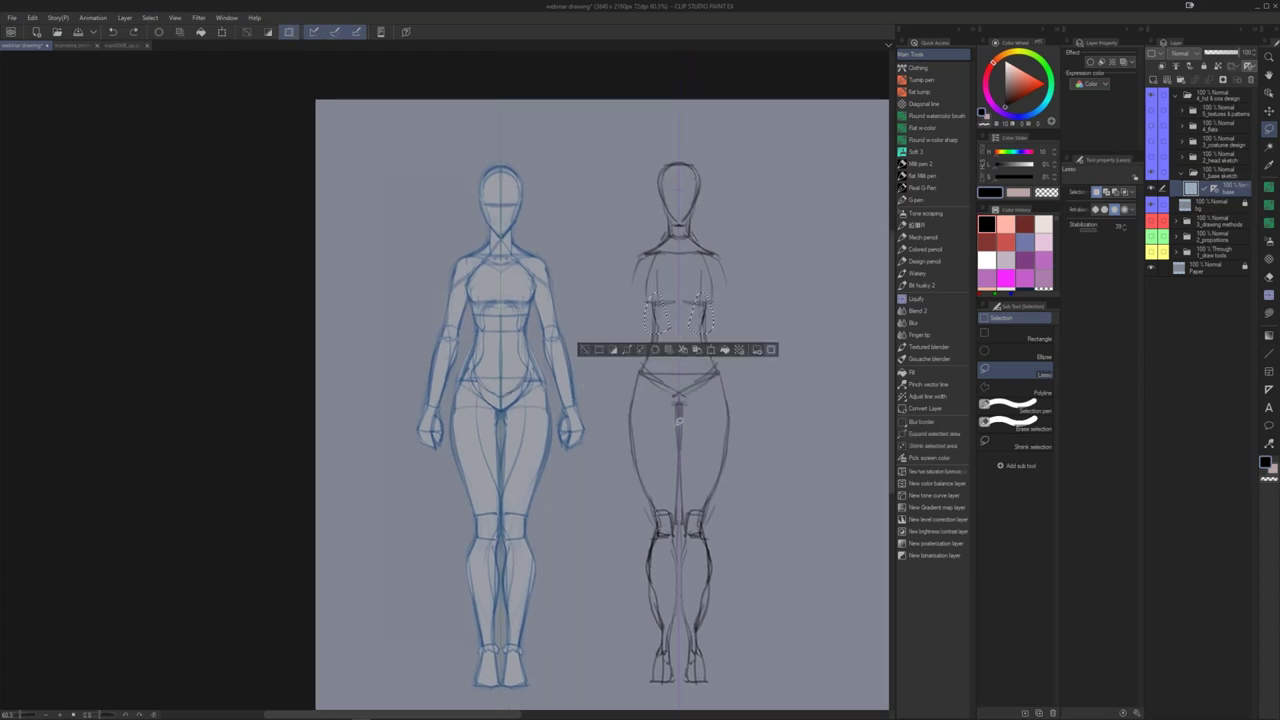
pyautogui.hotkey('ctrl', 'd')
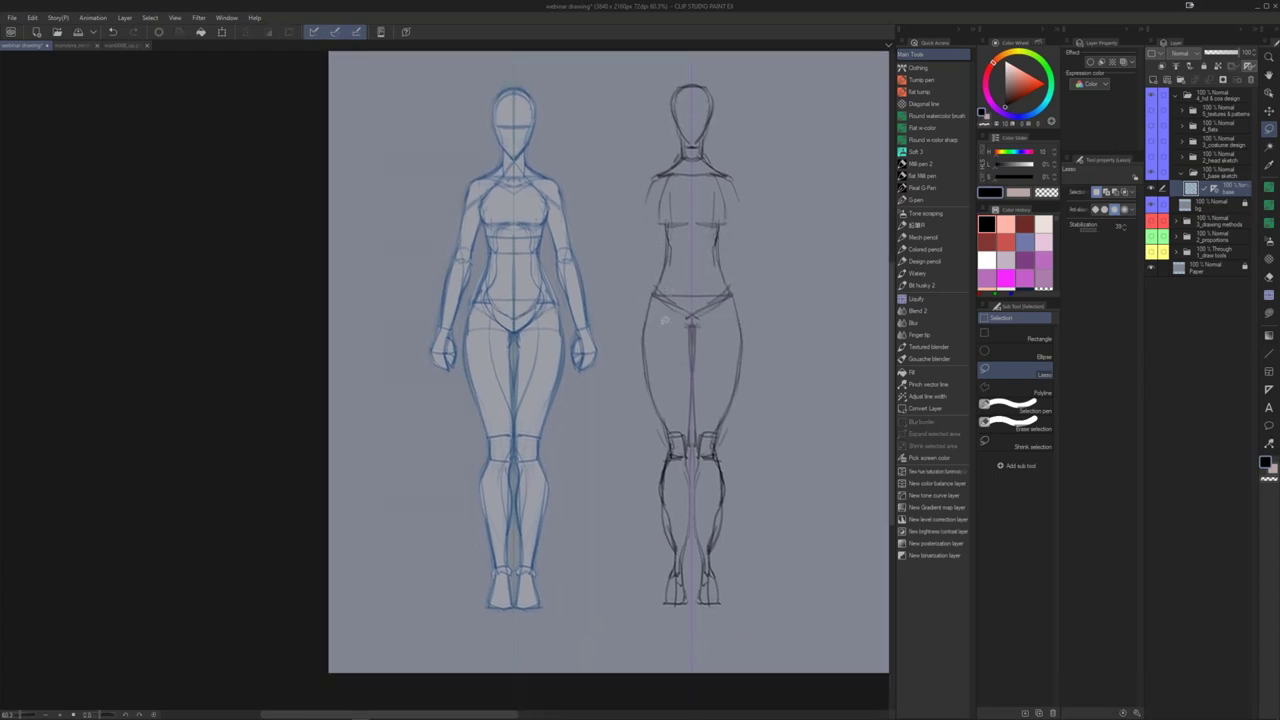
# Step: Switch Liquify to another distortion mode and adjust the knee area of the new sketch, undoing the extra attempt
pyautogui.press('e')
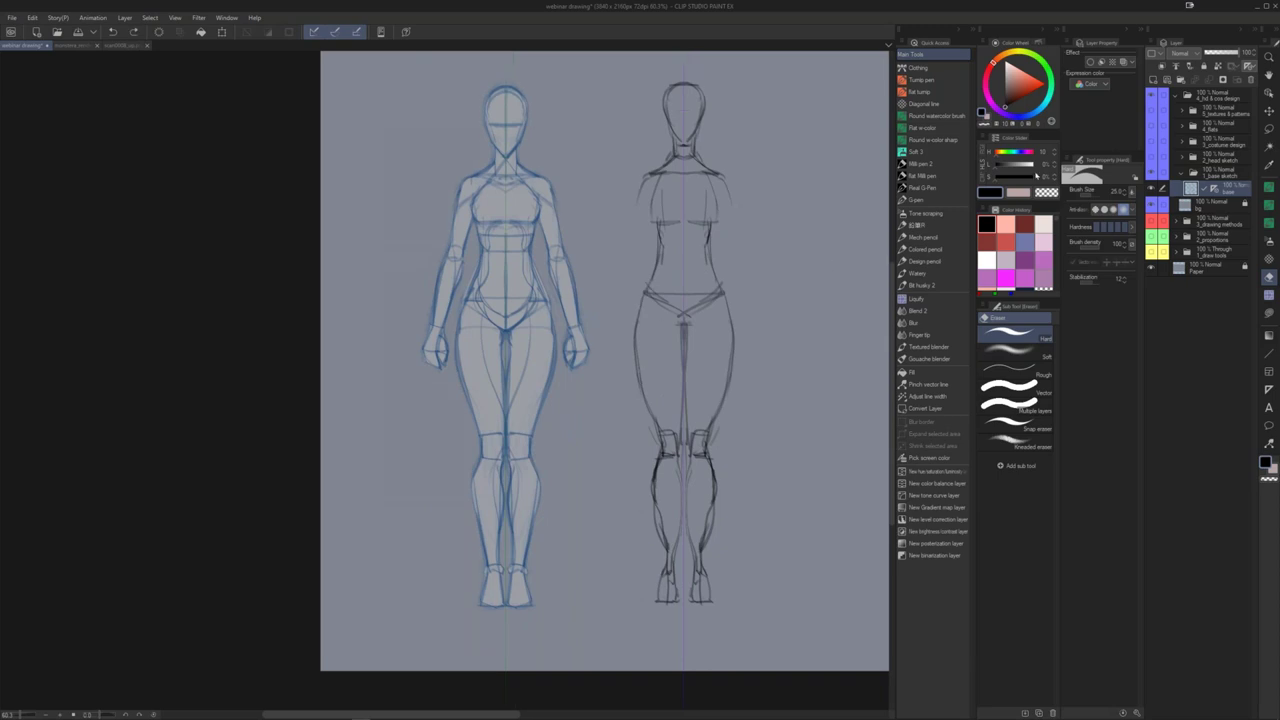
pyautogui.press('j')
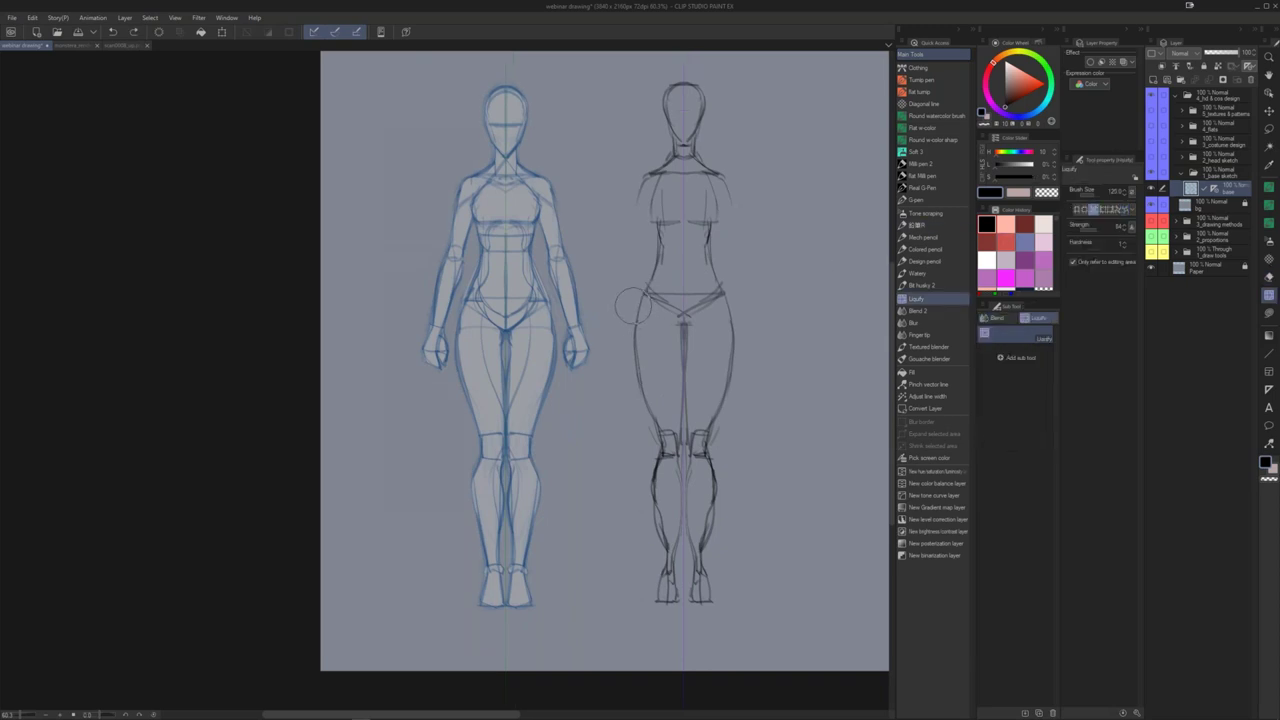
pyautogui.click(1085, 209)
pyautogui.moveTo(657, 437)
pyautogui.mouseDown()
pyautogui.moveTo(661, 478)
pyautogui.moveTo(689, 446)
pyautogui.moveTo(676, 386)
pyautogui.mouseUp()
pyautogui.press('g')
pyautogui.moveTo(631, 476)
pyautogui.mouseDown()
pyautogui.moveTo(669, 480)
pyautogui.moveTo(669, 462)
pyautogui.mouseUp()
pyautogui.hotkey('ctrl', 'z')
# Step: Lasso the lower legs of the new sketch between knees and feet, delete them and clear the selection
pyautogui.press('m')
pyautogui.moveTo(664, 377); pyautogui.dragTo(666, 490)
pyautogui.press('Delete')
pyautogui.hotkey('ctrl', 'd')
pyautogui.hscroll(-1, 660, 350)
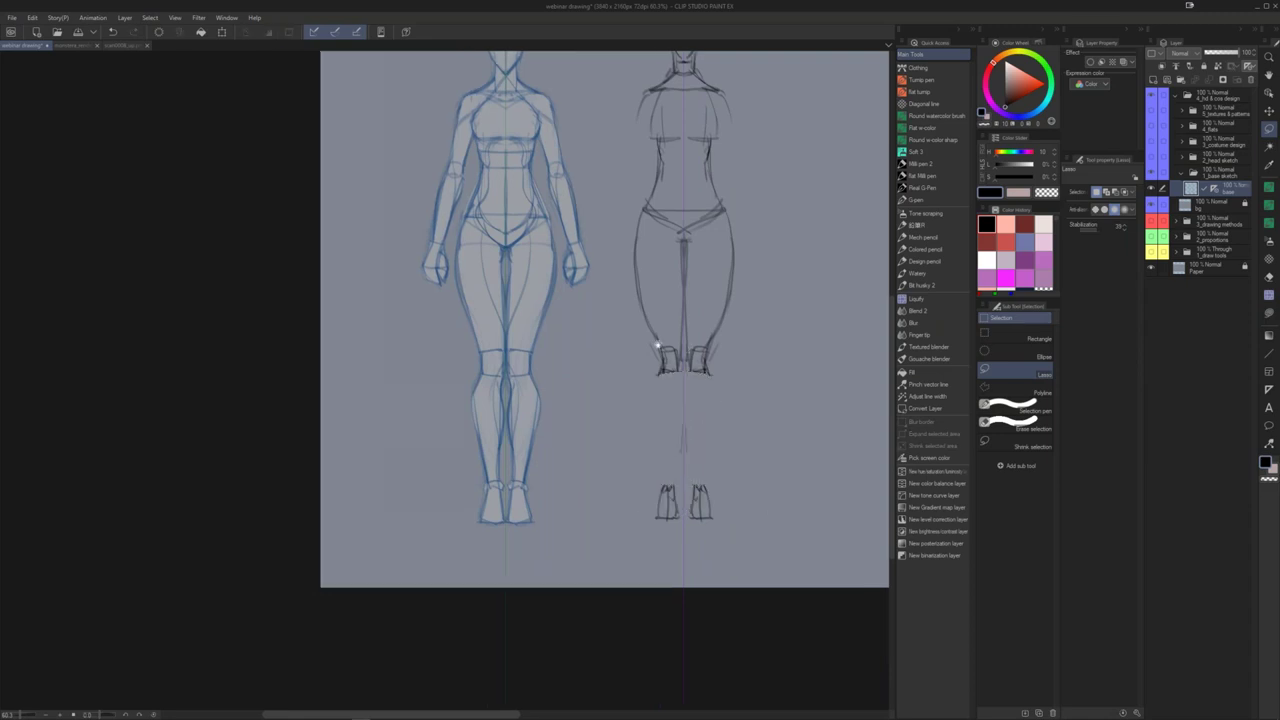
# Step: Redraw the lower legs from the knees to the ankles with the Flat w-color brush
pyautogui.press('b')
pyautogui.moveTo(667, 371)
pyautogui.mouseDown()
pyautogui.moveTo(662, 434)
pyautogui.moveTo(681, 460)
pyautogui.moveTo(679, 488)
pyautogui.mouseUp()
pyautogui.moveTo(664, 424); pyautogui.dragTo(672, 480)
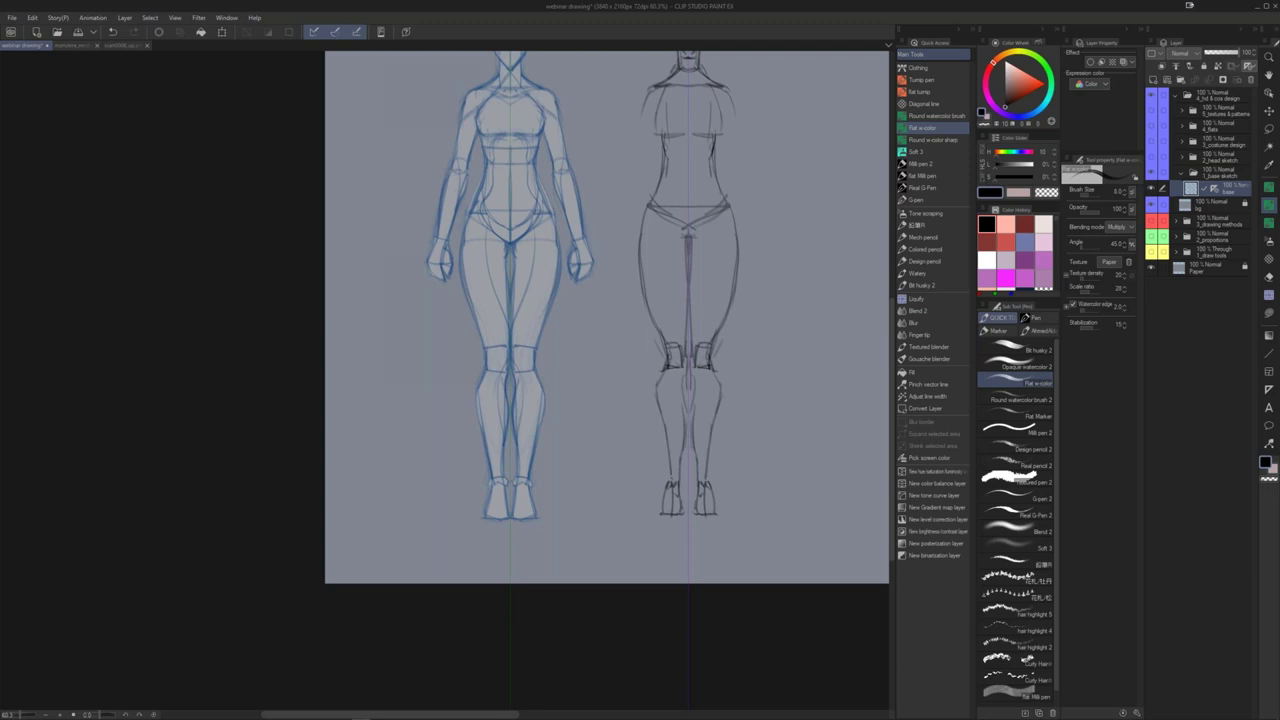
pyautogui.moveTo(686, 432); pyautogui.dragTo(680, 472)
pyautogui.moveTo(692, 432); pyautogui.dragTo(696, 488)
pyautogui.moveTo(680, 460)
pyautogui.mouseDown()
pyautogui.moveTo(682, 482)
pyautogui.moveTo(663, 381)
pyautogui.moveTo(708, 418)
pyautogui.moveTo(643, 460)
pyautogui.moveTo(667, 457)
pyautogui.mouseUp()
# Step: Delete the old feet and redraw the ankles and feet with the Flat w-color brush, replacing rejected strokes
pyautogui.press('g')
pyautogui.press('m')
pyautogui.press('Delete')
pyautogui.press('b')
pyautogui.press('b')
pyautogui.hotkey('ctrl', 'z')
pyautogui.moveTo(649, 413); pyautogui.dragTo(643, 454)
pyautogui.hotkey('ctrl', 'z')
pyautogui.hotkey('ctrl', 'z')
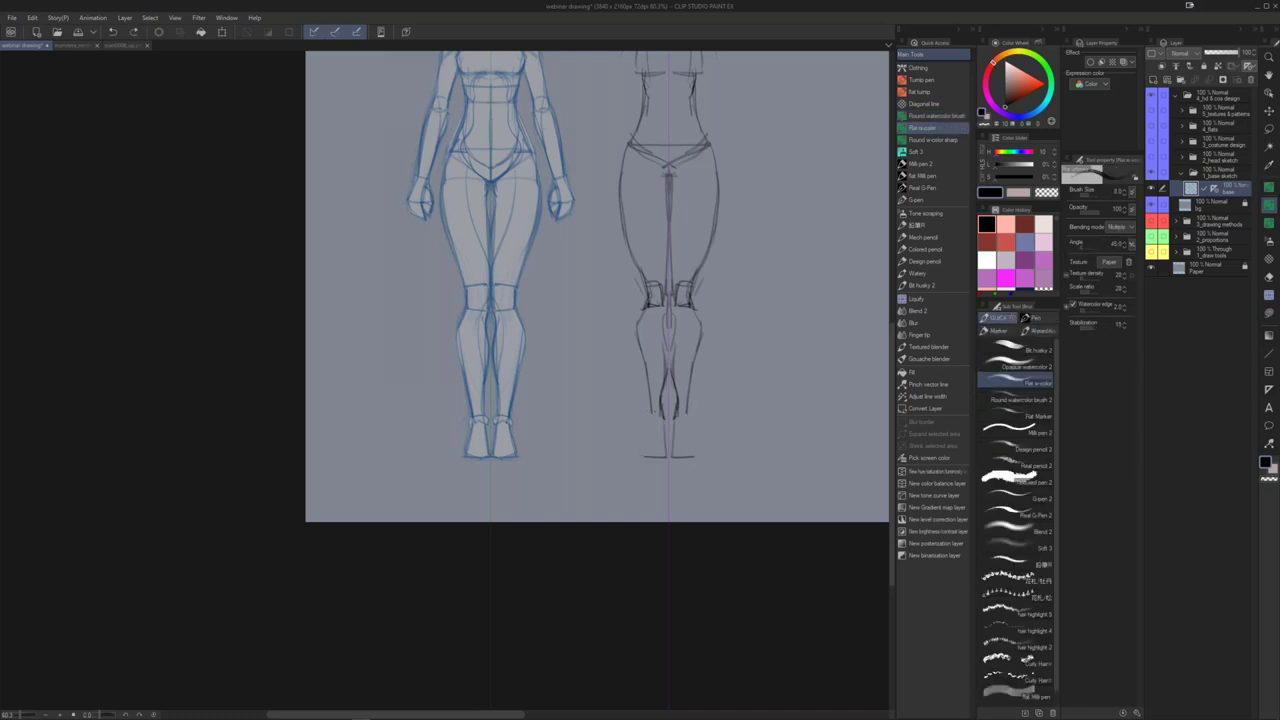
pyautogui.hotkey('ctrl', 'y')
pyautogui.hotkey('ctrl', 'y')
pyautogui.moveTo(647, 213); pyautogui.dragTo(627, 323)
pyautogui.moveTo(648, 424); pyautogui.dragTo(642, 517)
# Step: Sketch the shoulders and the start of the upper arms, undoing the rejected strokes
pyautogui.moveTo(649, 294); pyautogui.dragTo(647, 327)
pyautogui.moveTo(614, 286)
pyautogui.mouseDown()
pyautogui.moveTo(630, 372)
pyautogui.moveTo(613, 277)
pyautogui.moveTo(602, 325)
pyautogui.mouseUp()
pyautogui.hotkey('ctrl', 'z')
pyautogui.hotkey('ctrl', 'z')
pyautogui.hotkey('ctrl', 'z')
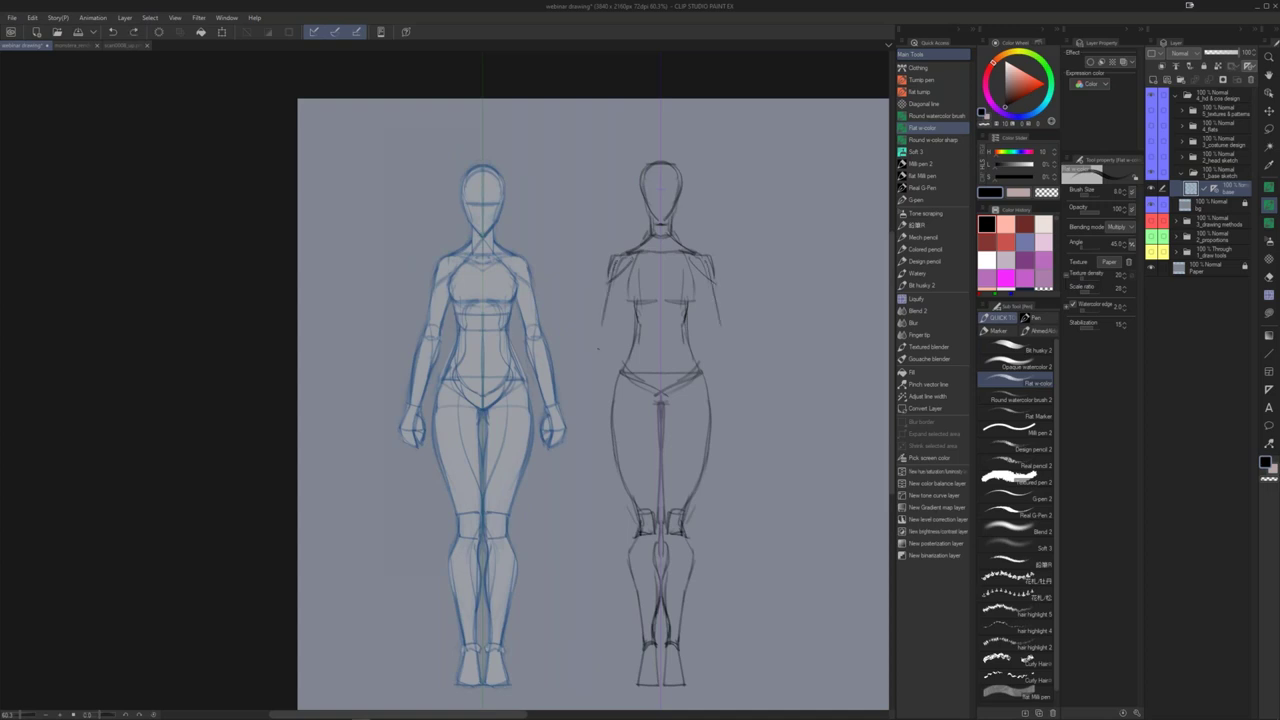
pyautogui.hotkey('ctrl', 'z')
# Step: Draw the outer arm contours from the shoulders down to the wrists, retrying the stroke until it fits
pyautogui.moveTo(615, 262); pyautogui.dragTo(595, 403)
pyautogui.hotkey('ctrl', 'z')
pyautogui.moveTo(615, 263); pyautogui.dragTo(592, 402)
pyautogui.moveTo(604, 320); pyautogui.dragTo(599, 388)
pyautogui.hotkey('ctrl', 'z')
pyautogui.moveTo(616, 262); pyautogui.dragTo(592, 402)
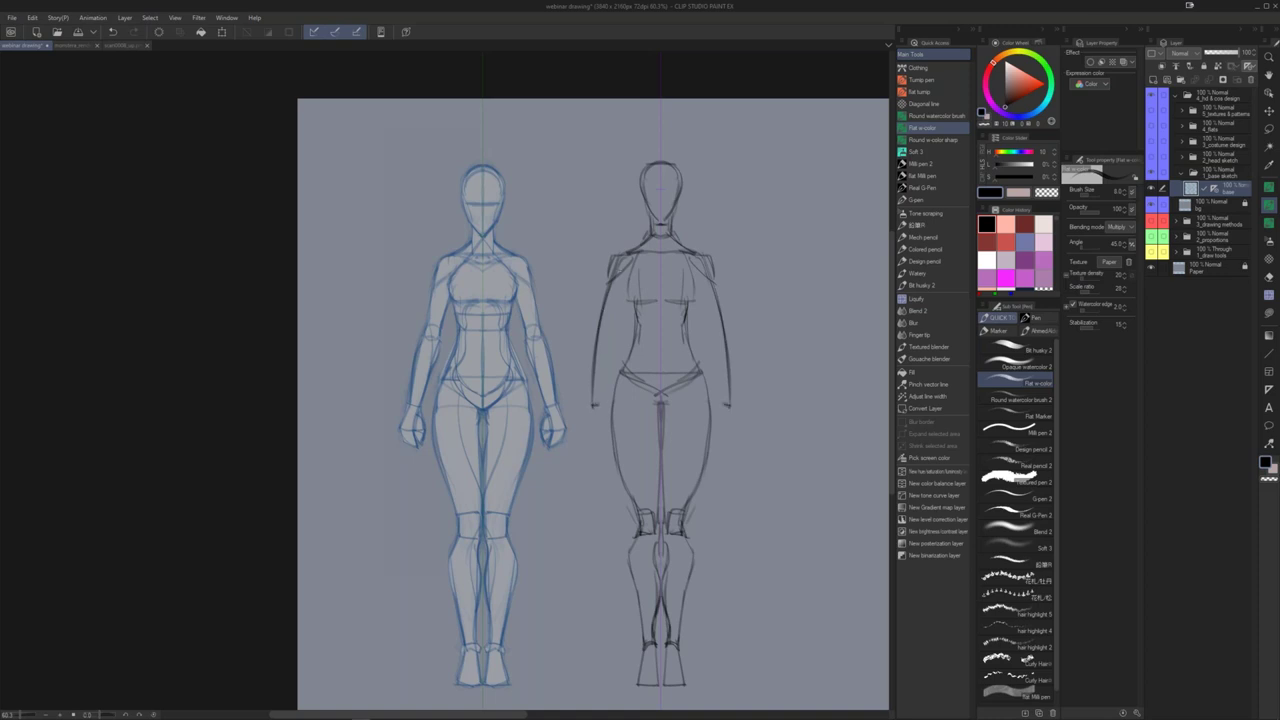
pyautogui.hotkey('ctrl', 'z')
pyautogui.moveTo(592, 405); pyautogui.dragTo(598, 406)
# Step: Add the inner contour lines of the hips and thighs, undoing the rejected strokes
pyautogui.moveTo(627, 376)
pyautogui.mouseDown()
pyautogui.moveTo(656, 397)
pyautogui.moveTo(654, 510)
pyautogui.mouseUp()
pyautogui.hotkey('ctrl', 'z')
pyautogui.moveTo(655, 268); pyautogui.dragTo(651, 294)
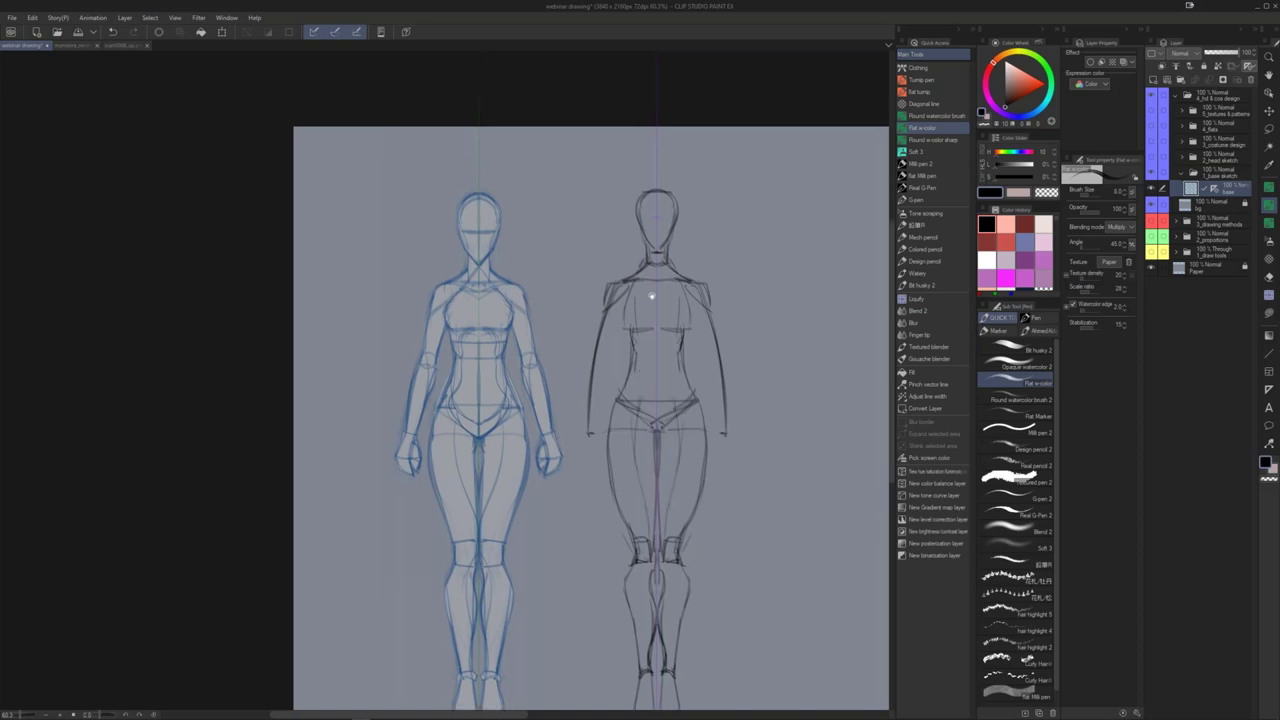
pyautogui.moveTo(644, 338)
pyautogui.mouseDown()
pyautogui.moveTo(656, 333)
pyautogui.moveTo(641, 376)
pyautogui.moveTo(650, 422)
pyautogui.mouseUp()
pyautogui.hotkey('ctrl', 'z')
pyautogui.hotkey('ctrl', 'z')
# Step: Replace the rejected torso strokes and sketch the chest shapes and the rib cage arch on the upper body
pyautogui.moveTo(691, 321)
pyautogui.mouseDown()
pyautogui.moveTo(677, 332)
pyautogui.moveTo(625, 298)
pyautogui.moveTo(650, 280)
pyautogui.mouseUp()
pyautogui.hotkey('ctrl', 'z')
pyautogui.hotkey('ctrl', 'z')
pyautogui.hotkey('ctrl', 'z')
pyautogui.hotkey('ctrl', 'z')
pyautogui.hotkey('ctrl', 'z')
pyautogui.hotkey('ctrl', 'z')
pyautogui.moveTo(626, 307)
pyautogui.mouseDown()
pyautogui.moveTo(652, 279)
pyautogui.moveTo(653, 306)
pyautogui.mouseUp()
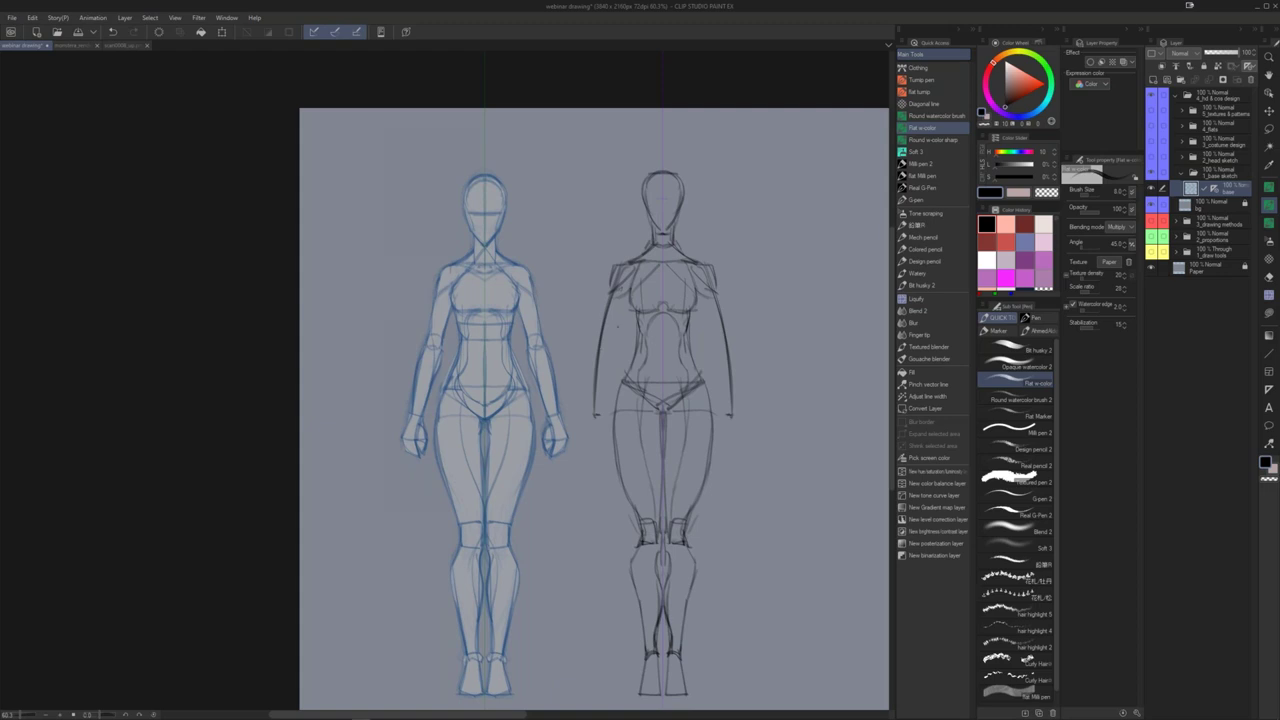
# Step: Draw the inner arm contours down to the wrists and mark the elbows
pyautogui.moveTo(628, 295)
pyautogui.mouseDown()
pyautogui.moveTo(607, 351)
pyautogui.moveTo(607, 413)
pyautogui.mouseUp()
pyautogui.moveTo(617, 344); pyautogui.dragTo(608, 403)
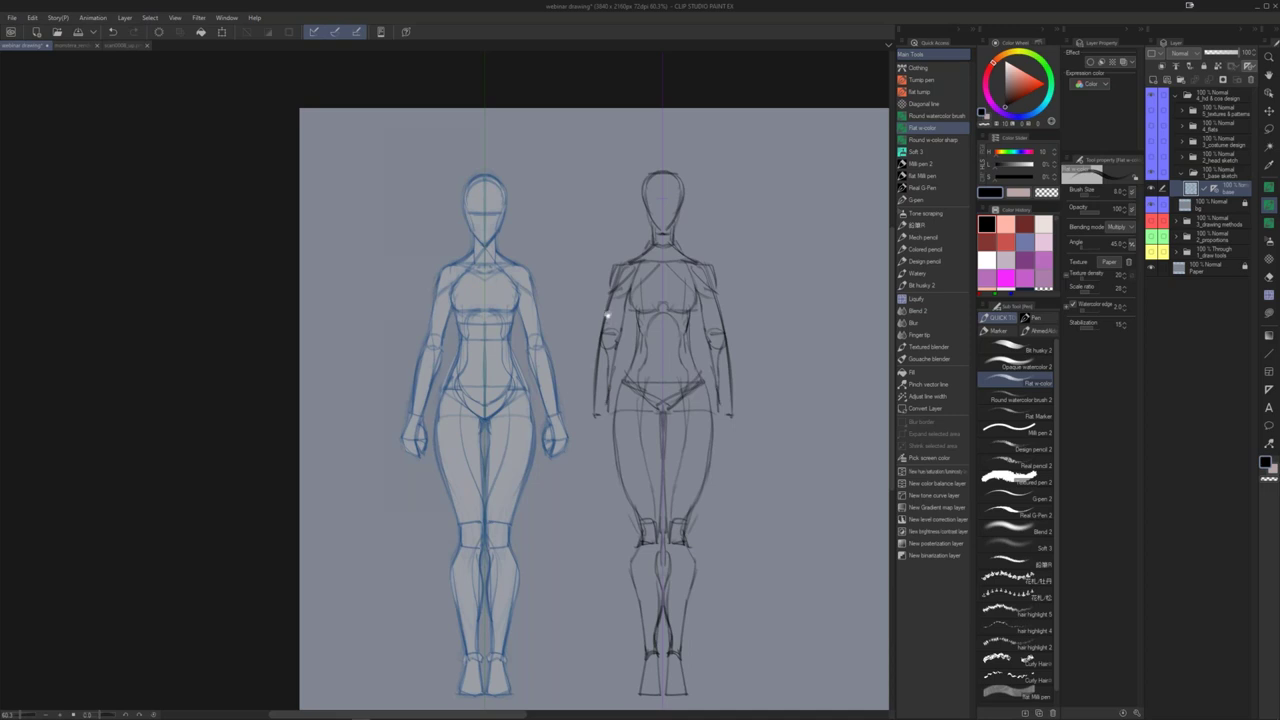
pyautogui.scroll(1, 610, 323)
pyautogui.moveTo(610, 323)
pyautogui.mouseDown()
pyautogui.moveTo(612, 287)
pyautogui.moveTo(607, 311)
pyautogui.mouseUp()
# Step: Lasso and delete the angular outer shoulder lines, and redraw rounded shoulder contours with the Flat w-color brush
pyautogui.press('g')
pyautogui.press('m')
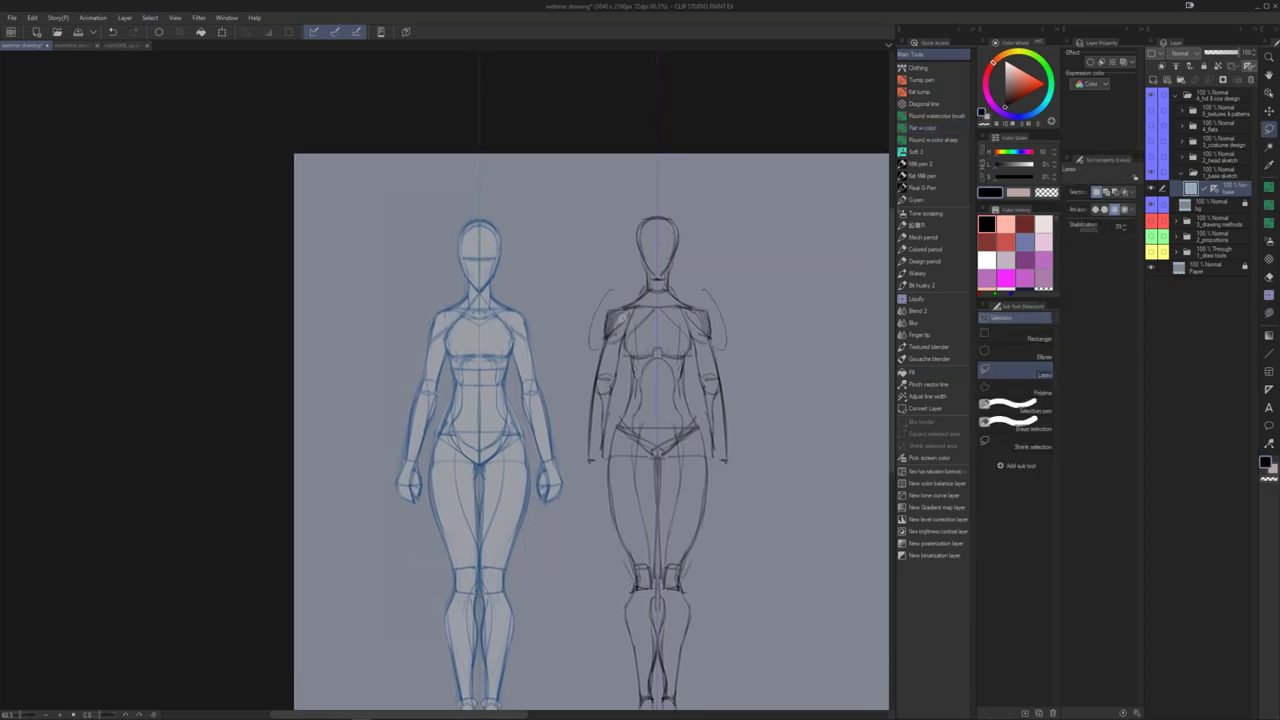
pyautogui.hotkey('ctrl', 'a')
pyautogui.press('Delete')
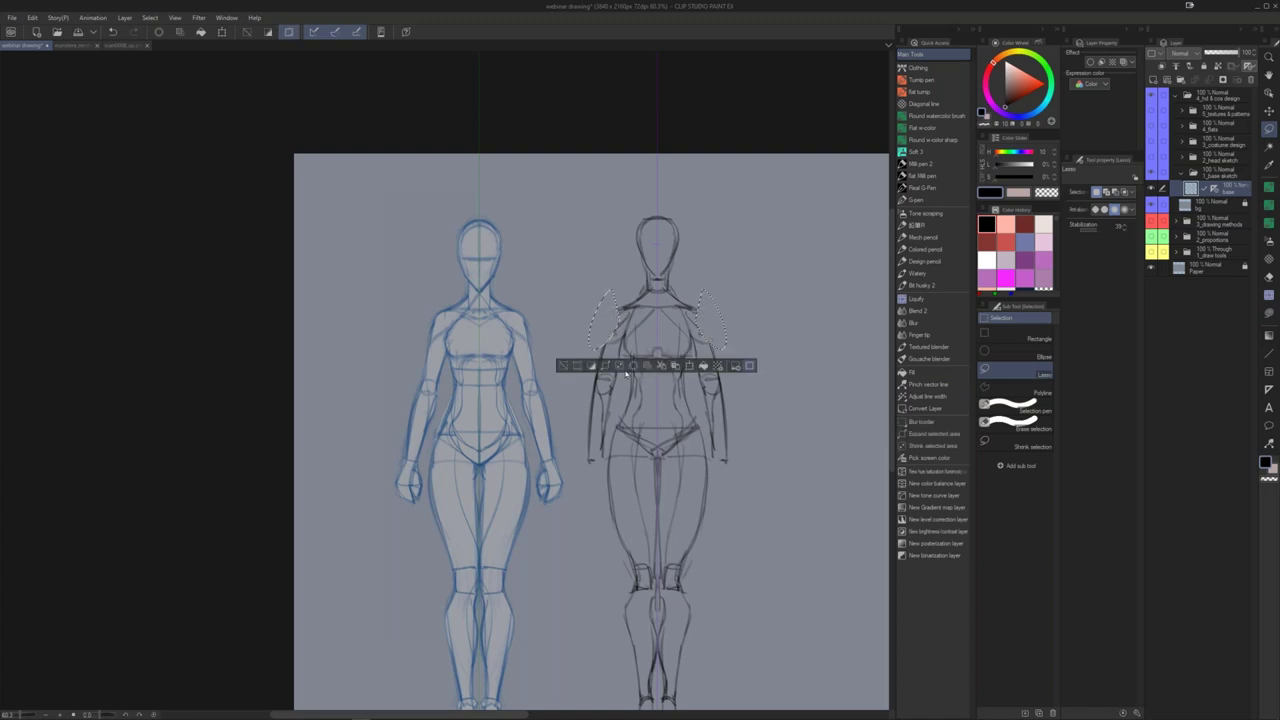
pyautogui.hotkey('ctrl', 'd')
pyautogui.press('b')
pyautogui.moveTo(622, 308); pyautogui.dragTo(601, 348)
pyautogui.moveTo(604, 408); pyautogui.dragTo(606, 338)
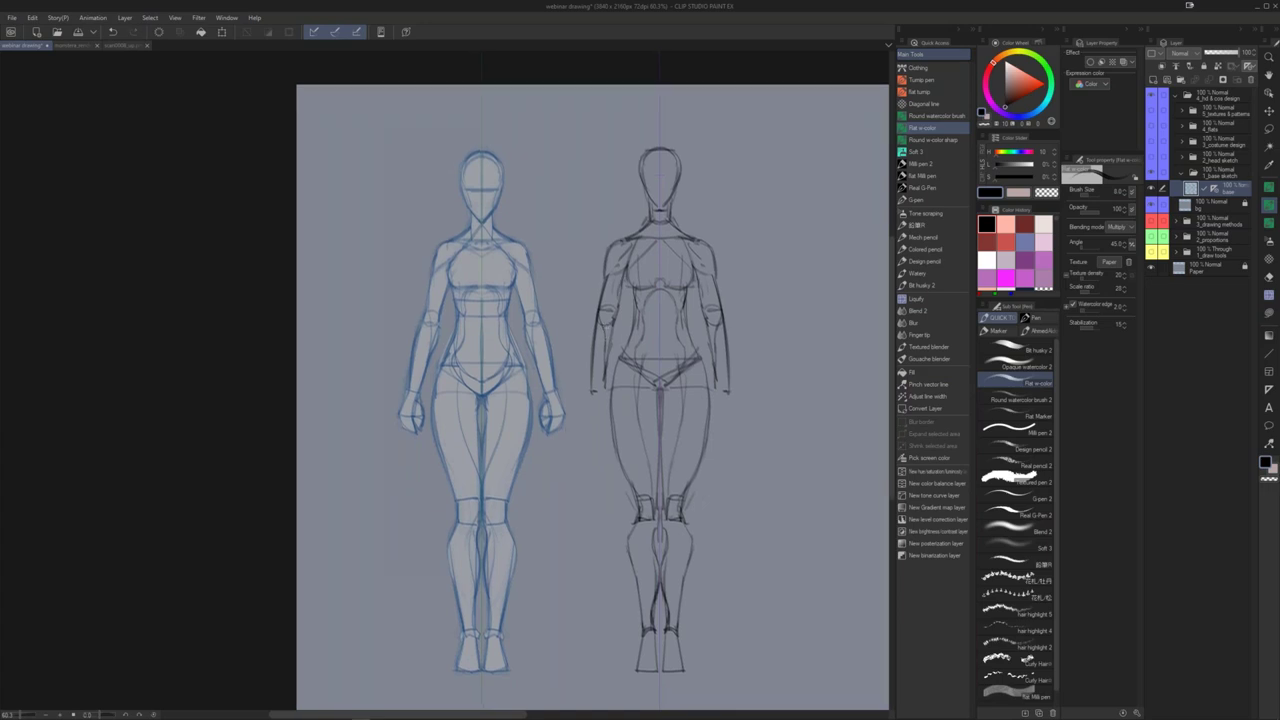
# Step: Undo the last arm strokes and draw the wrists and the start of the hands
pyautogui.hotkey('ctrl', 'z')
pyautogui.hotkey('ctrl', 'z')
pyautogui.moveTo(592, 385); pyautogui.dragTo(590, 409)
pyautogui.hotkey('ctrl', 'z')
pyautogui.moveTo(593, 391)
pyautogui.mouseDown()
pyautogui.moveTo(590, 417)
pyautogui.moveTo(610, 421)
pyautogui.moveTo(592, 414)
pyautogui.mouseUp()
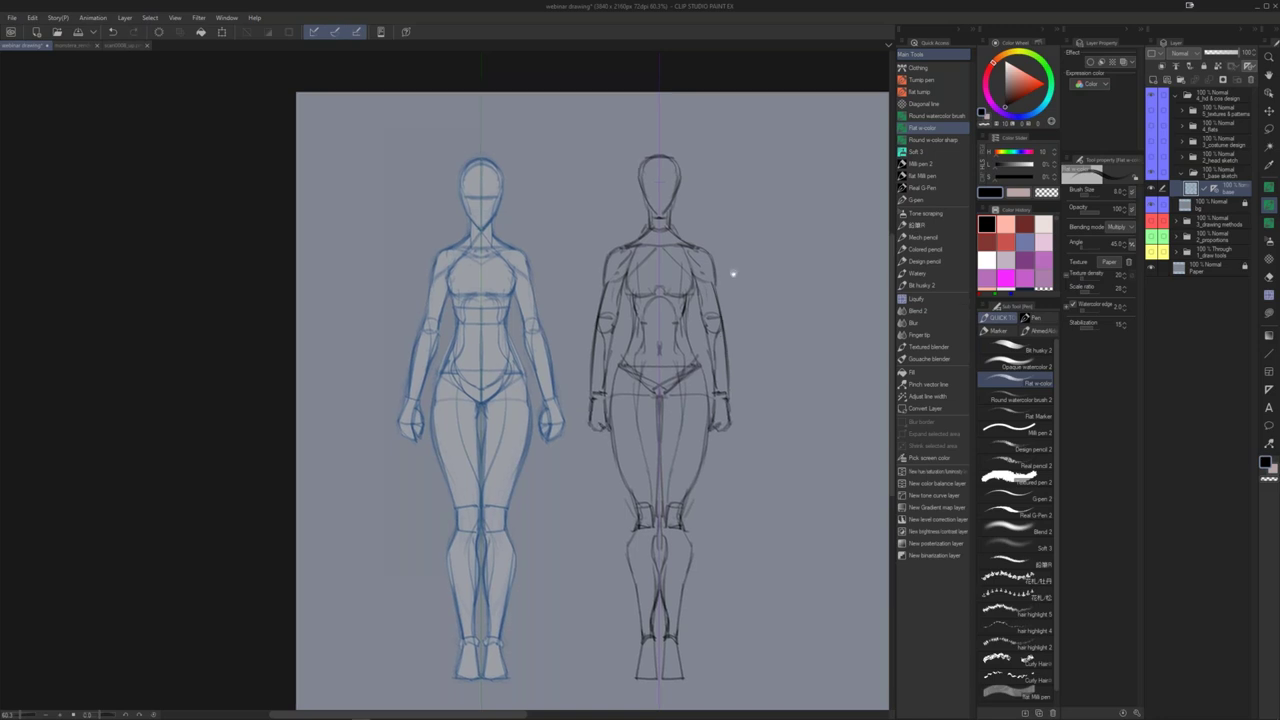
# Step: Sketch a simplified hand study beside the head of the new figure, undoing a rejected stroke
pyautogui.moveTo(683, 202); pyautogui.dragTo(671, 237)
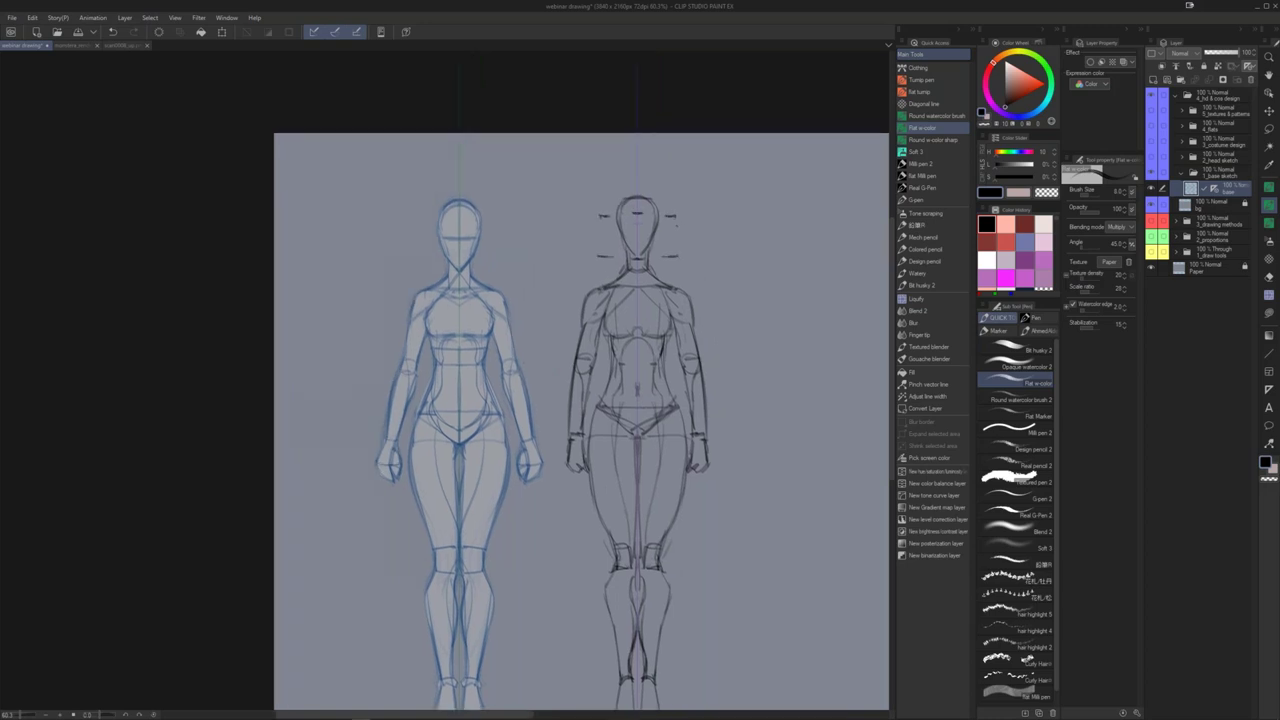
pyautogui.moveTo(606, 216)
pyautogui.mouseDown()
pyautogui.moveTo(606, 257)
pyautogui.moveTo(596, 230)
pyautogui.moveTo(610, 252)
pyautogui.moveTo(603, 236)
pyautogui.moveTo(590, 254)
pyautogui.mouseUp()
pyautogui.hotkey('ctrl', 'z')
pyautogui.moveTo(694, 292); pyautogui.dragTo(712, 160)
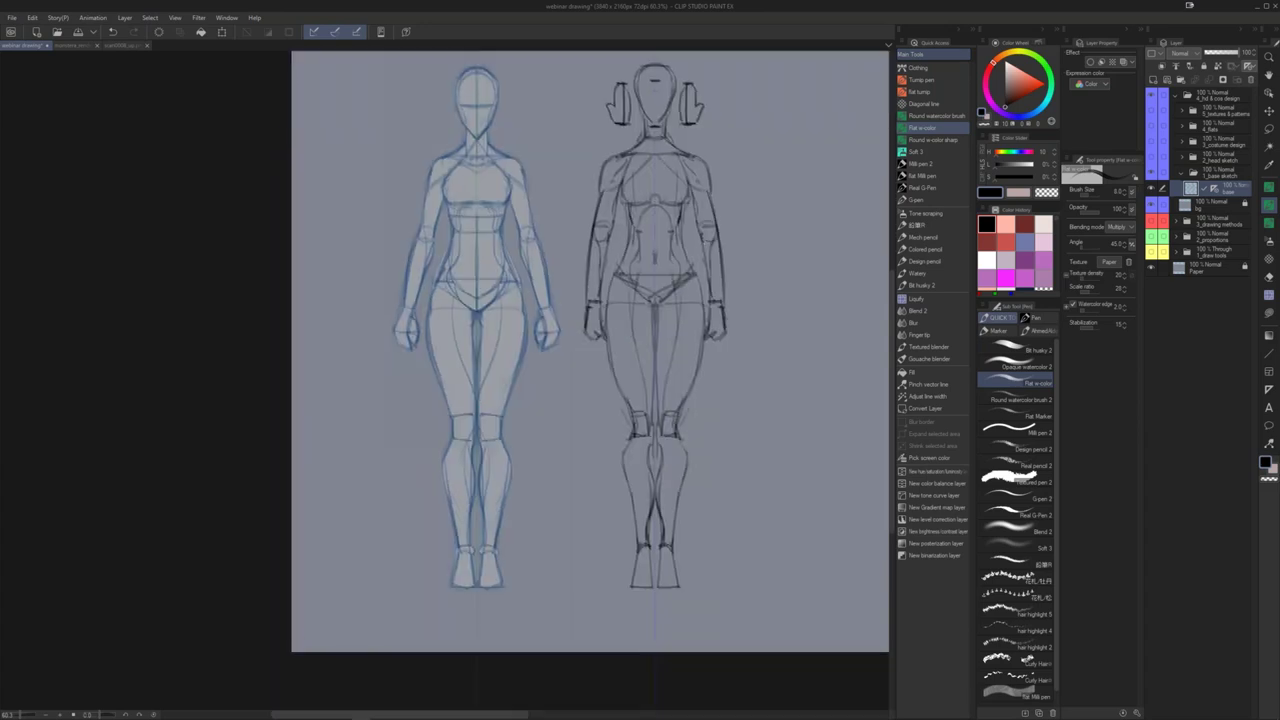
# Step: Adjust the inner forearm contours of the new sketch with Liquify
pyautogui.moveTo(718, 274); pyautogui.dragTo(694, 348)
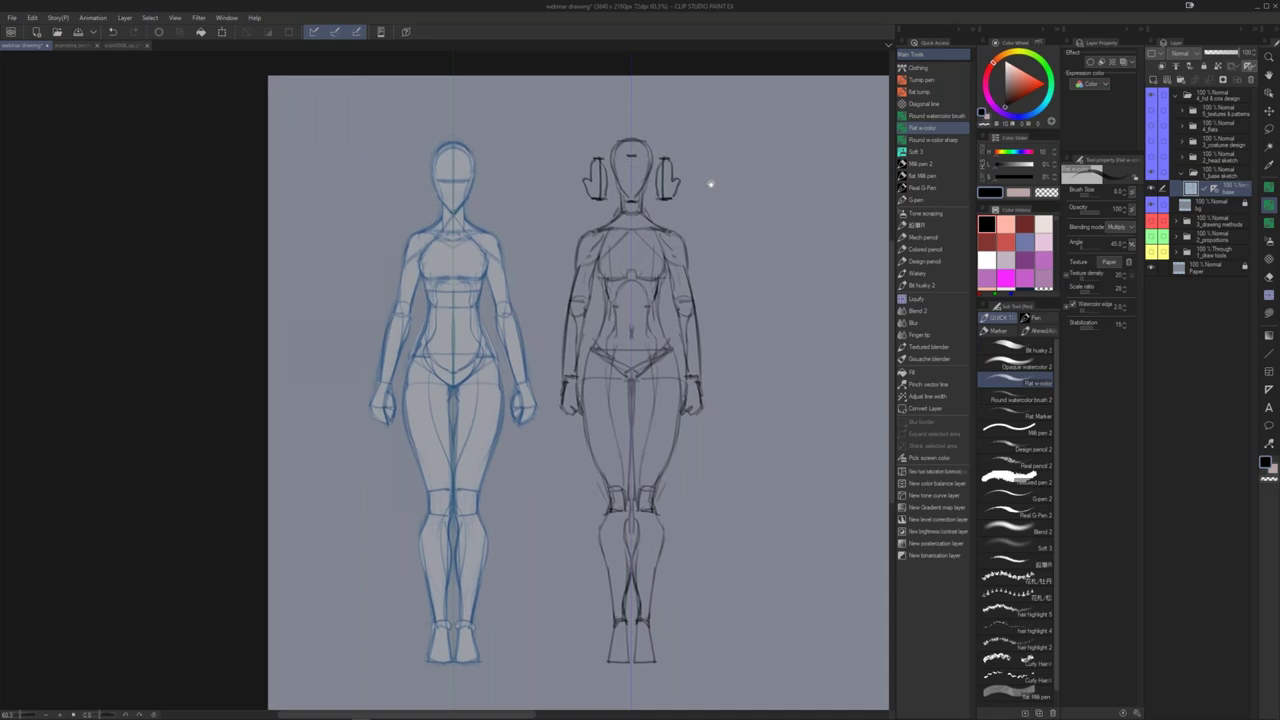
pyautogui.moveTo(711, 184); pyautogui.dragTo(699, 205)
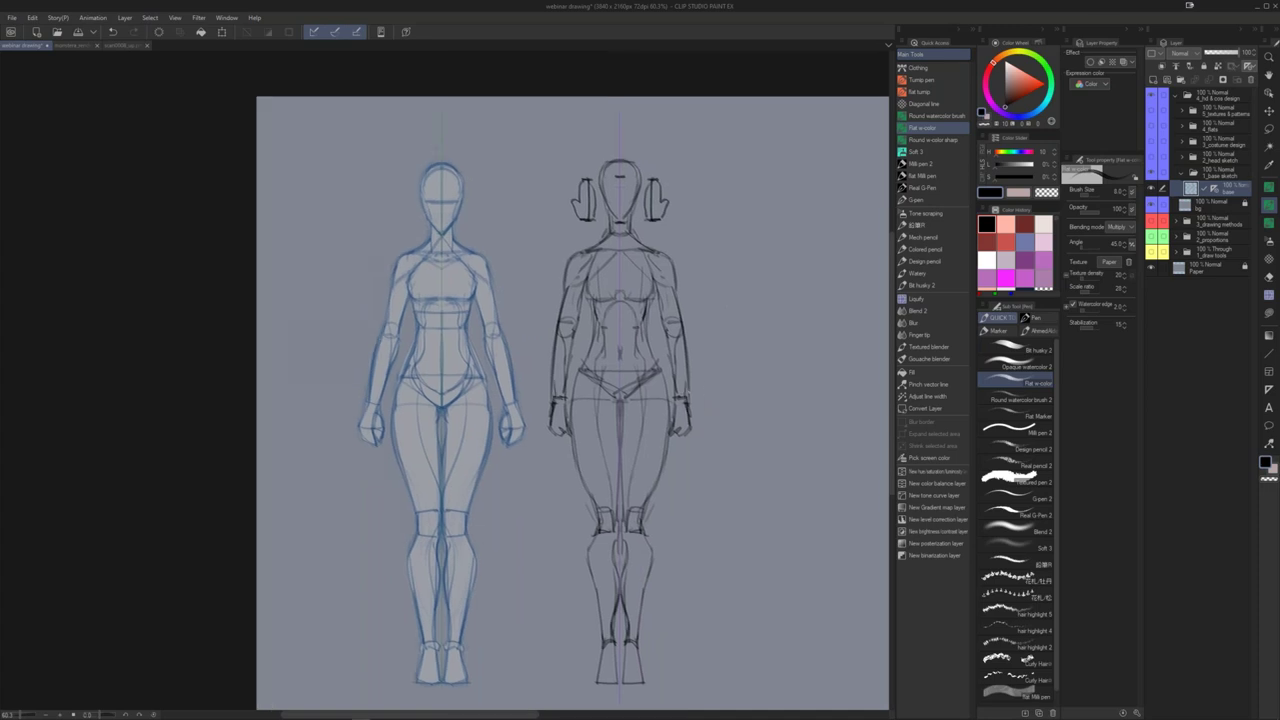
pyautogui.moveTo(681, 422); pyautogui.dragTo(696, 405)
pyautogui.press('j')
pyautogui.moveTo(584, 314); pyautogui.dragTo(588, 412)
pyautogui.press('b')
# Step: Lasso the outer upper arms for correction and redraw the arm contours around the elbows, undoing rejected strokes
pyautogui.press('m')
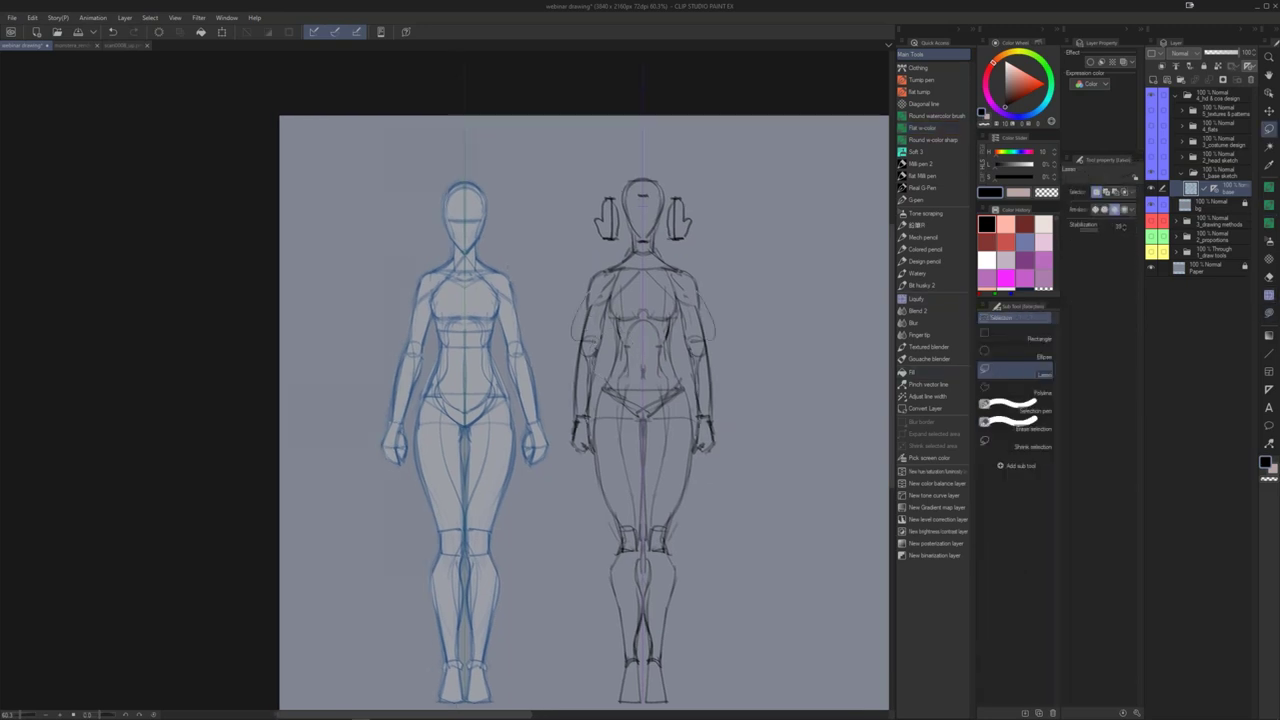
pyautogui.press('b')
pyautogui.press('m')
pyautogui.press('b')
pyautogui.hotkey('ctrl', 'z')
pyautogui.moveTo(585, 317); pyautogui.dragTo(581, 341)
pyautogui.moveTo(630, 271)
pyautogui.mouseDown()
pyautogui.moveTo(604, 275)
pyautogui.moveTo(634, 267)
pyautogui.mouseUp()
pyautogui.hotkey('ctrl', 'z')
pyautogui.hotkey('ctrl', 'z')
pyautogui.moveTo(689, 346)
pyautogui.mouseDown()
pyautogui.moveTo(686, 327)
pyautogui.moveTo(682, 357)
pyautogui.mouseUp()
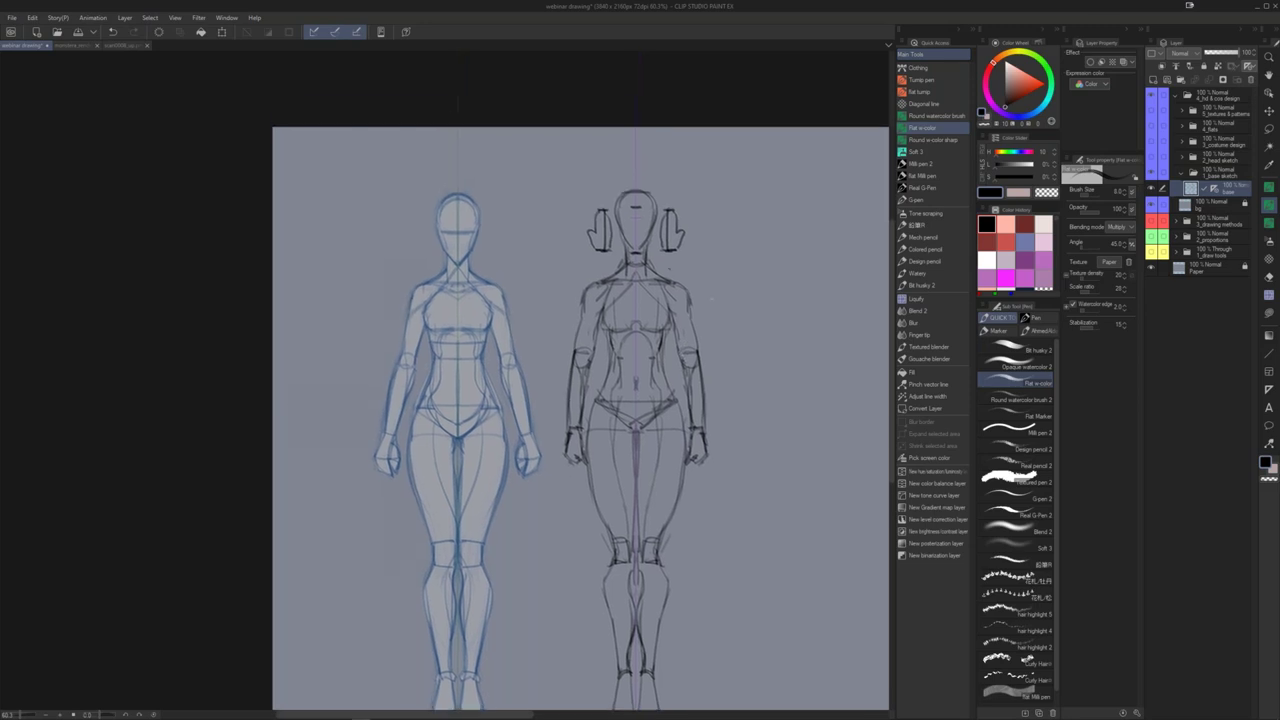
# Step: Lasso the hand studies beside the head, delete them and clear the selection
pyautogui.press('m')
pyautogui.moveTo(670, 169); pyautogui.dragTo(609, 196)
pyautogui.press('Delete')
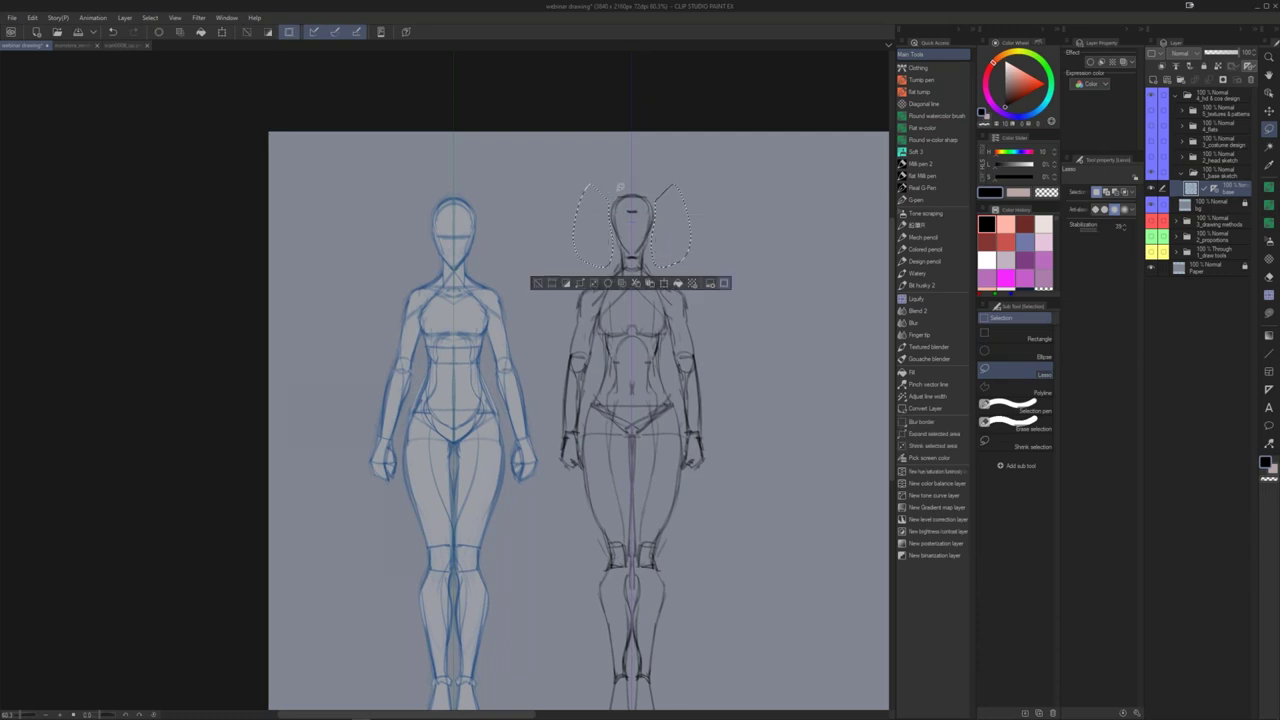
pyautogui.hotkey('ctrl', 'd')
# Step: Lasso the new figure's head, shift it slightly down toward the neck and clear the selection
pyautogui.press('g')
pyautogui.press('m')
pyautogui.moveTo(604, 189)
pyautogui.mouseDown()
pyautogui.moveTo(607, 251)
pyautogui.moveTo(631, 254)
pyautogui.mouseUp()
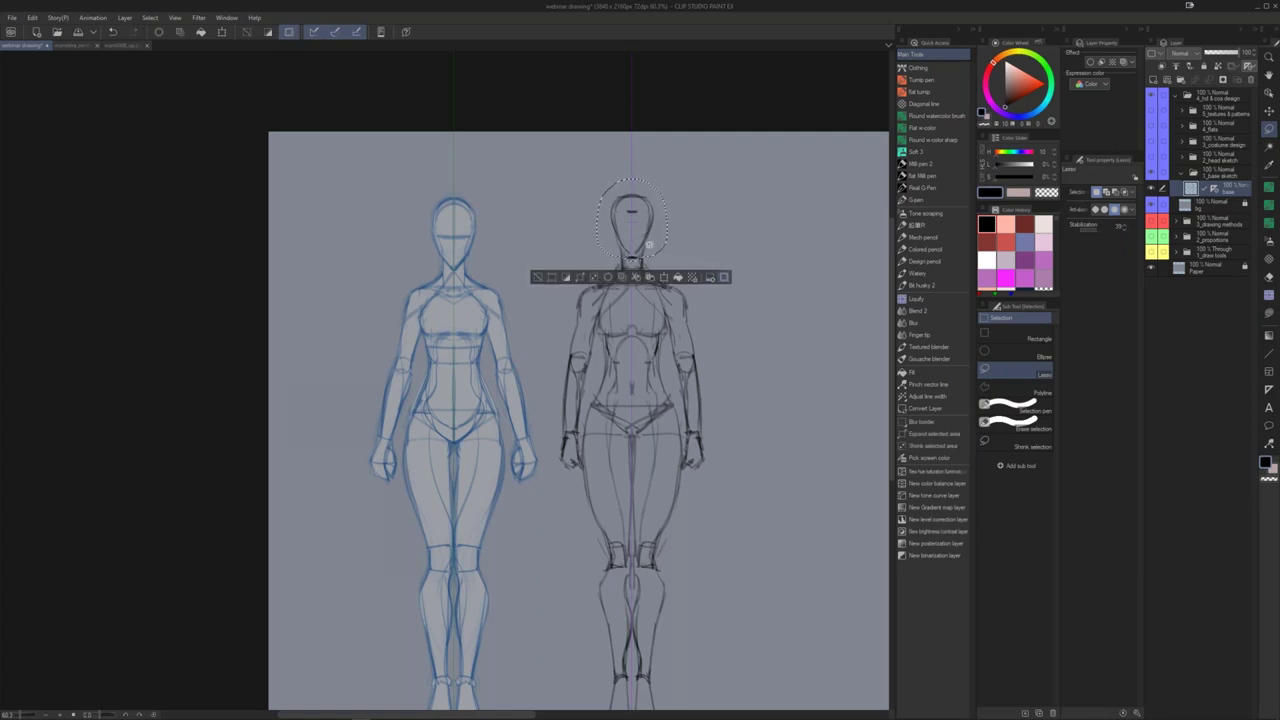
pyautogui.press('k')
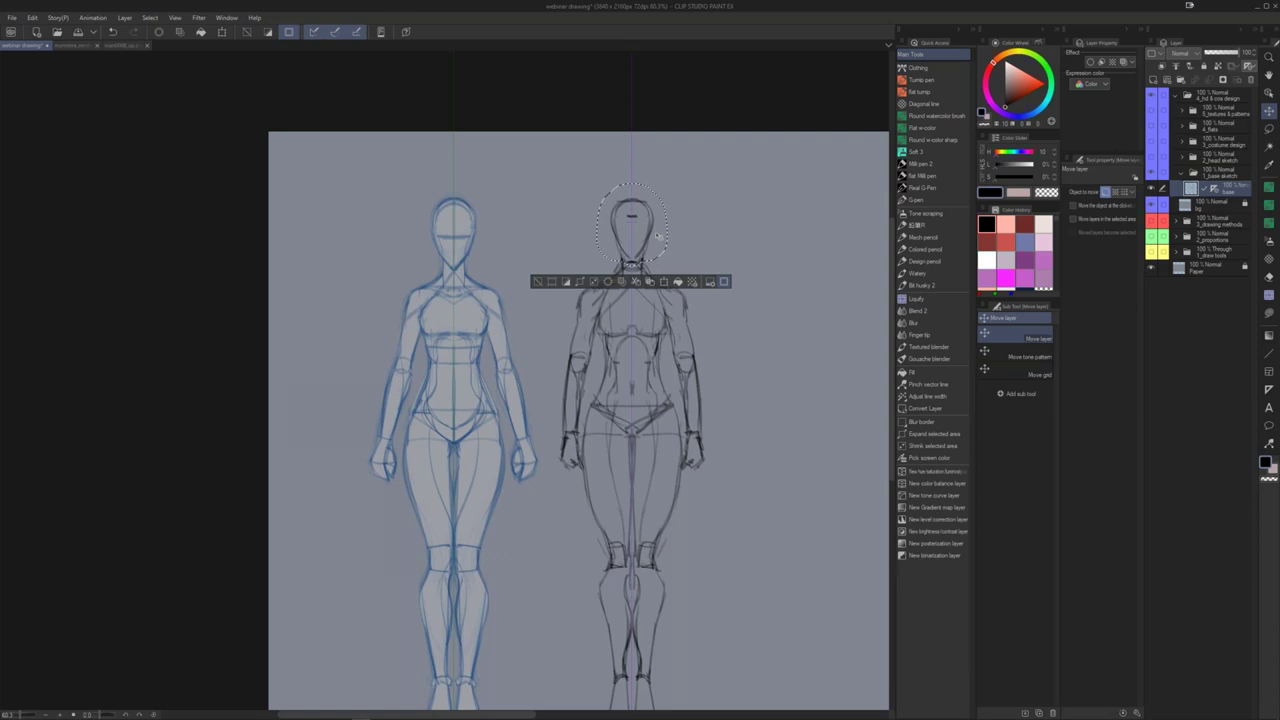
pyautogui.hotkey('ctrl', 'd')
pyautogui.moveTo(667, 294); pyautogui.dragTo(681, 276)
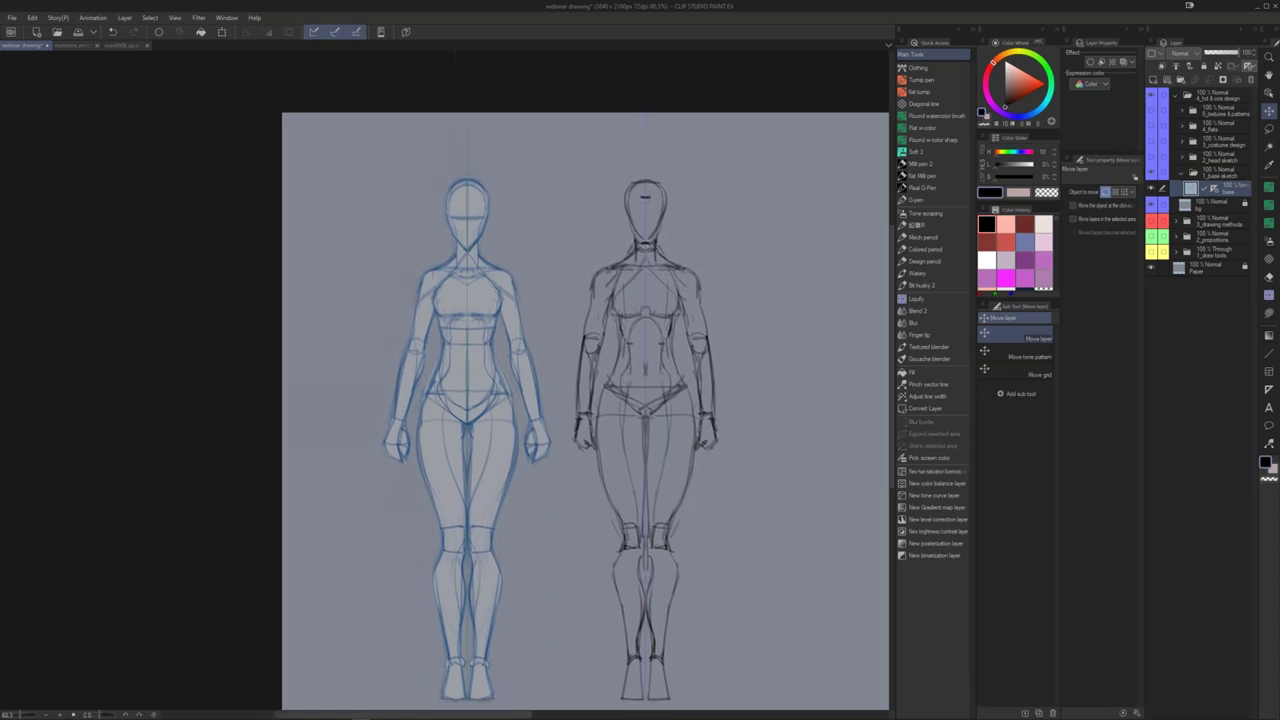
# Step: Reshape the skull and jaw contours of the new figure's head with Liquify, reducing the brush size to 120
pyautogui.press('b')
pyautogui.moveTo(498, 206); pyautogui.dragTo(502, 262)
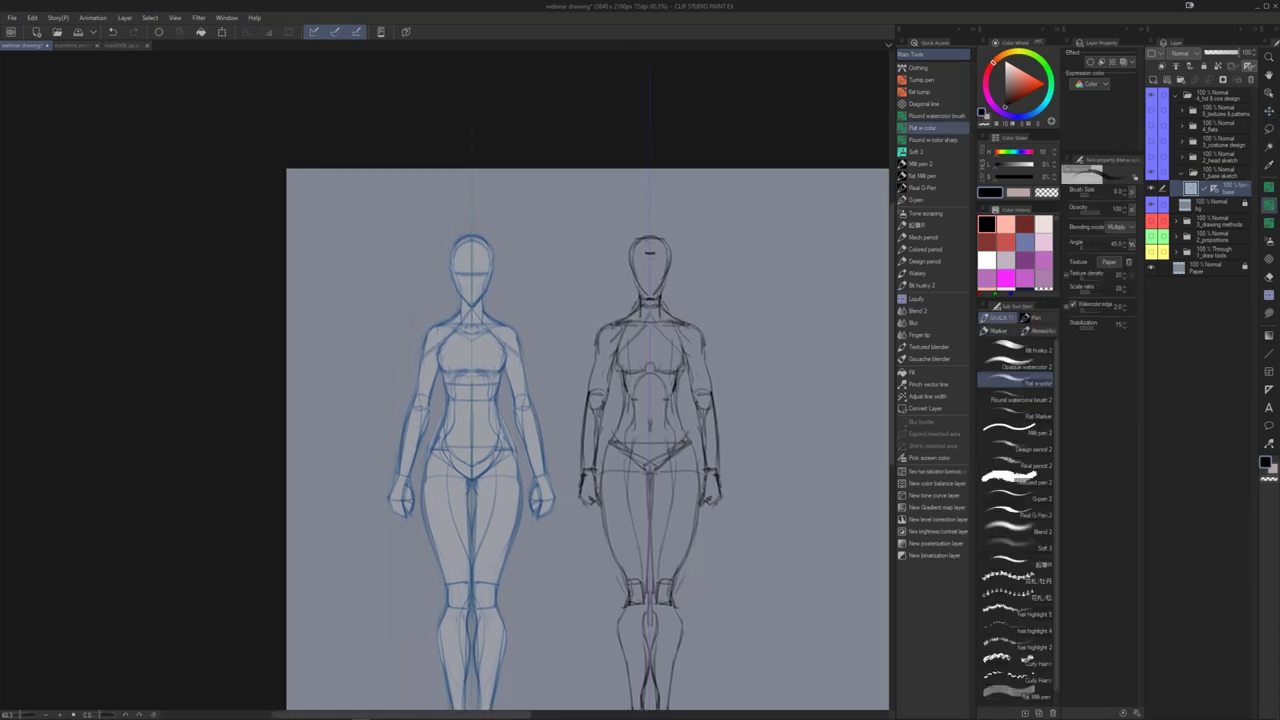
pyautogui.click(915, 299)
pyautogui.press('[')
pyautogui.press('[')
pyautogui.press('[')
pyautogui.press('[')
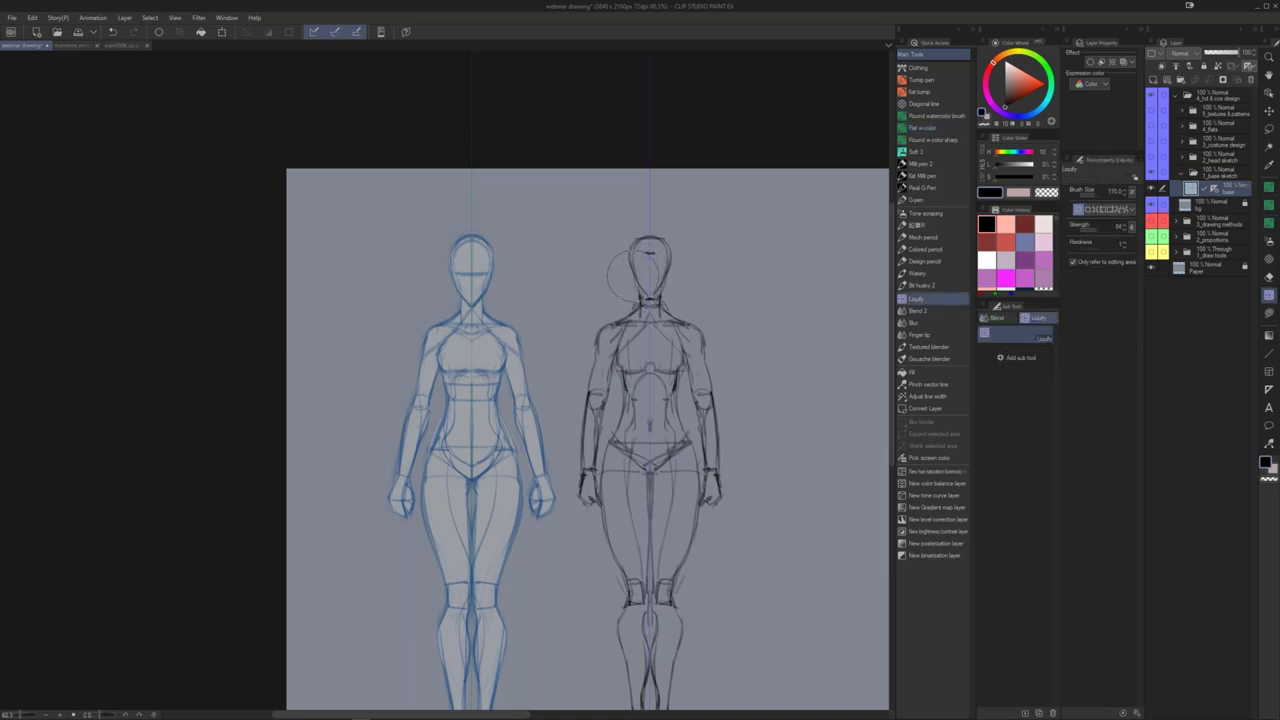
pyautogui.moveTo(637, 280); pyautogui.dragTo(630, 281)
pyautogui.moveTo(645, 238); pyautogui.dragTo(647, 229)
pyautogui.press('[')
pyautogui.press('[')
pyautogui.moveTo(639, 299)
pyautogui.mouseDown()
pyautogui.moveTo(656, 289)
pyautogui.moveTo(649, 304)
pyautogui.mouseUp()
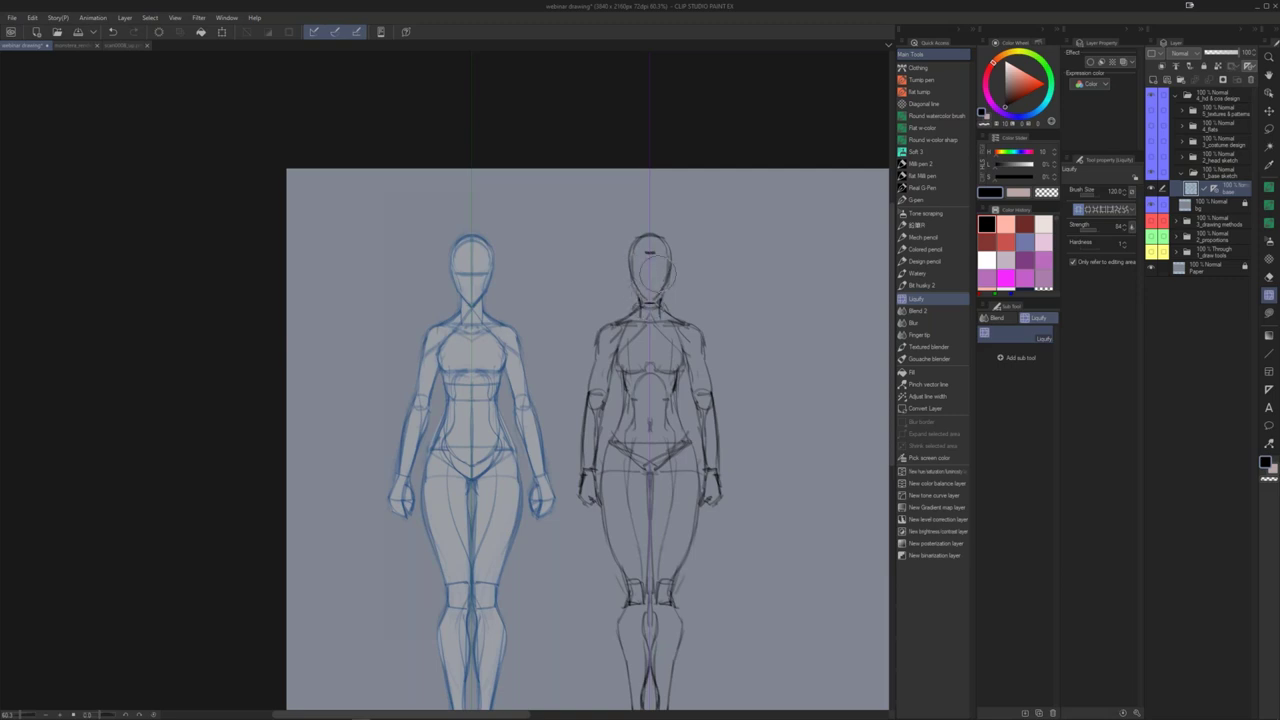
# Step: Draw a vertical centre line down the new figure's face with the flat watercolor brush
pyautogui.press('p')
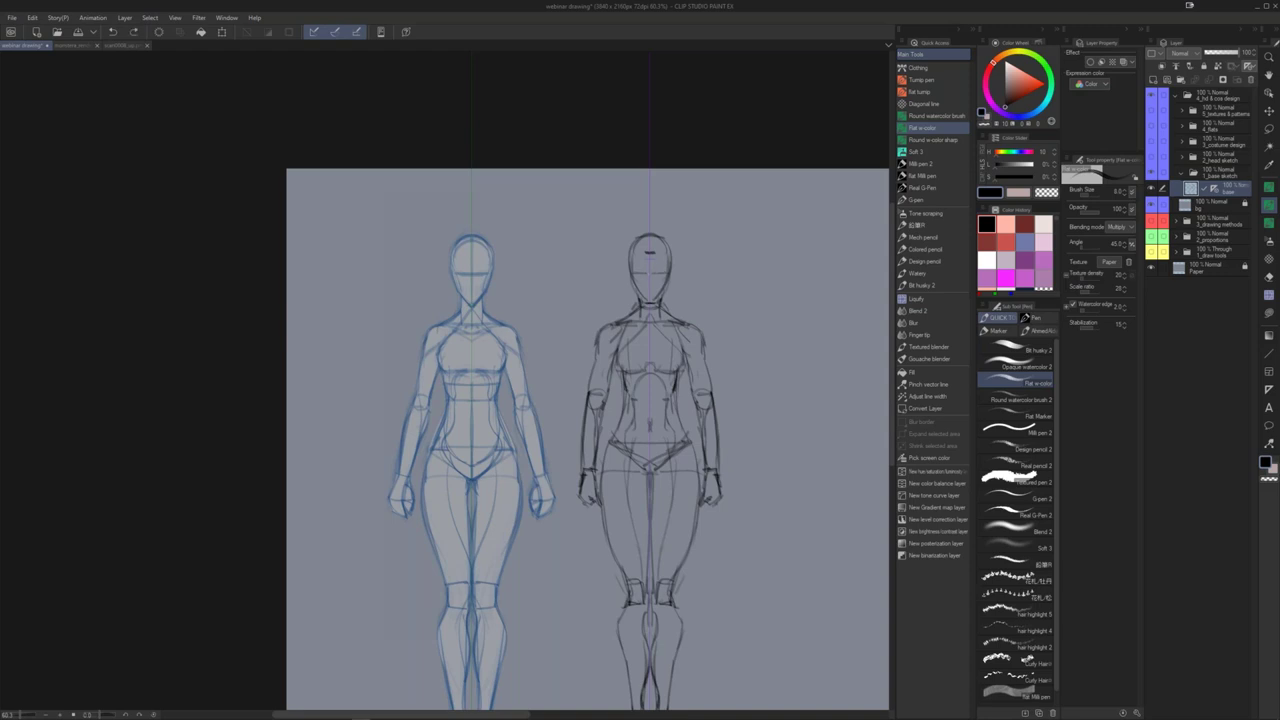
pyautogui.moveTo(650, 237); pyautogui.dragTo(648, 295)
pyautogui.scroll(-3, 701, 318)
pyautogui.scroll(1, 701, 318)
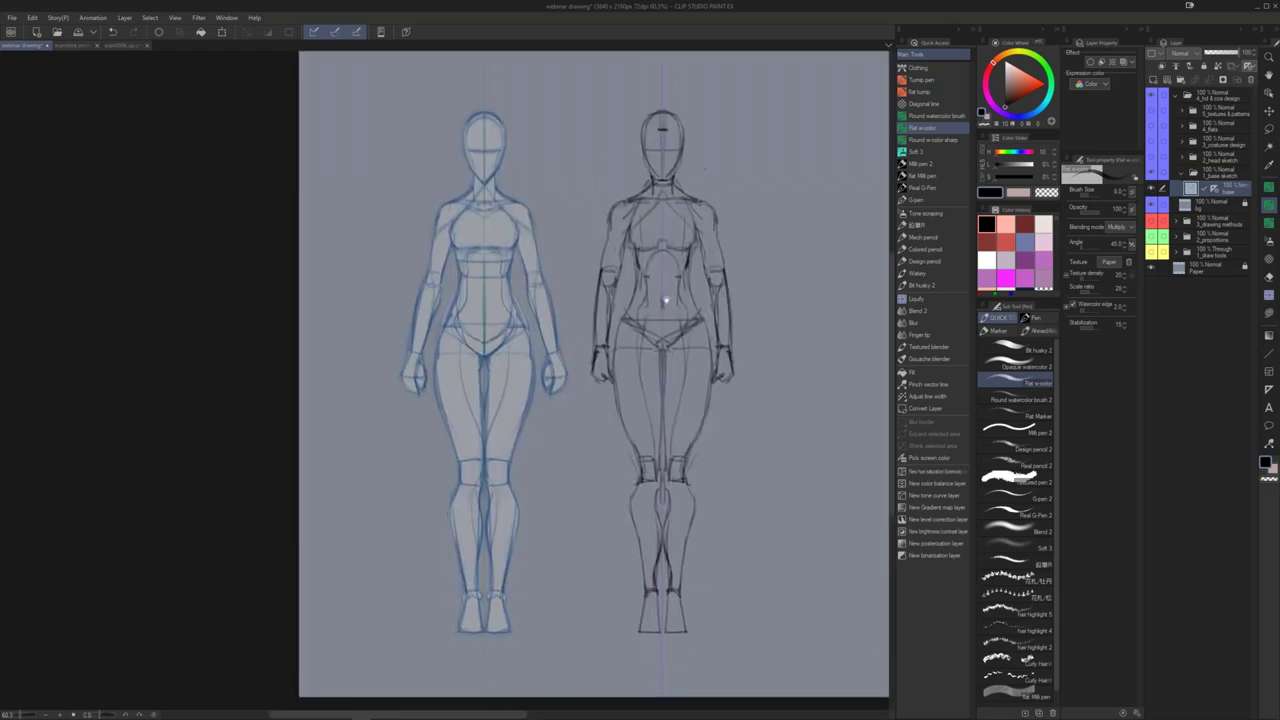
# Step: Add construction lines across the new figure's torso and hips, undoing rejected strokes
pyautogui.moveTo(645, 274); pyautogui.dragTo(683, 269)
pyautogui.hotkey('ctrl', 'z')
pyautogui.hotkey('ctrl', 'z')
pyautogui.moveTo(622, 319); pyautogui.dragTo(700, 319)
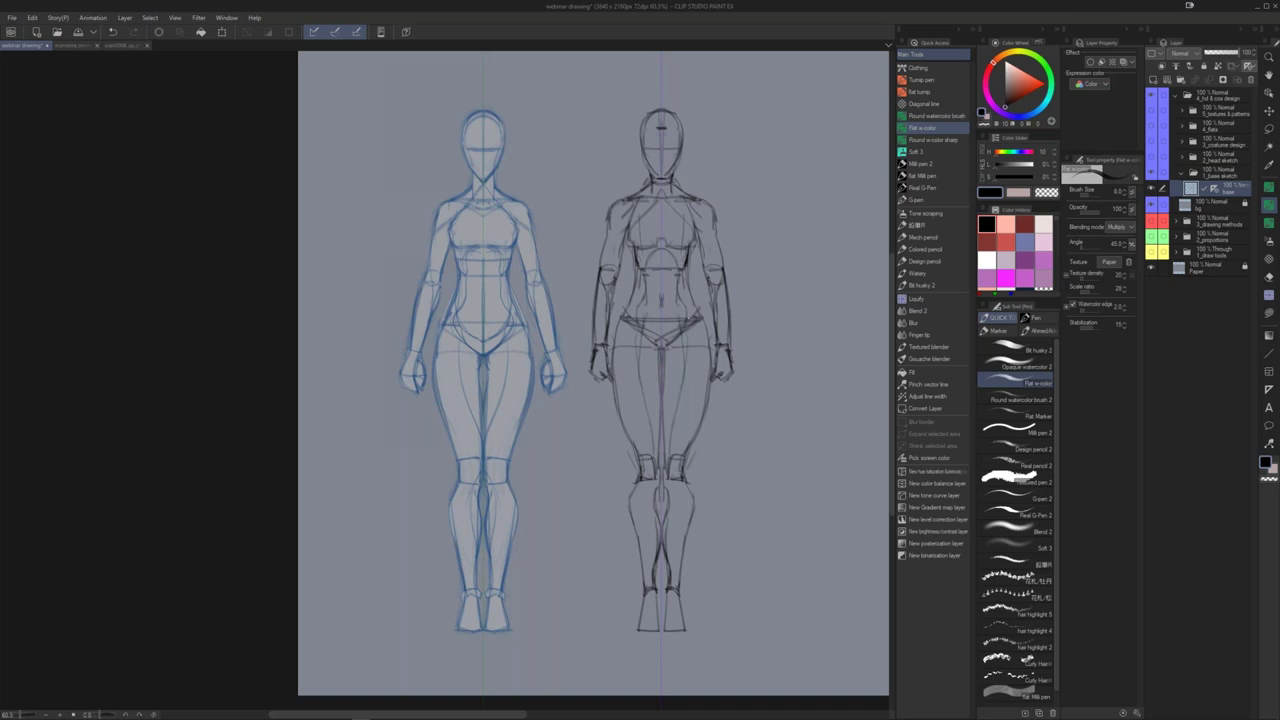
pyautogui.moveTo(671, 207); pyautogui.dragTo(656, 216)
pyautogui.moveTo(683, 306); pyautogui.dragTo(681, 322)
pyautogui.moveTo(637, 242); pyautogui.dragTo(613, 237)
# Step: Show the 2_head sketch folder and toggle the base sketch's visibility to compare it with the finished figure
pyautogui.click(1151, 188)
pyautogui.click(1181, 173)
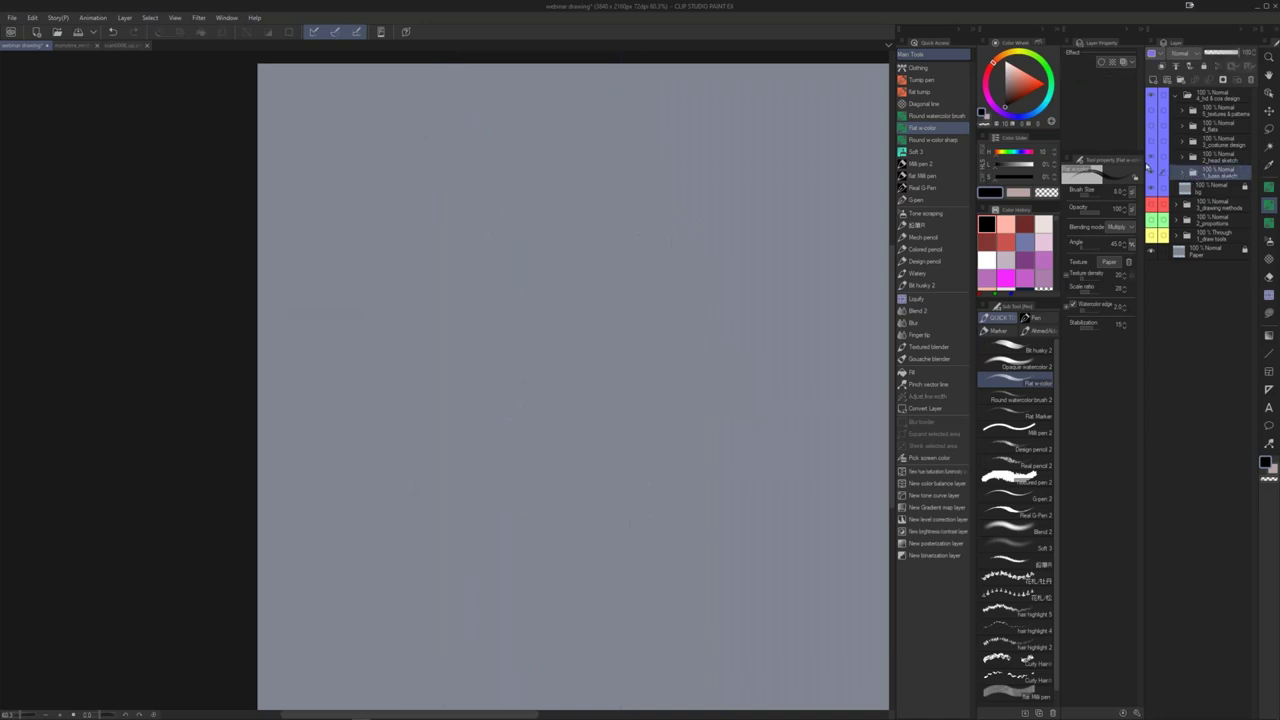
pyautogui.click(1151, 157)
pyautogui.click(1181, 173)
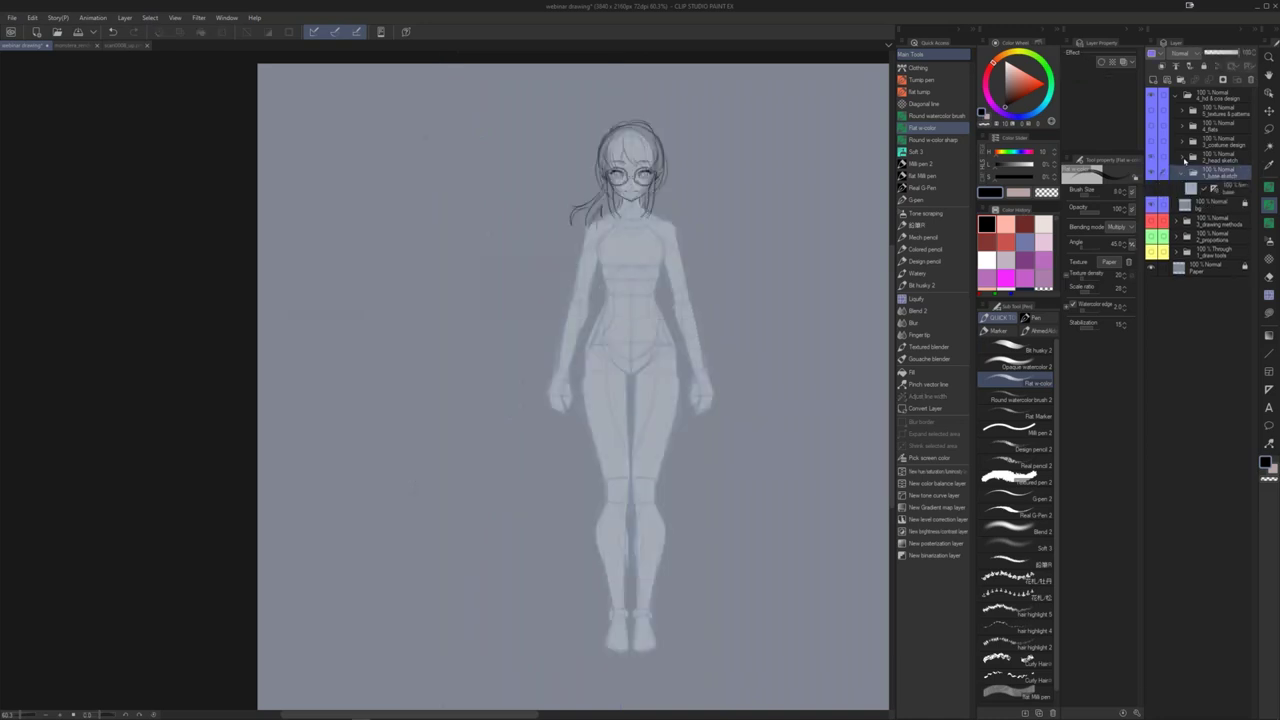
pyautogui.click(1151, 187)
pyautogui.click(1151, 188)
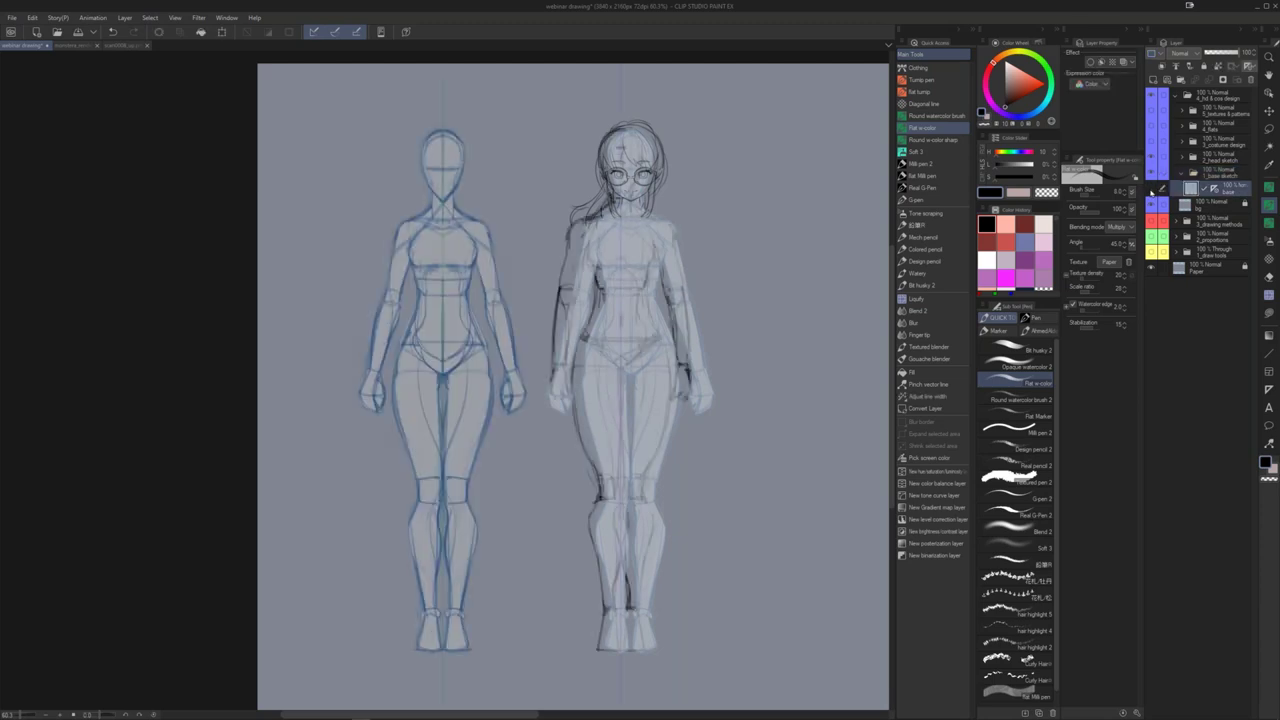
pyautogui.click(1151, 191)
pyautogui.click(1151, 190)
pyautogui.moveTo(654, 266)
pyautogui.mouseDown()
pyautogui.moveTo(662, 290)
pyautogui.moveTo(675, 239)
pyautogui.mouseUp()
pyautogui.press('m')
pyautogui.moveTo(604, 88)
pyautogui.mouseDown()
pyautogui.moveTo(763, 569)
pyautogui.moveTo(812, 86)
pyautogui.mouseUp()
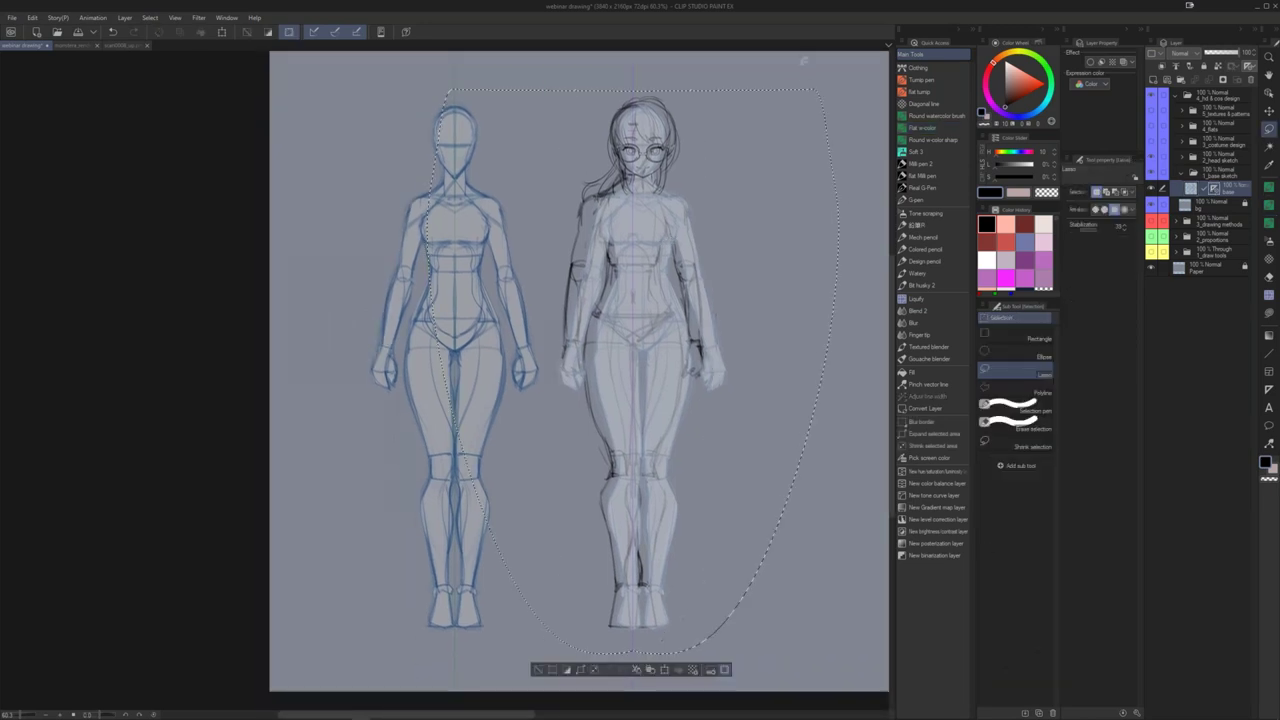
pyautogui.moveTo(531, 211); pyautogui.dragTo(580, 194)
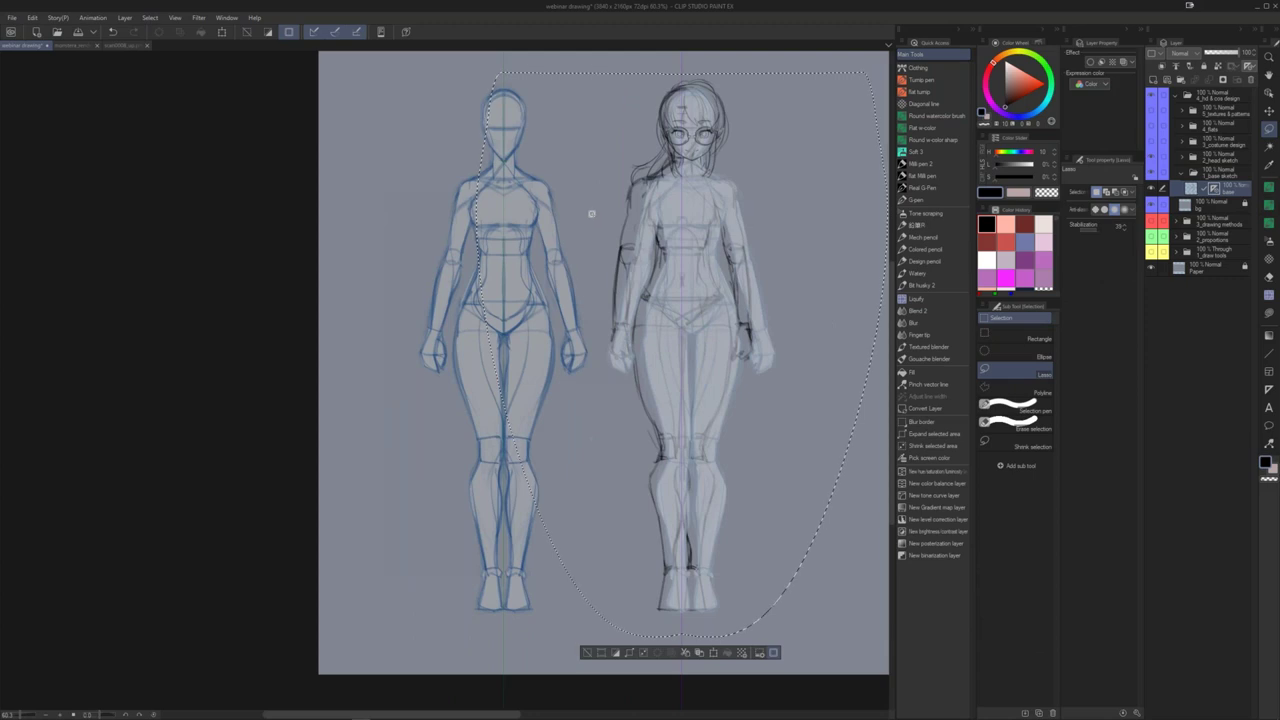
pyautogui.click(1190, 188)
pyautogui.press('Delete')
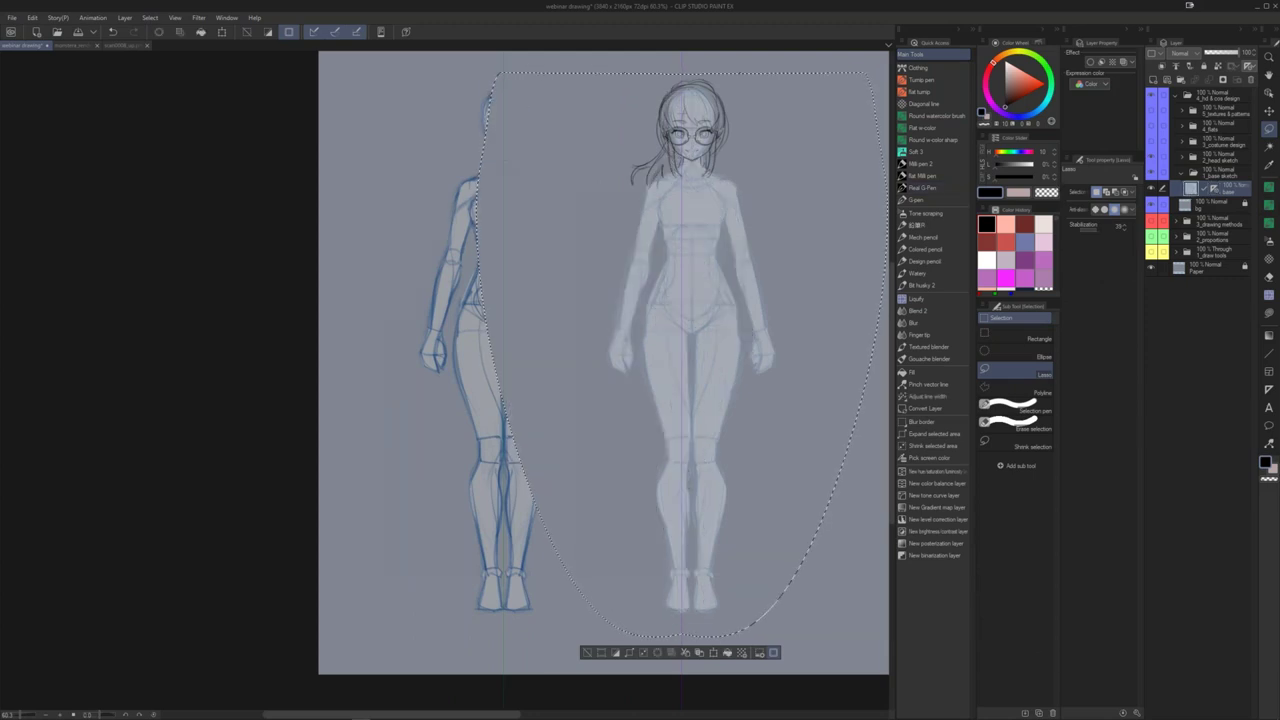
pyautogui.hotkey('ctrl', 'z')
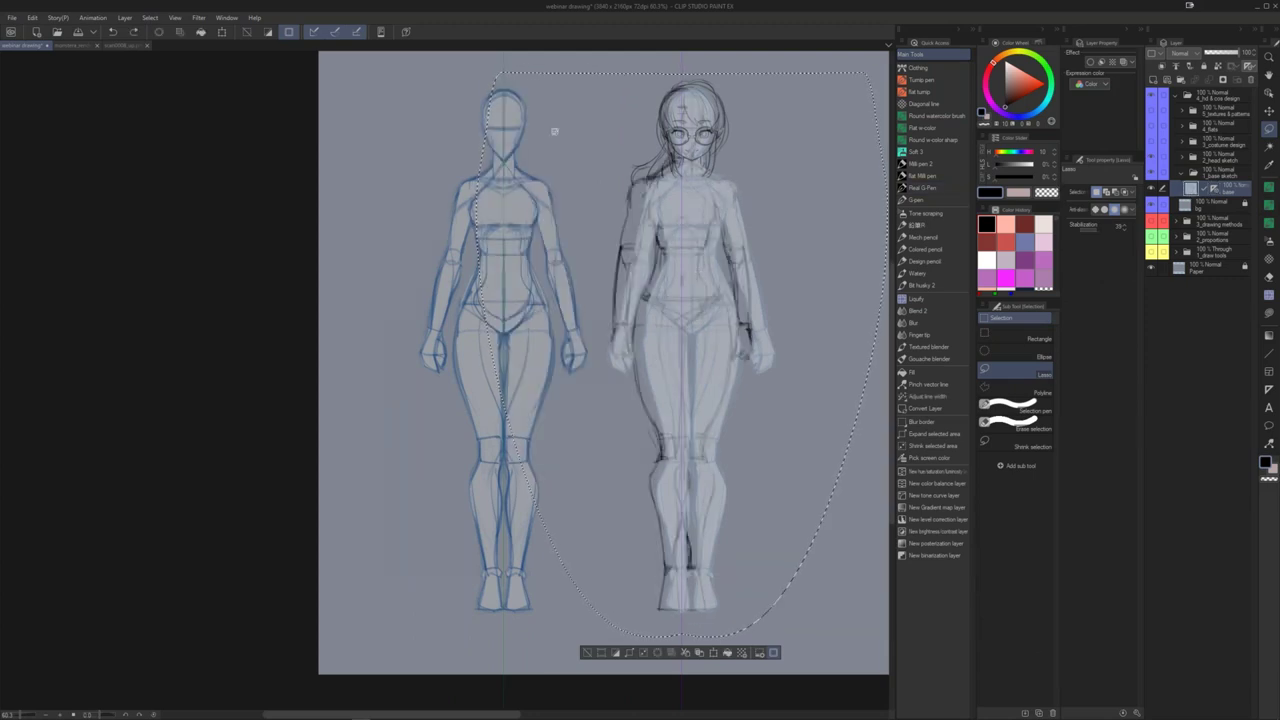
pyautogui.press('g')
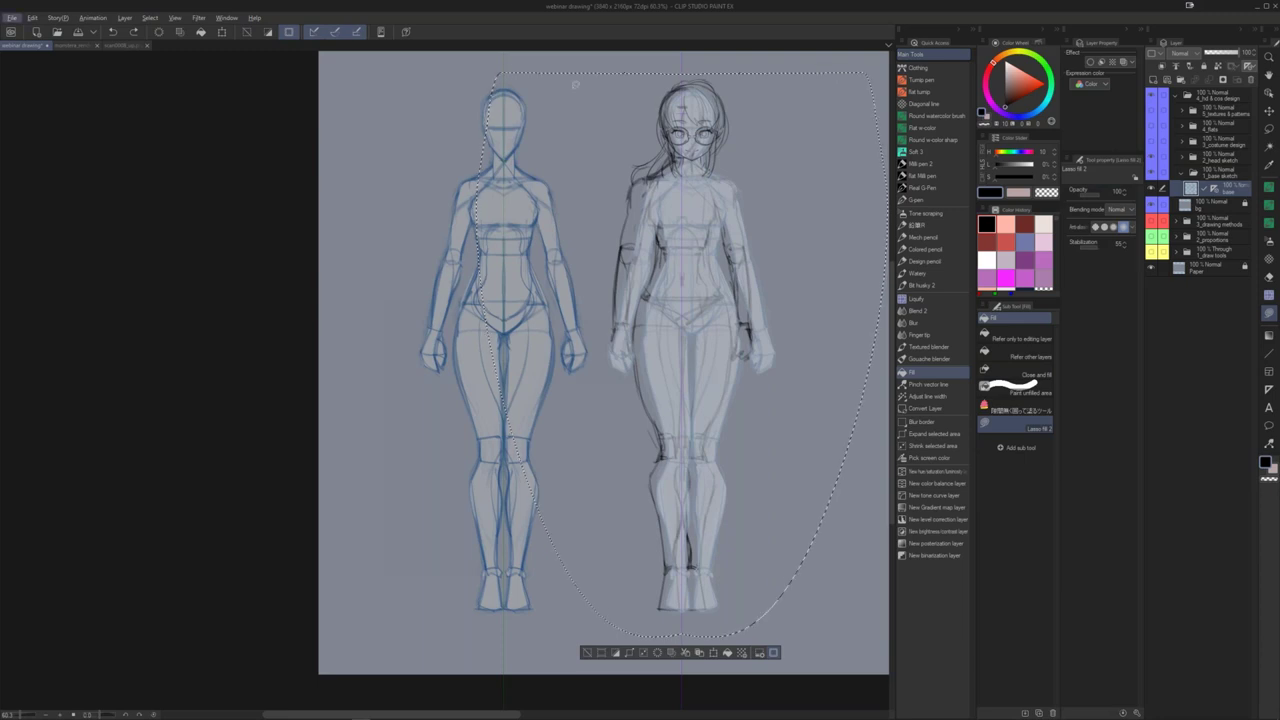
pyautogui.press('m')
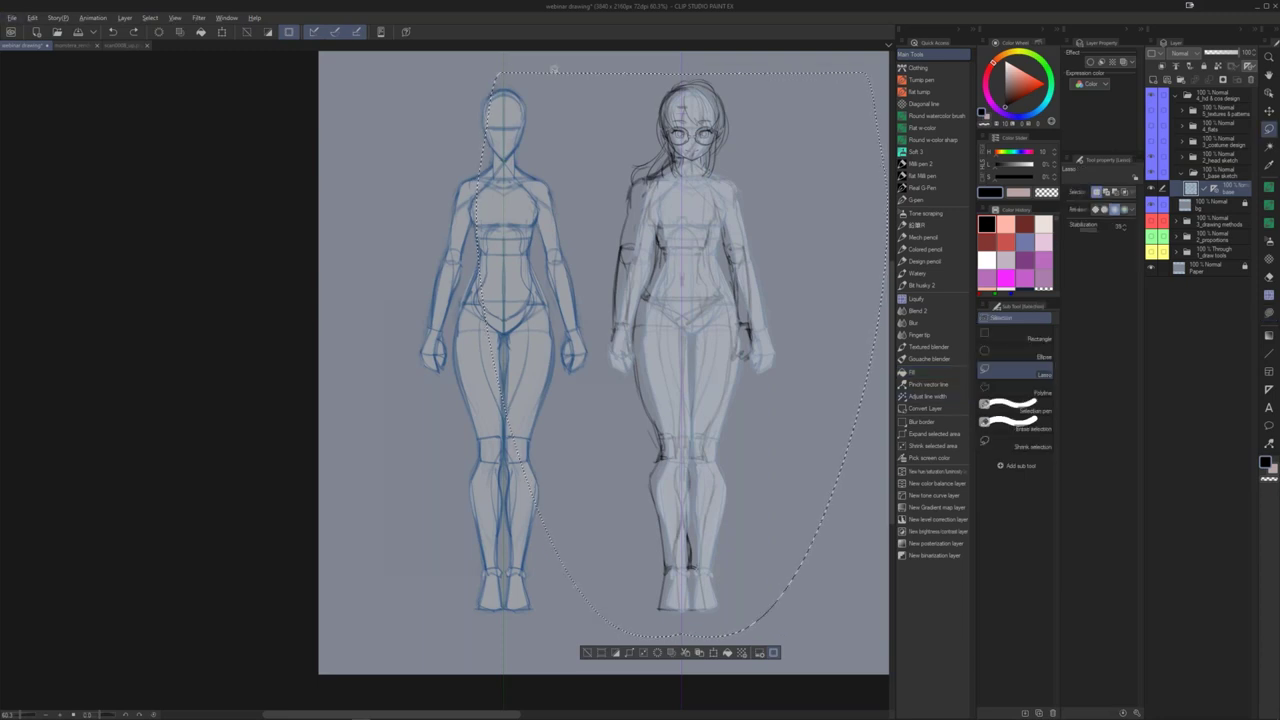
pyautogui.moveTo(612, 298)
pyautogui.mouseDown()
pyautogui.moveTo(588, 503)
pyautogui.moveTo(338, 200)
pyautogui.moveTo(358, 76)
pyautogui.mouseUp()
pyautogui.press('Delete')
pyautogui.hotkey('ctrl', 'z')
pyautogui.hotkey('ctrl', 'd')
pyautogui.moveTo(784, 252); pyautogui.dragTo(688, 316)
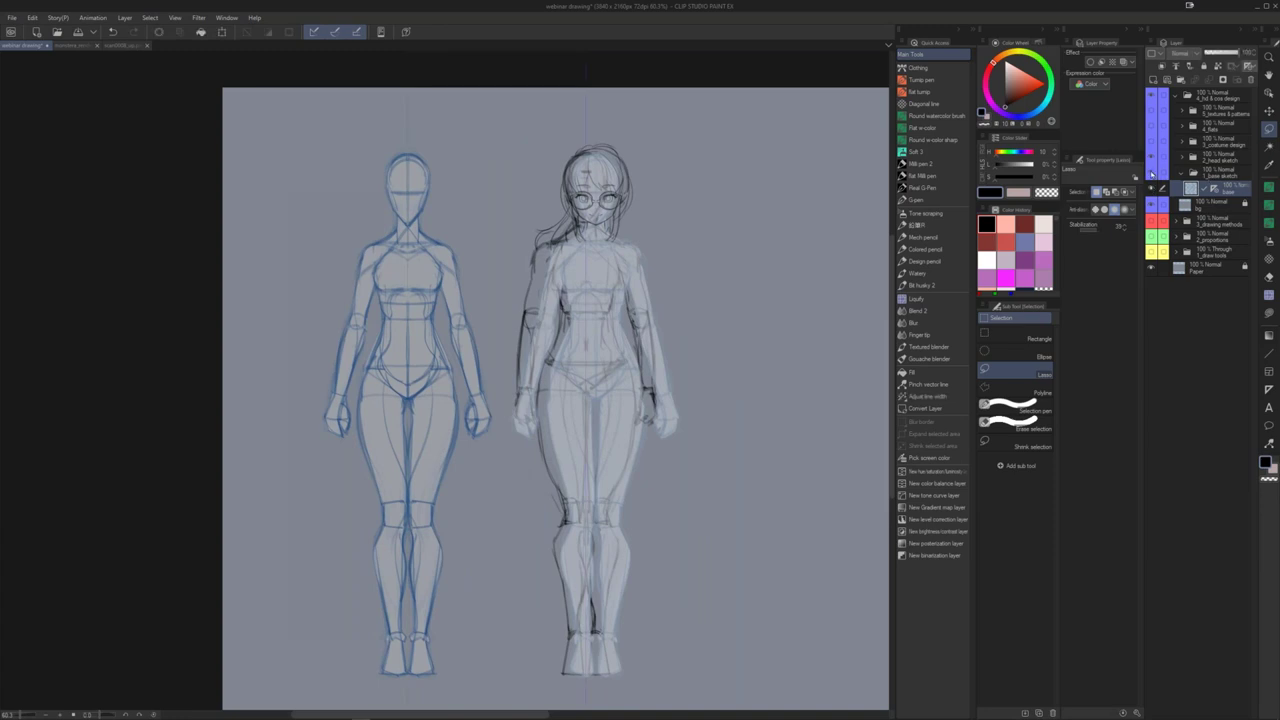
# Step: Hide the 2_head sketch folder, lasso the entire black figure sketch and delete it from the base layer
pyautogui.click(1151, 173)
pyautogui.click(1151, 173)
pyautogui.click(1152, 158)
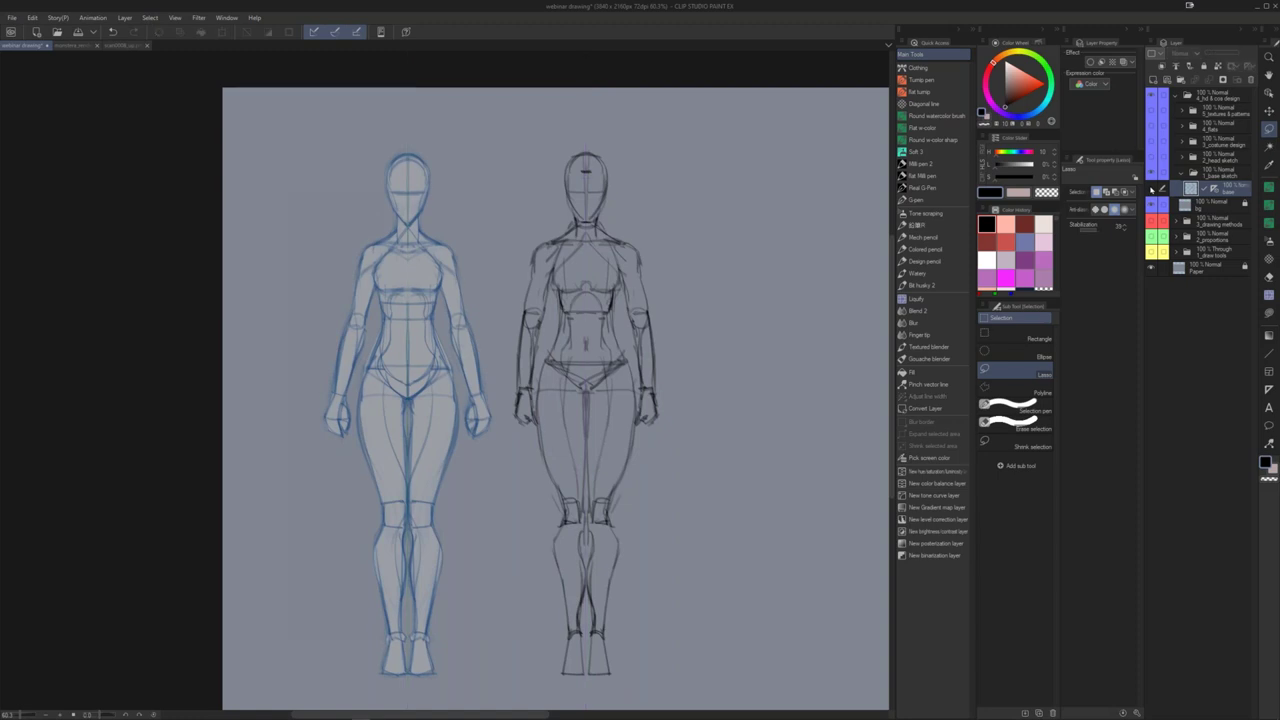
pyautogui.moveTo(633, 309); pyautogui.dragTo(617, 264)
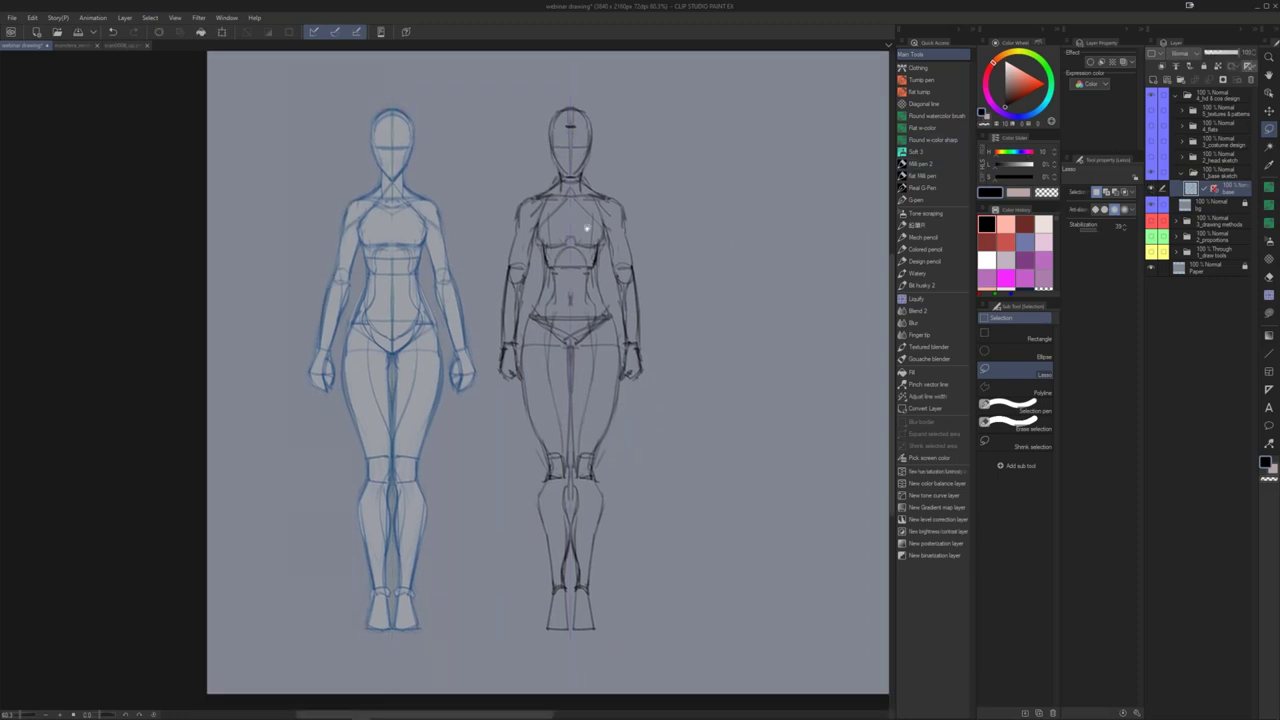
pyautogui.moveTo(531, 114)
pyautogui.mouseDown()
pyautogui.moveTo(491, 606)
pyautogui.moveTo(664, 76)
pyautogui.mouseUp()
pyautogui.press('Delete')
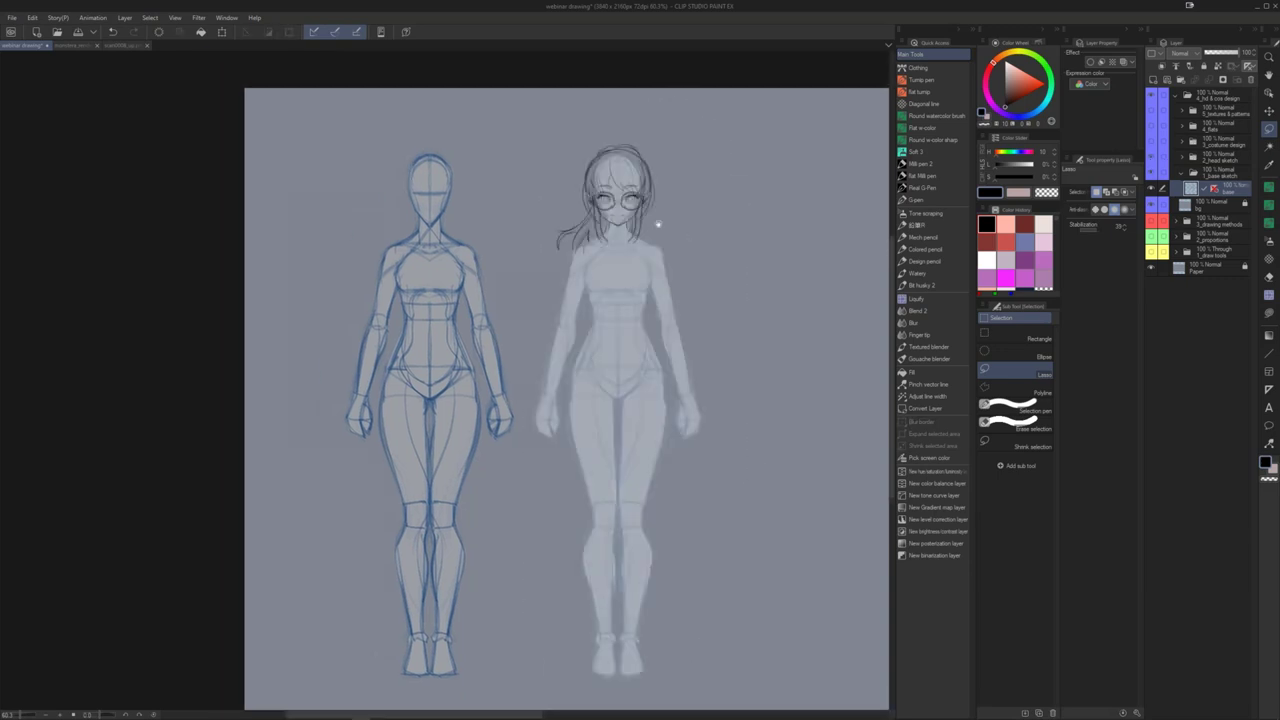
# Step: Expand the 2_head sketch folder and create a new layer directly above its base subfolder
pyautogui.moveTo(637, 225); pyautogui.dragTo(633, 225)
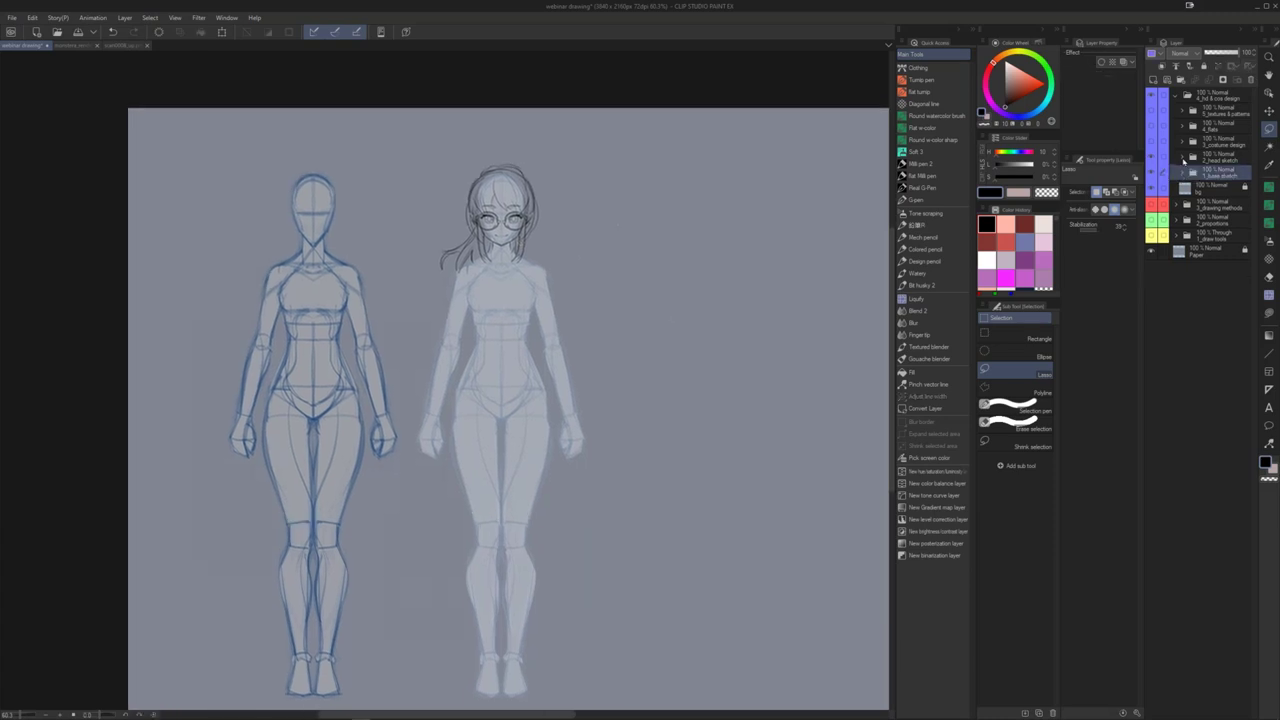
pyautogui.click(1183, 160)
pyautogui.click(1226, 177)
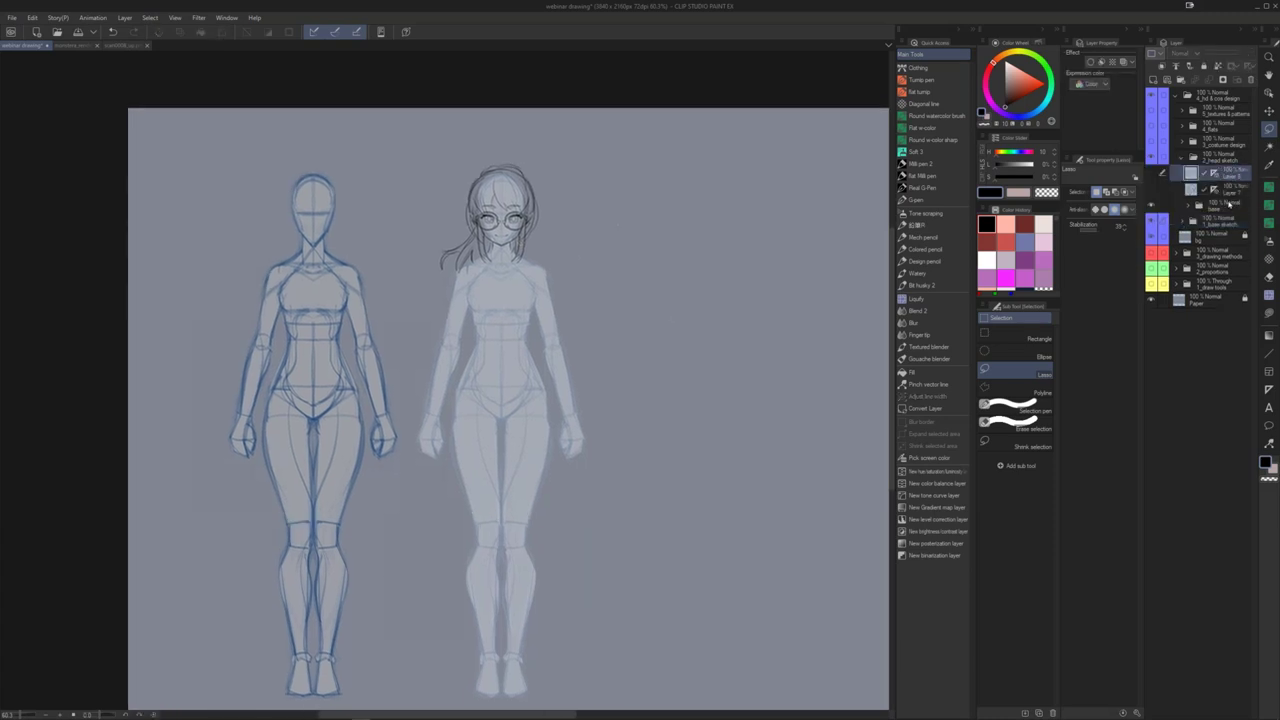
pyautogui.click(1228, 204)
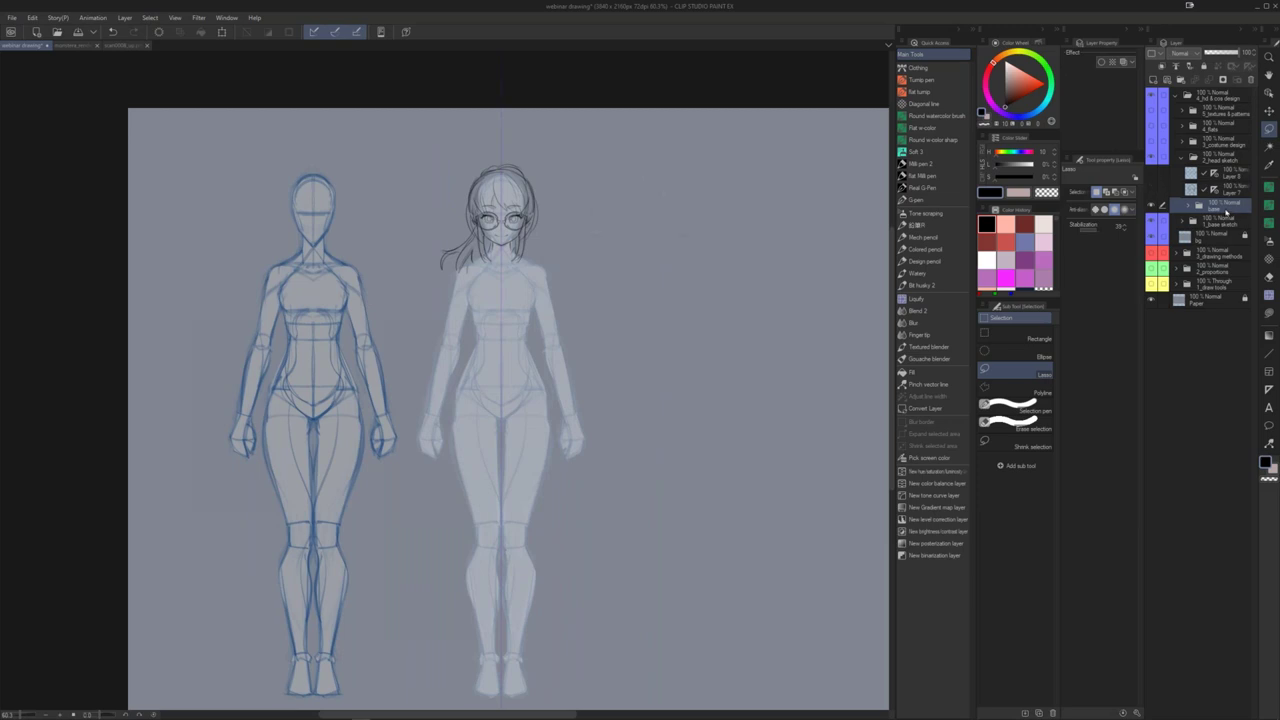
pyautogui.moveTo(624, 203)
pyautogui.mouseDown()
pyautogui.moveTo(594, 249)
pyautogui.moveTo(611, 222)
pyautogui.mouseUp()
pyautogui.hotkey('ctrl', 'shift', 'n')
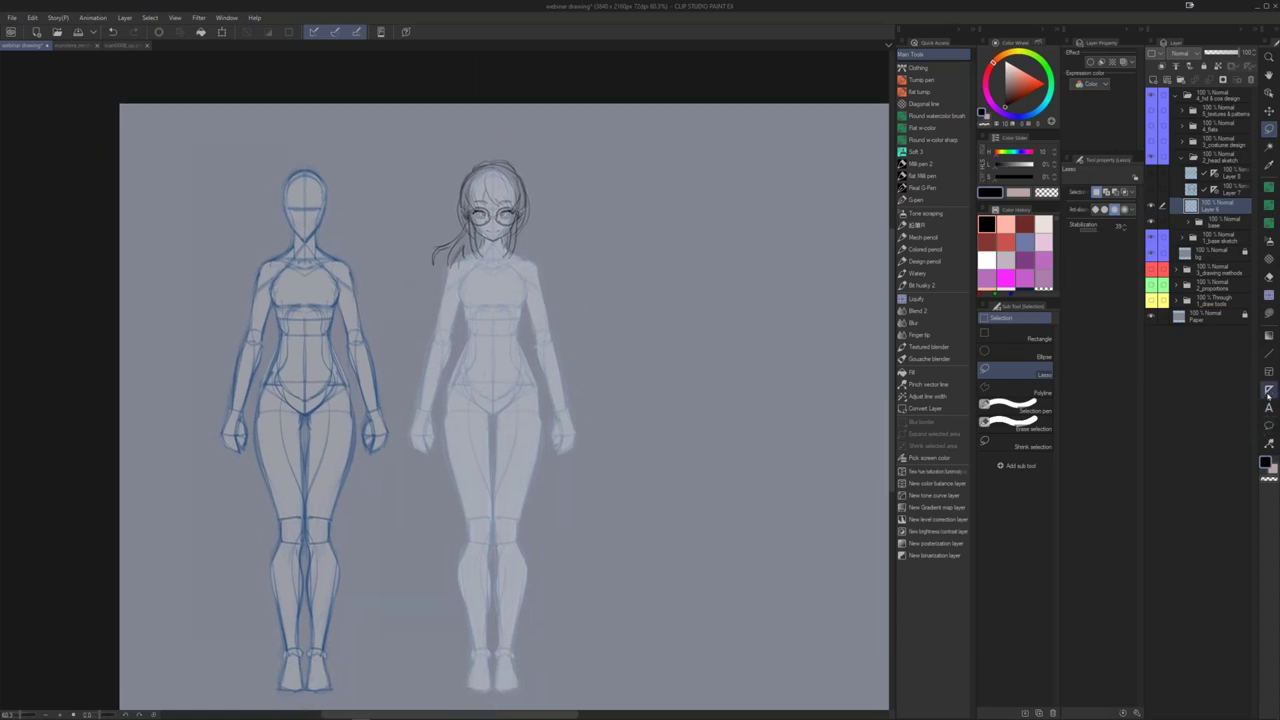
# Step: Place a vertical symmetrical ruler with two lines in the empty area beside the figure wearing glasses
pyautogui.click(1267, 390)
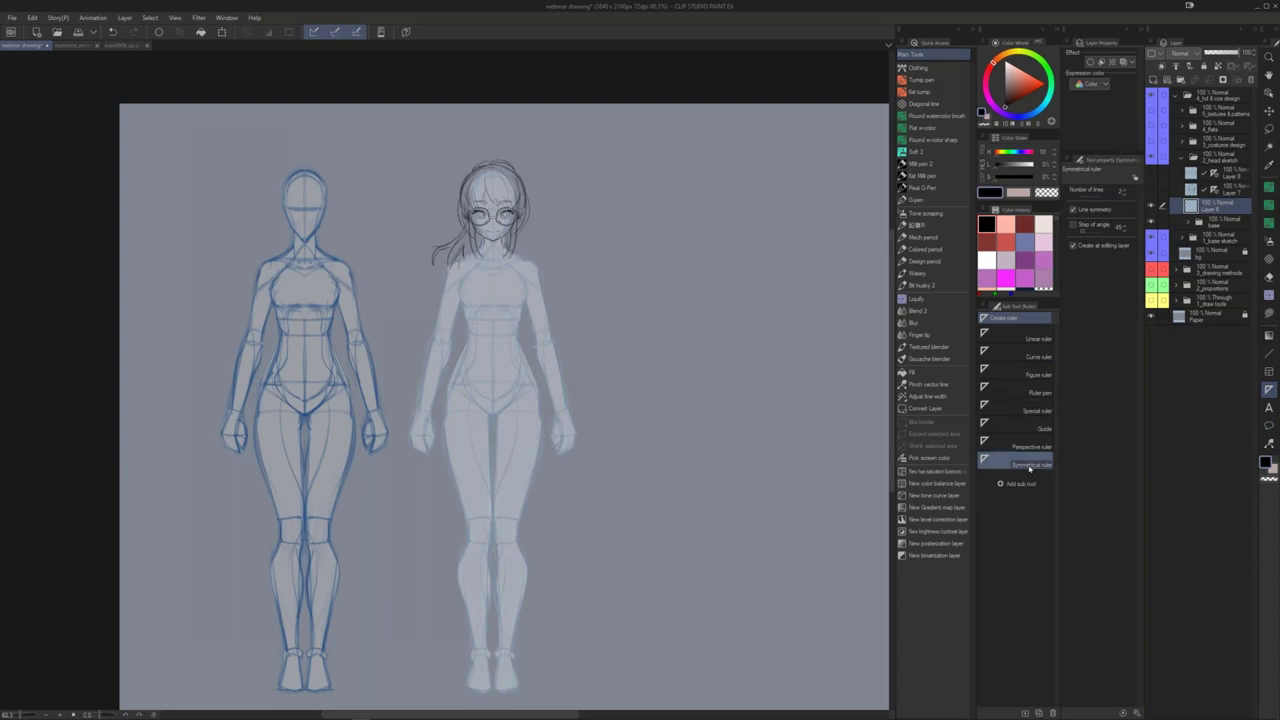
pyautogui.moveTo(690, 166); pyautogui.dragTo(648, 480)
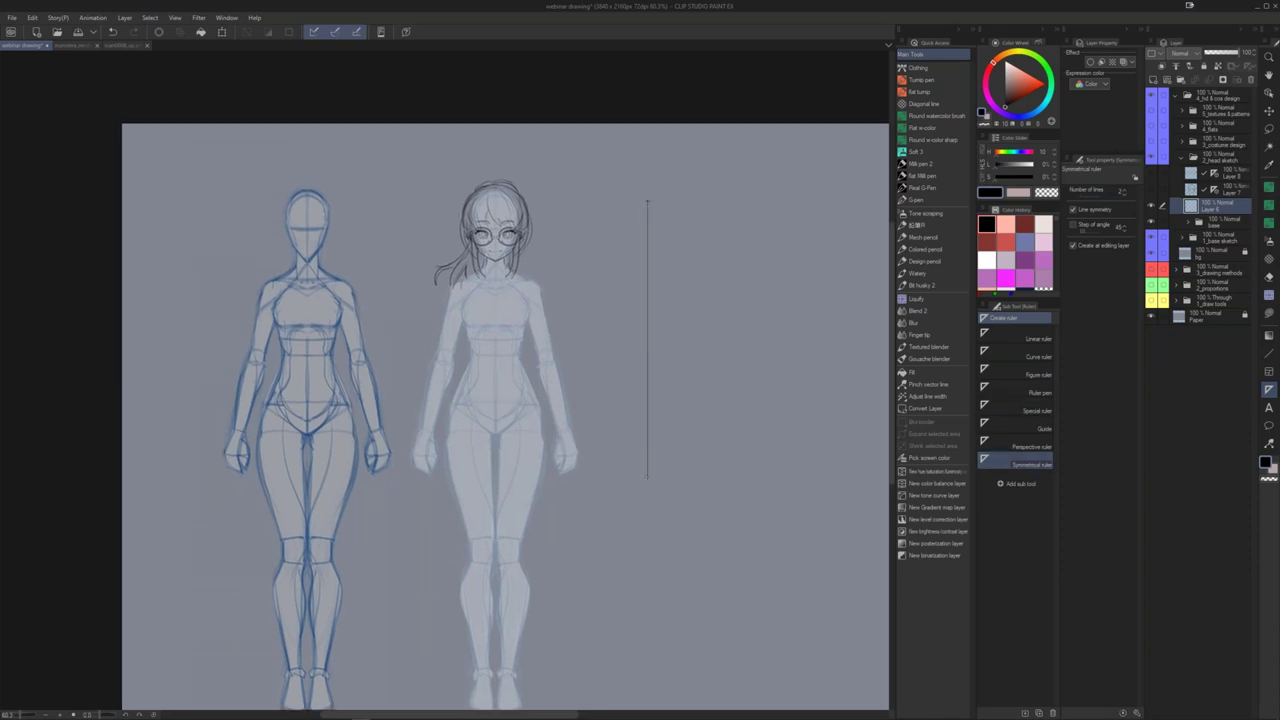
pyautogui.moveTo(640, 326); pyautogui.dragTo(660, 334)
# Step: Sketch a symmetrical head outline with a rounded skull and tapered jaw around the ruler, undoing rejected strokes
pyautogui.press('b')
pyautogui.moveTo(625, 232)
pyautogui.mouseDown()
pyautogui.moveTo(651, 304)
pyautogui.moveTo(641, 298)
pyautogui.mouseUp()
pyautogui.hotkey('ctrl', 'z')
pyautogui.moveTo(618, 287); pyautogui.dragTo(656, 350)
pyautogui.hotkey('ctrl', 'z')
pyautogui.moveTo(667, 228)
pyautogui.mouseDown()
pyautogui.moveTo(644, 242)
pyautogui.moveTo(633, 287)
pyautogui.mouseUp()
pyautogui.hotkey('ctrl', 'z')
pyautogui.moveTo(667, 225)
pyautogui.mouseDown()
pyautogui.moveTo(634, 296)
pyautogui.moveTo(632, 271)
pyautogui.moveTo(647, 302)
pyautogui.moveTo(661, 301)
pyautogui.moveTo(642, 320)
pyautogui.moveTo(667, 337)
pyautogui.mouseUp()
pyautogui.hotkey('ctrl', 'z')
pyautogui.hotkey('ctrl', 'z')
pyautogui.hotkey('ctrl', 'z')
pyautogui.hotkey('ctrl', 'z')
pyautogui.moveTo(634, 277); pyautogui.dragTo(661, 336)
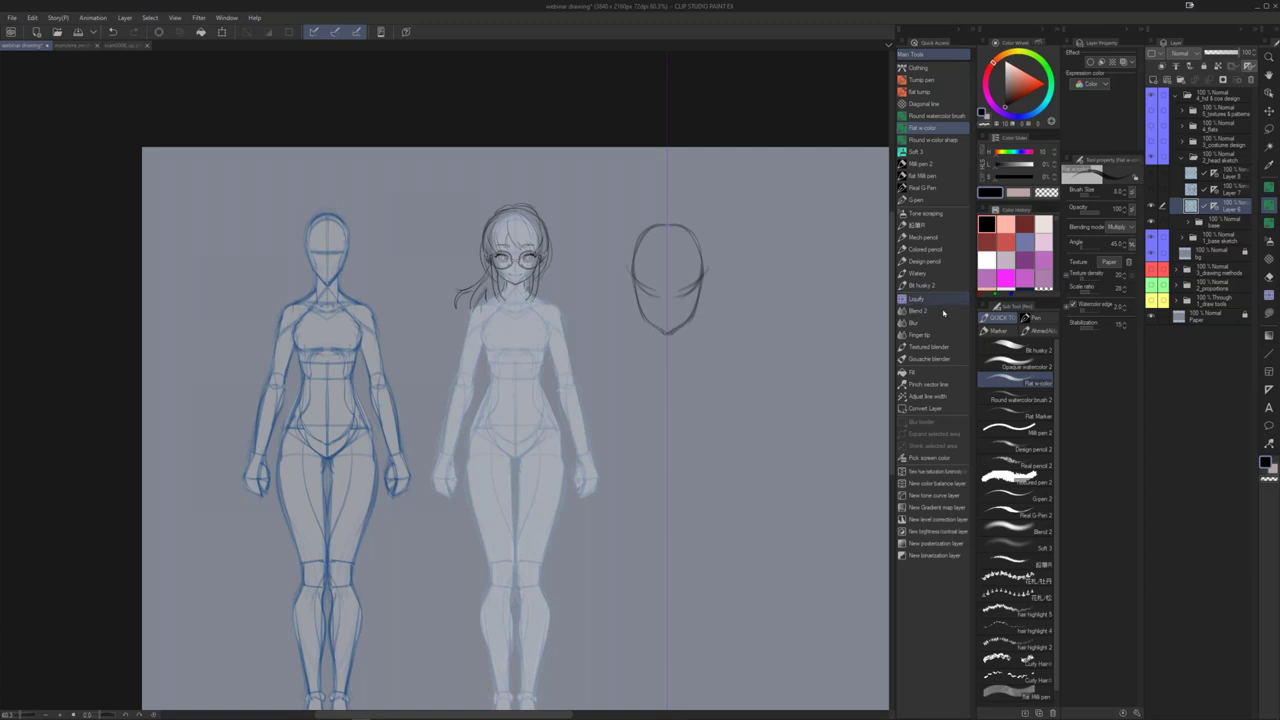
# Step: Enlarge the Liquify brush and adjust the skull and jaw contours of the new head outline
pyautogui.click(915, 298)
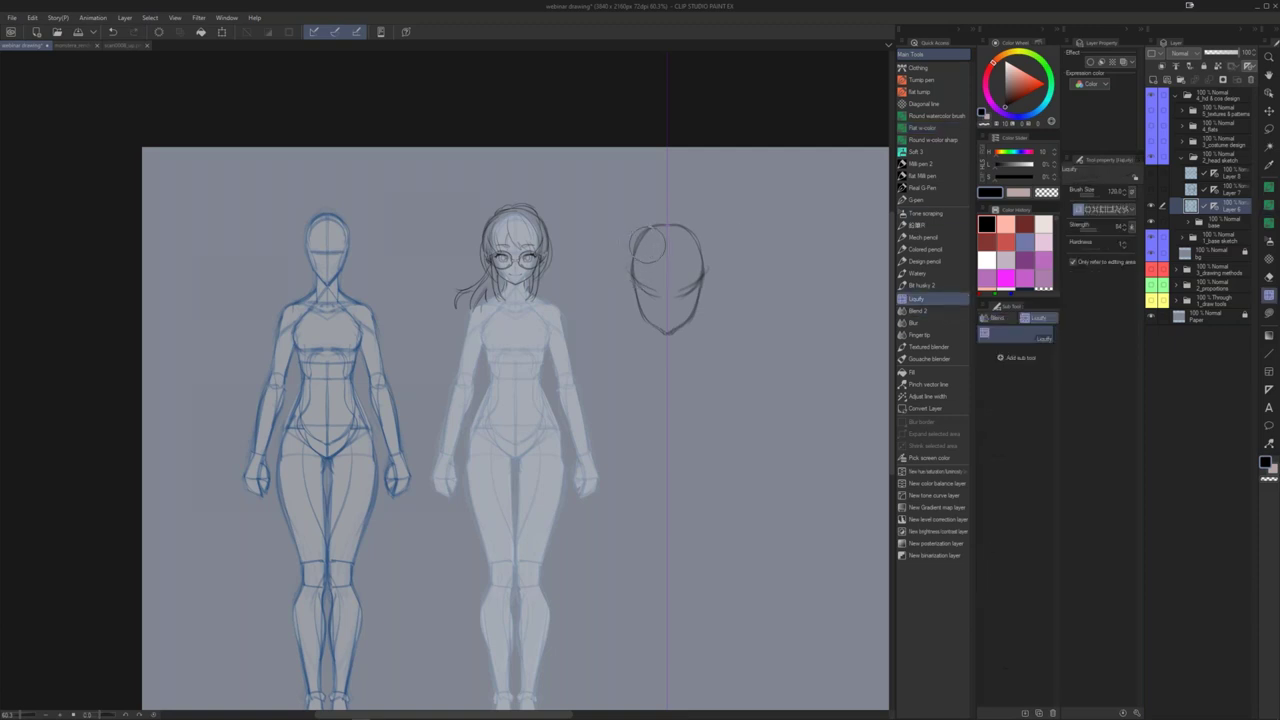
pyautogui.press(']')
pyautogui.press(']')
pyautogui.press(']')
pyautogui.moveTo(643, 245); pyautogui.dragTo(633, 251)
pyautogui.moveTo(640, 344); pyautogui.dragTo(648, 335)
# Step: Draw the horizontal brow line, vertical centre line and facial feature guides on the head, undoing rejected strokes
pyautogui.press('b')
pyautogui.moveTo(630, 276); pyautogui.dragTo(648, 279)
pyautogui.hotkey('ctrl', 'z')
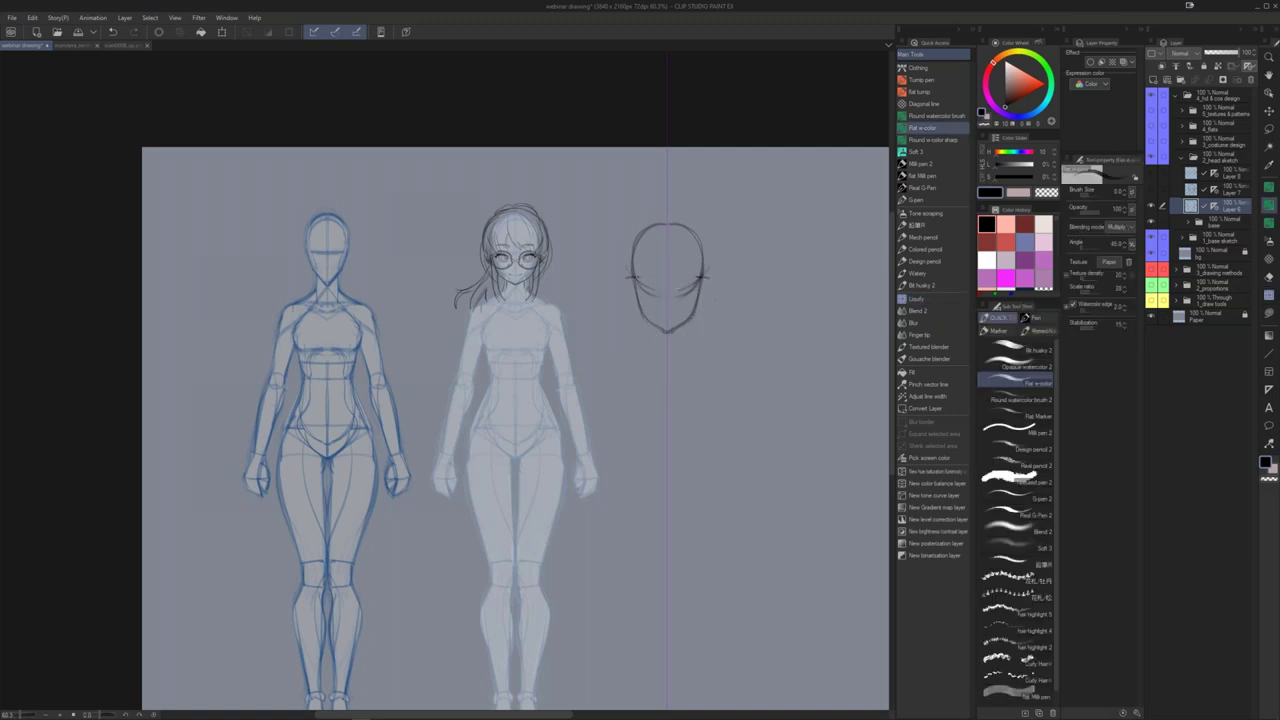
pyautogui.moveTo(629, 266); pyautogui.dragTo(707, 266)
pyautogui.moveTo(667, 225); pyautogui.dragTo(667, 305)
pyautogui.hotkey('ctrl', 'z')
pyautogui.moveTo(668, 221)
pyautogui.mouseDown()
pyautogui.moveTo(699, 244)
pyautogui.moveTo(680, 296)
pyautogui.mouseUp()
pyautogui.moveTo(667, 222); pyautogui.dragTo(667, 298)
pyautogui.hotkey('ctrl', 'z')
pyautogui.moveTo(667, 222)
pyautogui.mouseDown()
pyautogui.moveTo(667, 300)
pyautogui.moveTo(673, 286)
pyautogui.moveTo(655, 283)
pyautogui.mouseUp()
pyautogui.hotkey('ctrl', 'z')
pyautogui.hotkey('ctrl', 'z')
pyautogui.hotkey('ctrl', 'y')
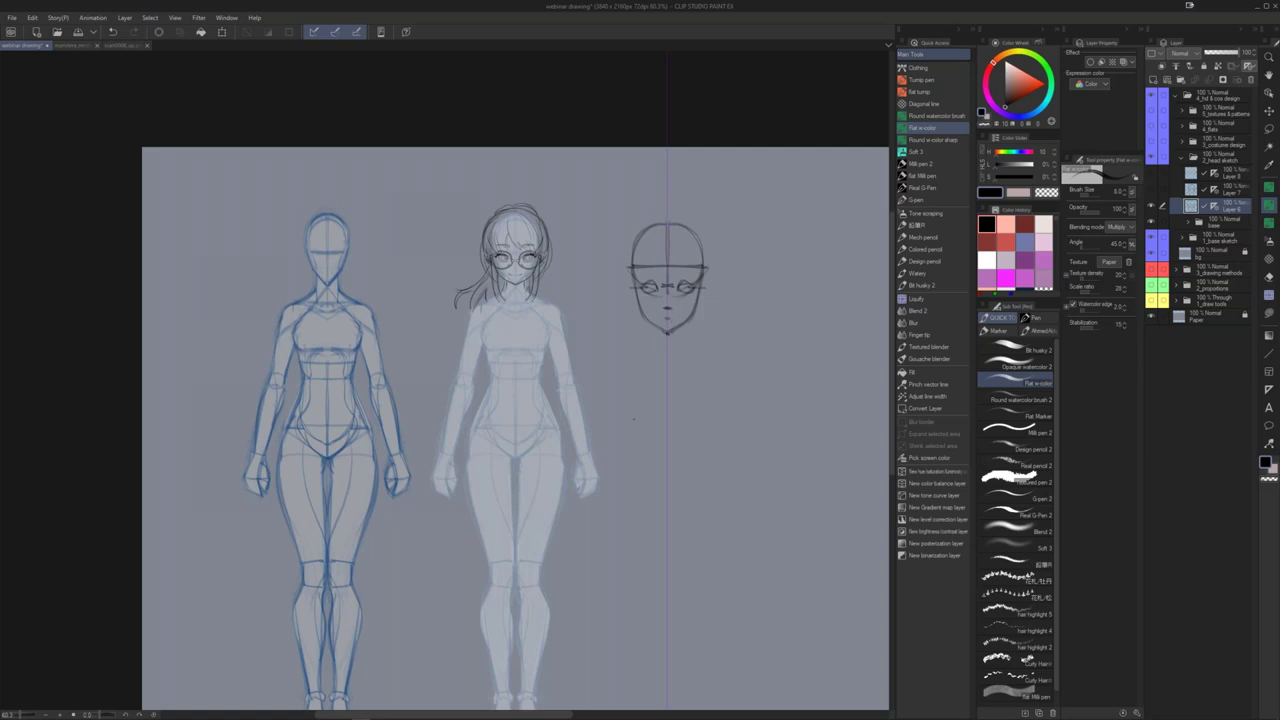
# Step: Refine the eyebrows, eyes and mouth of the new face, undoing rejected strokes
pyautogui.hotkey('ctrl', 'z')
pyautogui.moveTo(686, 328)
pyautogui.mouseDown()
pyautogui.moveTo(687, 347)
pyautogui.moveTo(684, 302)
pyautogui.mouseUp()
pyautogui.moveTo(637, 263); pyautogui.dragTo(654, 261)
pyautogui.hotkey('ctrl', 'z')
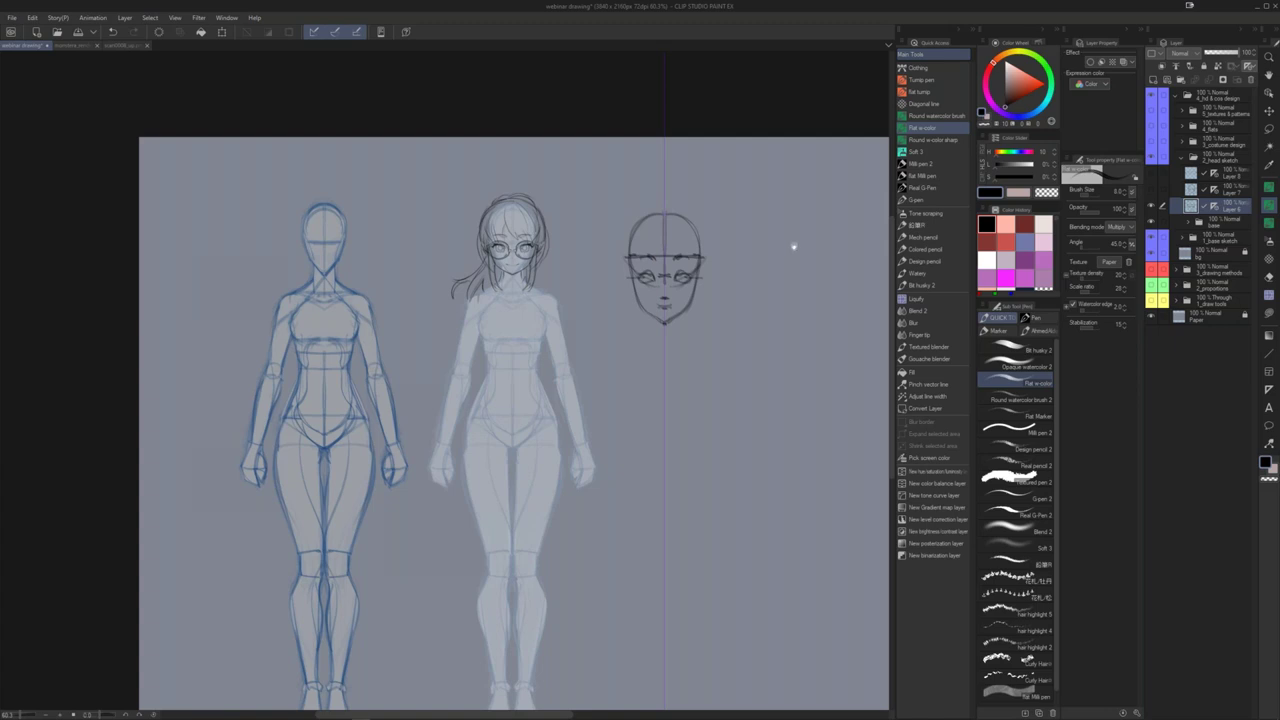
# Step: Reshape the chin and lower jaw of the new face with Liquify, enlarging the brush to 250
pyautogui.moveTo(791, 260); pyautogui.dragTo(785, 278)
pyautogui.moveTo(717, 321); pyautogui.dragTo(673, 295)
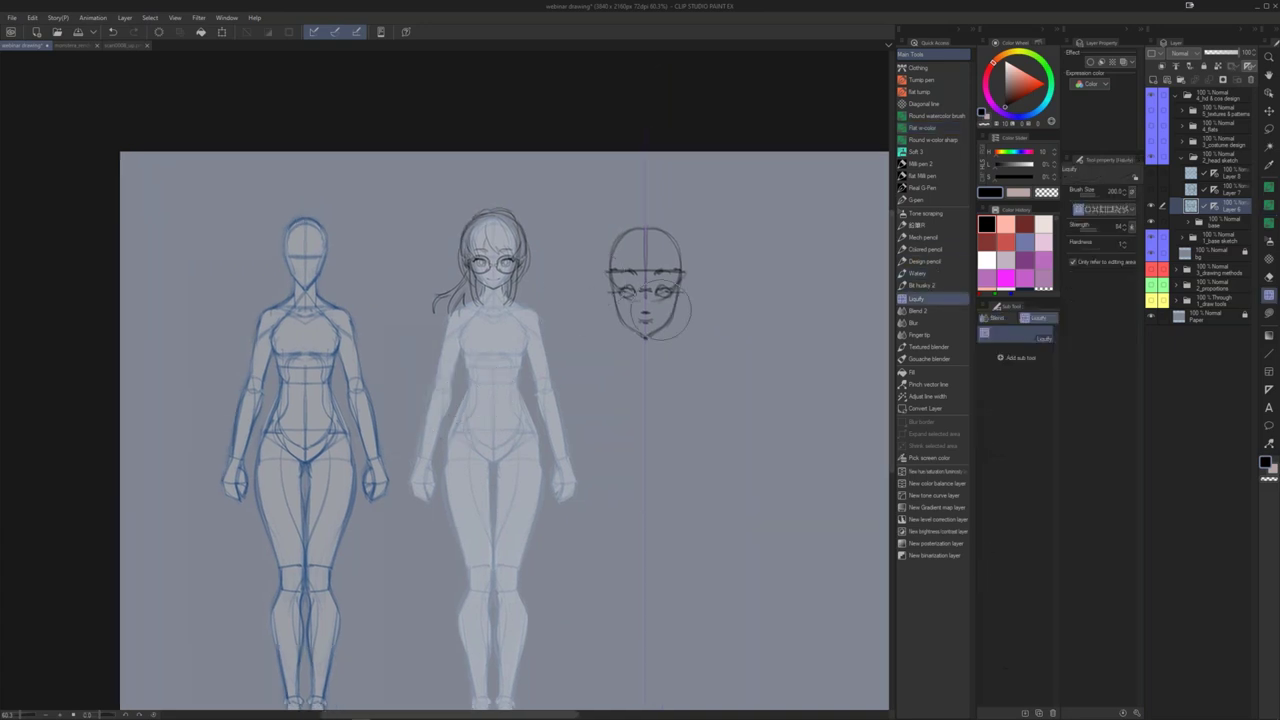
pyautogui.moveTo(646, 330)
pyautogui.mouseDown()
pyautogui.moveTo(624, 297)
pyautogui.moveTo(679, 301)
pyautogui.mouseUp()
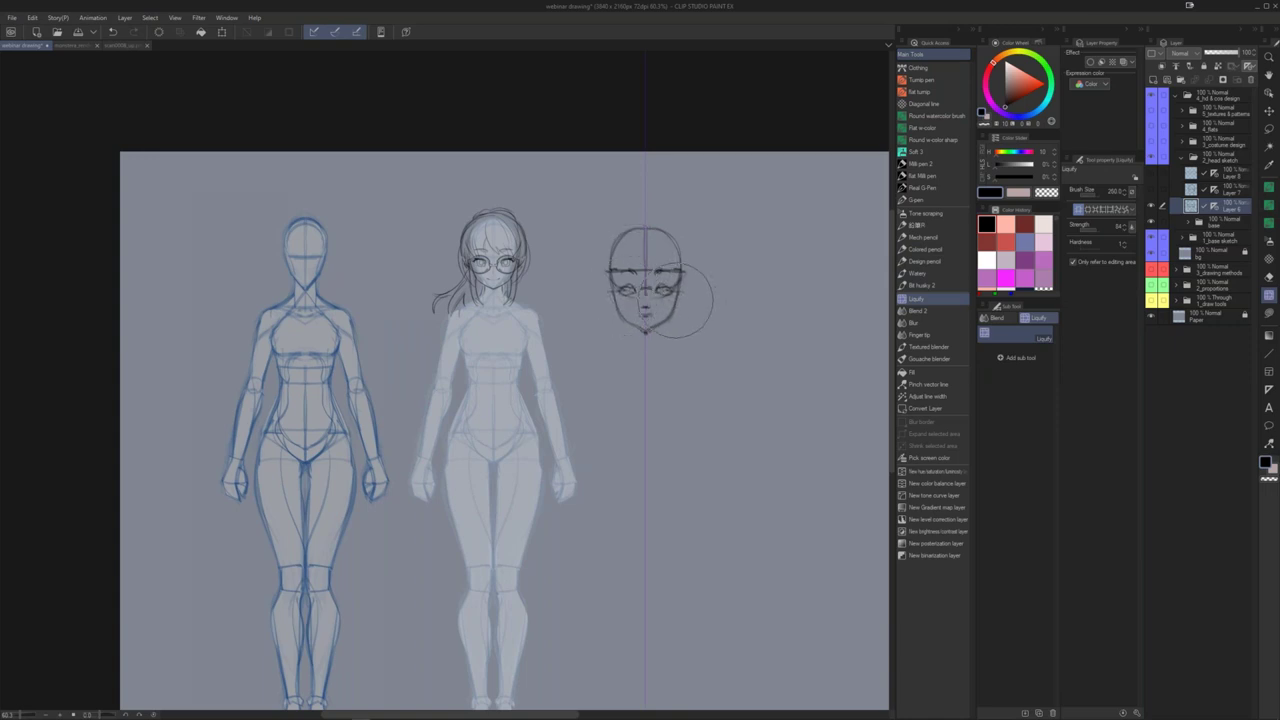
# Step: Reduce the Liquify brush size to 100
pyautogui.press('[')
pyautogui.press('[')
pyautogui.press('[')
pyautogui.press('[')
pyautogui.press('[')
# Step: Clear the rough nose and mouth from the new face and redraw a small nose and lightly smiling mouth
pyautogui.press('m')
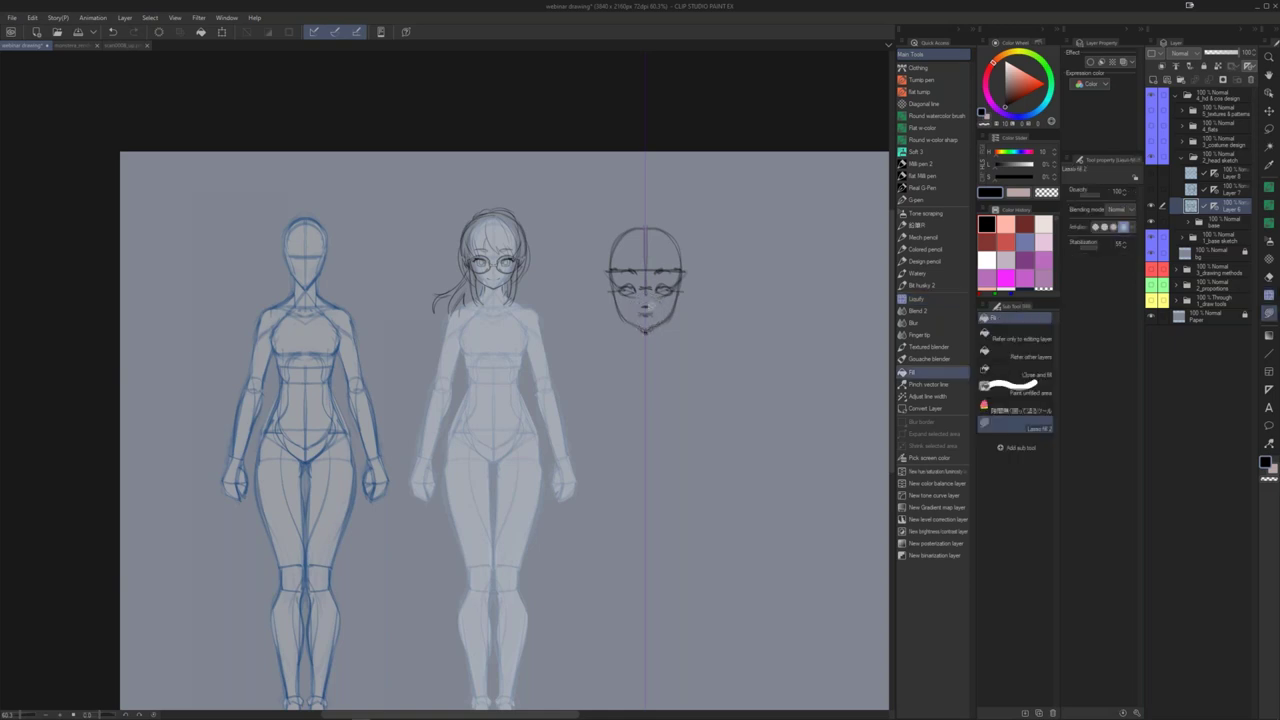
pyautogui.moveTo(632, 298); pyautogui.dragTo(672, 298)
pyautogui.hotkey('ctrl', 'd')
pyautogui.press('b')
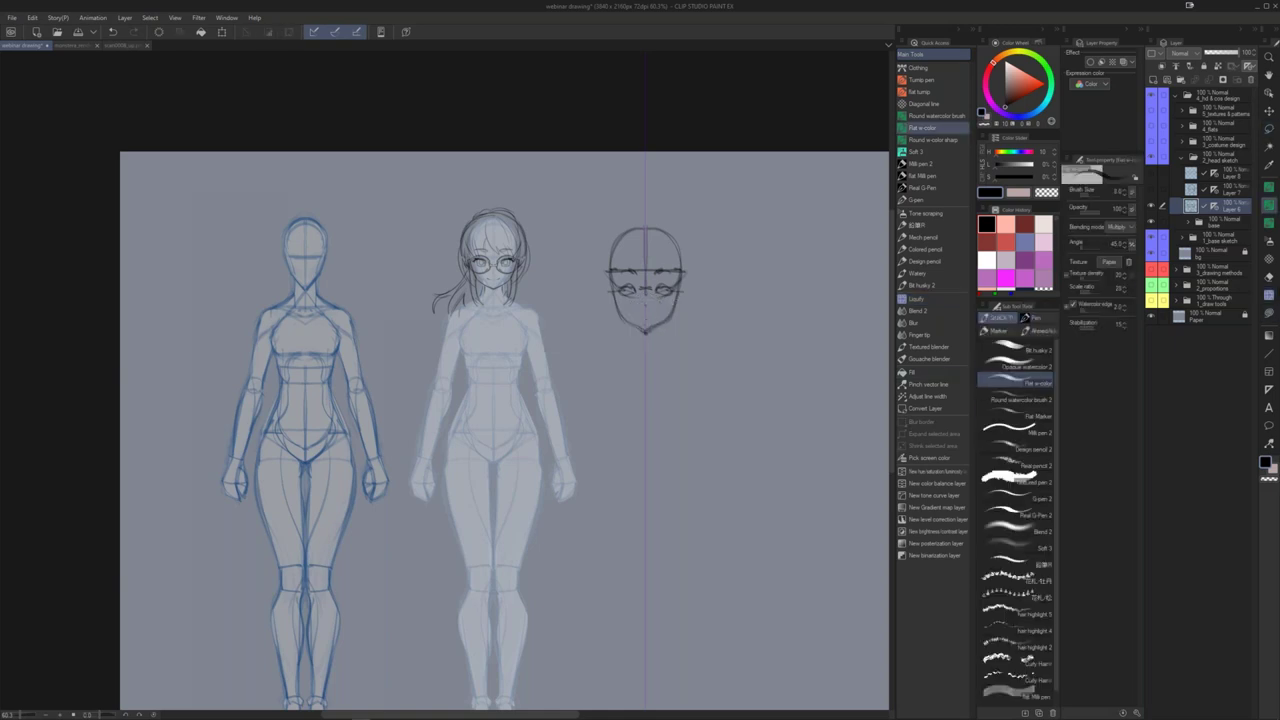
pyautogui.moveTo(621, 286); pyautogui.dragTo(625, 300)
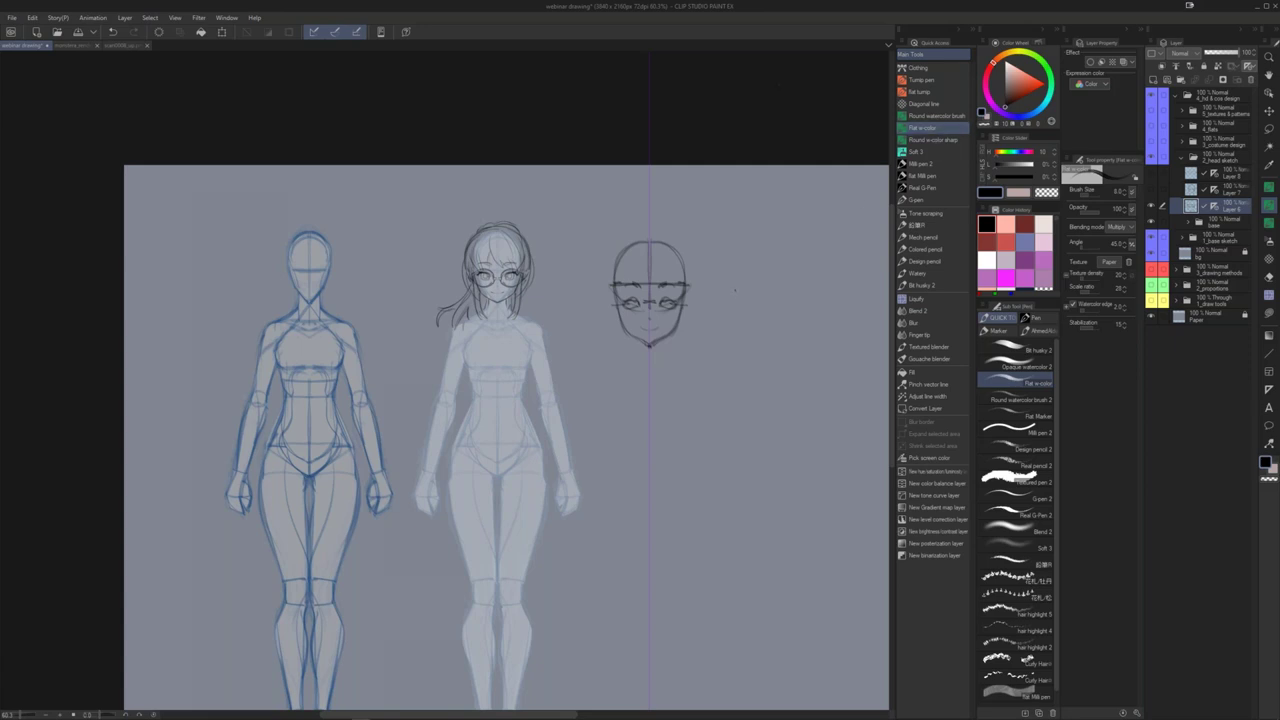
# Step: Adjust the tilt of the eyes with Liquify's twirl mode at brush size 80, and restore the push mode
pyautogui.click(930, 299)
pyautogui.click(932, 299)
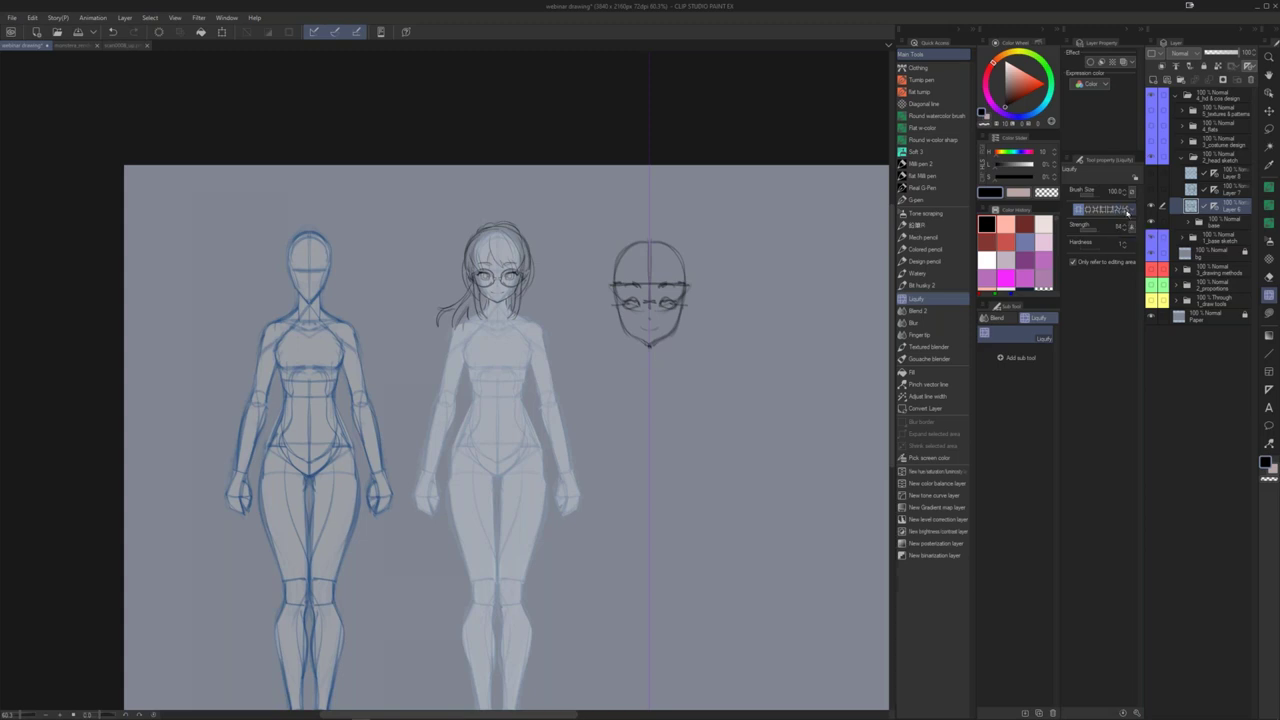
pyautogui.click(1116, 210)
pyautogui.press('[')
pyautogui.click(635, 302)
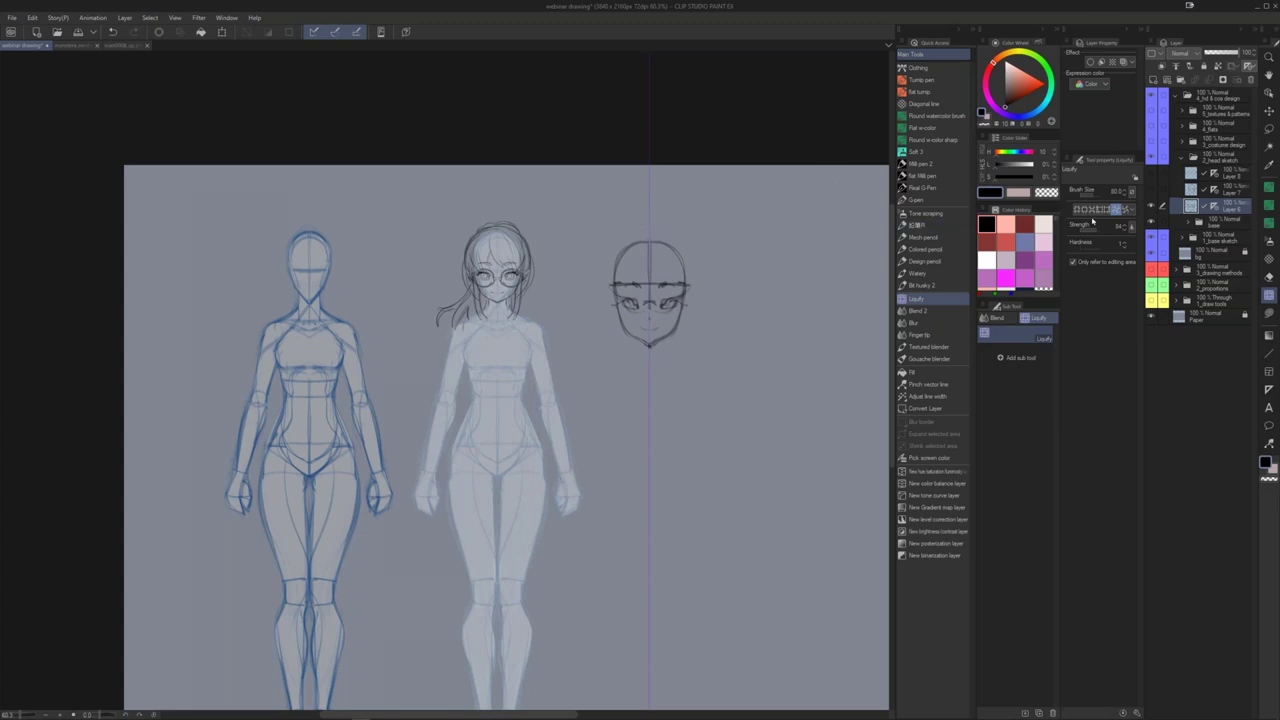
pyautogui.moveTo(1077, 212); pyautogui.dragTo(1132, 212)
# Step: Sketch the irises into both eyes, undoing the rejected stroke
pyautogui.press('b')
pyautogui.moveTo(627, 301); pyautogui.dragTo(636, 305)
pyautogui.press('m')
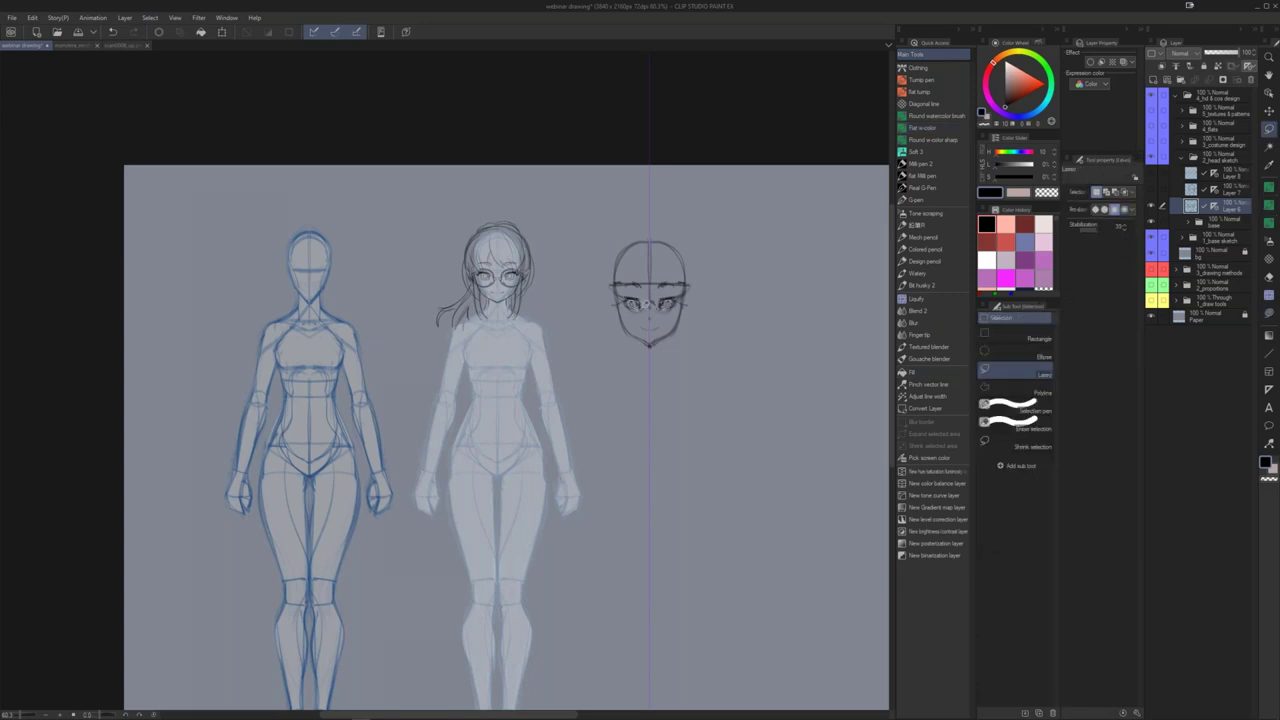
pyautogui.press('b')
pyautogui.press('m')
pyautogui.hotkey('ctrl', 'z')
pyautogui.press('b')
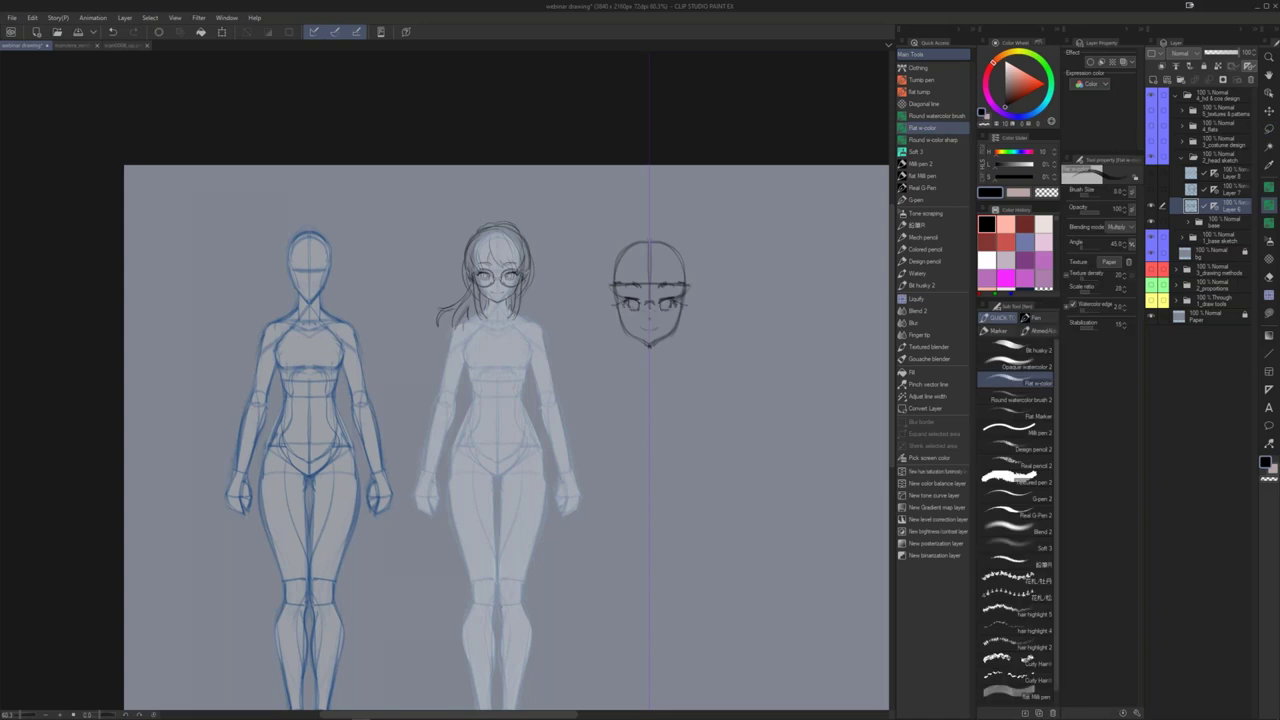
# Step: Lasso and clear the stray guide lines between the eyes and around the nose bridge
pyautogui.press('g')
pyautogui.press('m')
pyautogui.moveTo(643, 311)
pyautogui.mouseDown()
pyautogui.moveTo(656, 312)
pyautogui.moveTo(648, 299)
pyautogui.mouseUp()
pyautogui.hotkey('ctrl', 'd')
pyautogui.press('b')
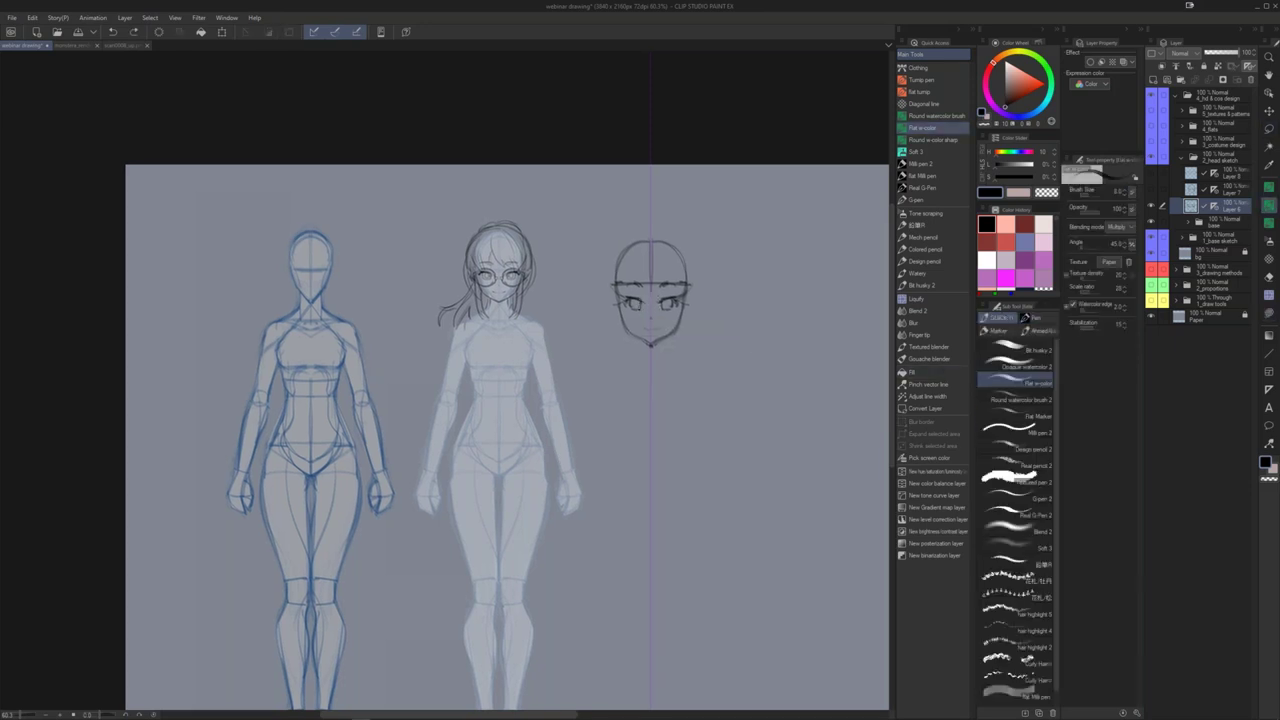
# Step: Fill in the iris detail of the eyes and fine-tune the face with Liquify at brush size 80
pyautogui.moveTo(632, 304)
pyautogui.mouseDown()
pyautogui.moveTo(627, 328)
pyautogui.moveTo(625, 312)
pyautogui.mouseUp()
pyautogui.click(917, 299)
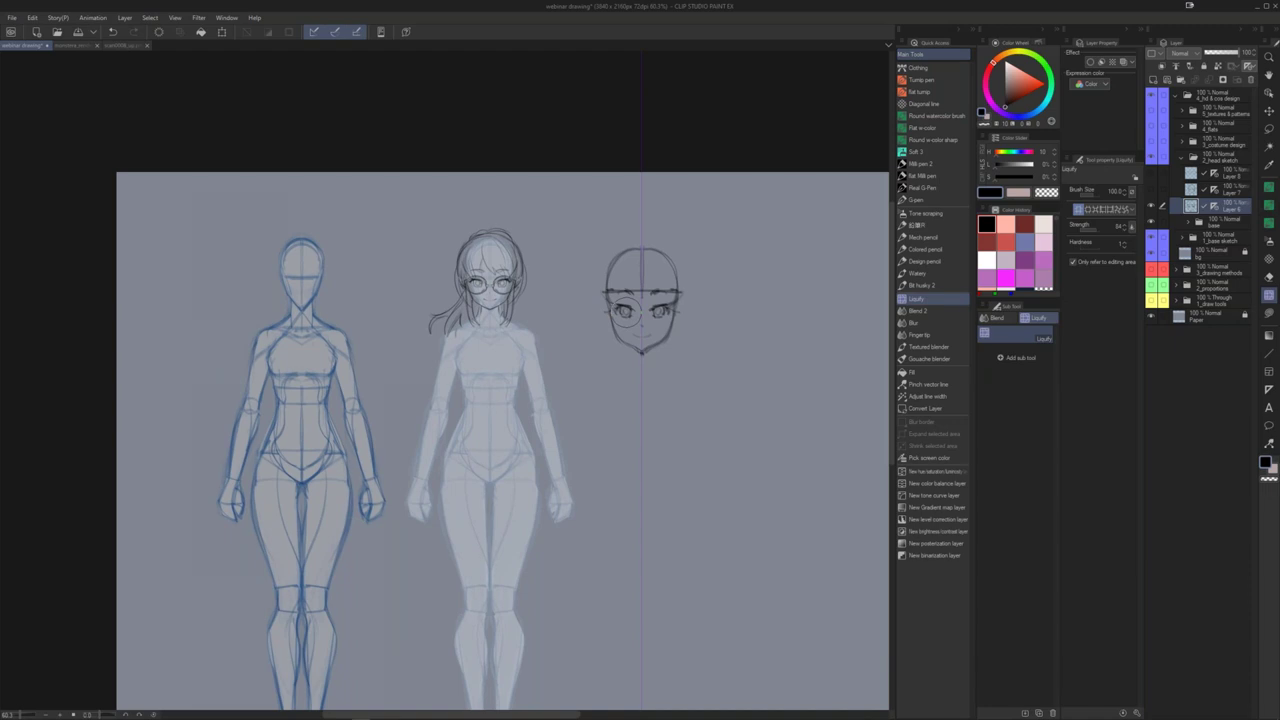
pyautogui.press('[')
pyautogui.scroll(1, 625, 312)
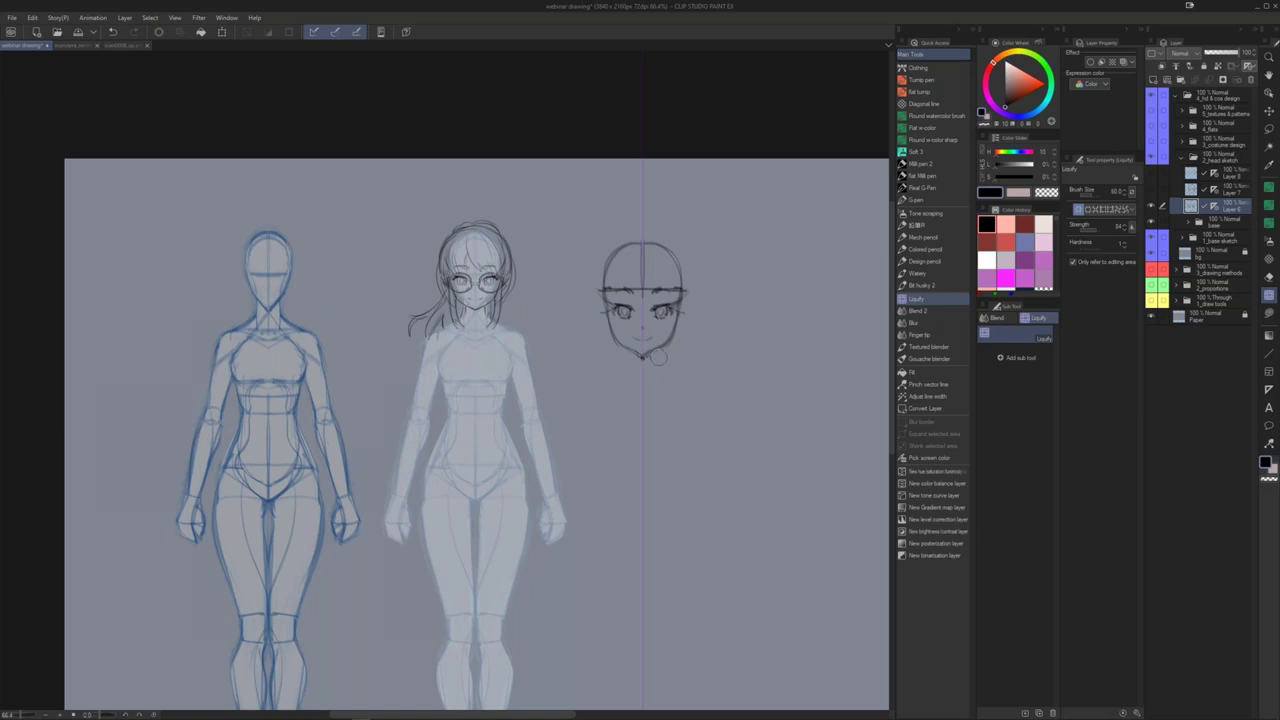
pyautogui.press('g')
pyautogui.press('Delete')
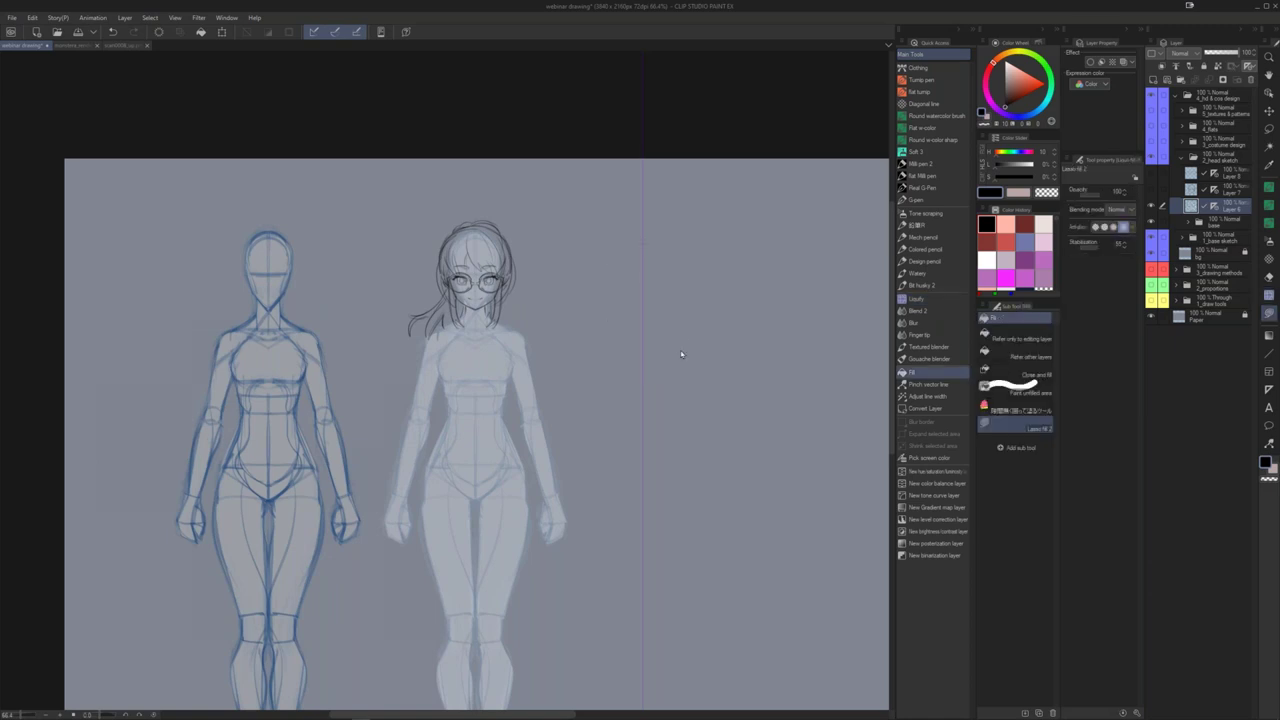
pyautogui.hotkey('ctrl', 'z')
pyautogui.hotkey('ctrl', 'z')
# Step: Lasso and clear the stray construction lines around the chin and jaw
pyautogui.press('m')
pyautogui.moveTo(676, 340)
pyautogui.mouseDown()
pyautogui.moveTo(669, 350)
pyautogui.moveTo(689, 330)
pyautogui.moveTo(663, 362)
pyautogui.mouseUp()
pyautogui.press('Delete')
pyautogui.hotkey('ctrl', 'd')
pyautogui.press('g')
pyautogui.press('m')
pyautogui.hotkey('ctrl', 'd')
# Step: Lasso and clear the vertical centre line on the forehead
pyautogui.press('g')
pyautogui.press('m')
pyautogui.moveTo(651, 291)
pyautogui.mouseDown()
pyautogui.moveTo(618, 315)
pyautogui.moveTo(643, 272)
pyautogui.moveTo(607, 292)
pyautogui.moveTo(642, 277)
pyautogui.moveTo(634, 292)
pyautogui.moveTo(638, 278)
pyautogui.mouseUp()
pyautogui.press('Delete')
pyautogui.hotkey('ctrl', 'd')
pyautogui.press('g')
pyautogui.press('Delete')
pyautogui.hotkey('ctrl', 'z')
pyautogui.hotkey('ctrl', 'z')
# Step: Lasso and clear the horizontal brow guide across the forehead, keeping the eyebrows
pyautogui.press('m')
pyautogui.press('Delete')
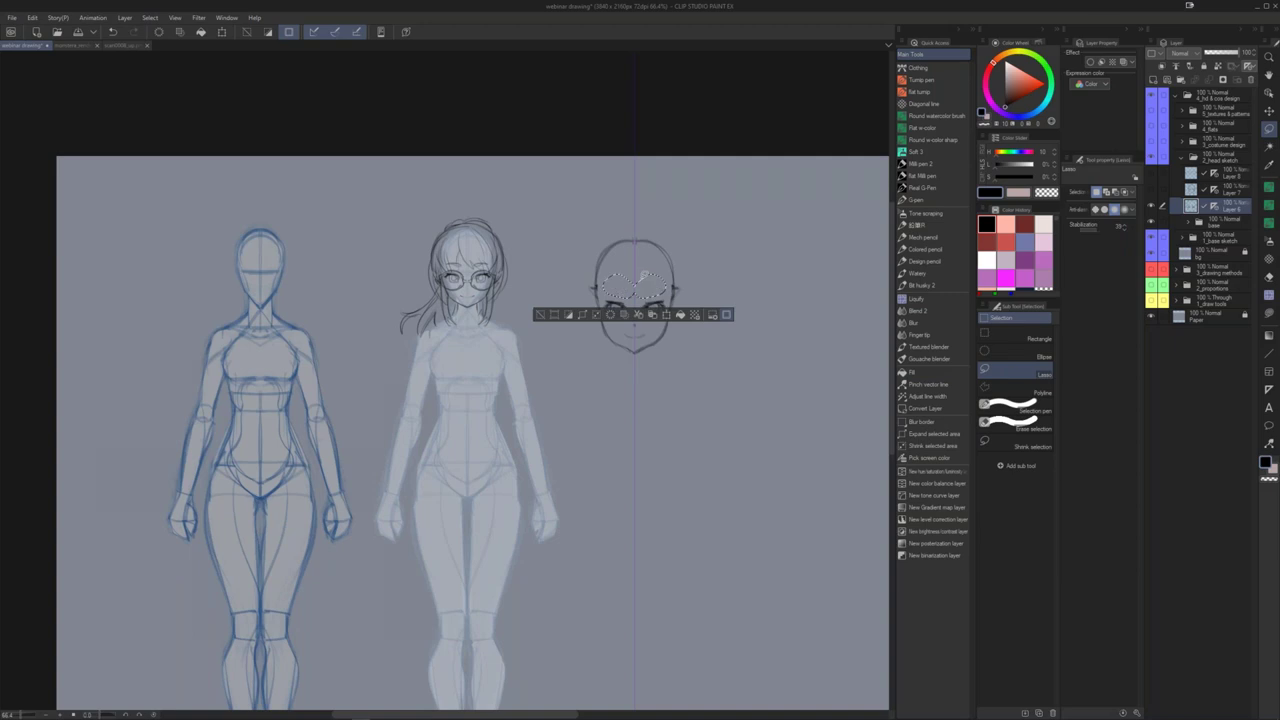
pyautogui.hotkey('ctrl', 'd')
pyautogui.press('b')
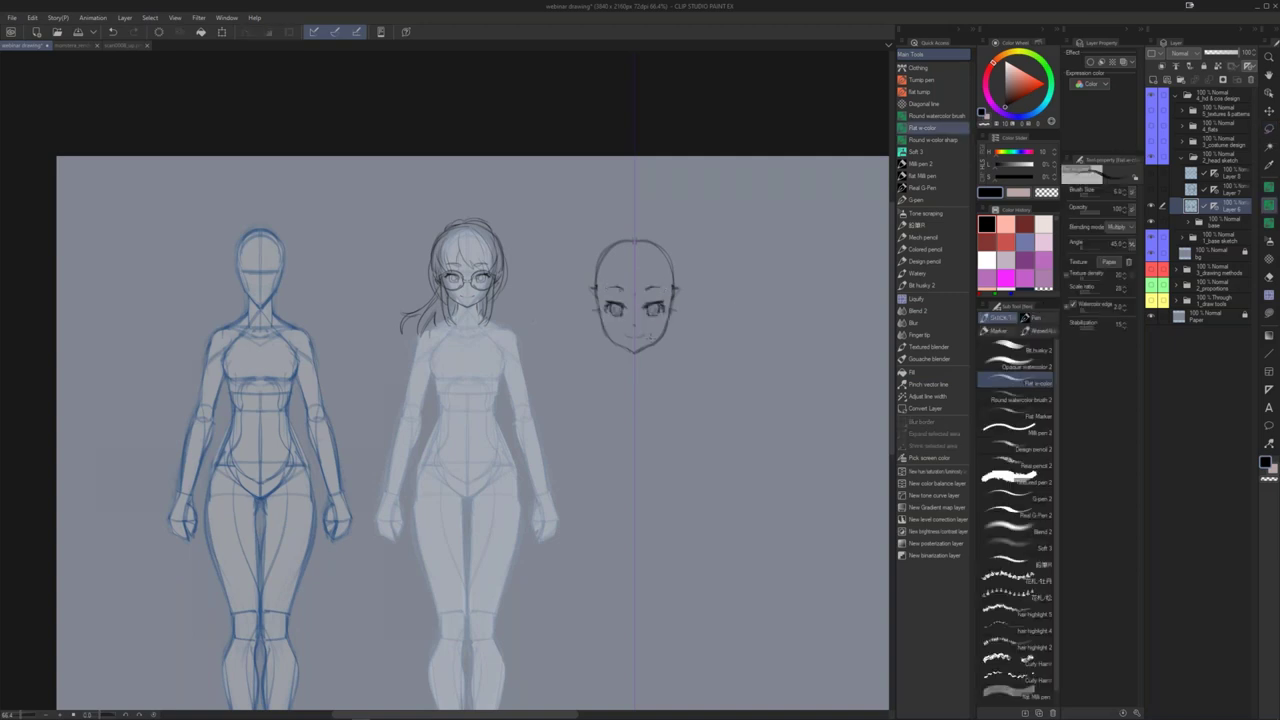
# Step: Clear the guide line ends sticking out beyond both sides of the head, undoing the rejected chin stroke
pyautogui.moveTo(618, 347); pyautogui.dragTo(635, 351)
pyautogui.hotkey('ctrl', 'z')
pyautogui.click(656, 296)
pyautogui.moveTo(656, 296)
pyautogui.mouseDown()
pyautogui.moveTo(634, 306)
pyautogui.moveTo(634, 290)
pyautogui.moveTo(586, 293)
pyautogui.mouseUp()
pyautogui.press('g')
pyautogui.press('m')
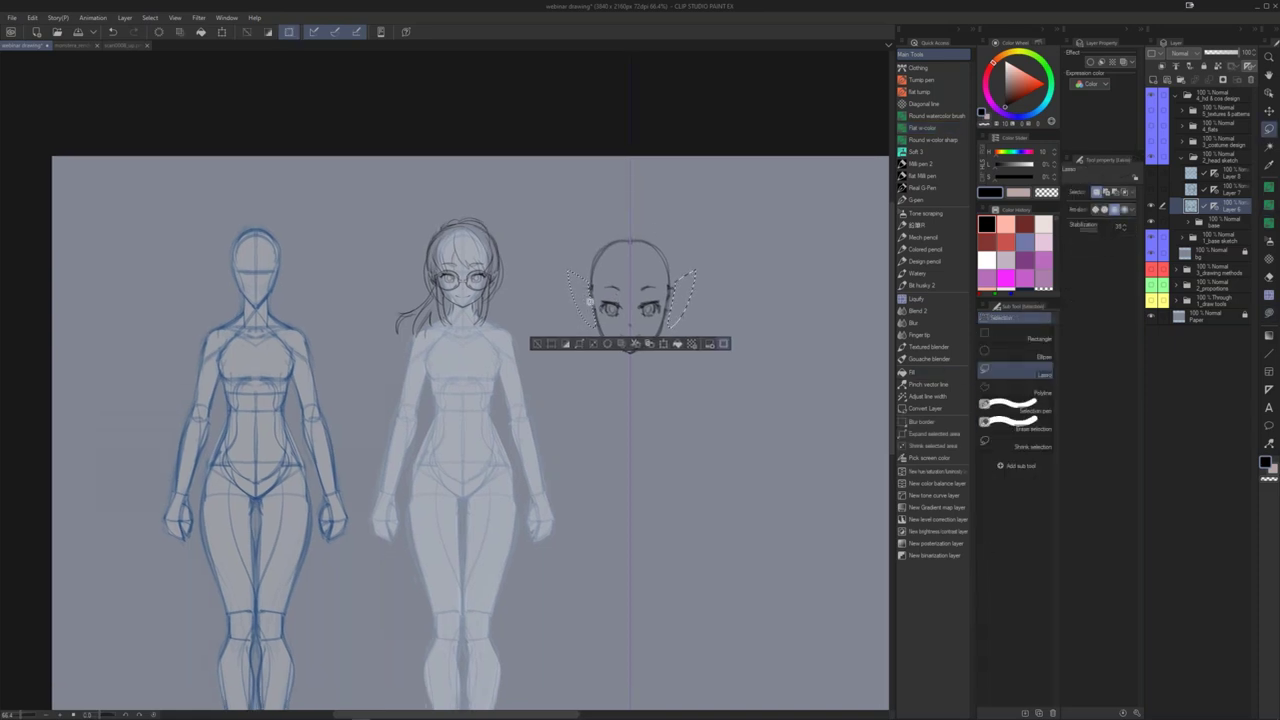
pyautogui.press('Delete')
pyautogui.hotkey('ctrl', 'd')
pyautogui.press('e')
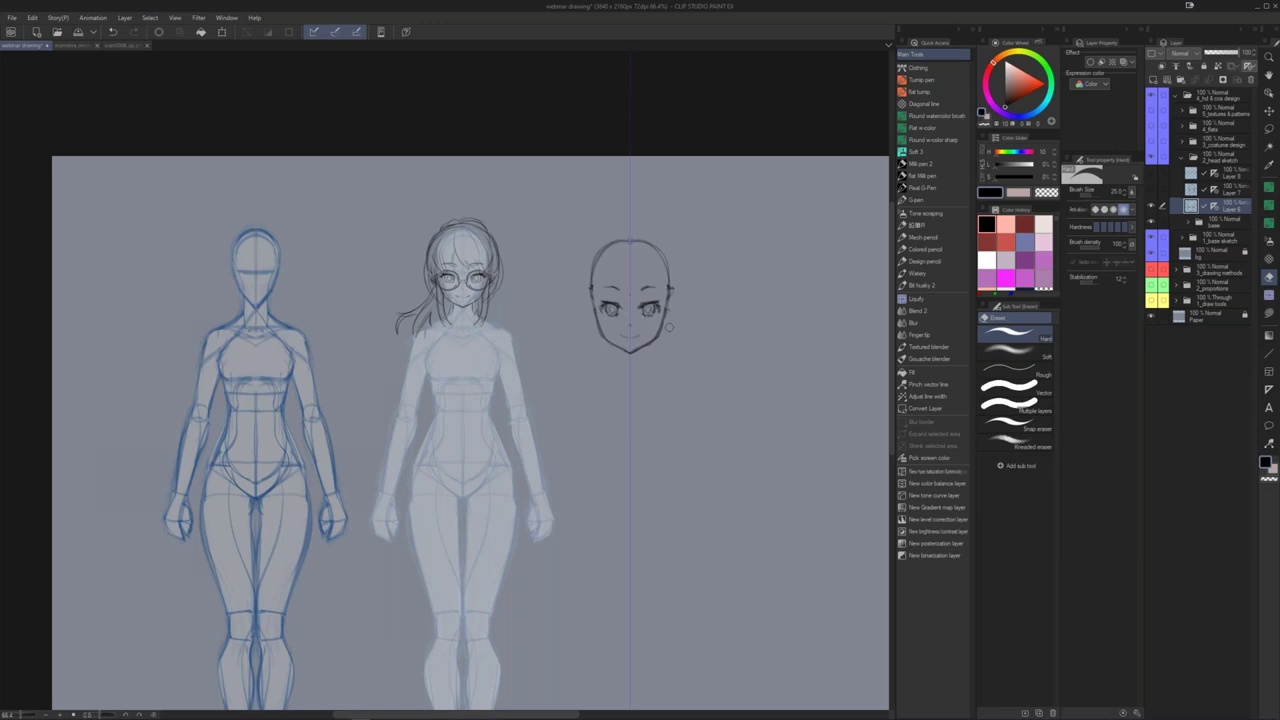
pyautogui.press('p')
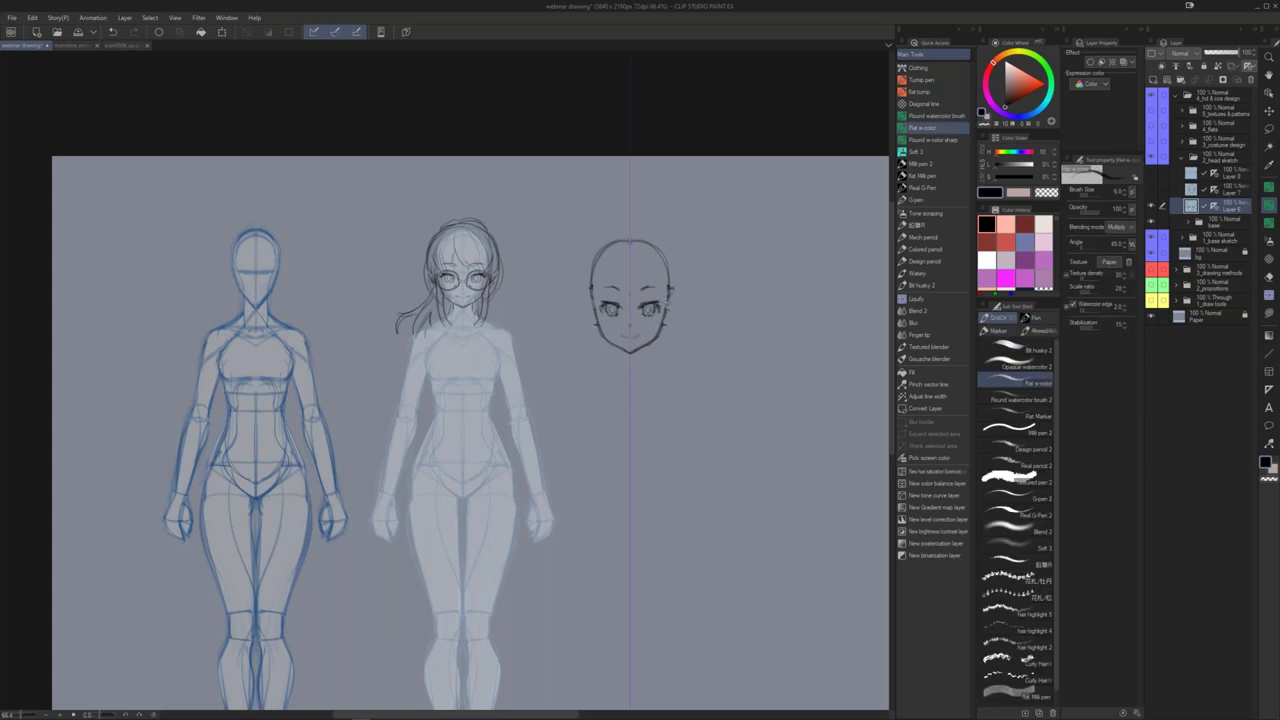
# Step: Draw an ear on each side of the head, from eye level down to the jaw
pyautogui.moveTo(590, 300); pyautogui.dragTo(587, 320)
pyautogui.moveTo(668, 304); pyautogui.dragTo(672, 328)
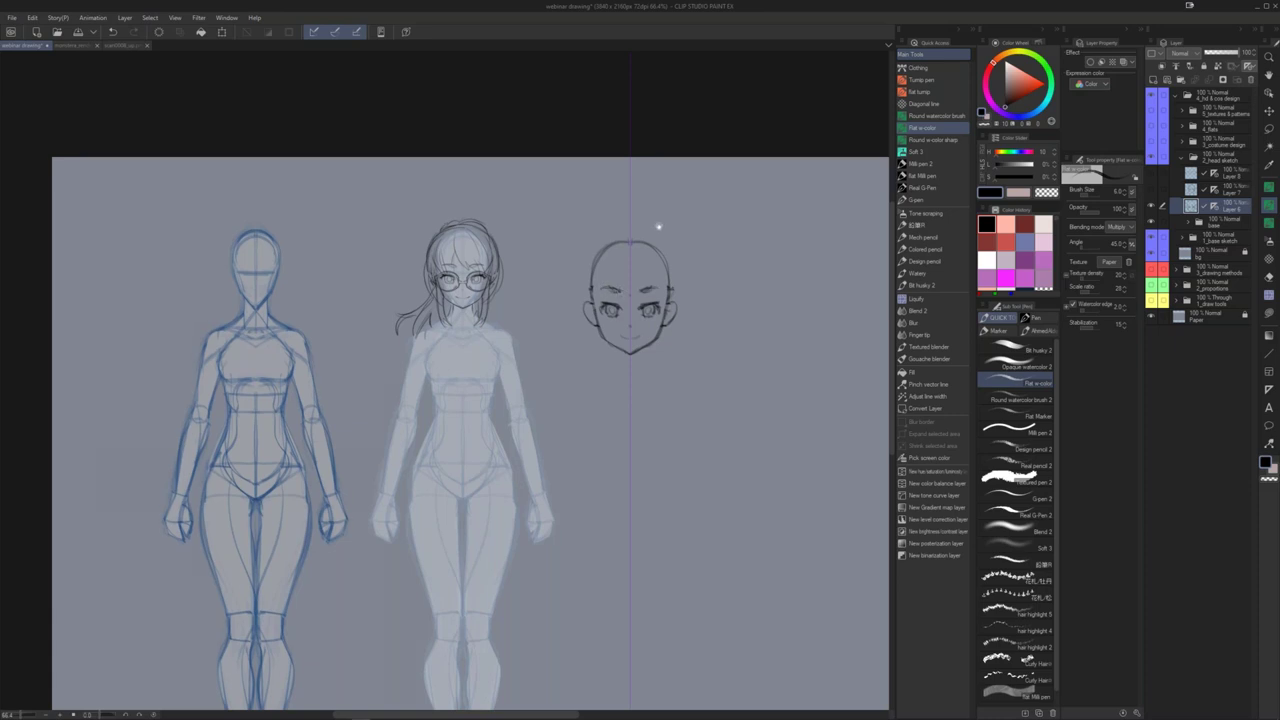
pyautogui.moveTo(658, 226); pyautogui.dragTo(655, 242)
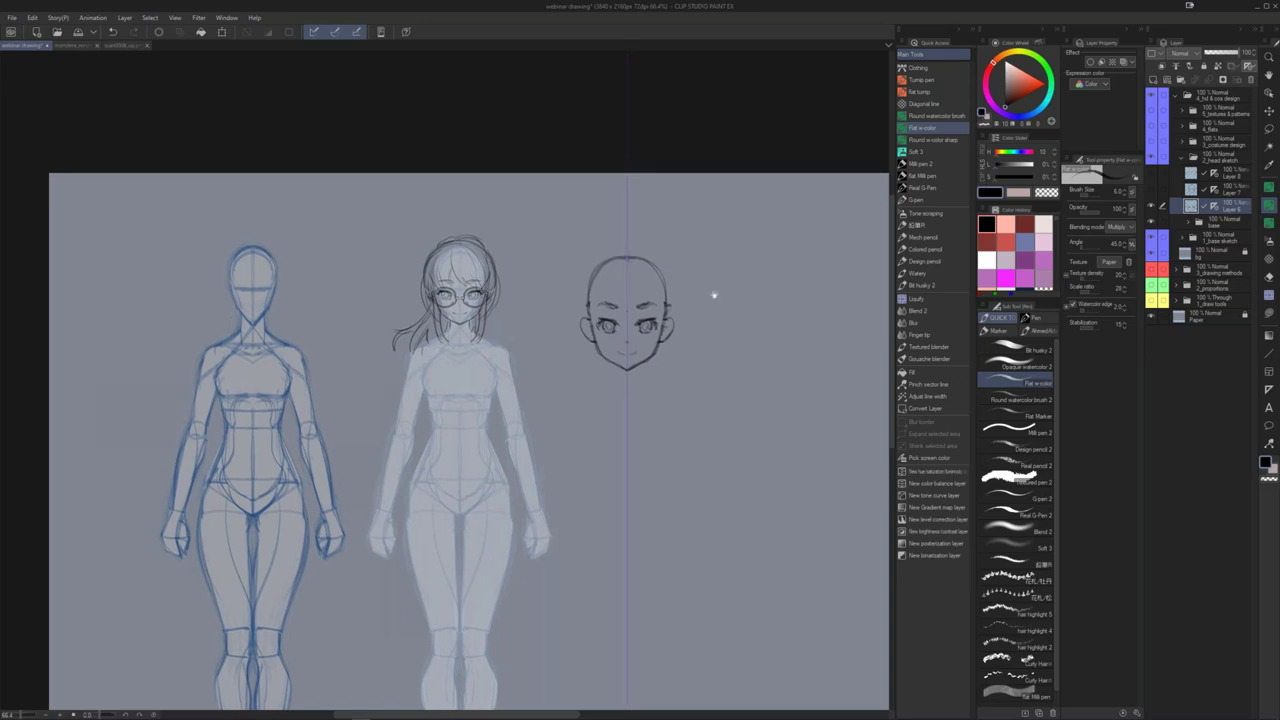
pyautogui.scroll(-1, 706, 288)
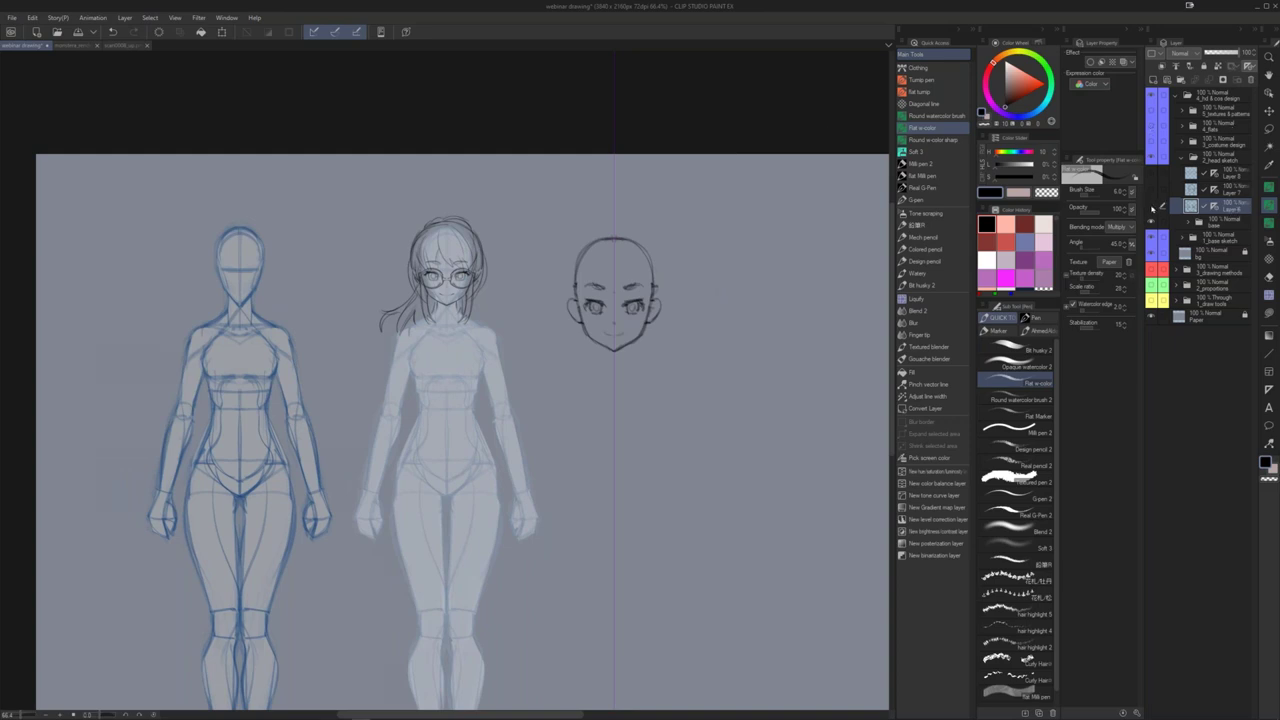
# Step: Turn off the head layer's symmetry ruler and sketch an asymmetrical fringe across the forehead
pyautogui.click(1152, 209)
pyautogui.click(1214, 207)
pyautogui.moveTo(593, 340)
pyautogui.mouseDown()
pyautogui.moveTo(616, 337)
pyautogui.moveTo(622, 361)
pyautogui.mouseUp()
pyautogui.press('m')
pyautogui.moveTo(640, 304)
pyautogui.mouseDown()
pyautogui.moveTo(640, 320)
pyautogui.moveTo(626, 300)
pyautogui.moveTo(683, 319)
pyautogui.mouseUp()
pyautogui.hotkey('ctrl', 'd')
pyautogui.press('b')
pyautogui.moveTo(627, 300)
pyautogui.mouseDown()
pyautogui.moveTo(635, 322)
pyautogui.moveTo(606, 323)
pyautogui.moveTo(622, 254)
pyautogui.moveTo(641, 251)
pyautogui.moveTo(598, 315)
pyautogui.mouseUp()
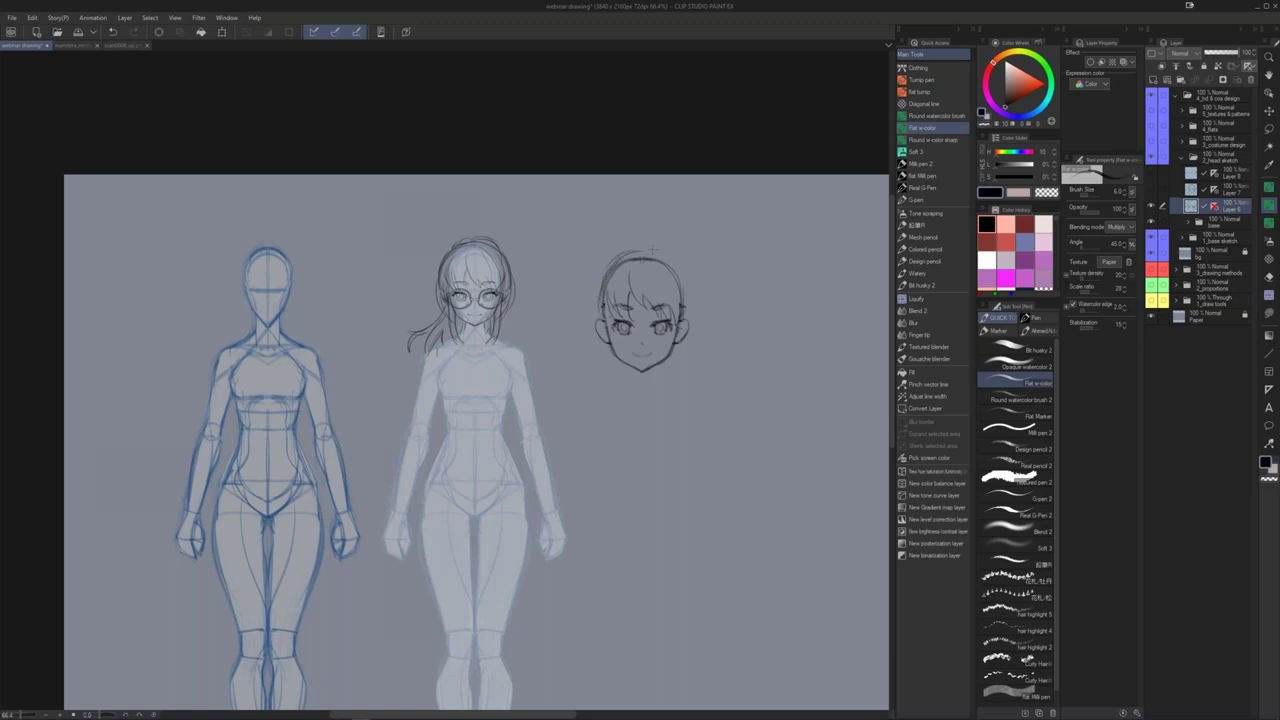
# Step: Draw the loose hair outline around the skull and refine the fringe strands, clearing unwanted lines
pyautogui.moveTo(670, 262); pyautogui.dragTo(689, 312)
pyautogui.moveTo(601, 275); pyautogui.dragTo(597, 296)
pyautogui.moveTo(630, 343)
pyautogui.mouseDown()
pyautogui.moveTo(640, 202)
pyautogui.moveTo(656, 200)
pyautogui.mouseUp()
pyautogui.press('m')
pyautogui.hotkey('ctrl', 'd')
pyautogui.press('b')
pyautogui.press('b')
pyautogui.press('b')
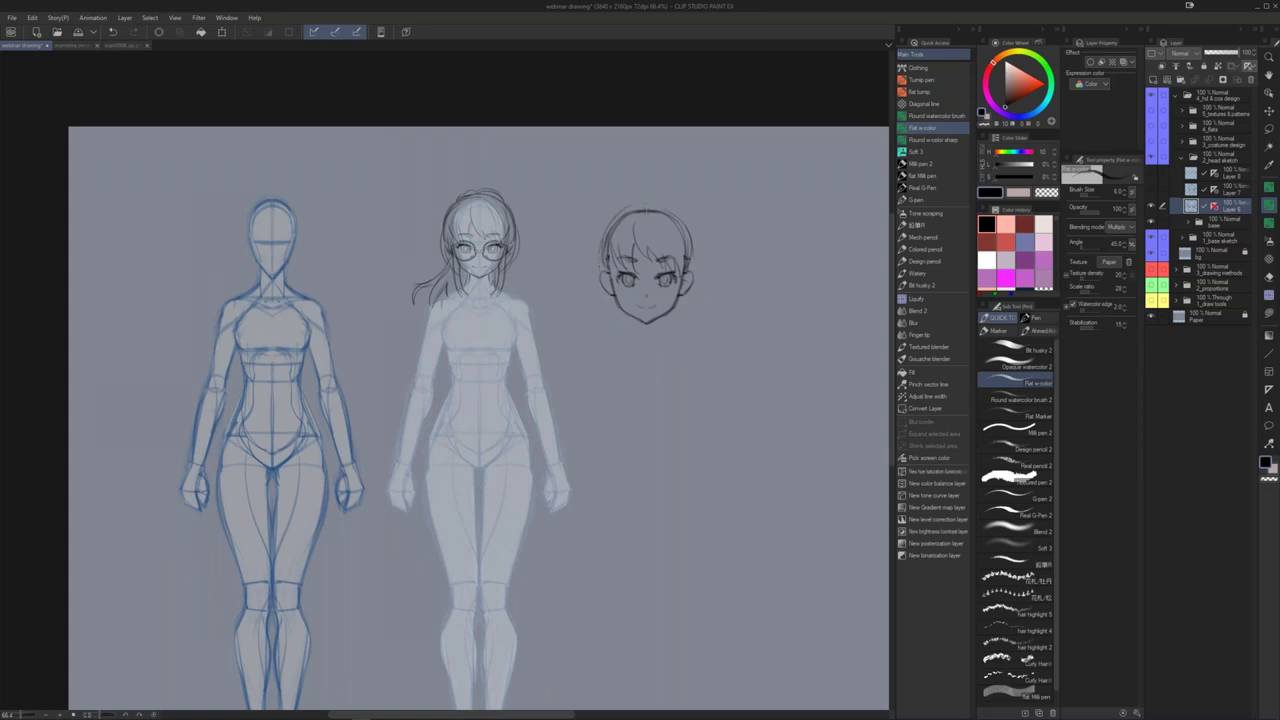
pyautogui.moveTo(657, 224); pyautogui.dragTo(627, 251)
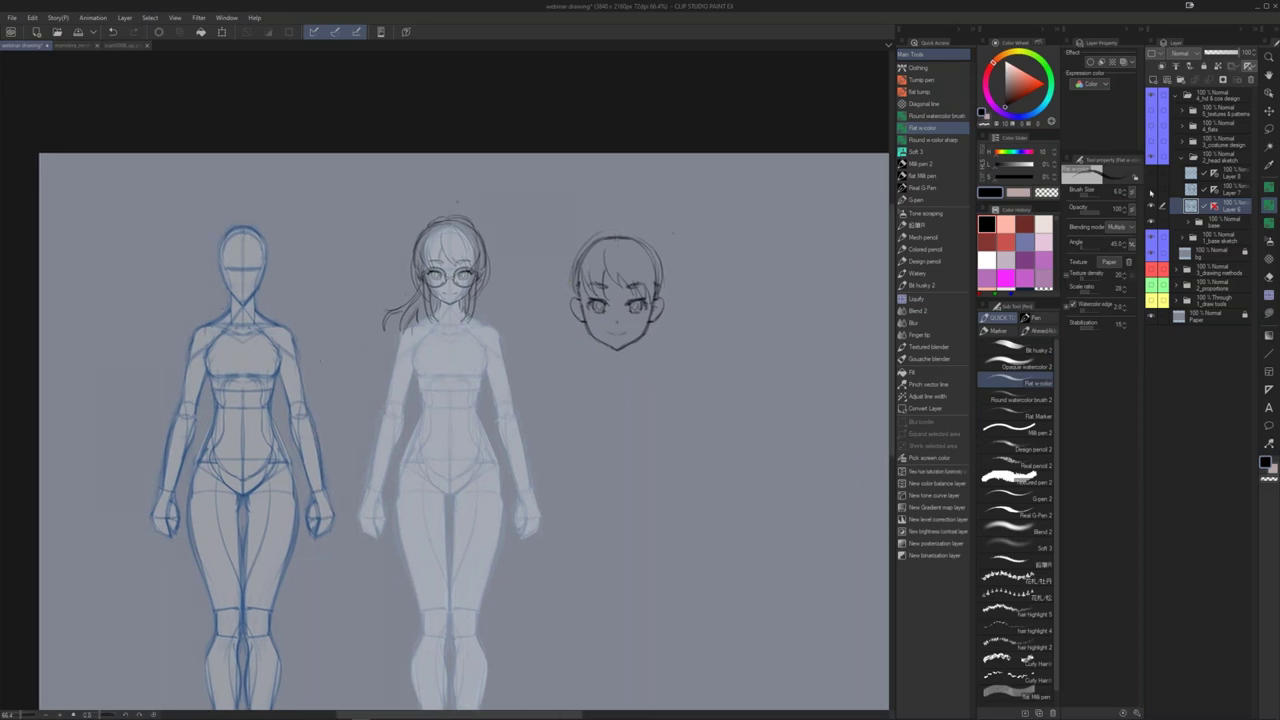
# Step: Turn the symmetry ruler back on and draw the neck and long side locks framing the face
pyautogui.moveTo(634, 351)
pyautogui.mouseDown()
pyautogui.moveTo(646, 347)
pyautogui.moveTo(613, 355)
pyautogui.mouseUp()
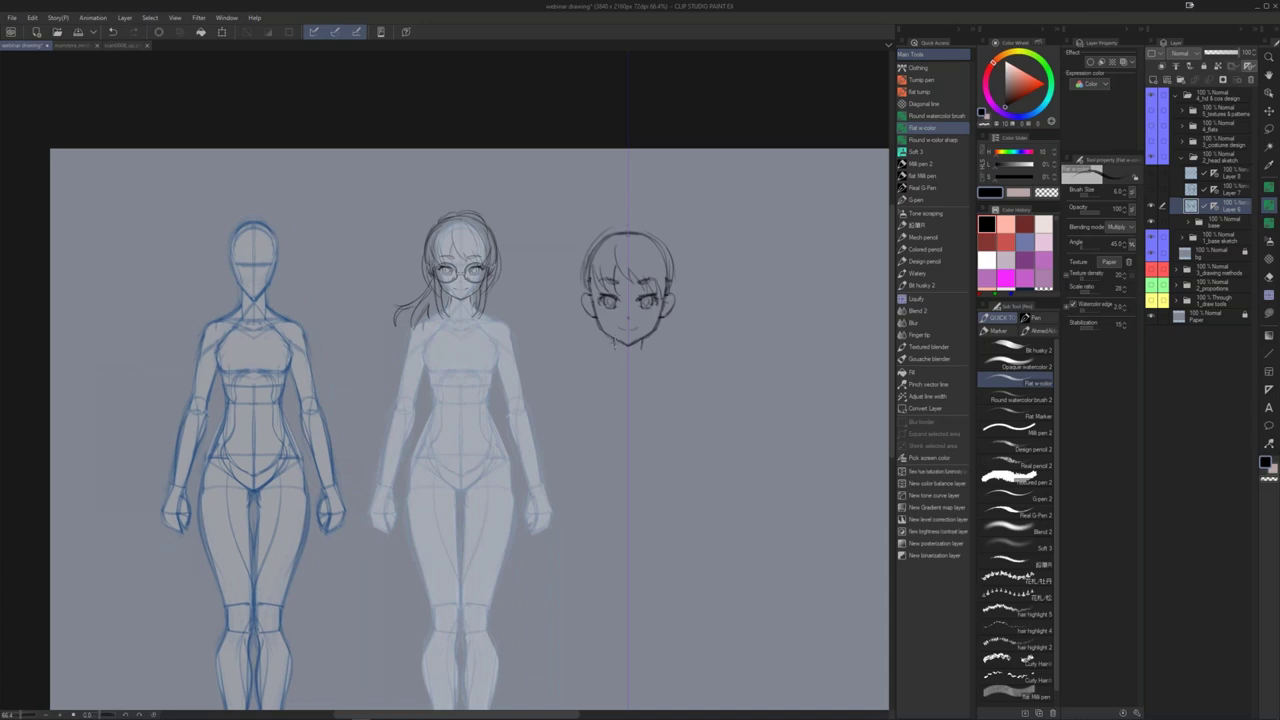
pyautogui.moveTo(613, 340); pyautogui.dragTo(606, 361)
pyautogui.moveTo(641, 340); pyautogui.dragTo(650, 361)
pyautogui.moveTo(600, 364); pyautogui.dragTo(656, 366)
pyautogui.moveTo(590, 306); pyautogui.dragTo(612, 383)
pyautogui.moveTo(604, 340)
pyautogui.mouseDown()
pyautogui.moveTo(610, 371)
pyautogui.moveTo(648, 364)
pyautogui.mouseUp()
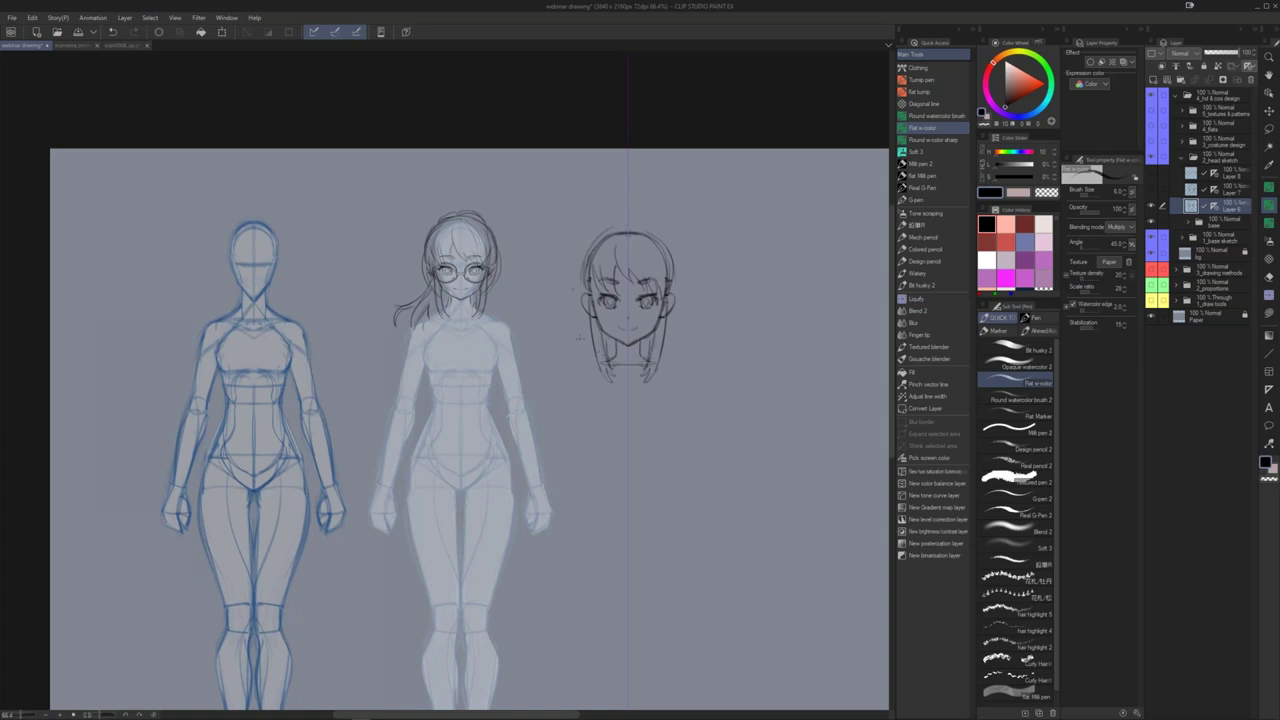
pyautogui.moveTo(575, 325); pyautogui.dragTo(550, 376)
pyautogui.moveTo(680, 326); pyautogui.dragTo(706, 378)
pyautogui.hotkey('ctrl', 'z')
pyautogui.hotkey('ctrl', 'z')
# Step: Turn off the symmetry ruler and sketch a ponytail on one side plus outer hair contours, undoing the rejected stroke
pyautogui.moveTo(725, 265); pyautogui.dragTo(716, 292)
pyautogui.moveTo(738, 345); pyautogui.dragTo(746, 326)
pyautogui.moveTo(628, 259)
pyautogui.mouseDown()
pyautogui.moveTo(660, 300)
pyautogui.moveTo(639, 345)
pyautogui.mouseUp()
pyautogui.moveTo(652, 347); pyautogui.dragTo(677, 315)
pyautogui.moveTo(693, 239)
pyautogui.mouseDown()
pyautogui.moveTo(648, 336)
pyautogui.moveTo(666, 312)
pyautogui.moveTo(652, 270)
pyautogui.moveTo(636, 324)
pyautogui.moveTo(647, 347)
pyautogui.mouseUp()
pyautogui.moveTo(653, 256); pyautogui.dragTo(641, 287)
pyautogui.hotkey('ctrl', 'z')
pyautogui.moveTo(700, 229); pyautogui.dragTo(706, 253)
pyautogui.moveTo(681, 276); pyautogui.dragTo(663, 287)
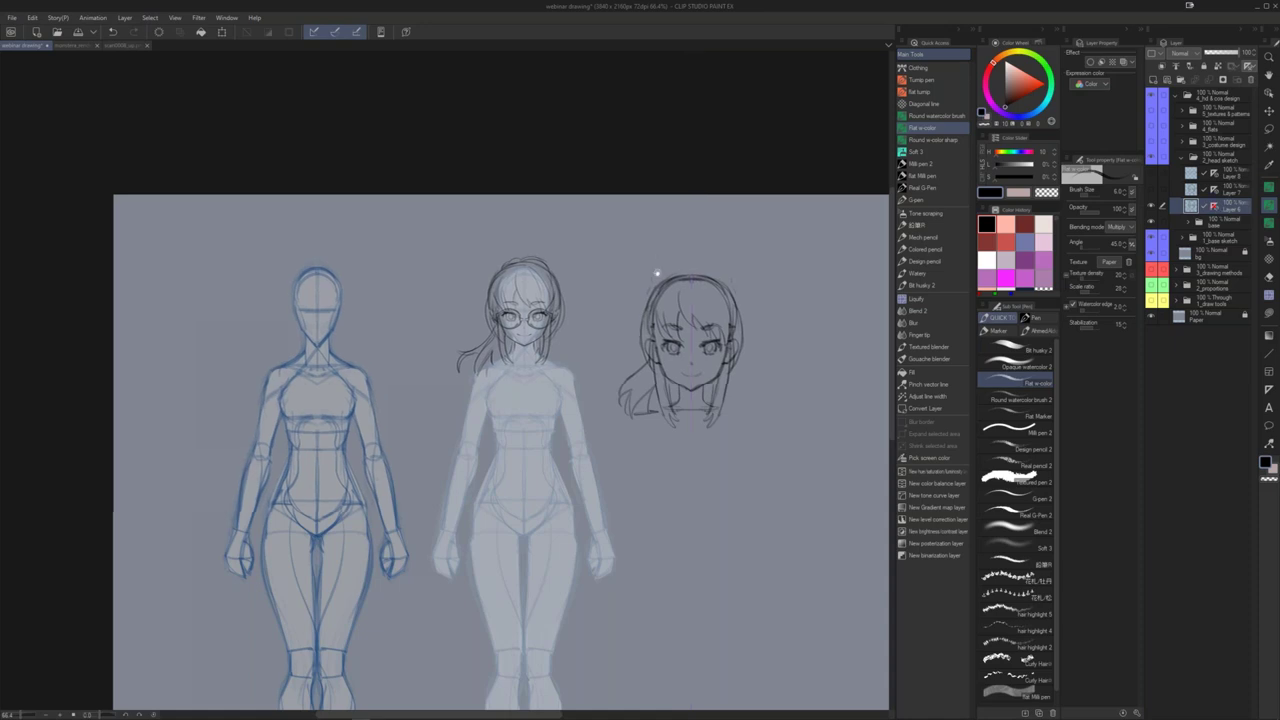
# Step: Add more hair strokes across the crown and the upper side of the head
pyautogui.scroll(1, 657, 277)
pyautogui.moveTo(690, 291); pyautogui.dragTo(724, 291)
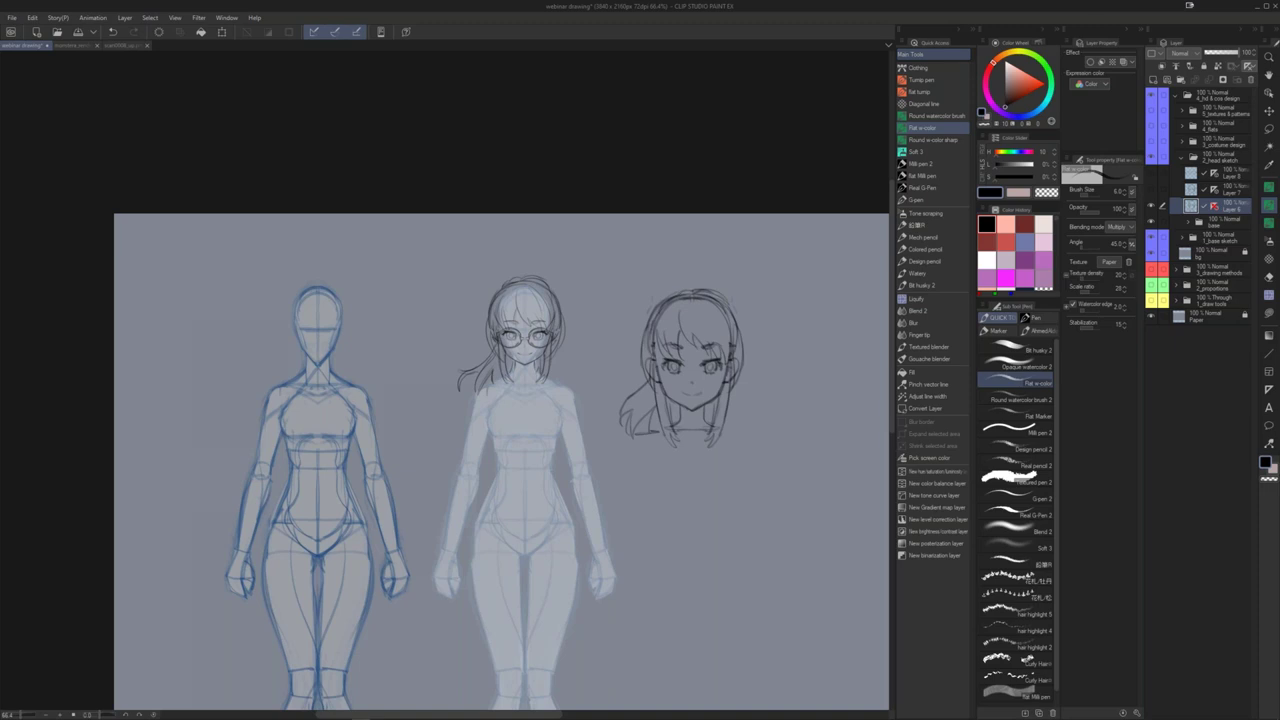
pyautogui.moveTo(763, 344); pyautogui.dragTo(738, 306)
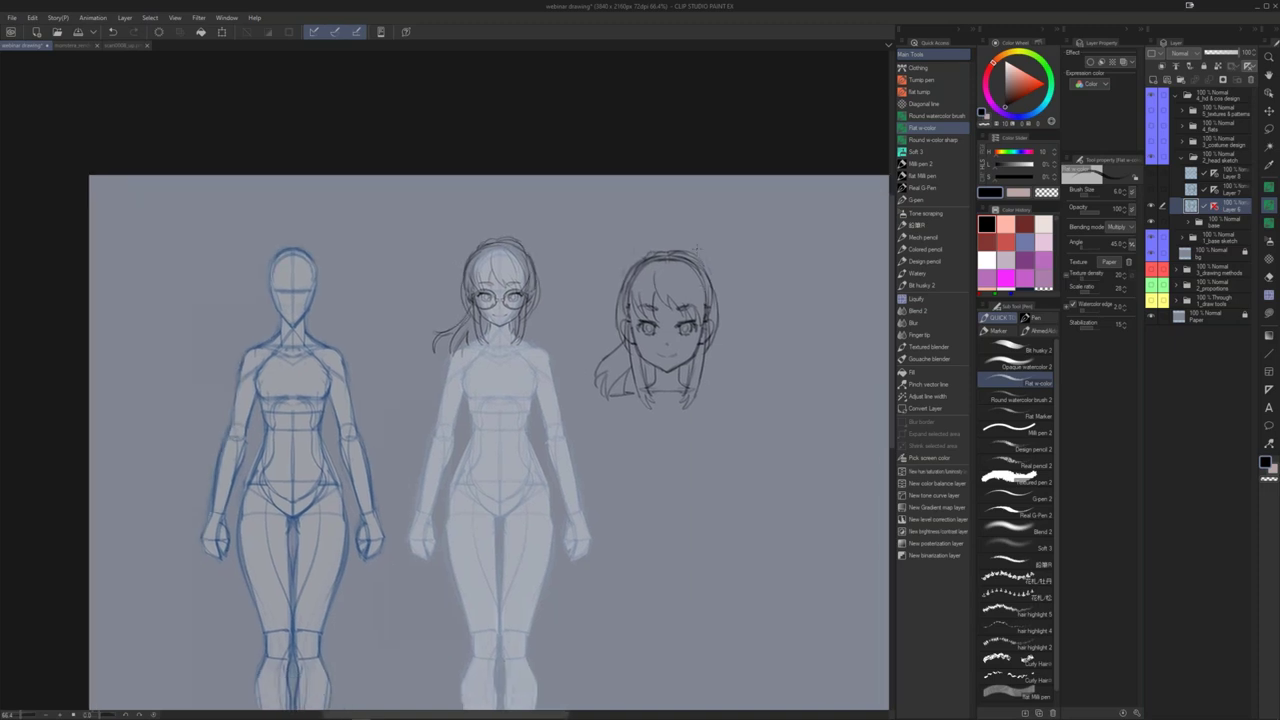
pyautogui.moveTo(697, 249); pyautogui.dragTo(684, 265)
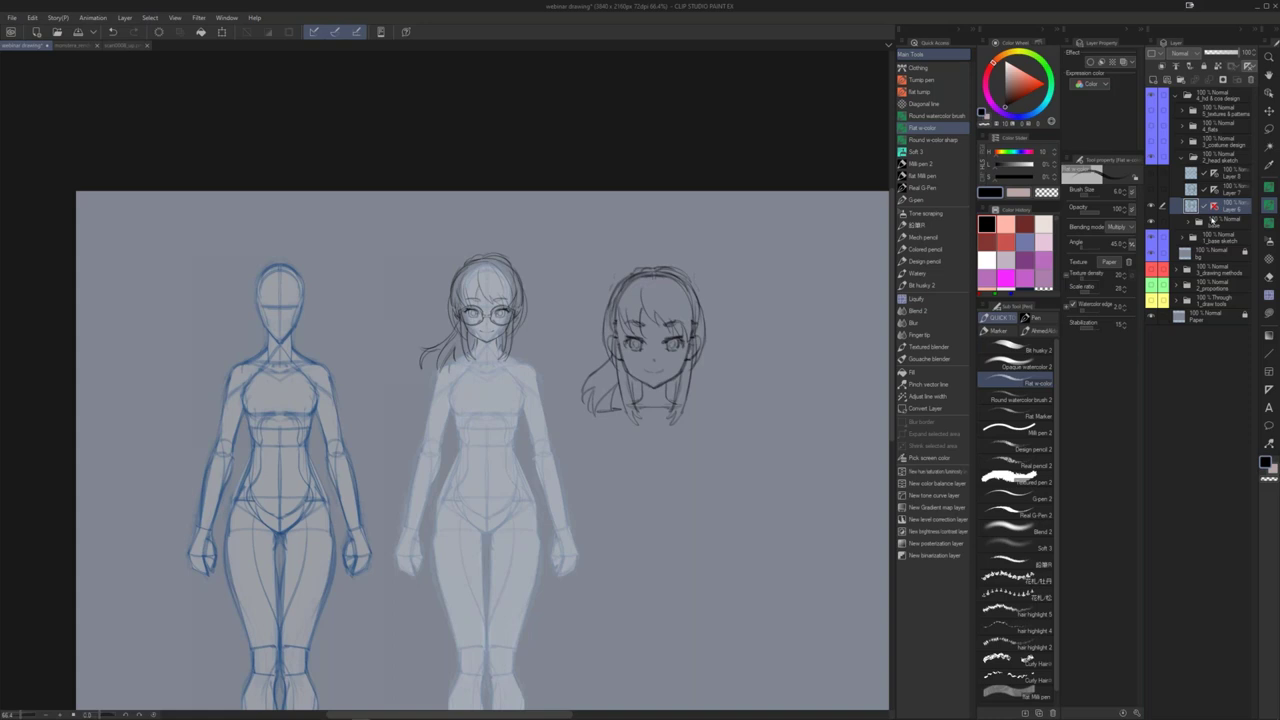
# Step: Turn the symmetry ruler back on and reshape the hair volume with Liquify at brush size 200
pyautogui.click(915, 298)
pyautogui.press(']')
pyautogui.press(']')
pyautogui.press(']')
pyautogui.press(']')
pyautogui.press(']')
pyautogui.press(']')
pyautogui.press(']')
pyautogui.press(']')
pyautogui.moveTo(704, 303); pyautogui.dragTo(713, 301)
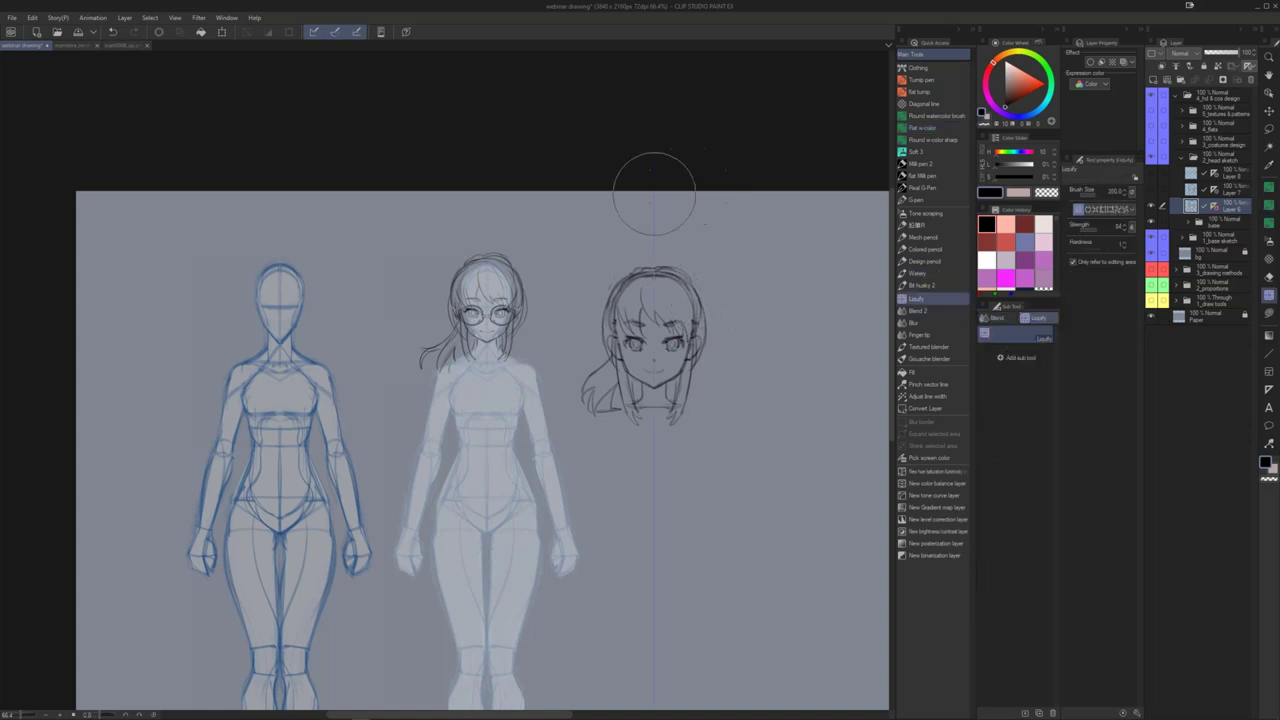
pyautogui.moveTo(607, 292); pyautogui.dragTo(602, 293)
pyautogui.moveTo(657, 406); pyautogui.dragTo(657, 397)
pyautogui.moveTo(767, 270); pyautogui.dragTo(768, 261)
# Step: Draw mirrored outer hair strands along both sides of the head, undoing the rejected strokes
pyautogui.press('b')
pyautogui.moveTo(692, 277); pyautogui.dragTo(706, 361)
pyautogui.hotkey('ctrl', 'z')
pyautogui.hotkey('ctrl', 'z')
pyautogui.moveTo(717, 297); pyautogui.dragTo(702, 297)
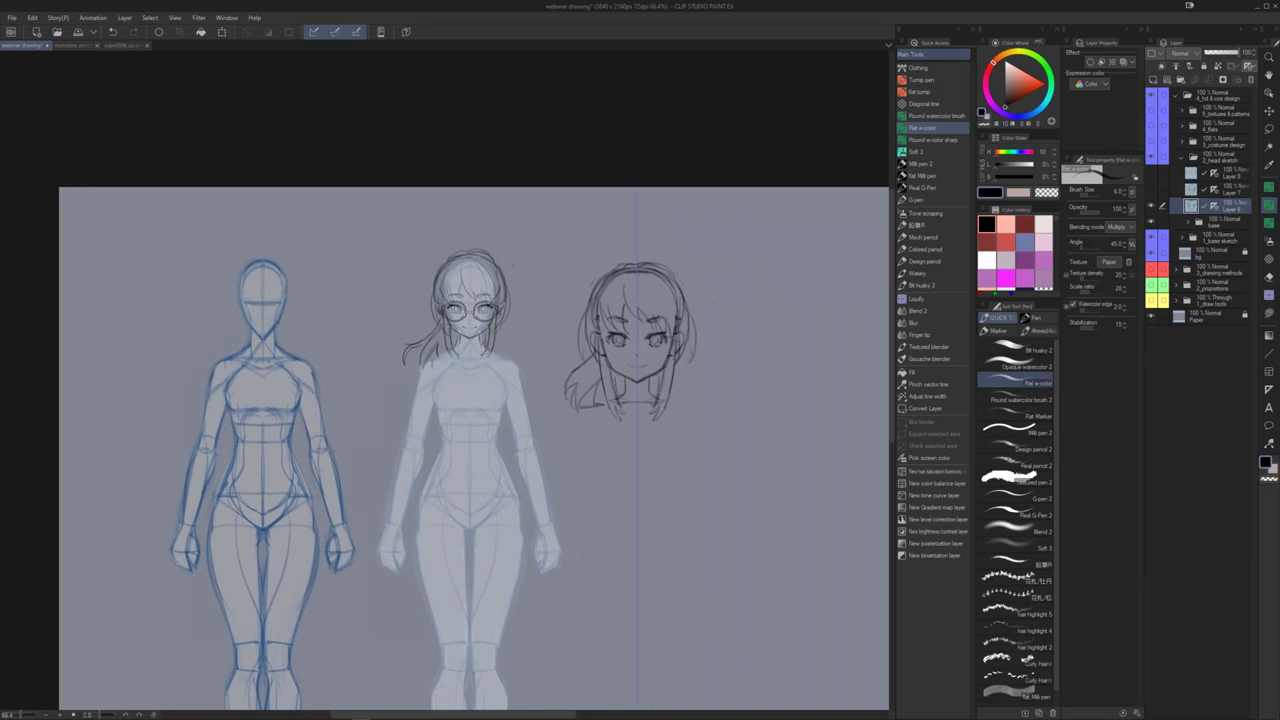
# Step: Add a new layer above the head sketch layer and reselect the head sketch layer
pyautogui.hotkey('ctrl', 'space')
pyautogui.click(655, 338)
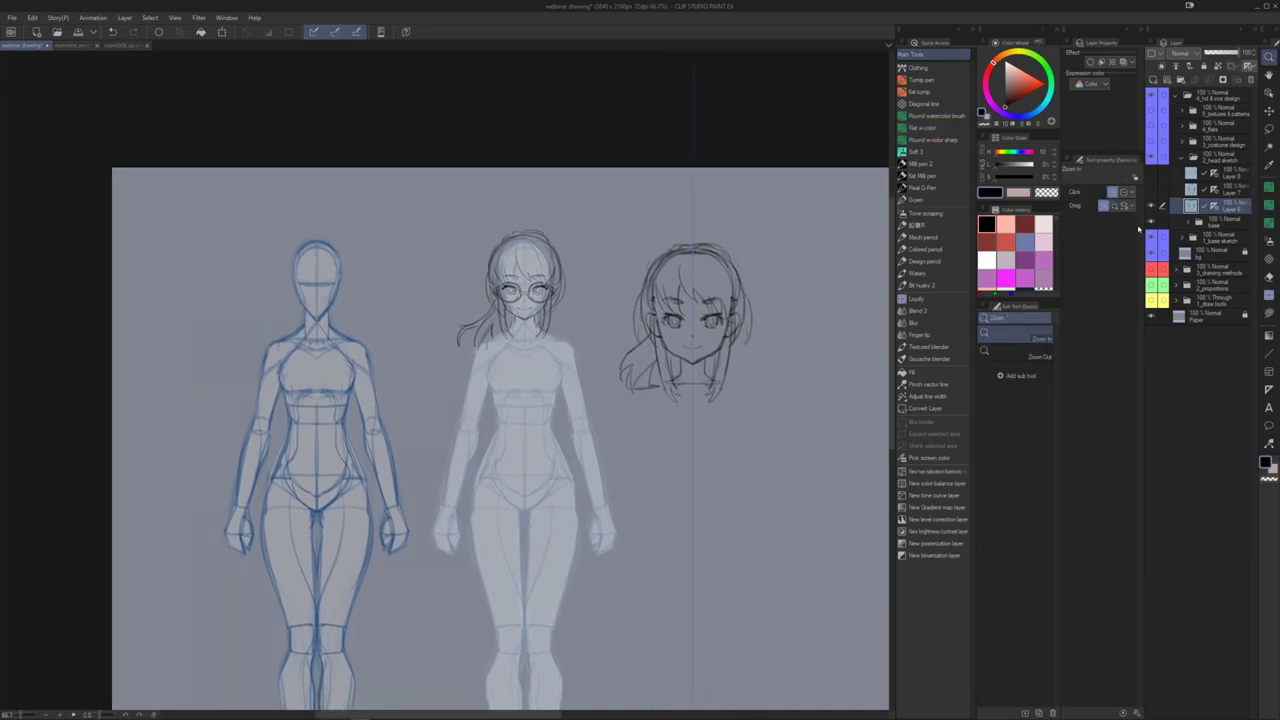
pyautogui.moveTo(706, 249); pyautogui.dragTo(686, 249)
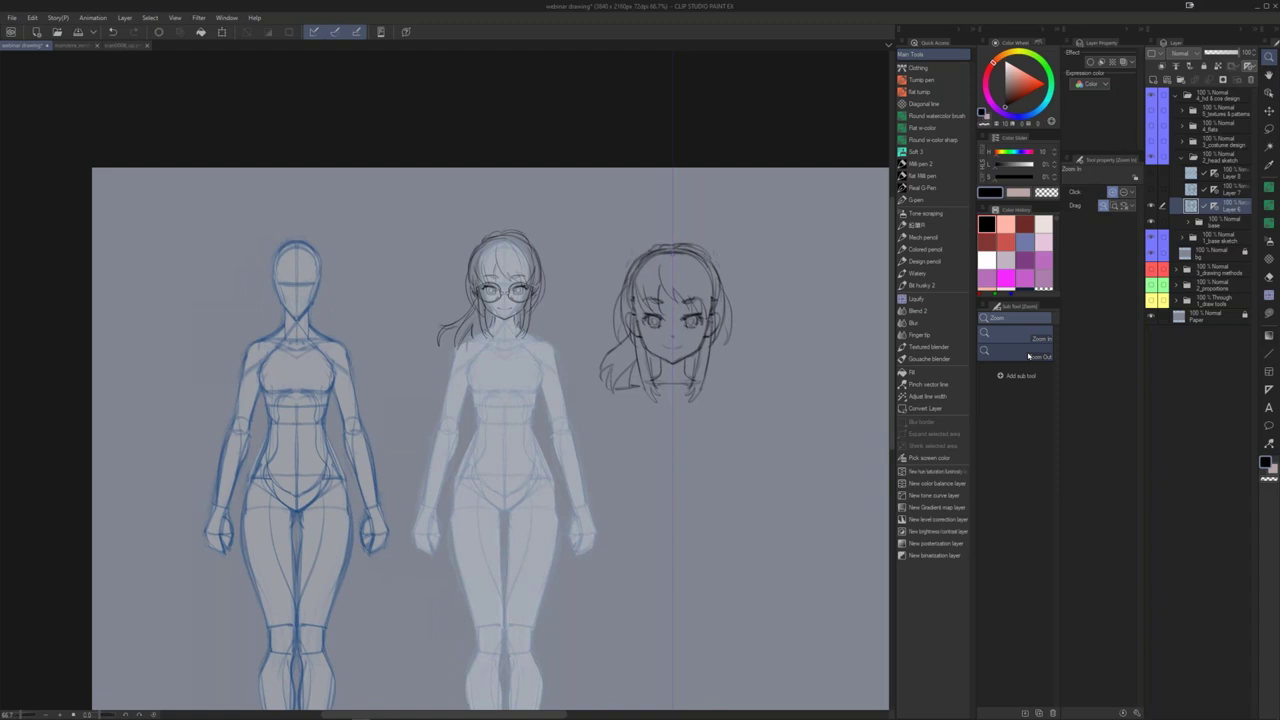
pyautogui.hotkey('ctrl', 'shift', 'n')
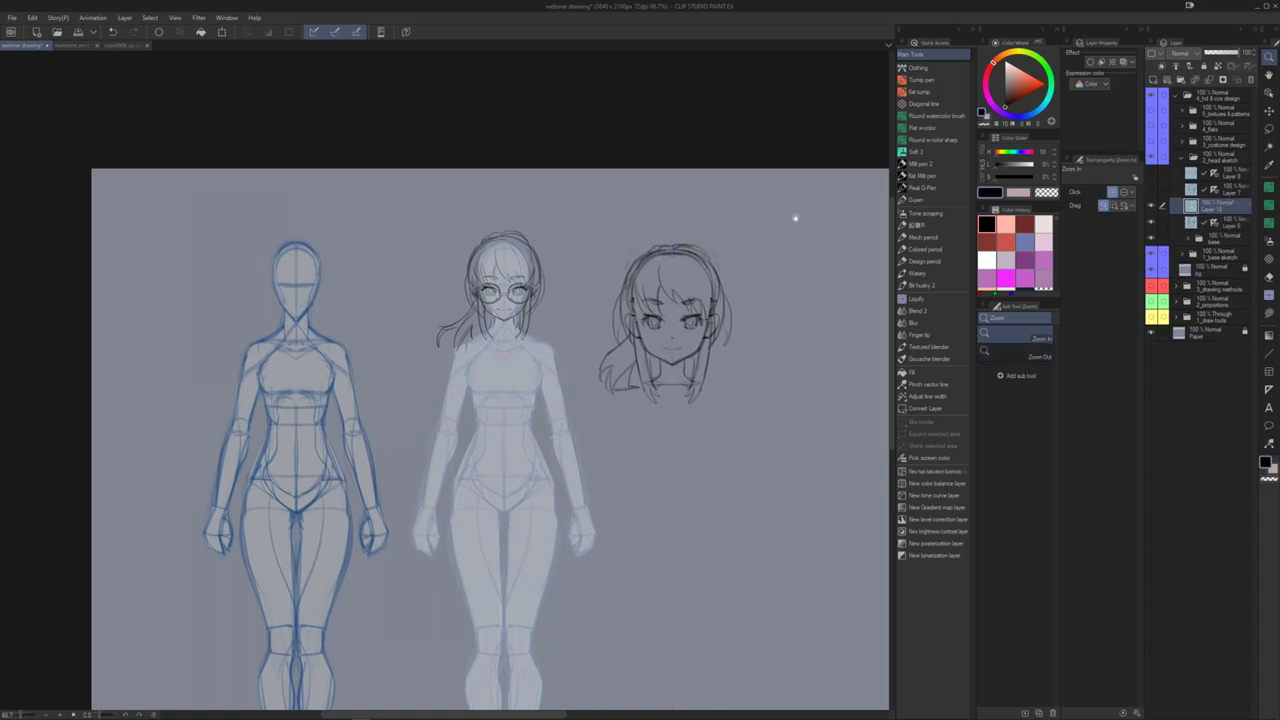
pyautogui.moveTo(794, 214); pyautogui.dragTo(781, 222)
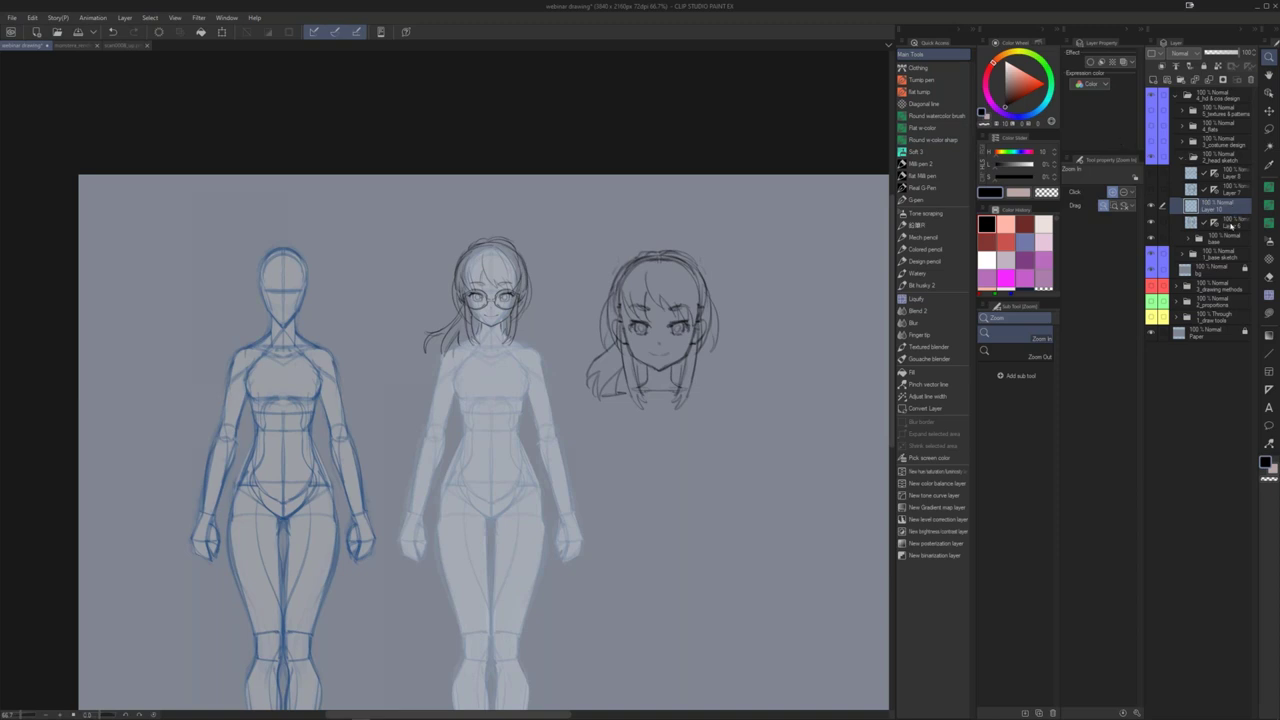
pyautogui.click(1227, 222)
pyautogui.click(1225, 222)
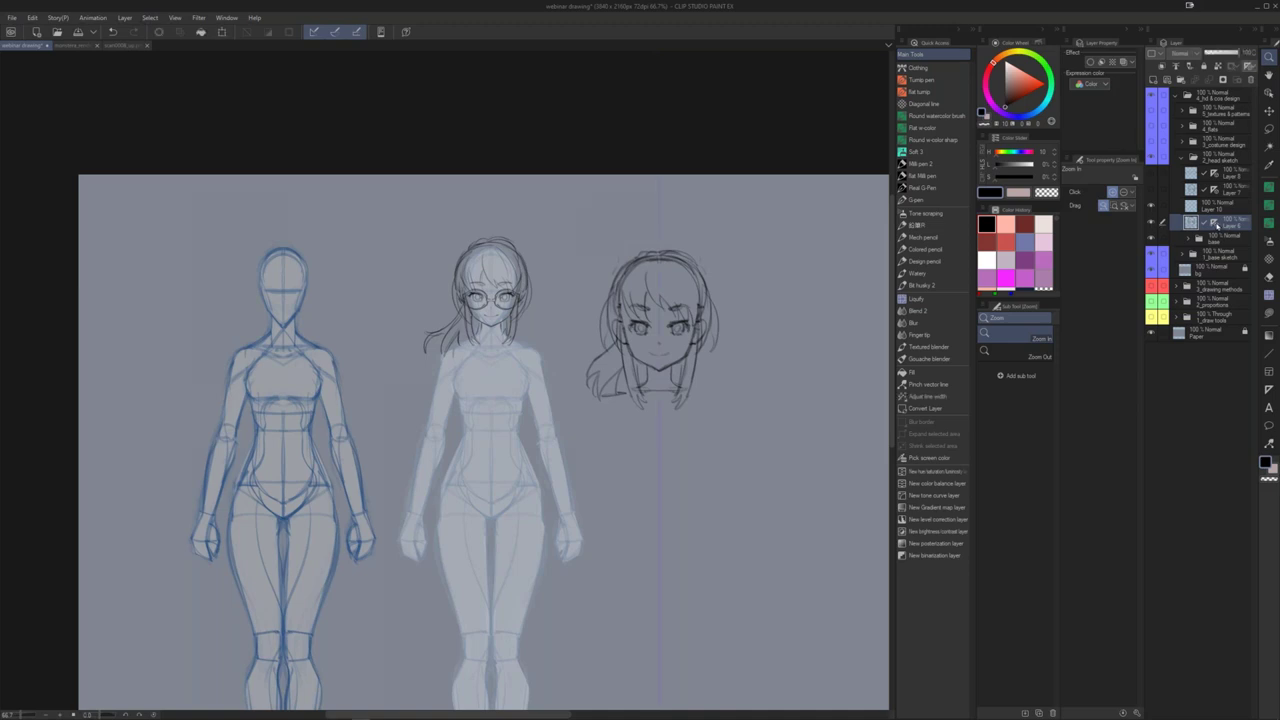
# Step: Copy the head sketch's symmetry ruler to the new layer above it and draw mirrored glasses over the eyes there
pyautogui.moveTo(1218, 226); pyautogui.dragTo(1201, 204)
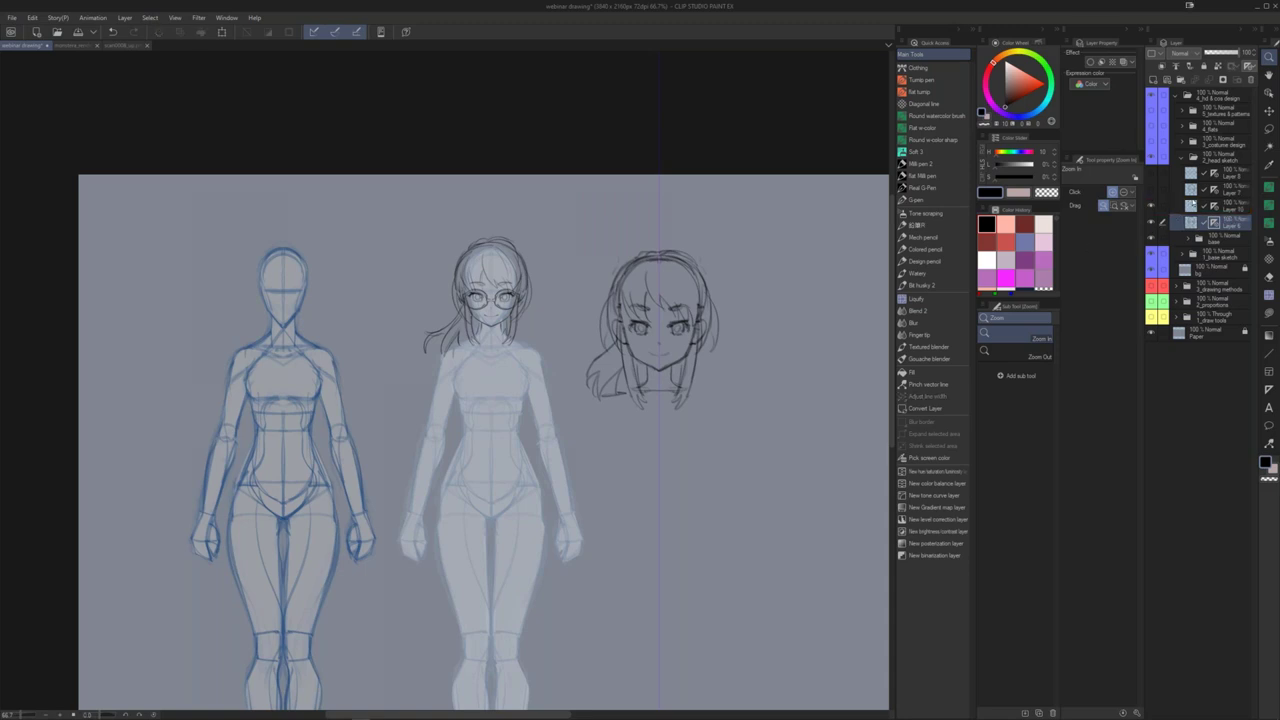
pyautogui.click(1193, 206)
pyautogui.moveTo(672, 262); pyautogui.dragTo(707, 215)
pyautogui.moveTo(658, 282); pyautogui.dragTo(693, 291)
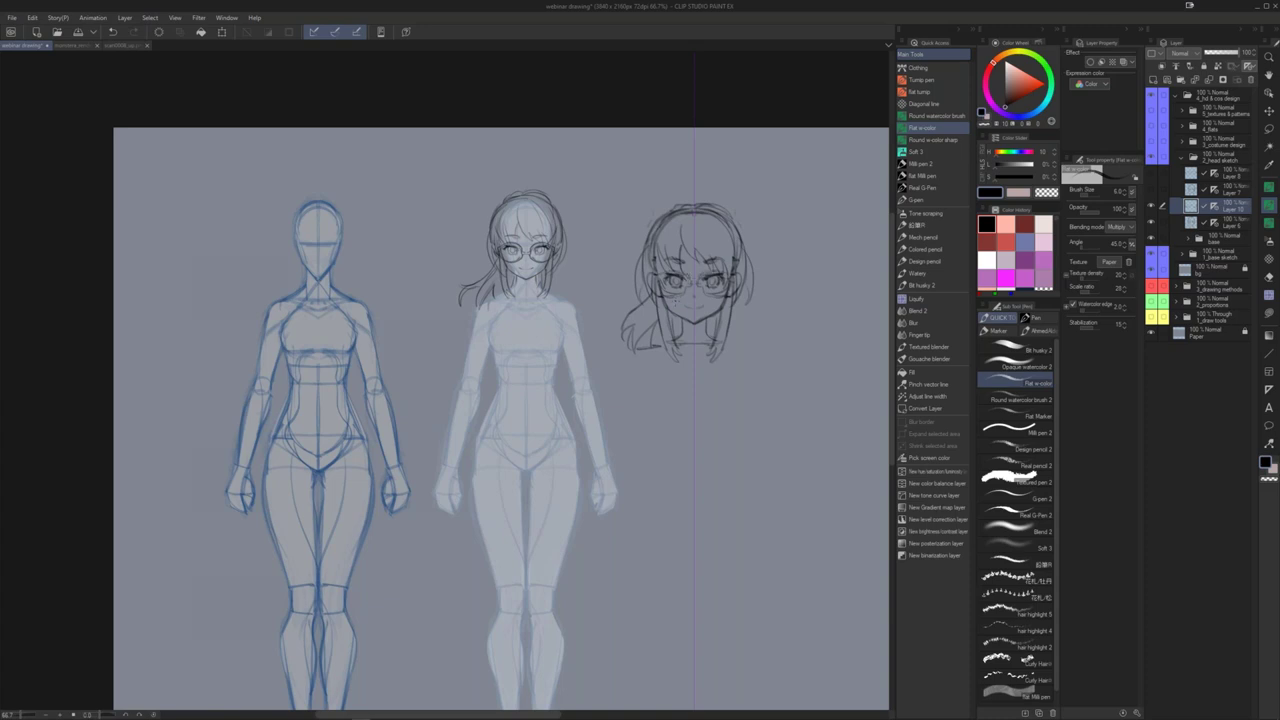
pyautogui.press('m')
pyautogui.moveTo(668, 291); pyautogui.dragTo(694, 295)
pyautogui.hotkey('ctrl', 'd')
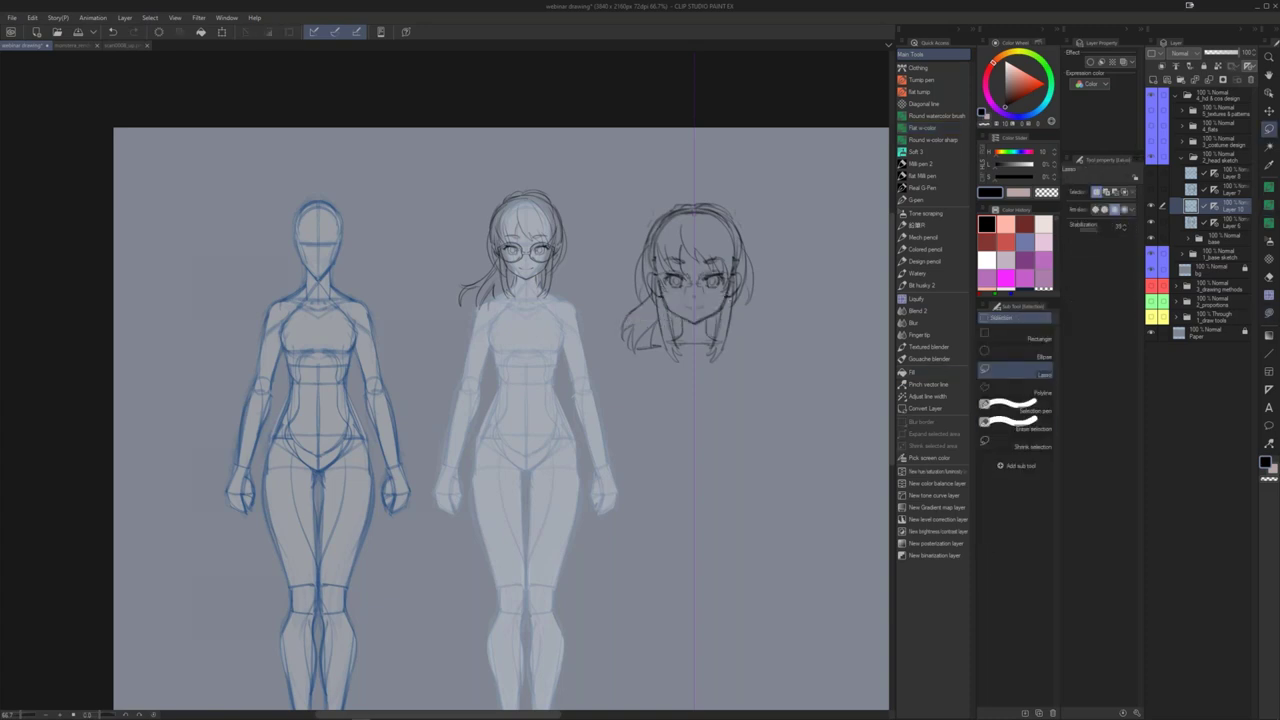
pyautogui.press('b')
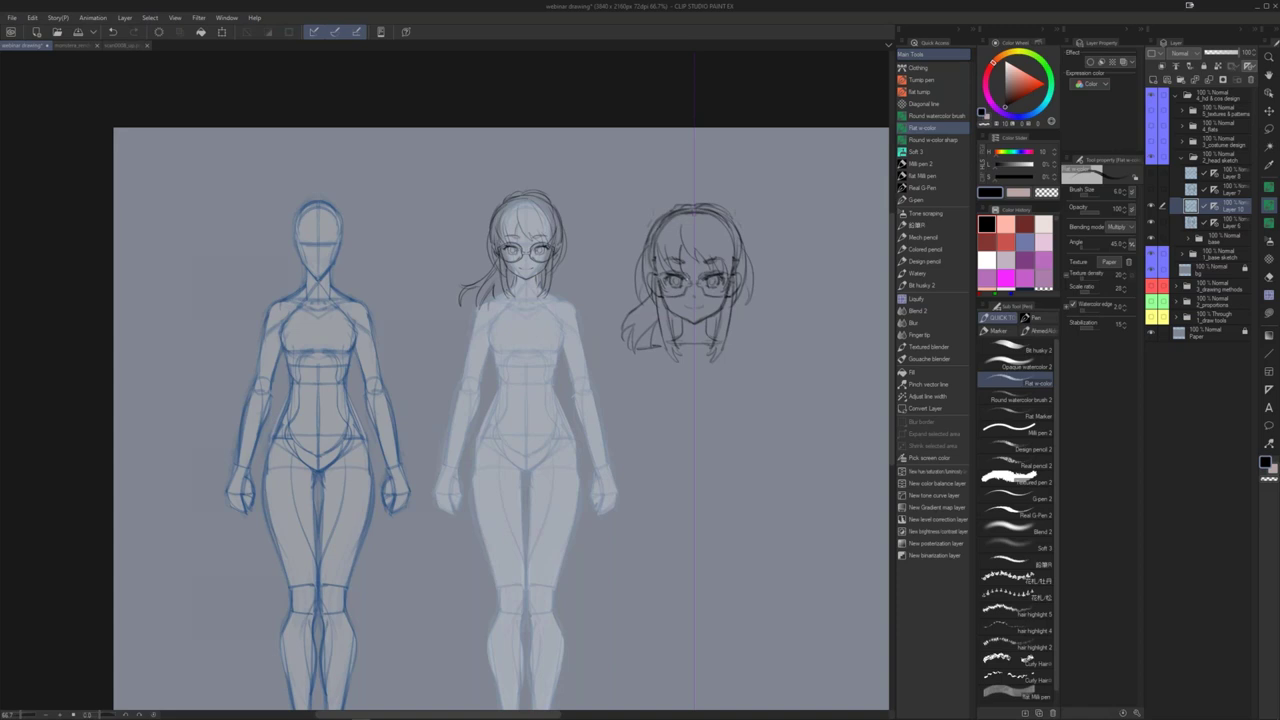
pyautogui.moveTo(768, 272); pyautogui.dragTo(759, 295)
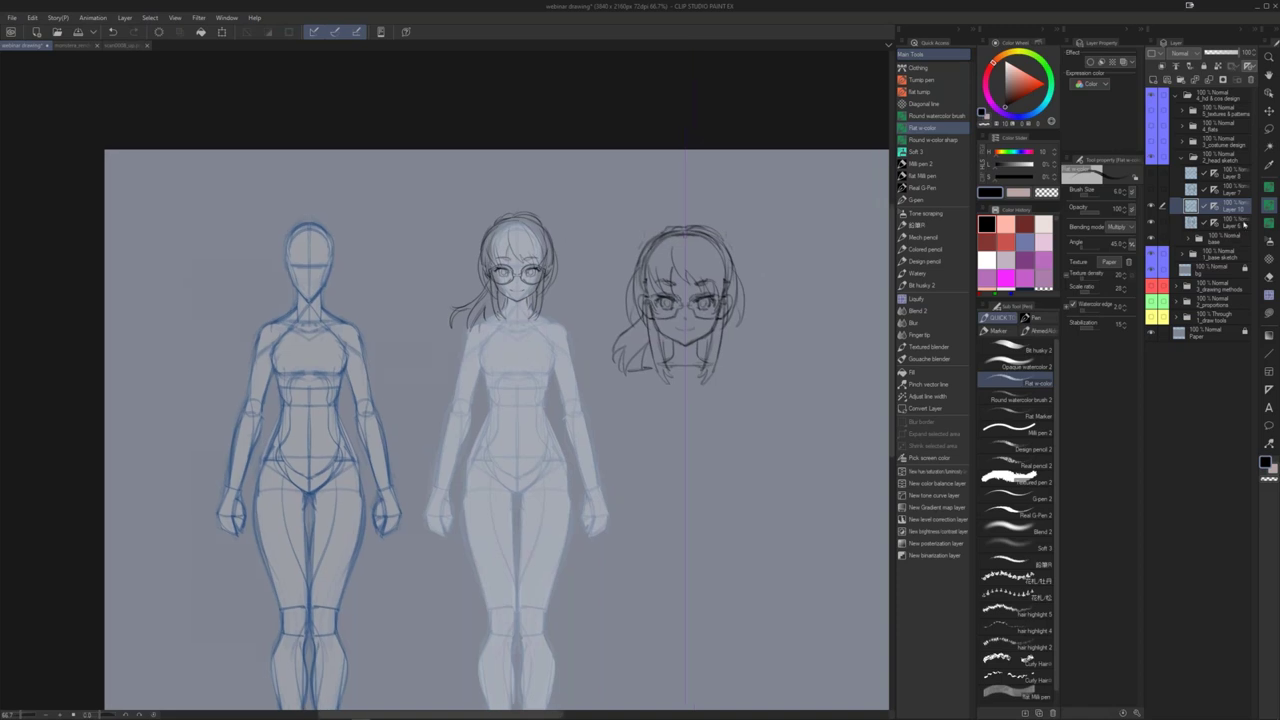
# Step: Reselect the head sketch layer and draw a short mirrored line across the base of the neck
pyautogui.click(1243, 225)
pyautogui.press('j')
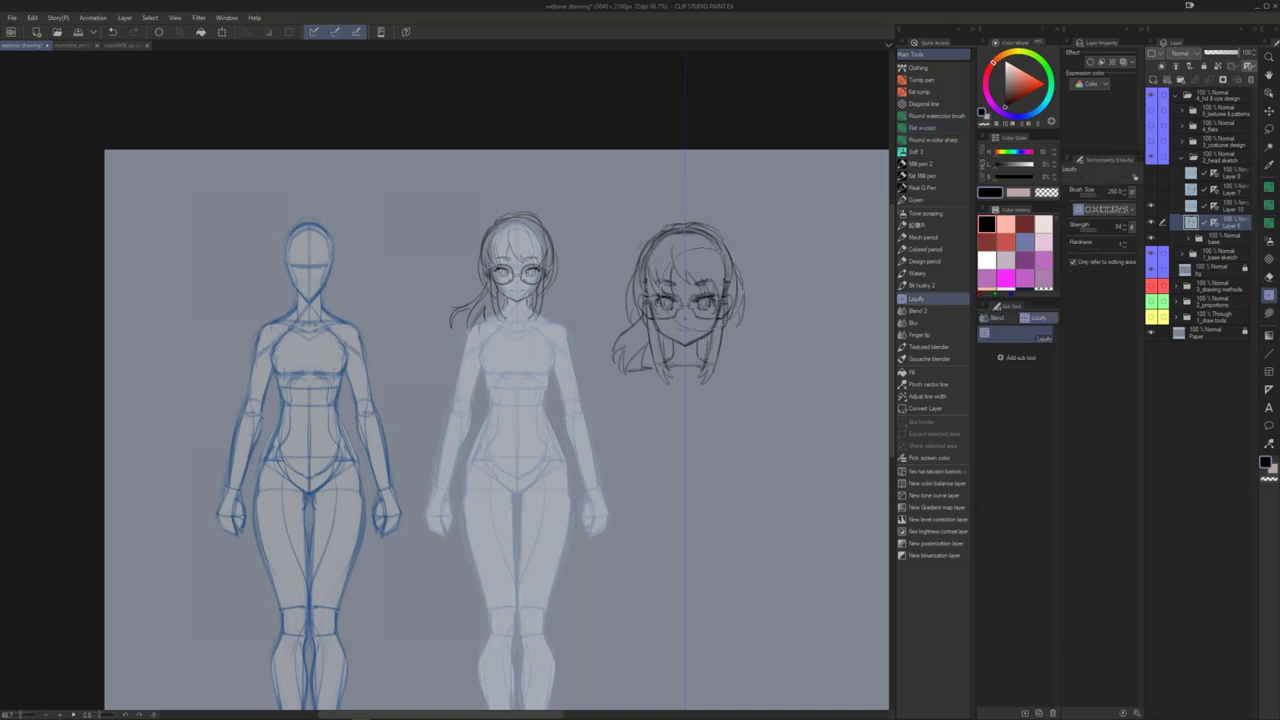
pyautogui.press('p')
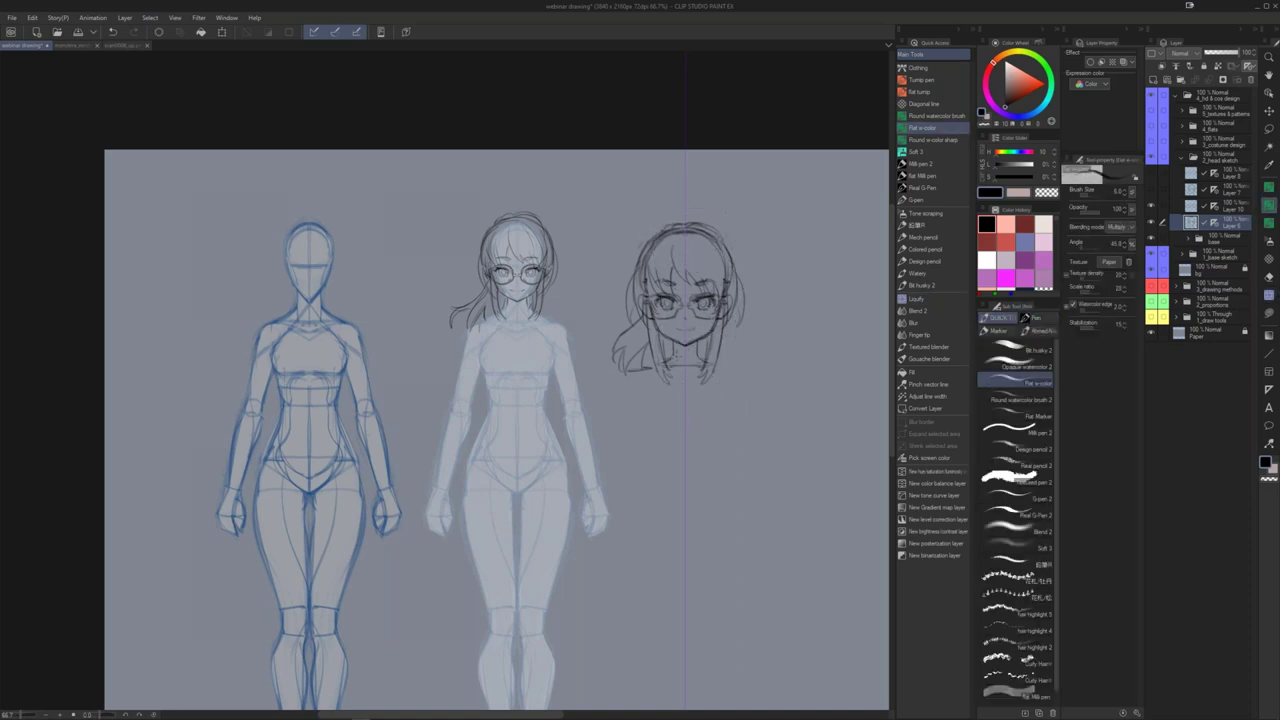
pyautogui.moveTo(661, 366); pyautogui.dragTo(681, 367)
# Step: Hide the glasses and head sketch layers, then collapse their folder and show the 3_costume design folder
pyautogui.click(1152, 207)
pyautogui.click(1152, 219)
pyautogui.moveTo(1152, 221); pyautogui.dragTo(1152, 206)
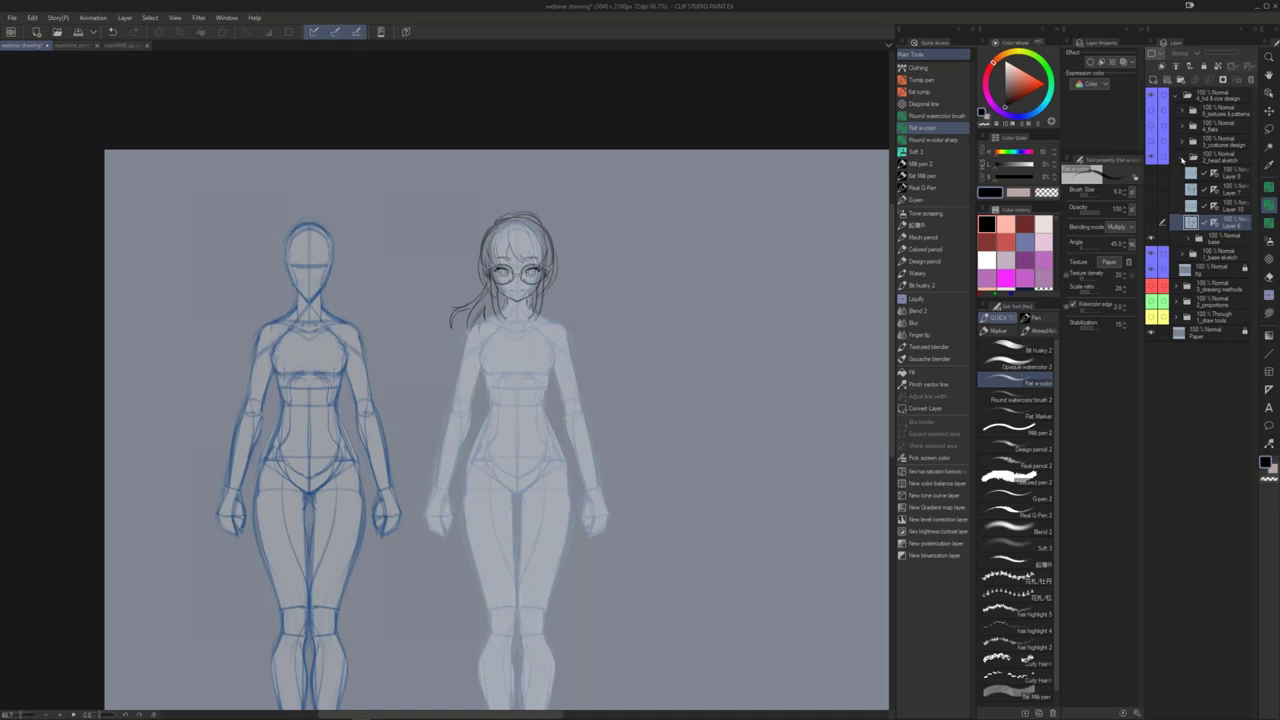
pyautogui.click(1182, 158)
pyautogui.click(1151, 142)
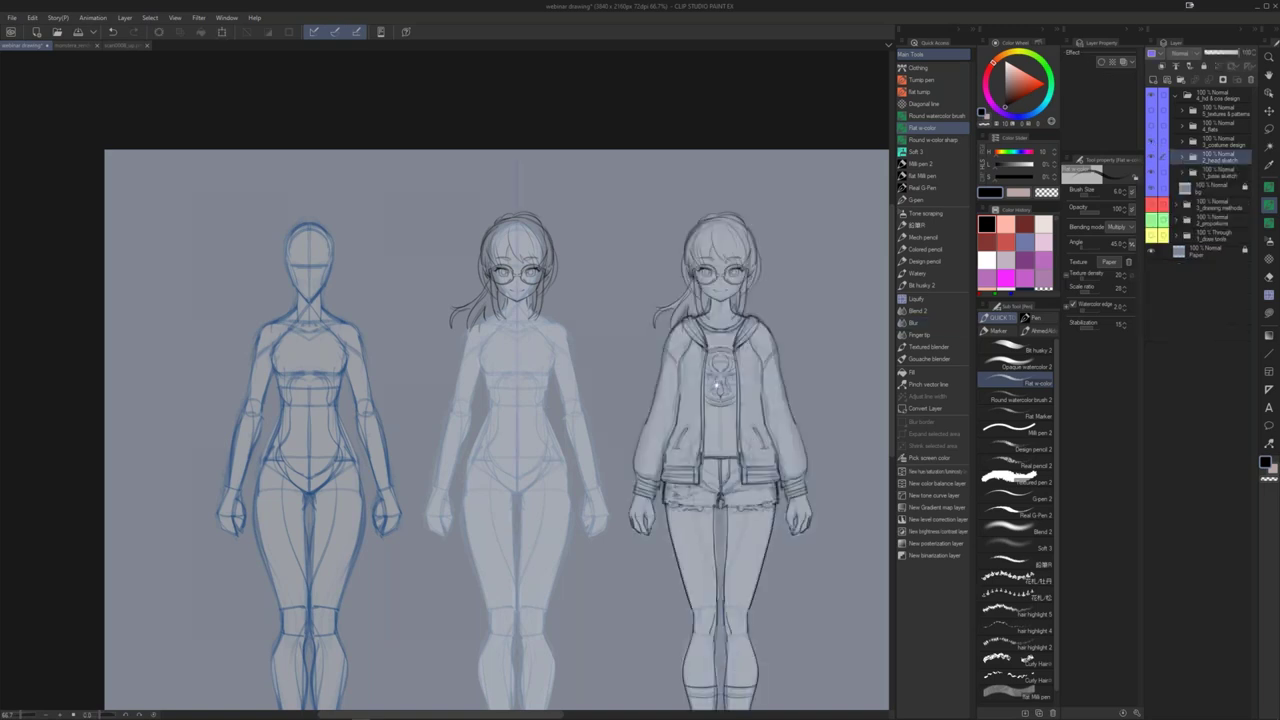
# Step: Expand the costume design folder and its costume drawing subfolder, then show and select the layer with the proportion guides
pyautogui.moveTo(694, 352); pyautogui.dragTo(494, 252)
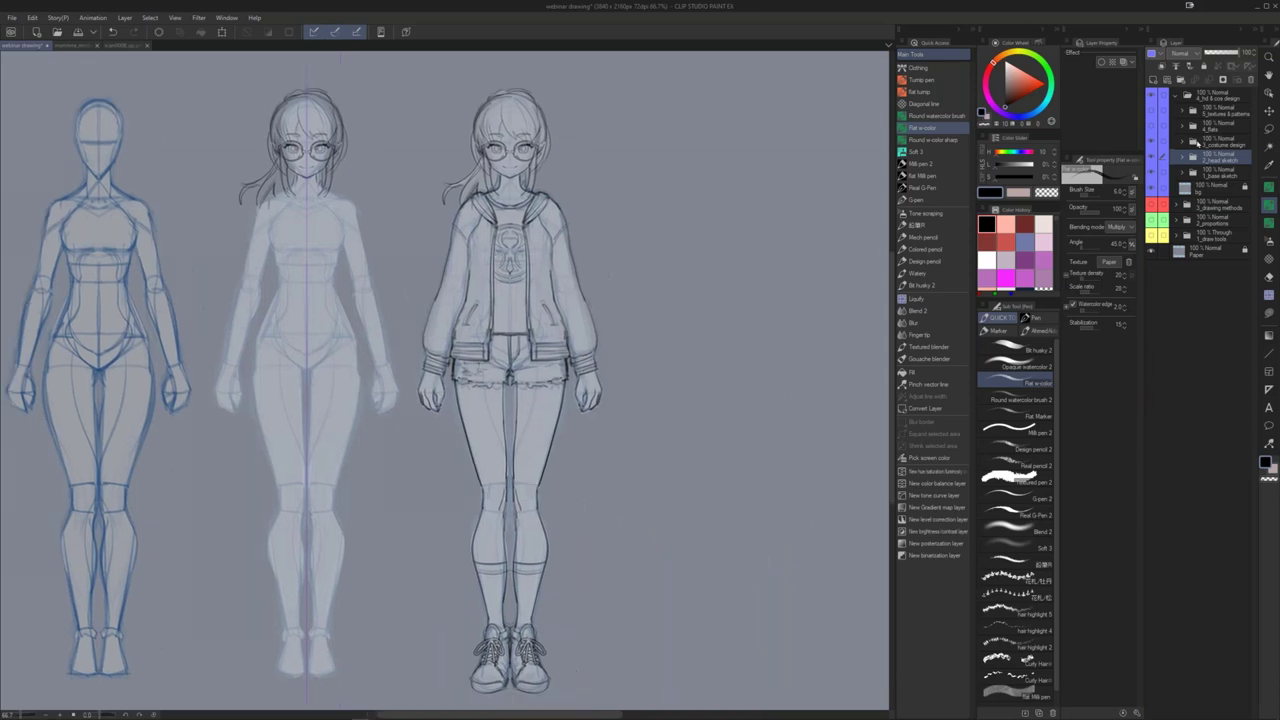
pyautogui.click(1188, 143)
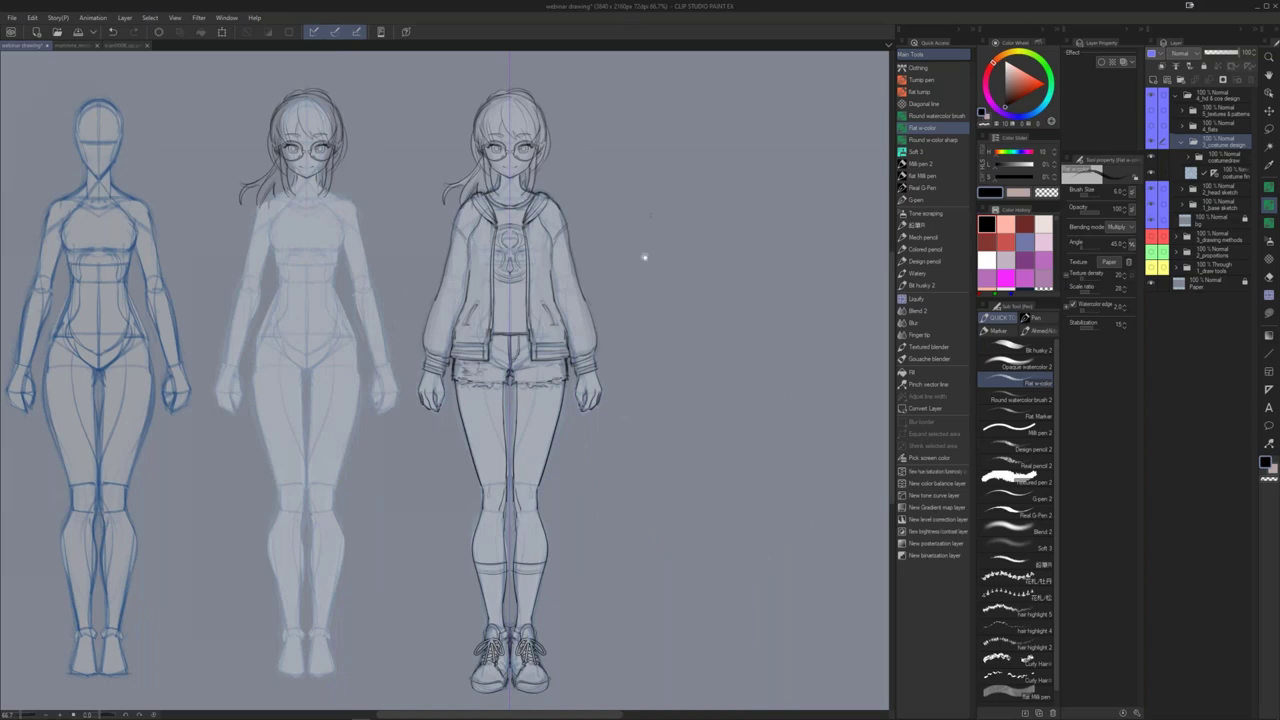
pyautogui.moveTo(651, 249); pyautogui.dragTo(661, 237)
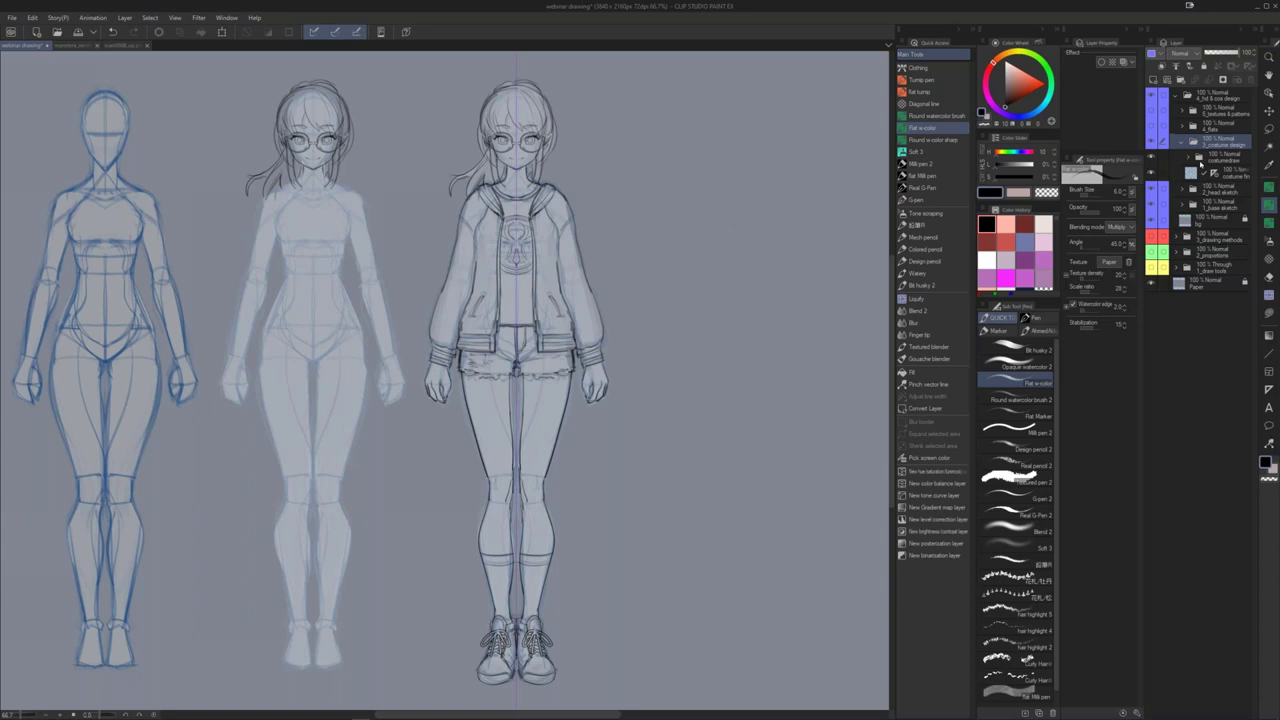
pyautogui.click(1214, 172)
pyautogui.click(1188, 157)
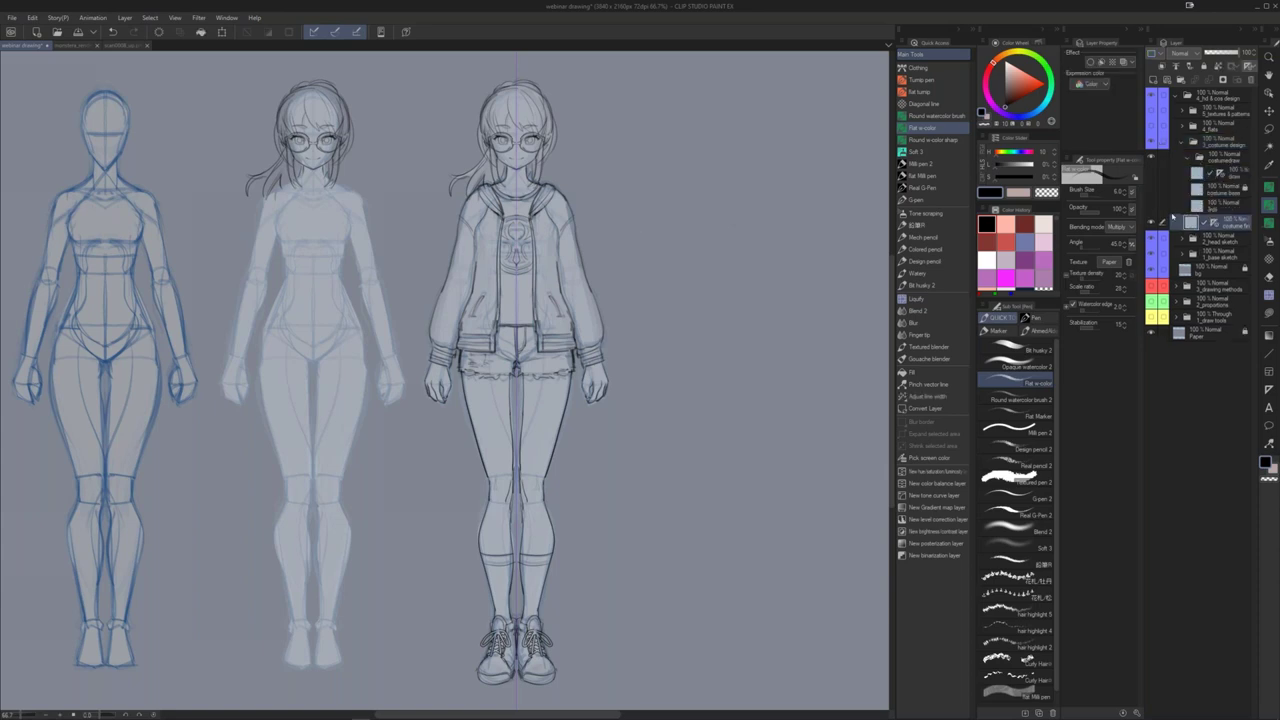
pyautogui.click(1152, 208)
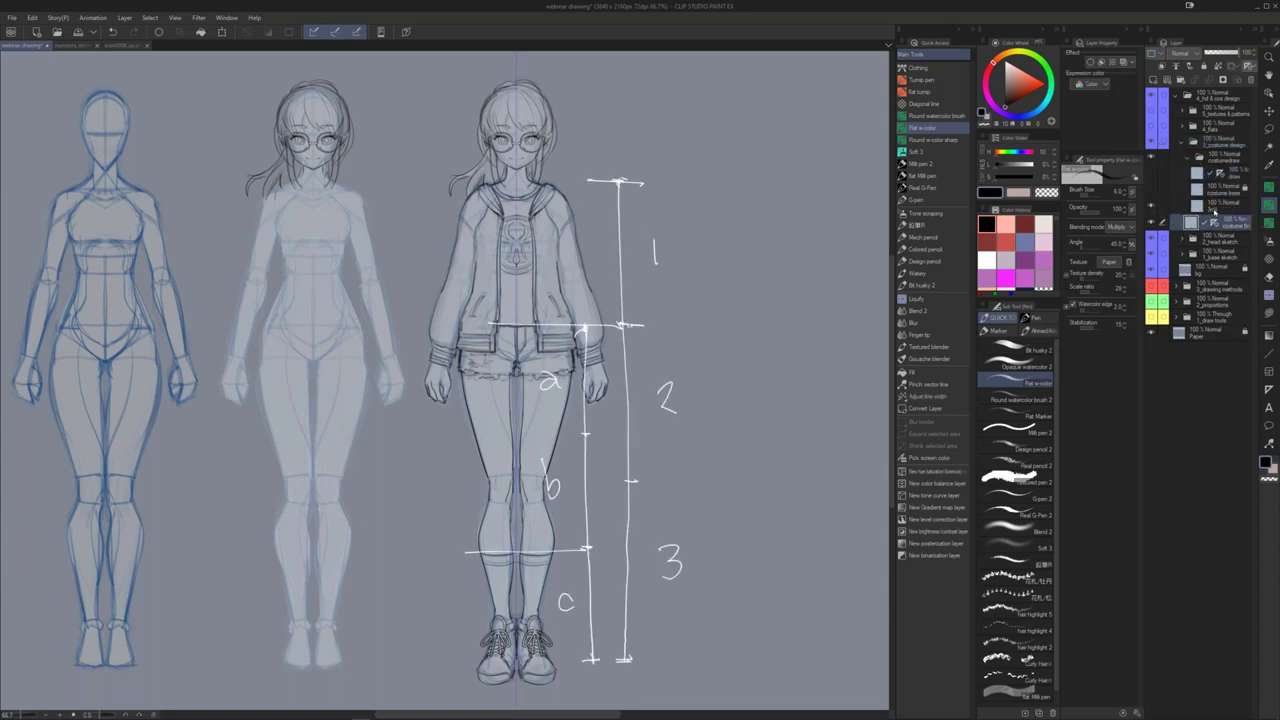
pyautogui.click(1214, 206)
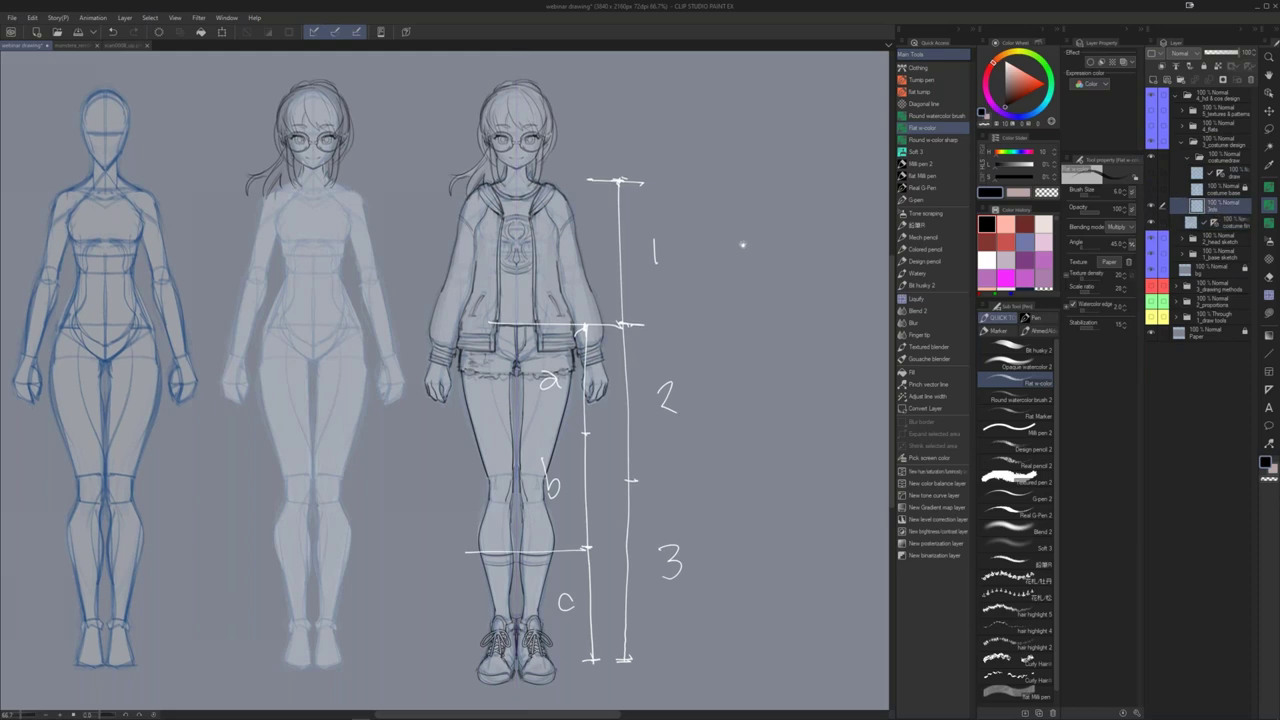
# Step: Lasso the white proportion guides beside the clothed figure, delete them and clear the selection
pyautogui.moveTo(742, 245)
pyautogui.mouseDown()
pyautogui.moveTo(726, 227)
pyautogui.moveTo(727, 253)
pyautogui.moveTo(752, 225)
pyautogui.mouseUp()
pyautogui.press('g')
pyautogui.press('m')
pyautogui.moveTo(622, 128)
pyautogui.mouseDown()
pyautogui.moveTo(791, 321)
pyautogui.moveTo(736, 100)
pyautogui.moveTo(649, 84)
pyautogui.moveTo(658, 122)
pyautogui.mouseUp()
pyautogui.press('Delete')
pyautogui.hotkey('ctrl', 'd')
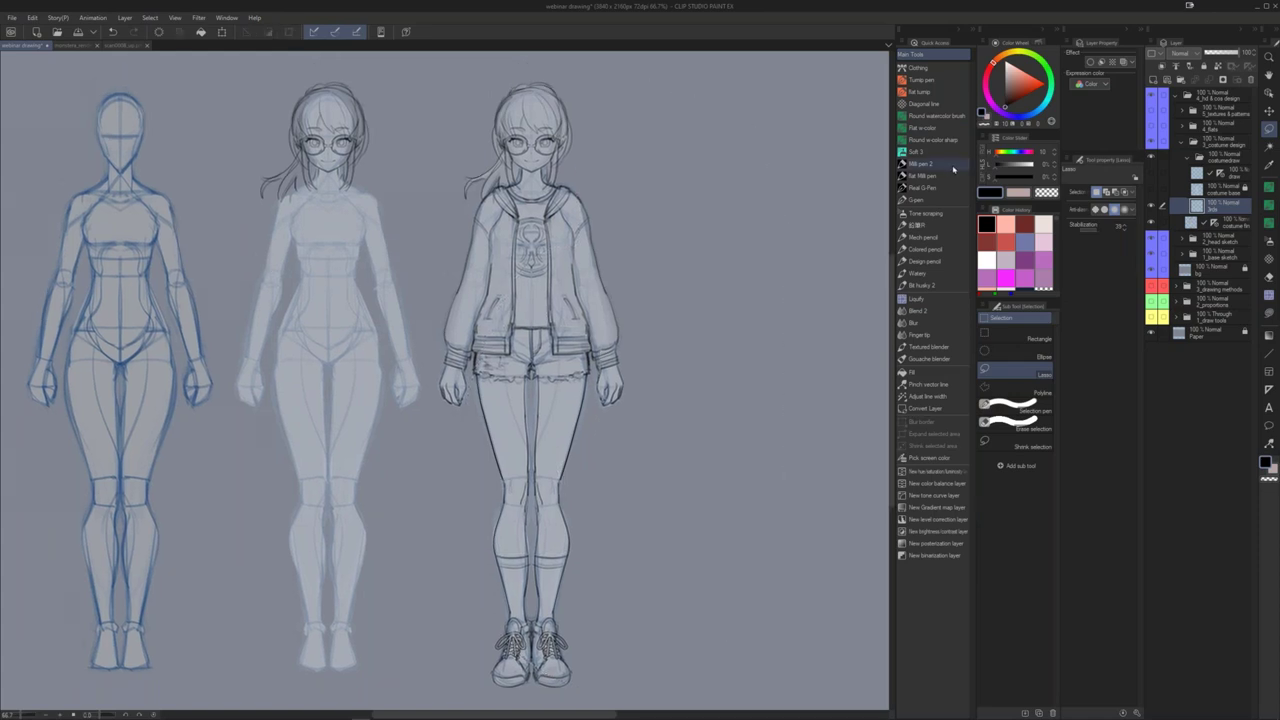
# Step: With Milli pen 2, draw a white vertical measuring line from the clothed figure's shoulders to its feet, ticked into three sections
pyautogui.click(953, 166)
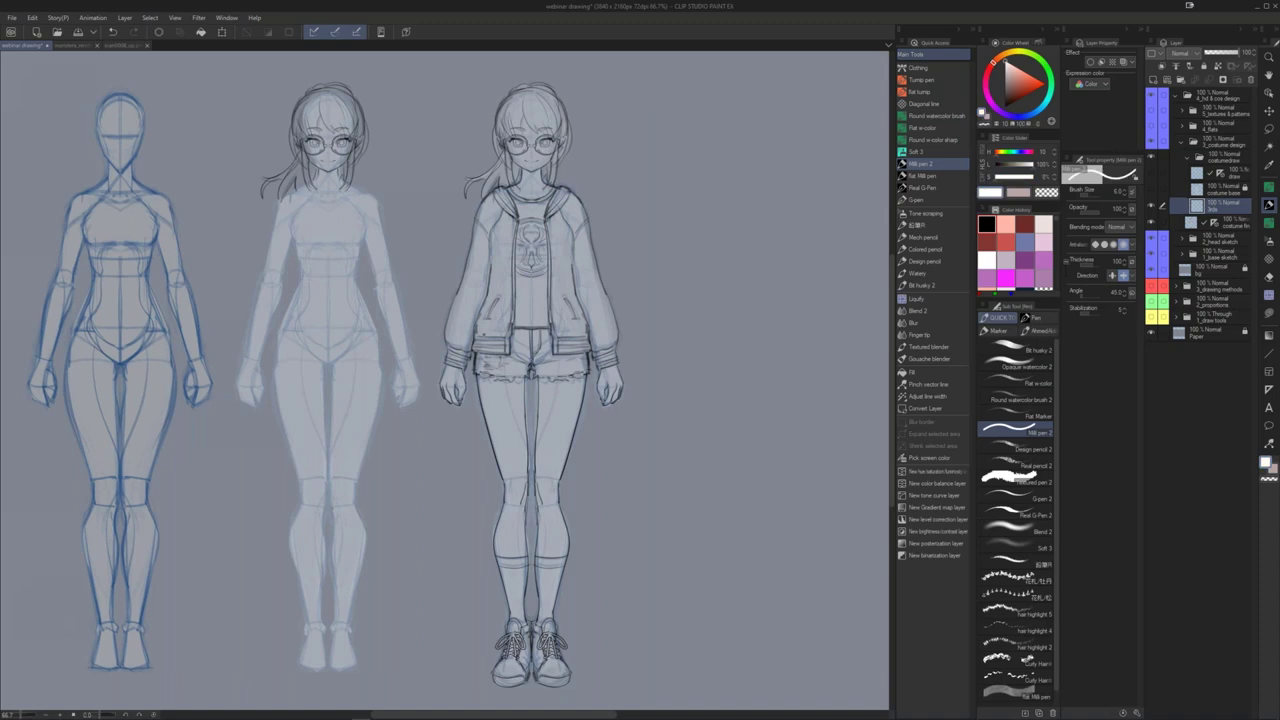
pyautogui.click(655, 300)
pyautogui.hotkey('ctrl', 'z')
pyautogui.moveTo(622, 170)
pyautogui.mouseDown()
pyautogui.moveTo(628, 134)
pyautogui.moveTo(652, 159)
pyautogui.mouseUp()
pyautogui.moveTo(651, 167); pyautogui.dragTo(667, 168)
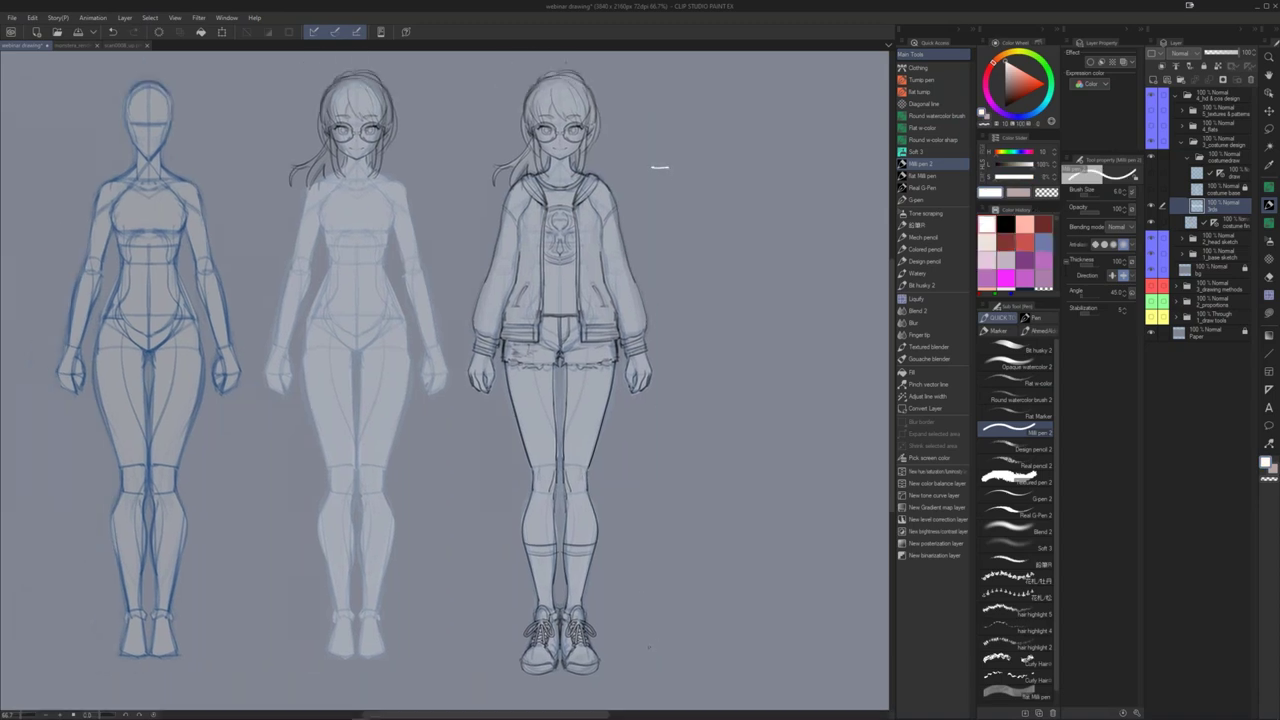
pyautogui.moveTo(659, 183); pyautogui.dragTo(652, 348)
pyautogui.hotkey('ctrl', 'z')
pyautogui.moveTo(660, 170); pyautogui.dragTo(662, 184)
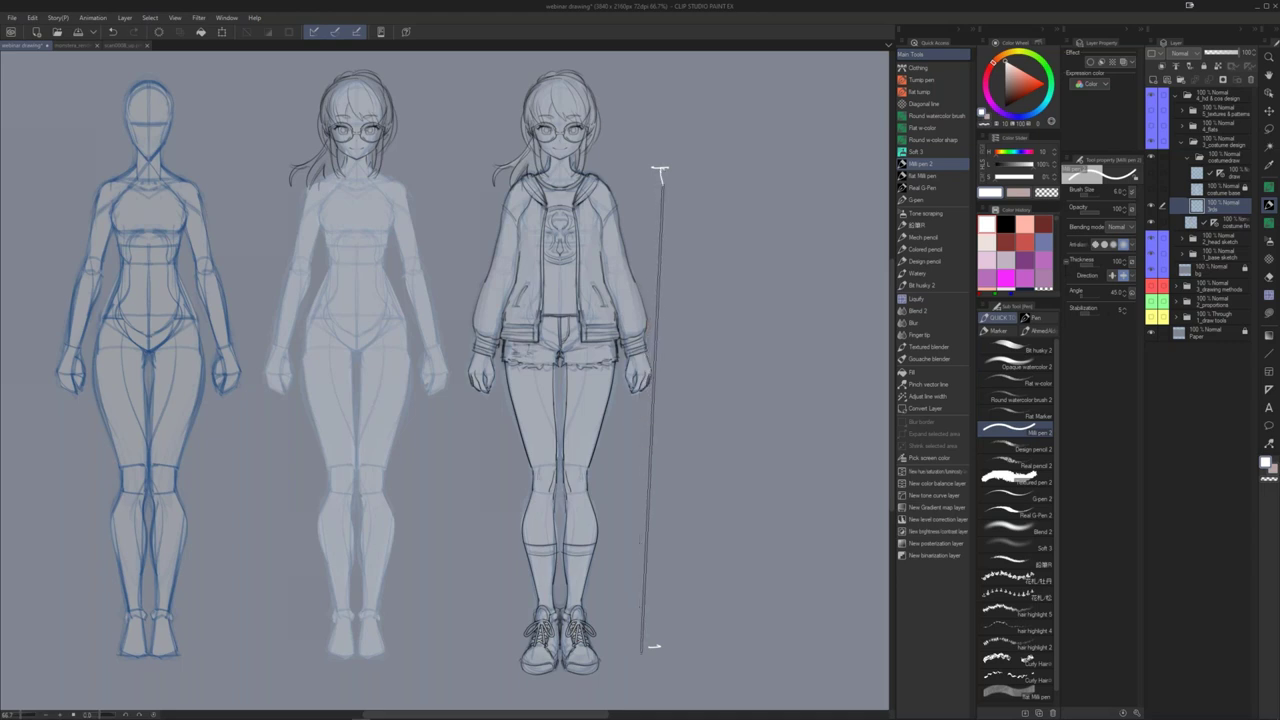
pyautogui.keyDown('shift'); pyautogui.click(659, 646); pyautogui.keyUp('shift')
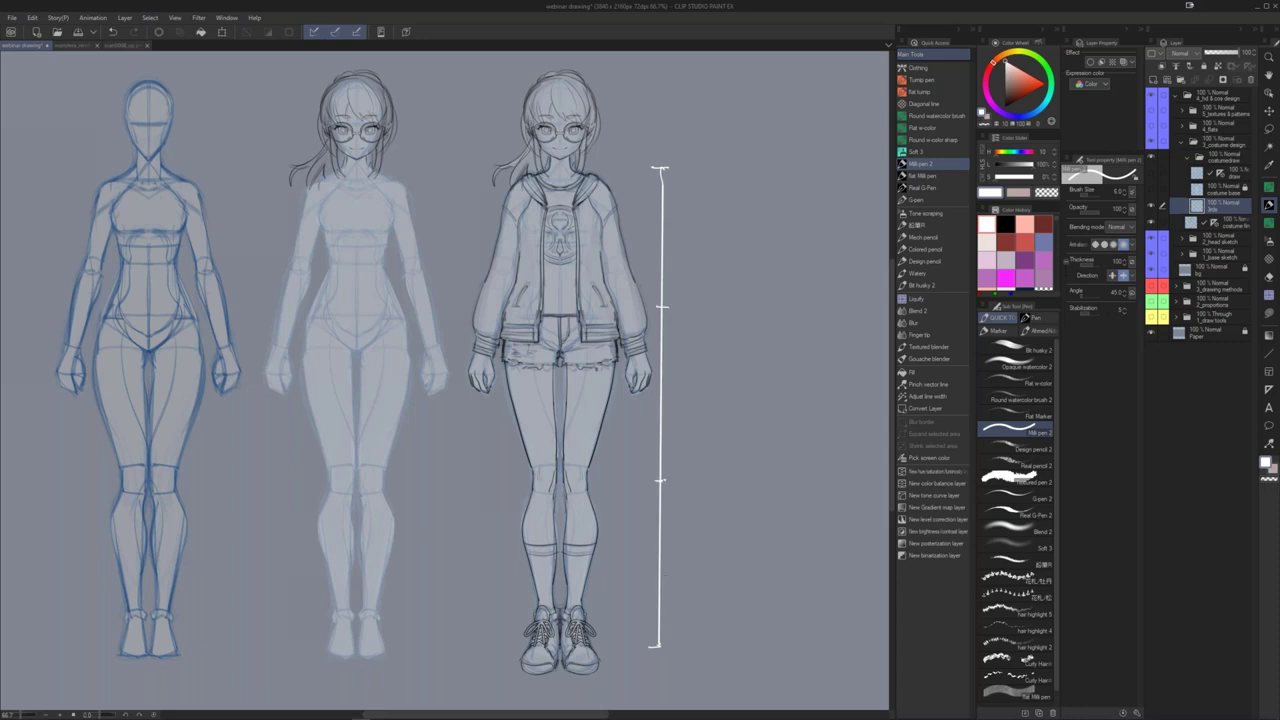
# Step: Number the sections of the measuring line 1, 2 and 3 and circle the 1
pyautogui.moveTo(692, 222); pyautogui.dragTo(692, 241)
pyautogui.moveTo(686, 393); pyautogui.dragTo(700, 413)
pyautogui.moveTo(677, 550); pyautogui.dragTo(673, 576)
pyautogui.moveTo(697, 205)
pyautogui.mouseDown()
pyautogui.moveTo(700, 271)
pyautogui.moveTo(710, 212)
pyautogui.mouseUp()
# Step: Draw a horizontal guide from the figure's waist to the measuring line, undoing the rejected attempts
pyautogui.moveTo(544, 320); pyautogui.dragTo(666, 319)
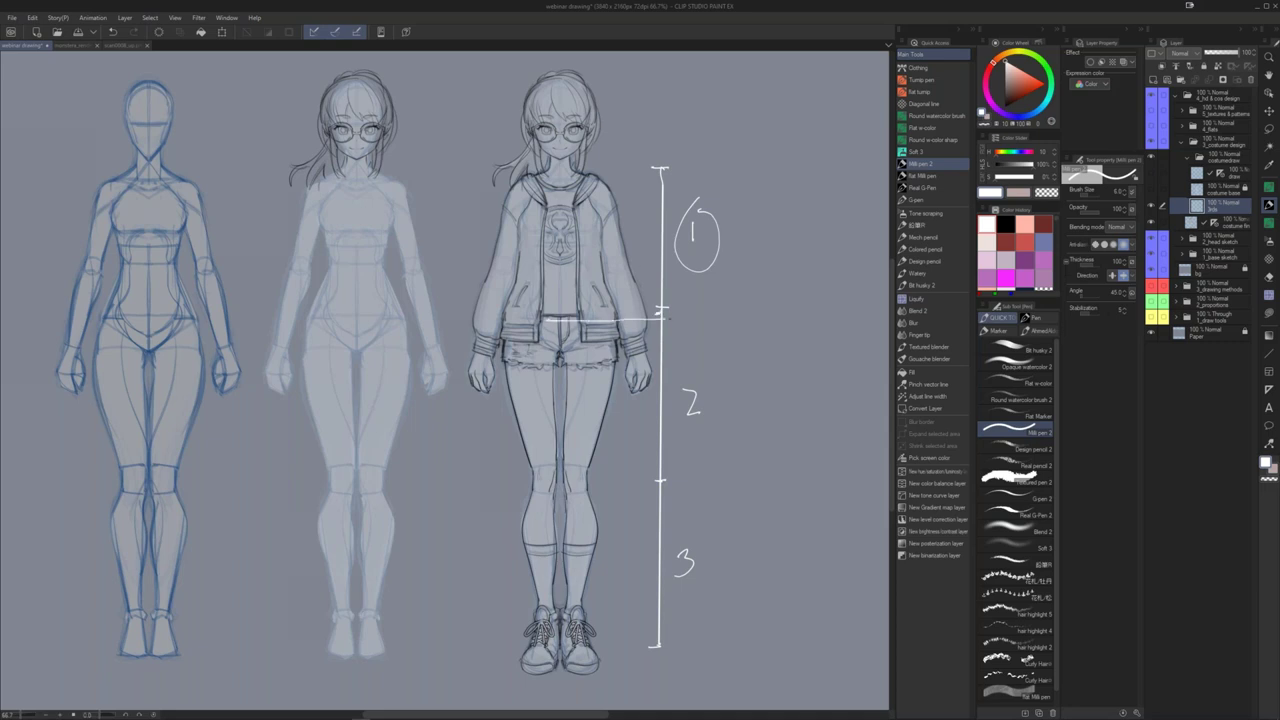
pyautogui.hotkey('ctrl', 'z')
pyautogui.moveTo(537, 316); pyautogui.dragTo(664, 307)
pyautogui.hotkey('ctrl', 'z')
pyautogui.moveTo(543, 317); pyautogui.dragTo(662, 312)
# Step: Draw a large curved bracket grouping sections 2 and 3 of the measuring line
pyautogui.scroll(-1, 729, 294)
pyautogui.moveTo(672, 263)
pyautogui.mouseDown()
pyautogui.moveTo(724, 410)
pyautogui.moveTo(735, 583)
pyautogui.mouseUp()
pyautogui.hotkey('ctrl', 'z')
pyautogui.moveTo(672, 266); pyautogui.dragTo(675, 581)
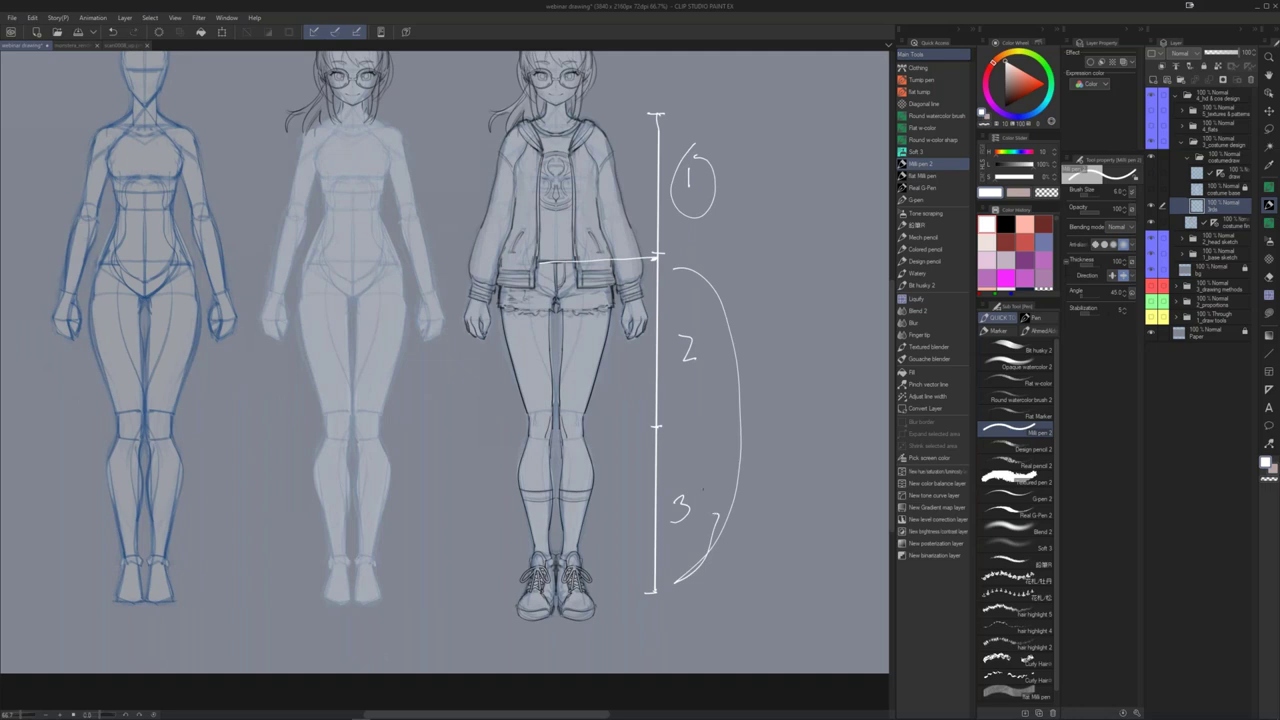
pyautogui.moveTo(676, 535); pyautogui.dragTo(735, 490)
# Step: Draw a second vertical measuring line from the waist guide to the feet and tick it into three sections
pyautogui.moveTo(656, 215); pyautogui.dragTo(645, 542)
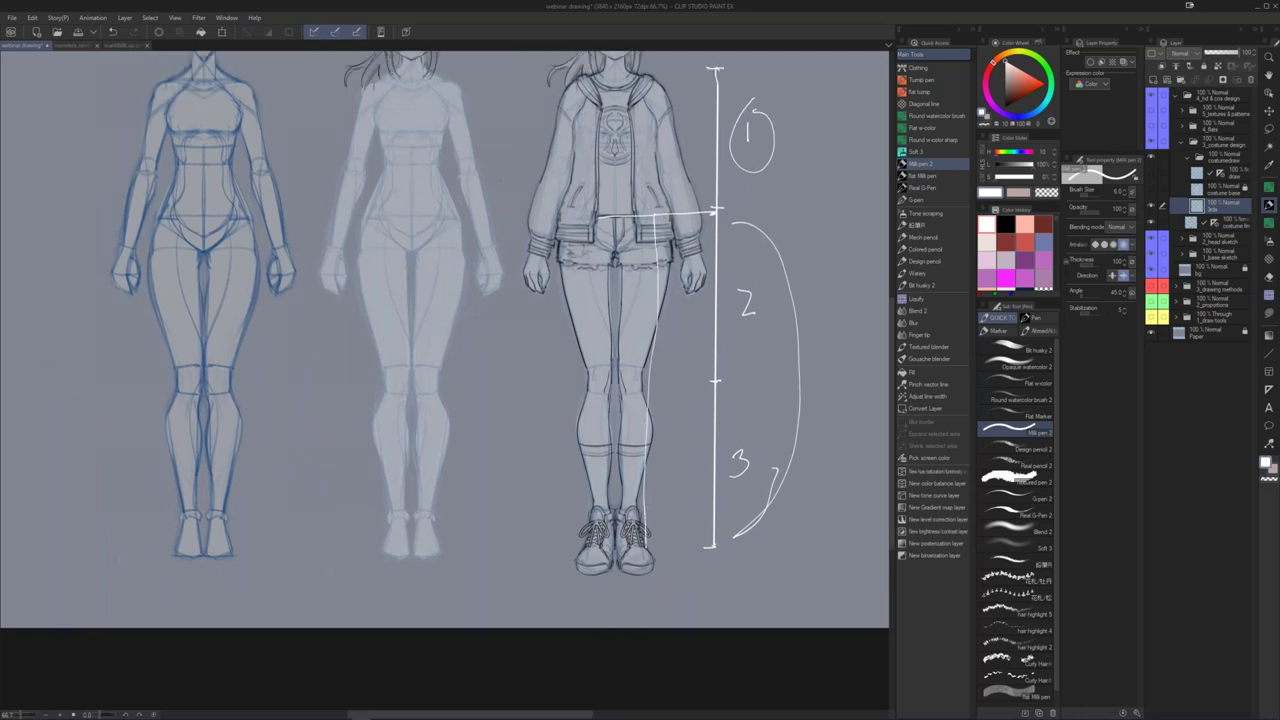
pyautogui.hotkey('ctrl', 'z')
pyautogui.moveTo(655, 214); pyautogui.dragTo(661, 552)
pyautogui.moveTo(670, 258); pyautogui.dragTo(681, 306)
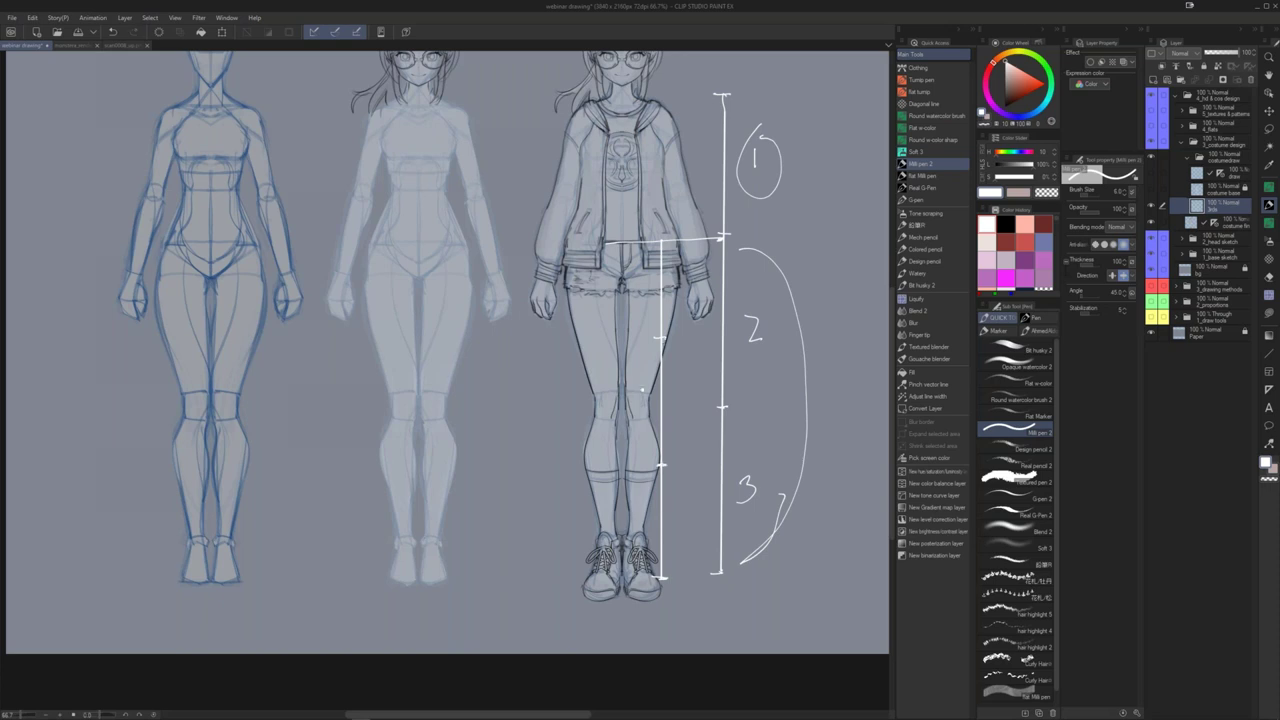
# Step: Draw a horizontal guide near the top of the socks and label the inner line's sections a, b and c
pyautogui.moveTo(650, 387); pyautogui.dragTo(648, 387)
pyautogui.moveTo(679, 306); pyautogui.dragTo(695, 282)
pyautogui.moveTo(580, 443); pyautogui.dragTo(675, 443)
pyautogui.moveTo(650, 365); pyautogui.dragTo(652, 391)
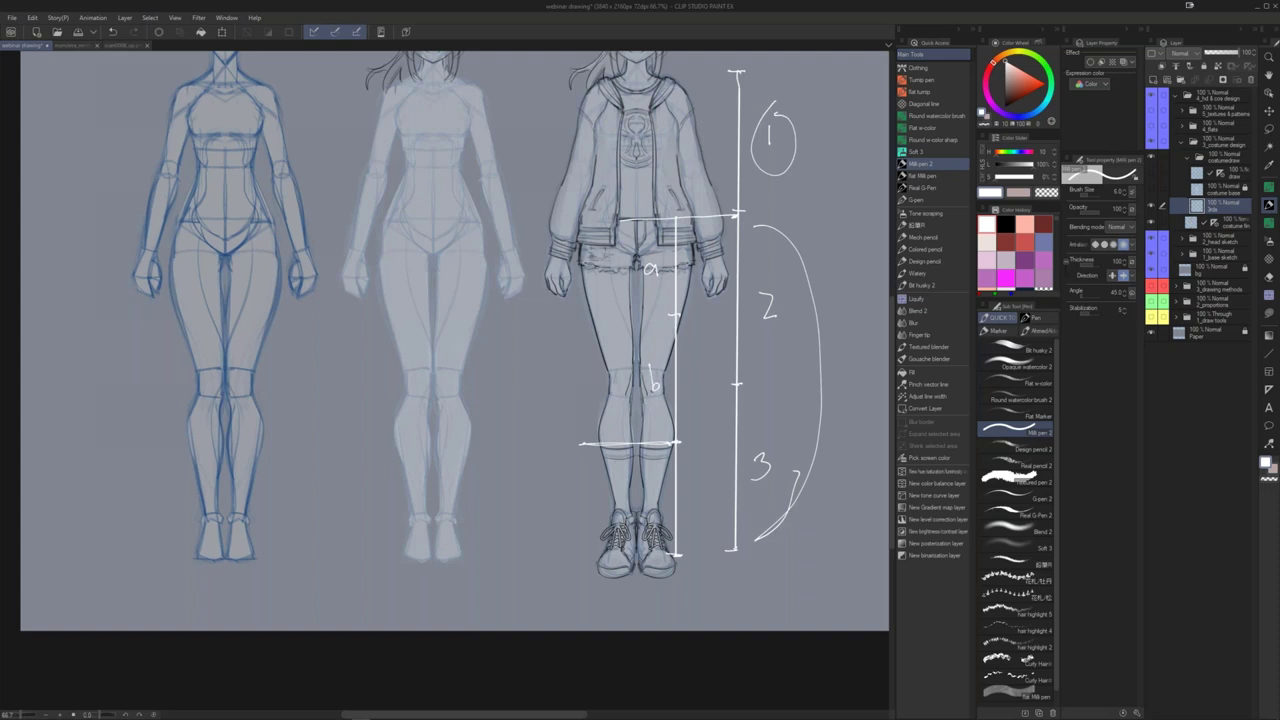
pyautogui.moveTo(657, 492); pyautogui.dragTo(656, 507)
# Step: Draw a curly brace spanning the inner measuring line from the waist to the feet
pyautogui.moveTo(697, 315); pyautogui.dragTo(697, 321)
pyautogui.moveTo(700, 444); pyautogui.dragTo(670, 587)
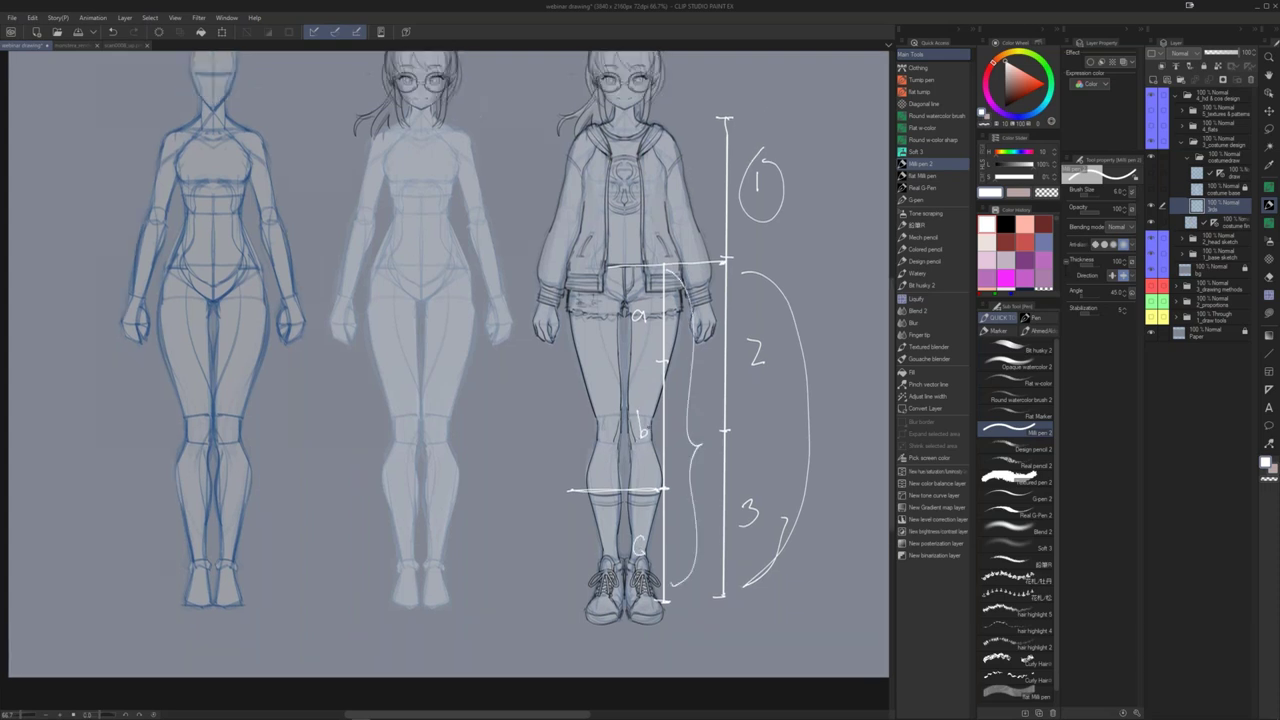
pyautogui.moveTo(724, 201); pyautogui.dragTo(699, 233)
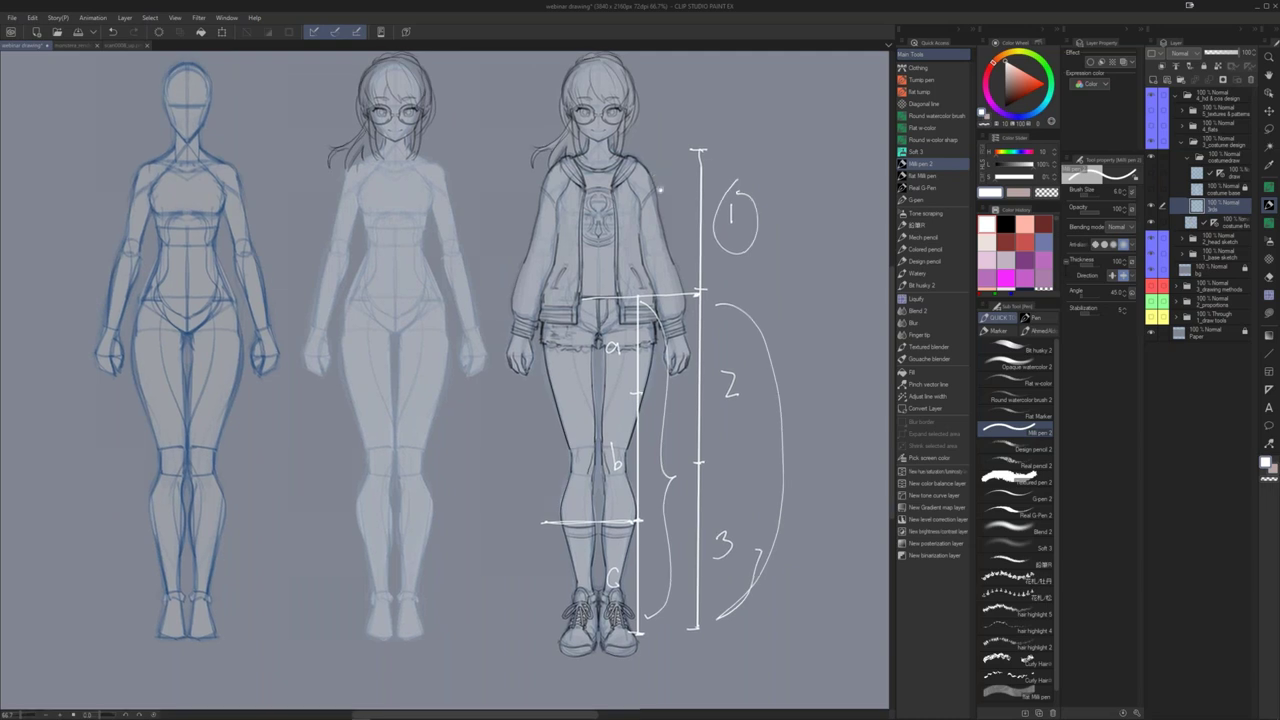
pyautogui.moveTo(660, 188); pyautogui.dragTo(656, 204)
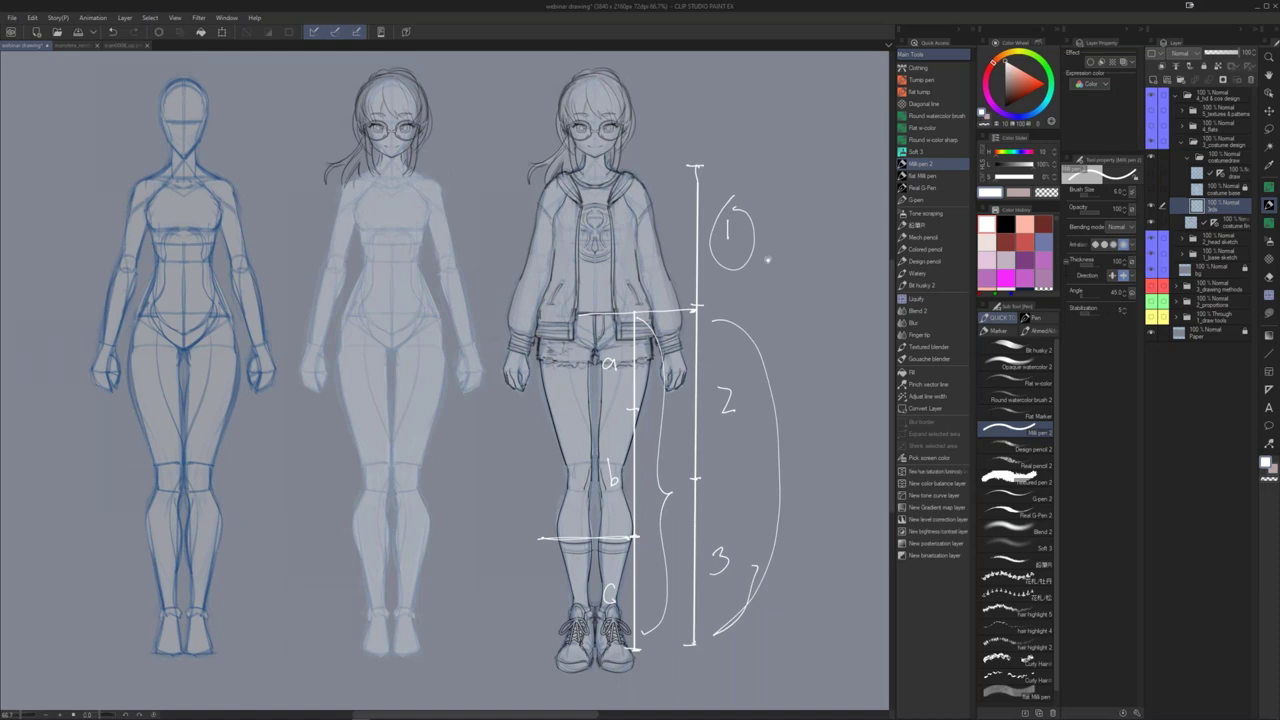
pyautogui.moveTo(765, 283); pyautogui.dragTo(763, 285)
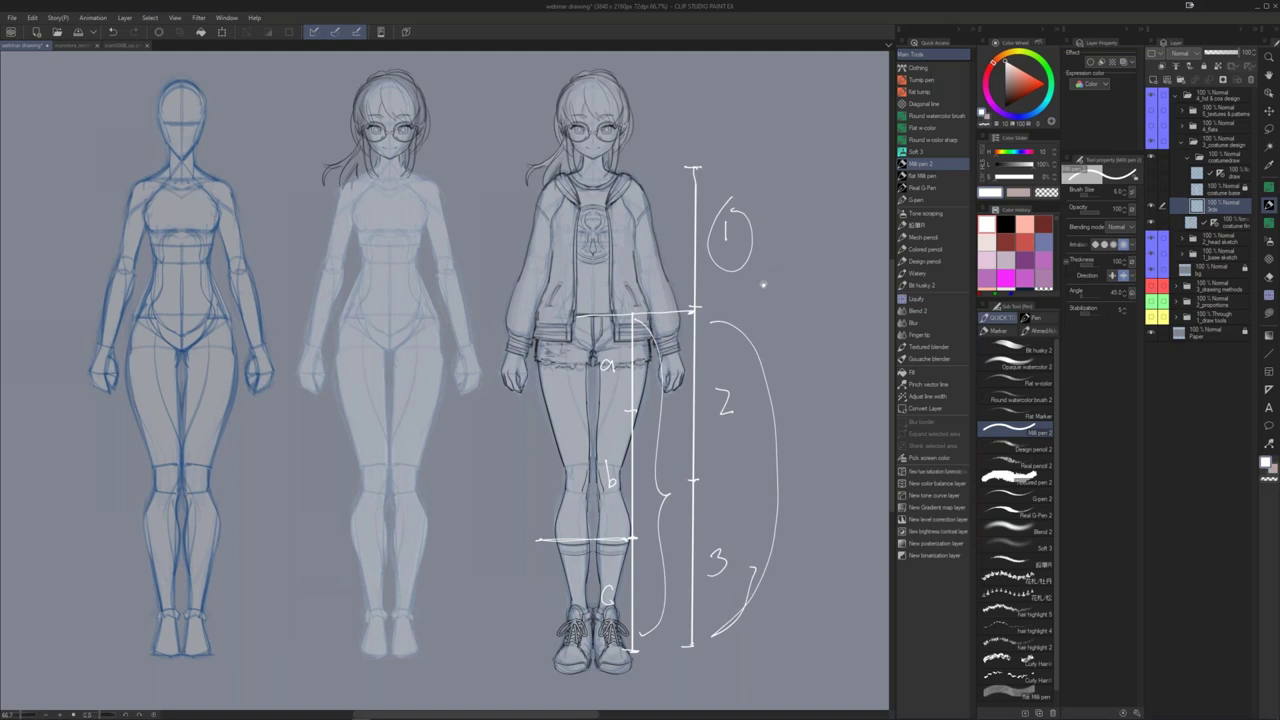
# Step: Lasso all the white measuring lines and labels around the clothed figure, delete them and deselect
pyautogui.moveTo(662, 183); pyautogui.dragTo(672, 167)
pyautogui.press('m')
pyautogui.moveTo(689, 118)
pyautogui.mouseDown()
pyautogui.moveTo(667, 207)
pyautogui.moveTo(620, 268)
pyautogui.moveTo(520, 330)
pyautogui.moveTo(479, 426)
pyautogui.moveTo(486, 523)
pyautogui.moveTo(877, 551)
pyautogui.moveTo(790, 108)
pyautogui.moveTo(787, 131)
pyautogui.mouseUp()
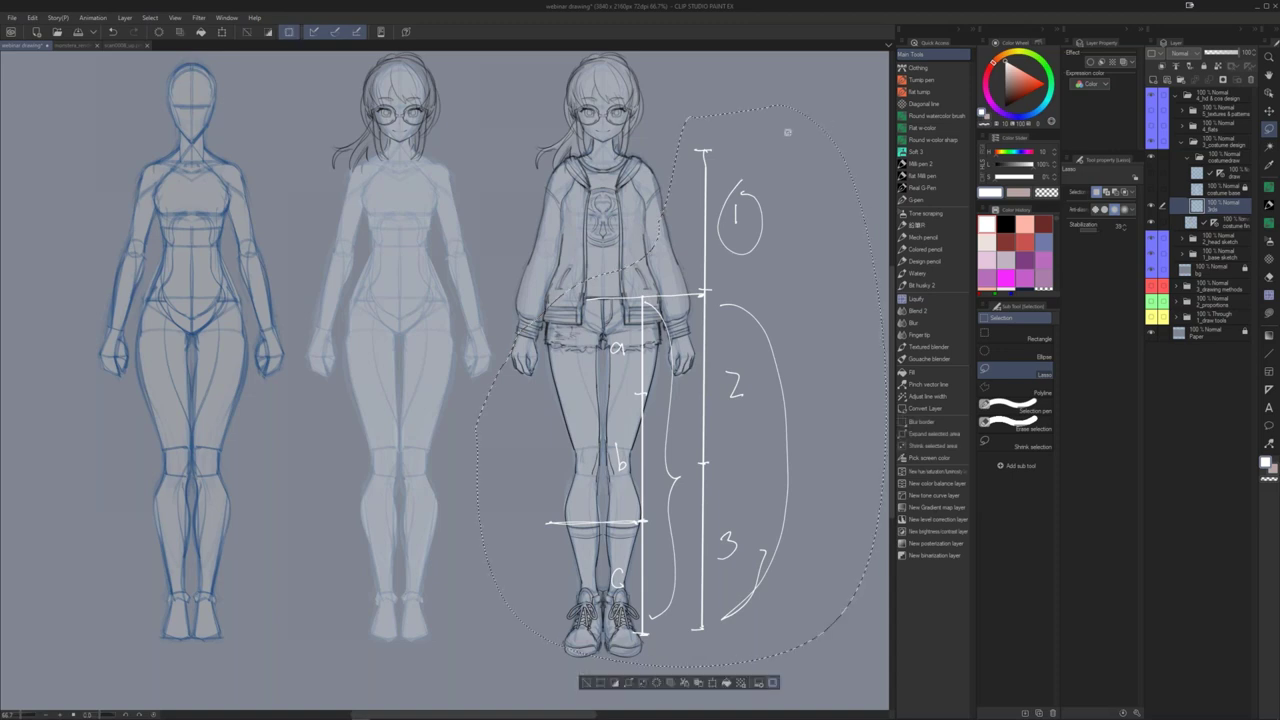
pyautogui.press('Delete')
pyautogui.hotkey('ctrl', 'd')
# Step: Show the costume base layer with the plain body beside the clothed figure and select it
pyautogui.moveTo(678, 250); pyautogui.dragTo(604, 293)
pyautogui.moveTo(639, 184); pyautogui.dragTo(667, 154)
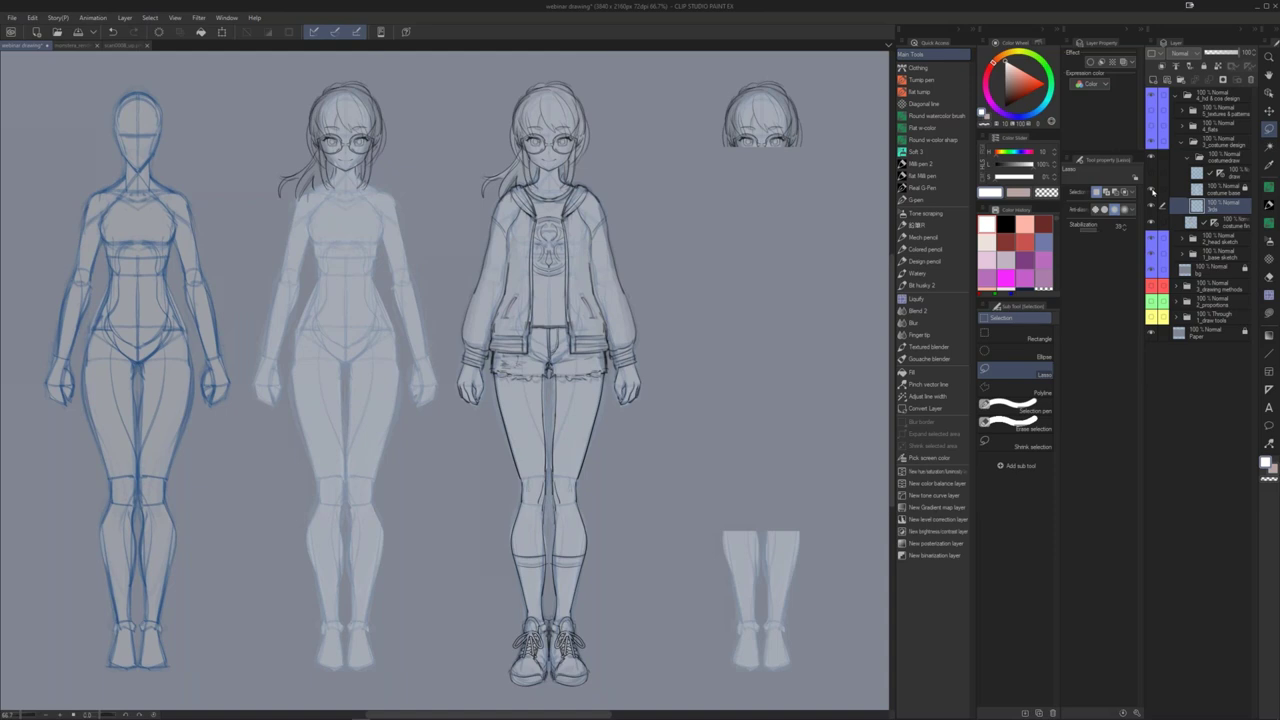
pyautogui.moveTo(582, 304); pyautogui.dragTo(549, 326)
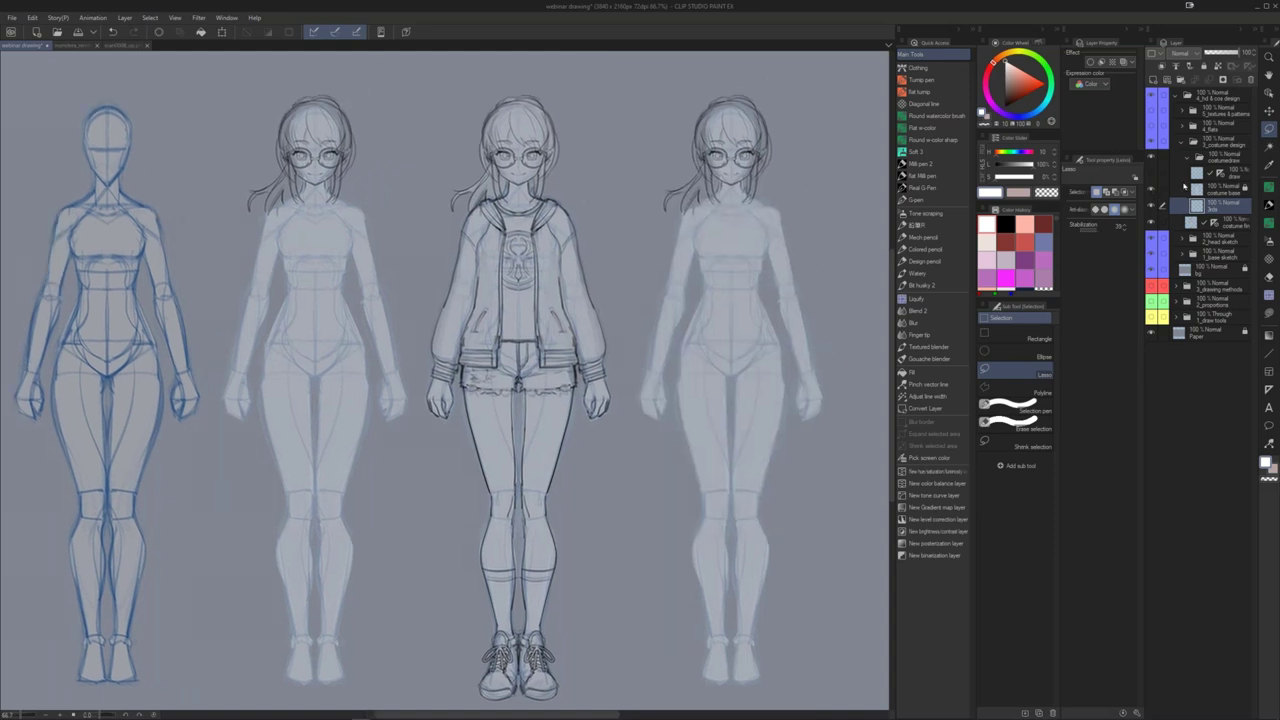
pyautogui.click(1185, 187)
pyautogui.click(1150, 188)
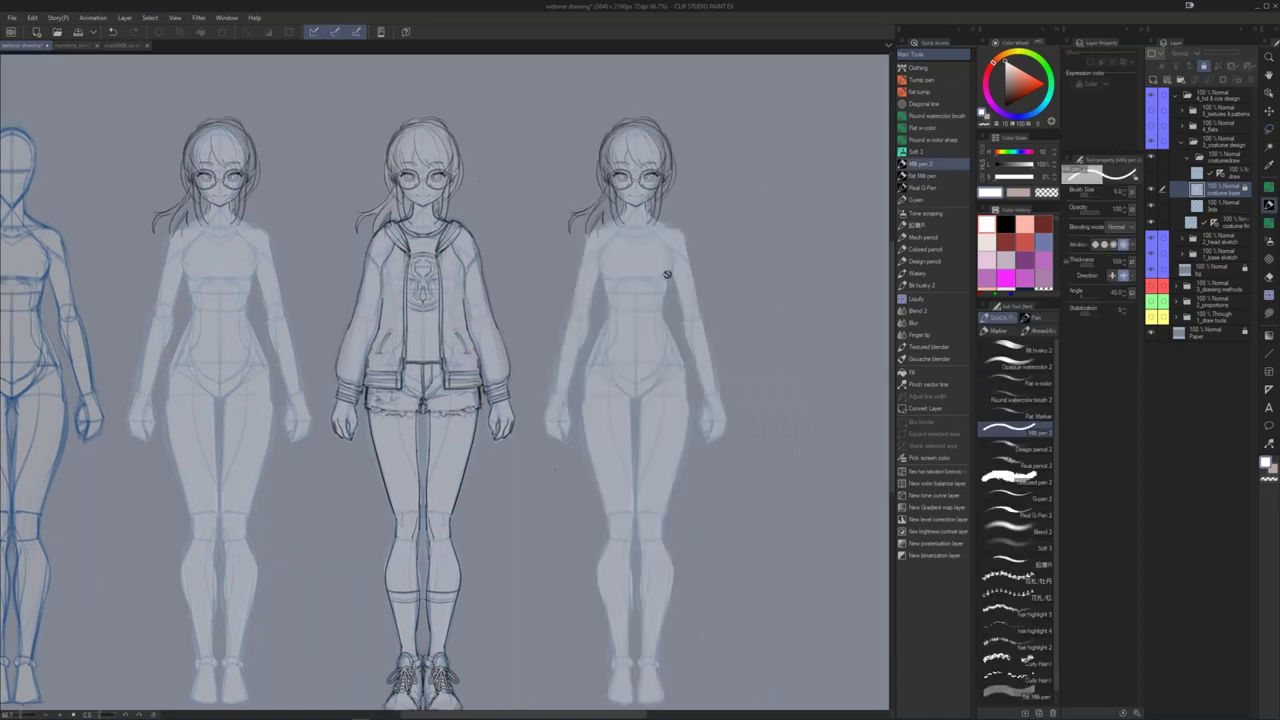
# Step: On the draw layer in the costume drawing folder, undo the white test strokes and set the brush colour to black
pyautogui.click(1216, 173)
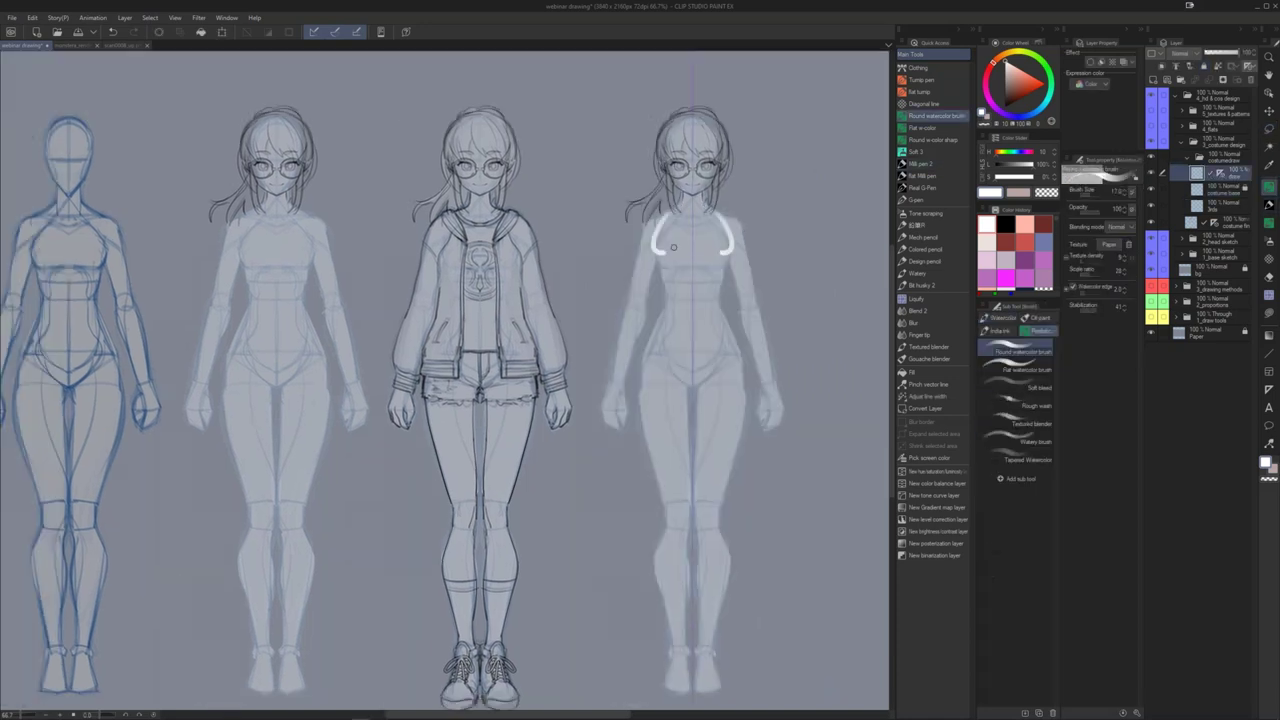
pyautogui.hotkey('ctrl', 'z')
pyautogui.click(1006, 106)
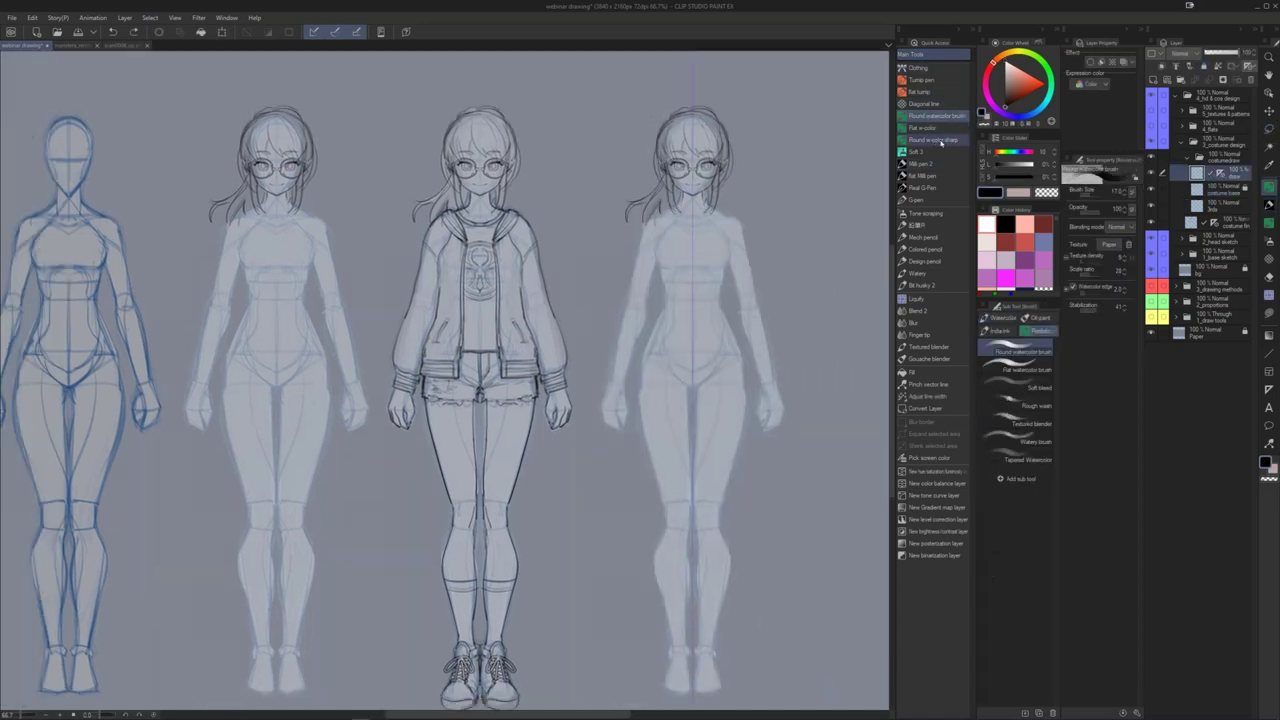
# Step: With the Flat w-color brush, start sketching the collar area around the neck of the plain body on the draw layer
pyautogui.click(922, 127)
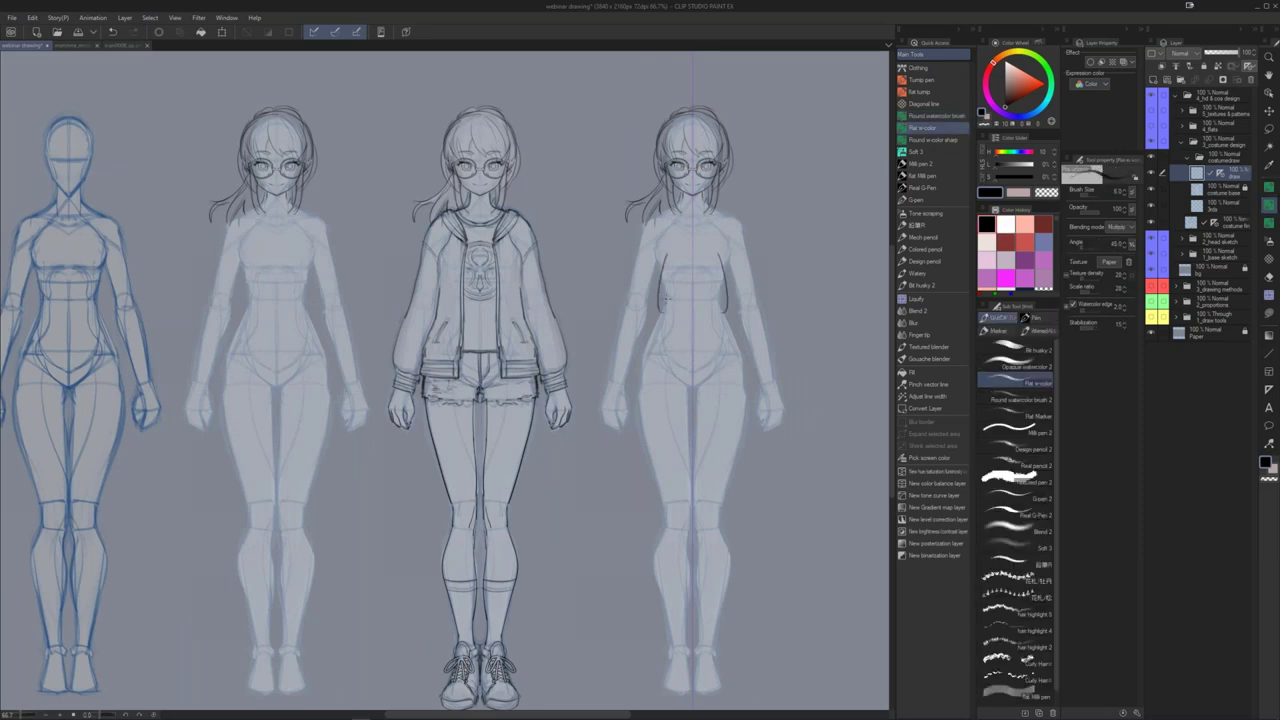
pyautogui.hotkey('ctrl', 'z')
pyautogui.moveTo(681, 234); pyautogui.dragTo(655, 250)
pyautogui.keyDown('ctrl'); pyautogui.click(632, 248); pyautogui.keyUp('ctrl')
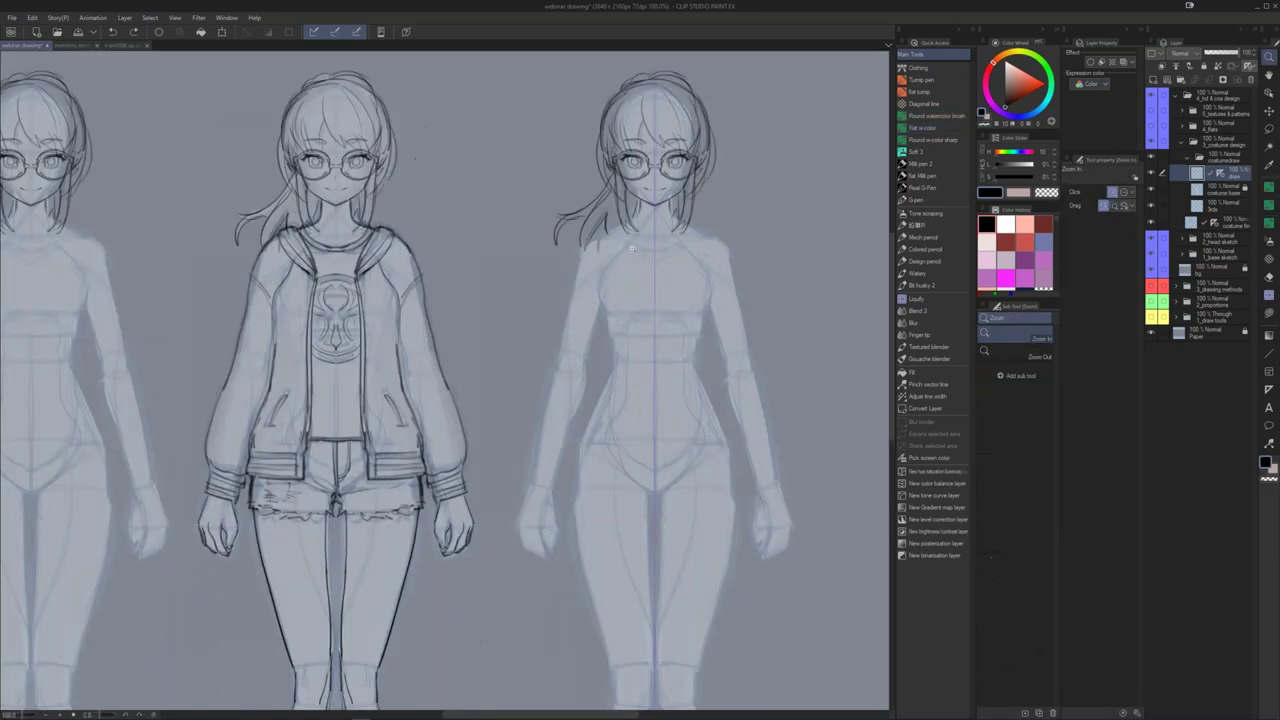
pyautogui.moveTo(634, 227)
pyautogui.mouseDown()
pyautogui.moveTo(654, 241)
pyautogui.moveTo(630, 286)
pyautogui.mouseUp()
pyautogui.moveTo(618, 221)
pyautogui.mouseDown()
pyautogui.moveTo(641, 281)
pyautogui.moveTo(630, 299)
pyautogui.mouseUp()
pyautogui.hotkey('ctrl', 'z')
pyautogui.hotkey('ctrl', 'z')
# Step: Rough in the open jacket's mirrored front edges from the collar down towards the hips, undoing unsatisfactory strokes
pyautogui.moveTo(621, 241)
pyautogui.mouseDown()
pyautogui.moveTo(637, 263)
pyautogui.moveTo(633, 291)
pyautogui.mouseUp()
pyautogui.hotkey('ctrl', 'z')
pyautogui.moveTo(623, 242); pyautogui.dragTo(634, 292)
pyautogui.hotkey('ctrl', 'z')
pyautogui.hotkey('ctrl', 'z')
pyautogui.hotkey('ctrl', 'z')
pyautogui.hotkey('ctrl', 'z')
pyautogui.hotkey('ctrl', 'z')
pyautogui.moveTo(622, 238)
pyautogui.mouseDown()
pyautogui.moveTo(637, 289)
pyautogui.moveTo(633, 428)
pyautogui.mouseUp()
pyautogui.hotkey('ctrl', 'z')
# Step: Sketch the jacket's lower front corners, bottom hem and flared side contours on the plain body
pyautogui.moveTo(677, 380)
pyautogui.mouseDown()
pyautogui.moveTo(673, 416)
pyautogui.moveTo(628, 432)
pyautogui.mouseUp()
pyautogui.moveTo(677, 396)
pyautogui.mouseDown()
pyautogui.moveTo(680, 432)
pyautogui.moveTo(626, 446)
pyautogui.moveTo(621, 470)
pyautogui.mouseUp()
pyautogui.moveTo(684, 446); pyautogui.dragTo(689, 469)
pyautogui.hotkey('ctrl', 'z')
pyautogui.moveTo(640, 440); pyautogui.dragTo(673, 383)
pyautogui.moveTo(657, 400); pyautogui.dragTo(658, 421)
pyautogui.moveTo(660, 422)
pyautogui.mouseDown()
pyautogui.moveTo(601, 423)
pyautogui.moveTo(614, 376)
pyautogui.moveTo(595, 420)
pyautogui.mouseUp()
pyautogui.hotkey('ctrl', 'z')
pyautogui.scroll(1, 622, 287)
pyautogui.moveTo(596, 466)
pyautogui.mouseDown()
pyautogui.moveTo(613, 328)
pyautogui.moveTo(638, 284)
pyautogui.moveTo(612, 332)
pyautogui.moveTo(613, 364)
pyautogui.mouseUp()
pyautogui.hotkey('ctrl', 'z')
pyautogui.hotkey('ctrl', 'z')
pyautogui.hotkey('ctrl', 'z')
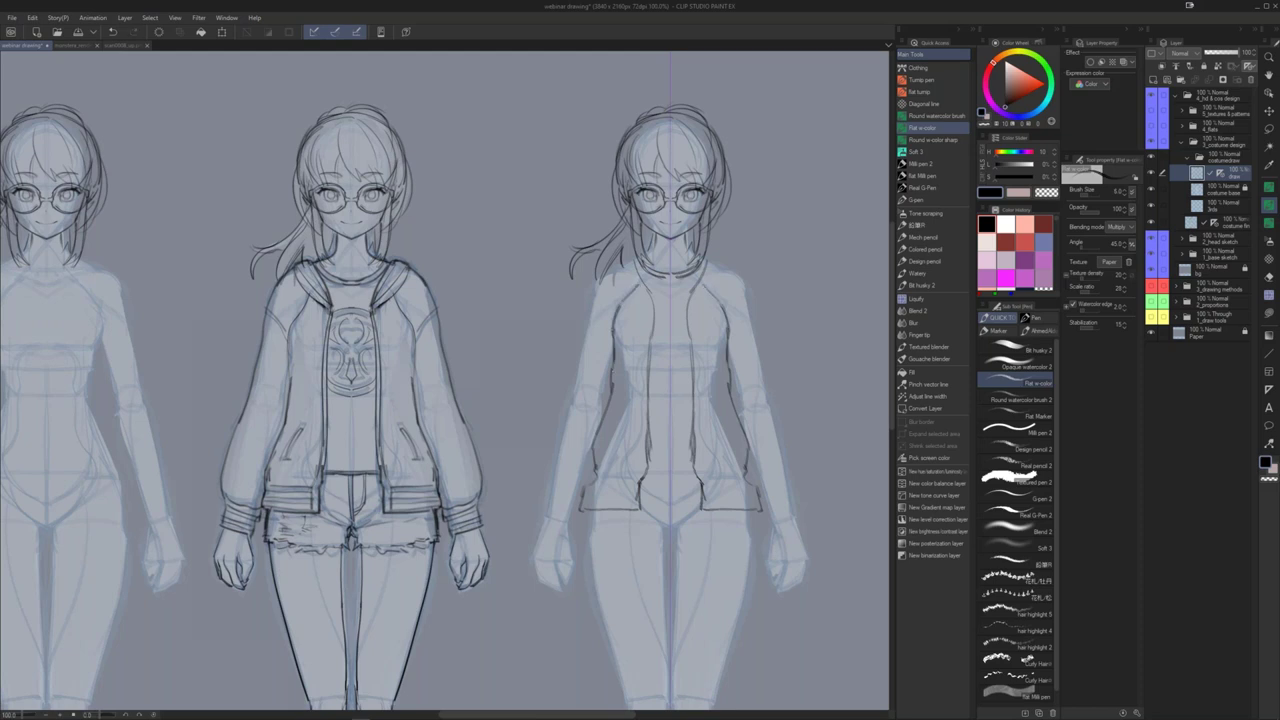
# Step: Redraw the jacket's side lines below the armpits and clean them up with a lasso selection
pyautogui.moveTo(623, 314); pyautogui.dragTo(628, 369)
pyautogui.hotkey('ctrl', 'z')
pyautogui.hotkey('ctrl', 'z')
pyautogui.moveTo(631, 311)
pyautogui.mouseDown()
pyautogui.moveTo(615, 333)
pyautogui.moveTo(713, 280)
pyautogui.moveTo(729, 213)
pyautogui.mouseUp()
pyautogui.press('m')
pyautogui.moveTo(630, 345)
pyautogui.mouseDown()
pyautogui.moveTo(644, 338)
pyautogui.moveTo(620, 373)
pyautogui.mouseUp()
pyautogui.hotkey('ctrl', 'd')
pyautogui.press('p')
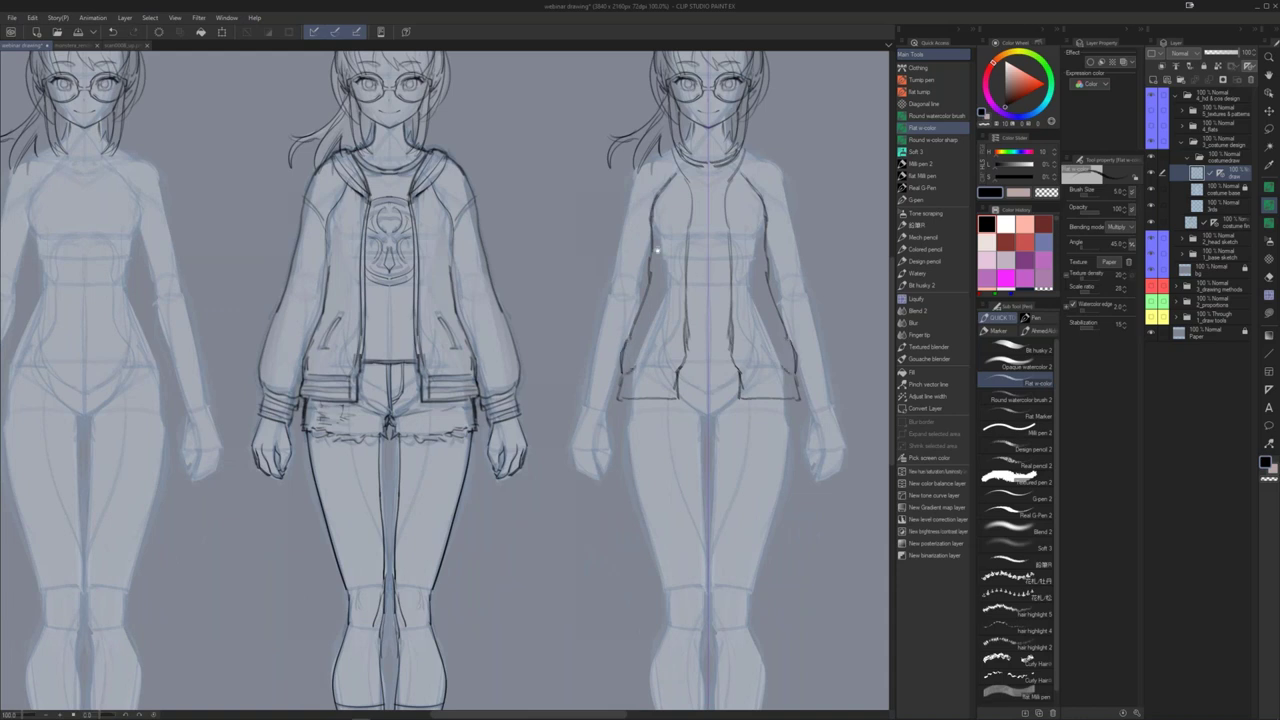
# Step: Sketch the jacket's shoulders and loose sleeve outlines down to the cuffs on both arms
pyautogui.moveTo(657, 250); pyautogui.dragTo(637, 313)
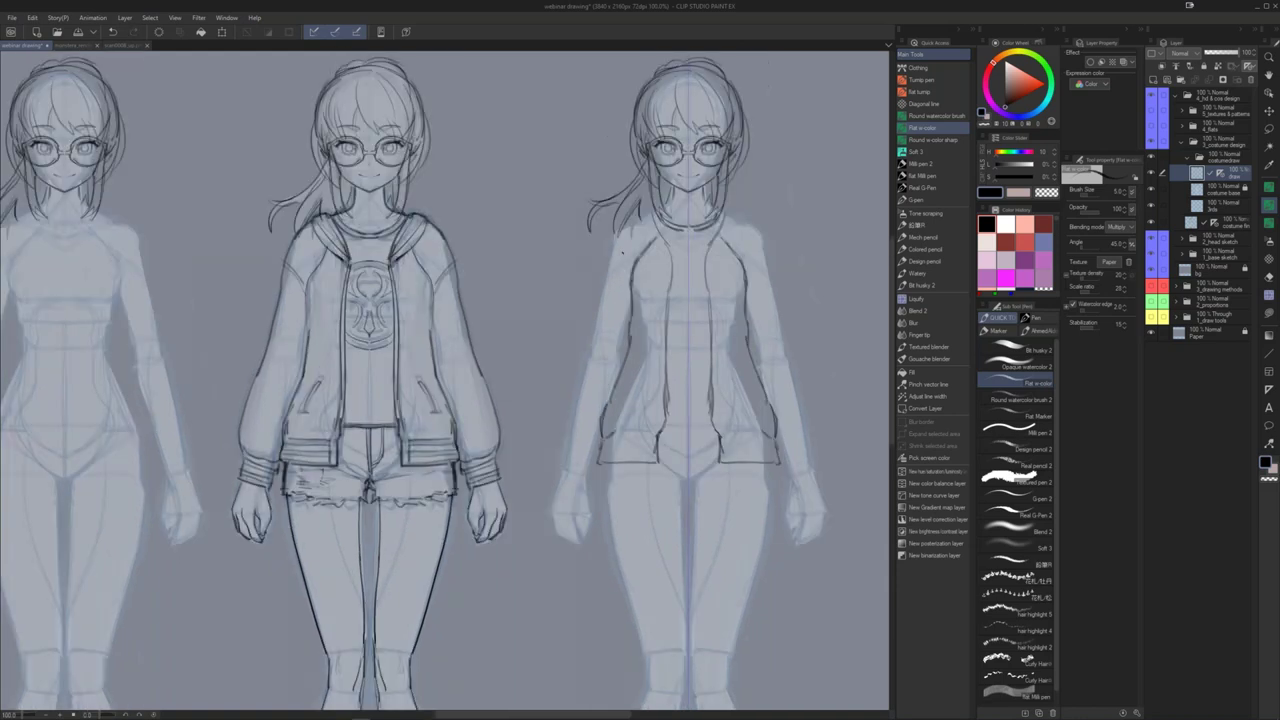
pyautogui.moveTo(651, 211); pyautogui.dragTo(600, 272)
pyautogui.hotkey('ctrl', 'z')
pyautogui.moveTo(647, 213)
pyautogui.mouseDown()
pyautogui.moveTo(610, 238)
pyautogui.moveTo(567, 388)
pyautogui.mouseUp()
pyautogui.hotkey('ctrl', 'z')
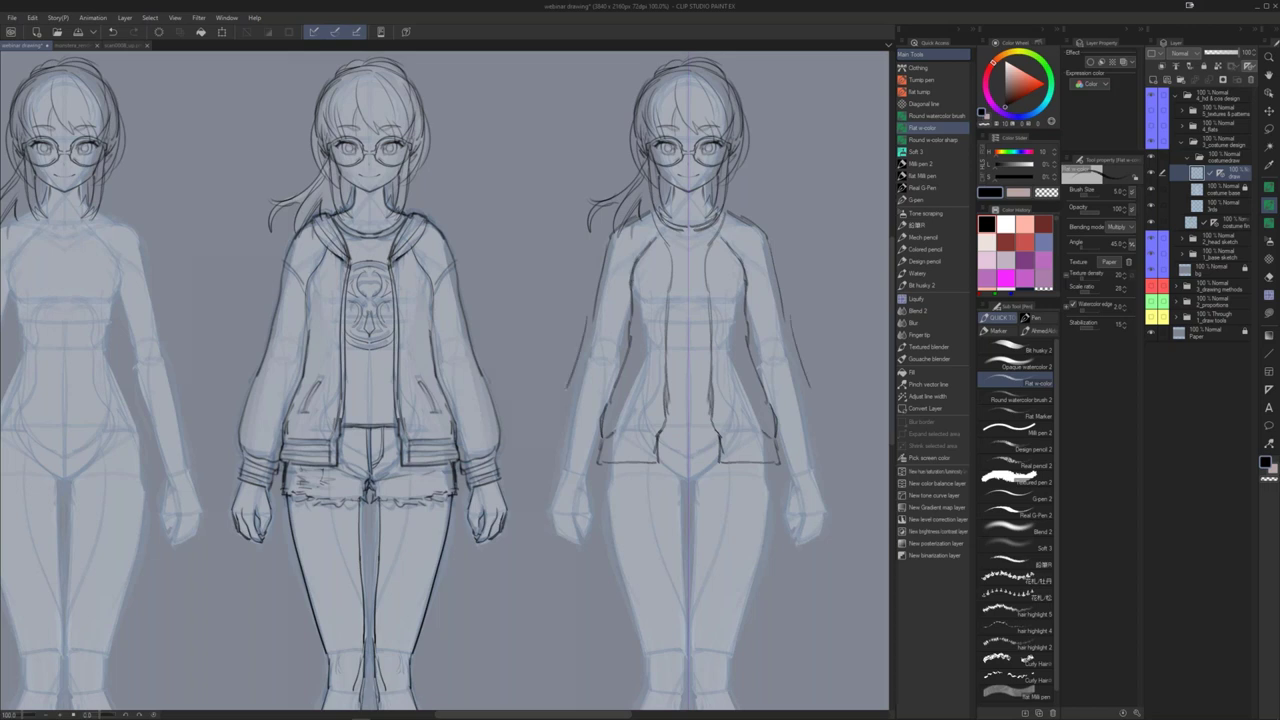
pyautogui.hotkey('ctrl', 'z')
pyautogui.moveTo(786, 316)
pyautogui.mouseDown()
pyautogui.moveTo(822, 462)
pyautogui.moveTo(816, 343)
pyautogui.moveTo(830, 394)
pyautogui.mouseUp()
pyautogui.moveTo(820, 361)
pyautogui.mouseDown()
pyautogui.moveTo(850, 366)
pyautogui.moveTo(820, 382)
pyautogui.moveTo(817, 369)
pyautogui.mouseUp()
pyautogui.moveTo(650, 370)
pyautogui.mouseDown()
pyautogui.moveTo(648, 400)
pyautogui.moveTo(636, 387)
pyautogui.mouseUp()
pyautogui.press('j')
pyautogui.press('p')
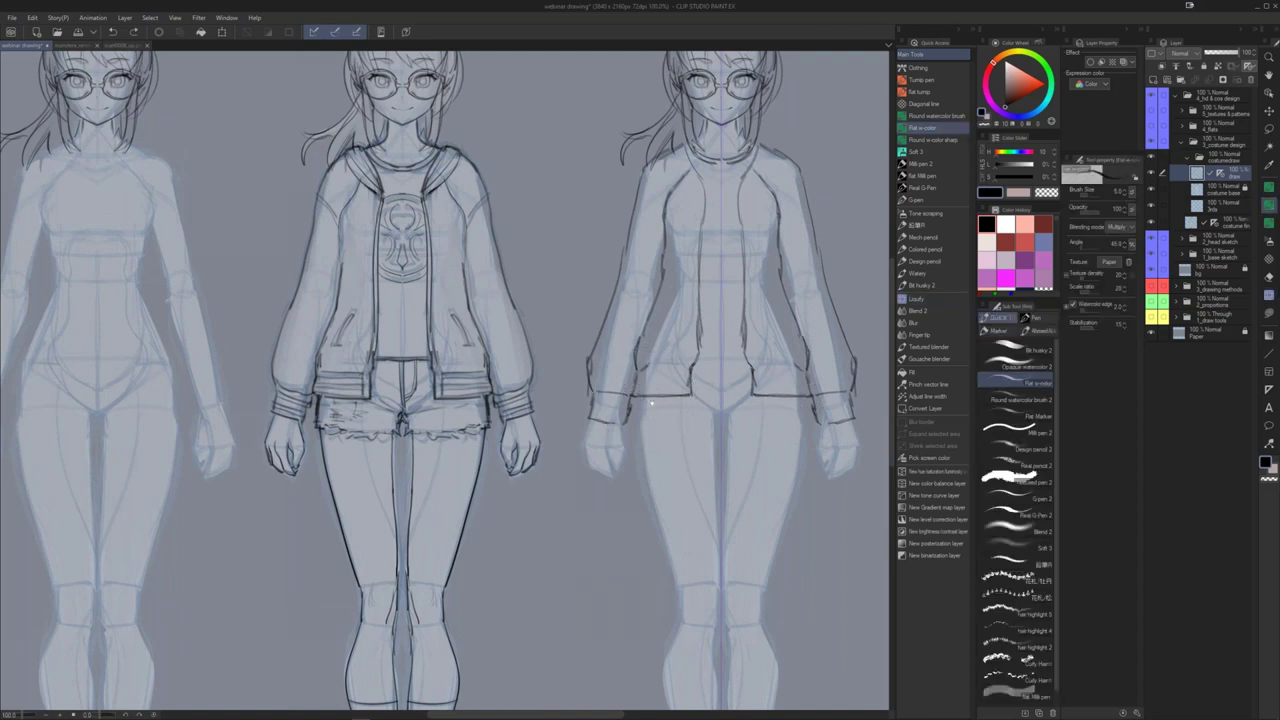
# Step: Undo the last hem strokes, lasso and delete the stray lines between the jacket hem and sleeves, then deselect
pyautogui.hotkey('ctrl', 'z')
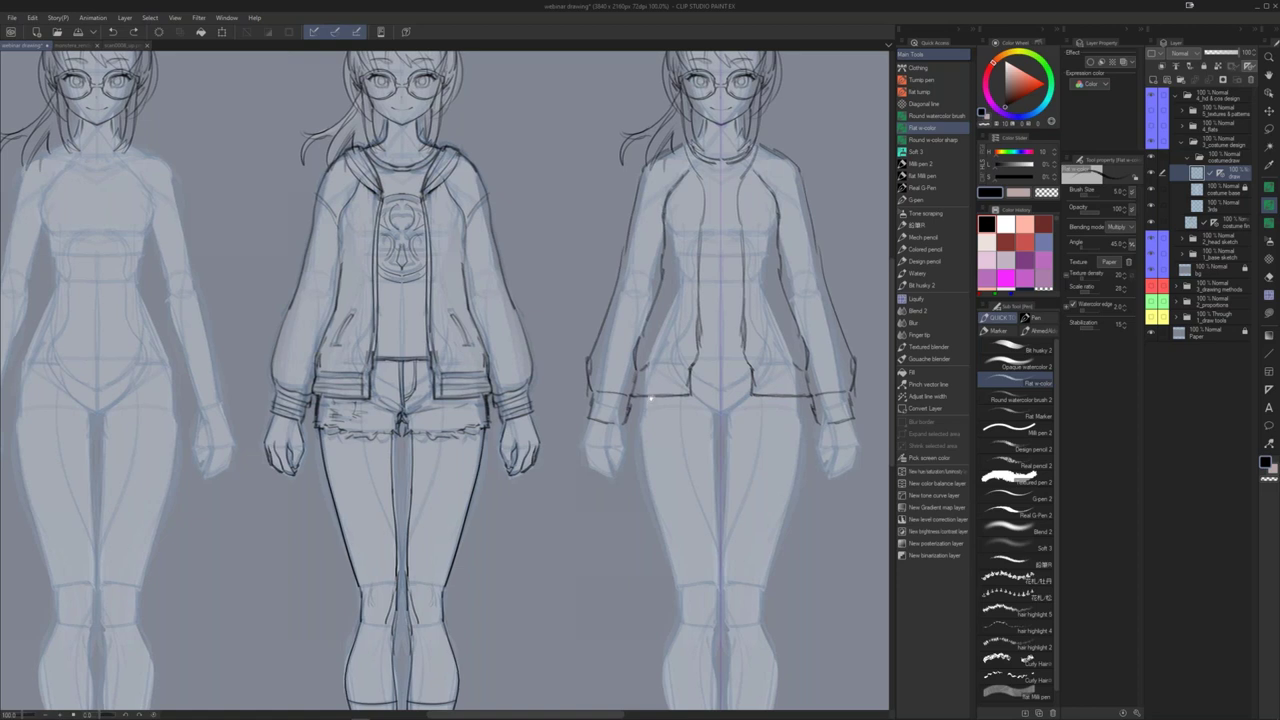
pyautogui.hotkey('ctrl', 'z')
pyautogui.press('m')
pyautogui.moveTo(622, 392); pyautogui.dragTo(638, 394)
pyautogui.press('Delete')
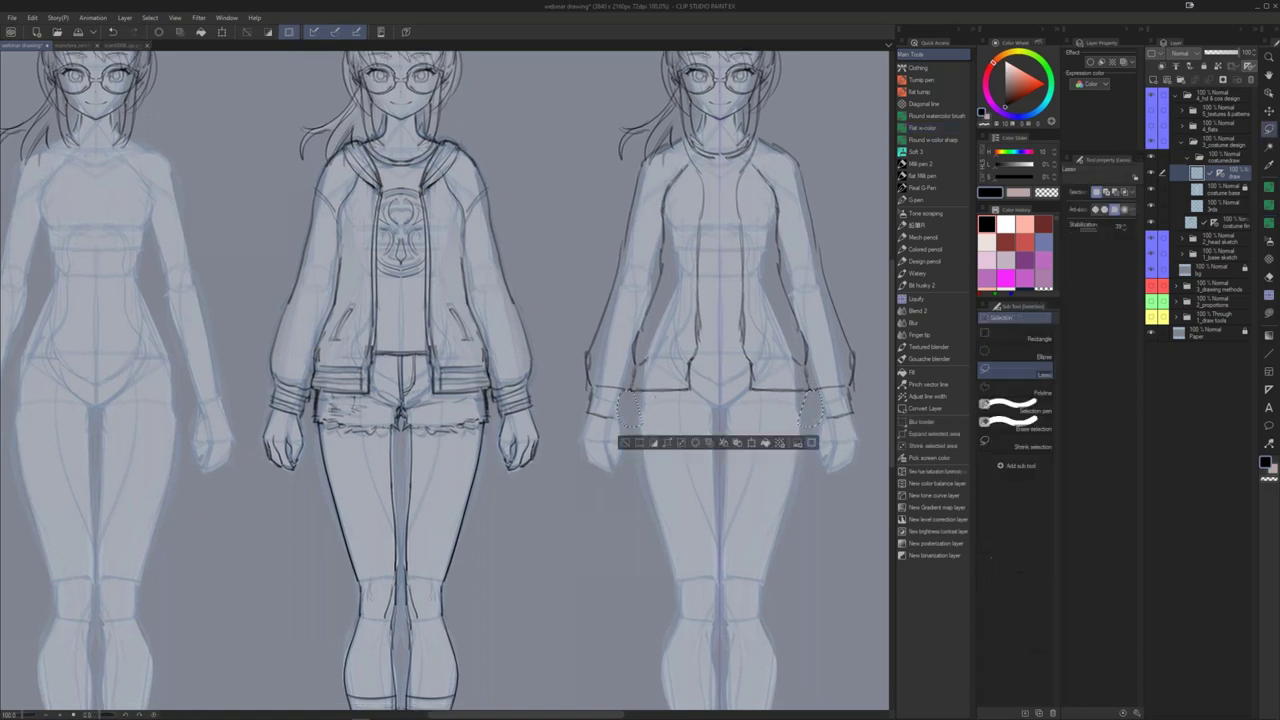
pyautogui.hotkey('ctrl', 'z')
pyautogui.hotkey('ctrl', 'y')
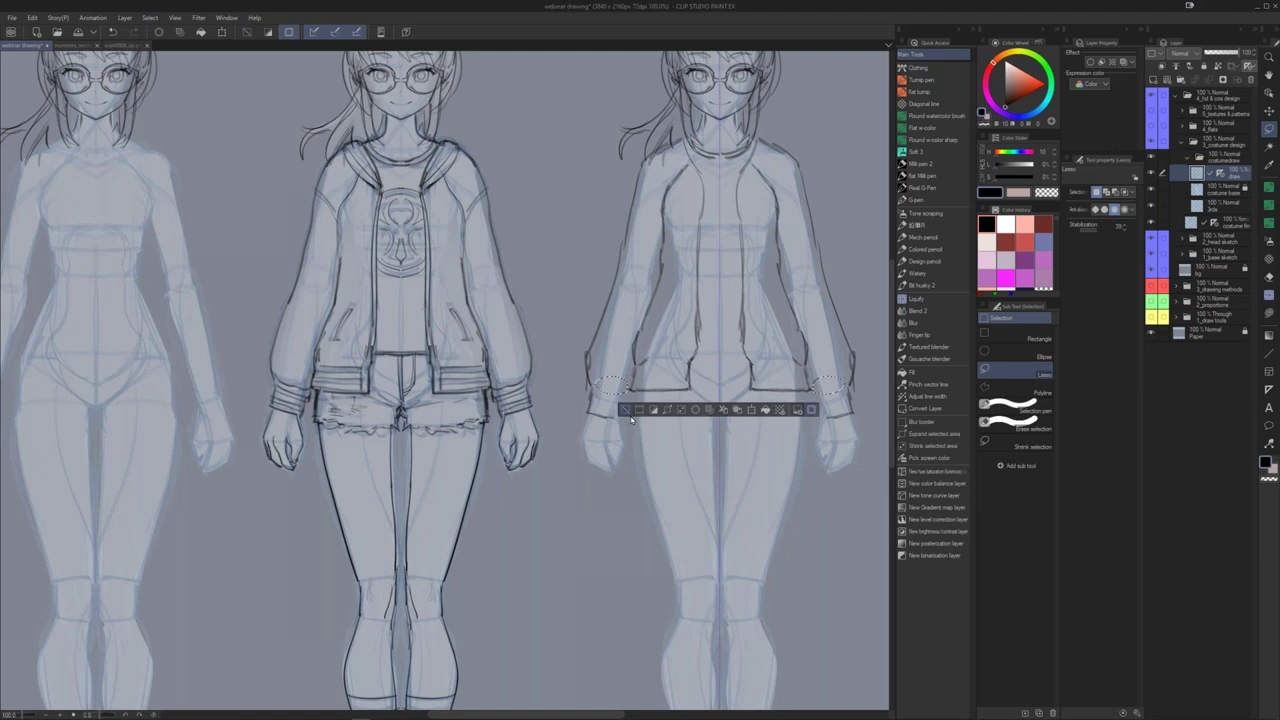
pyautogui.click(628, 409)
pyautogui.scroll(1, 631, 409)
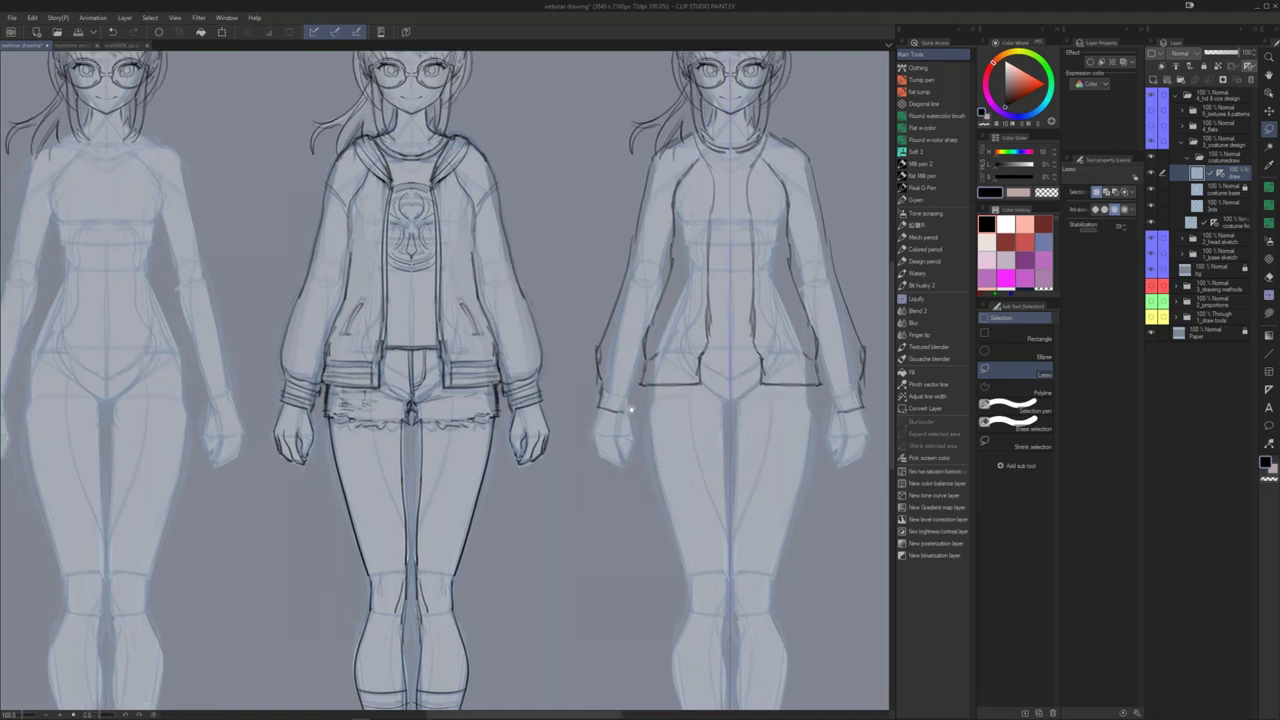
# Step: Adjust the sleeve cuffs with a lasso selection, deselect, and refine the sleeve contours with Liquify
pyautogui.press('b')
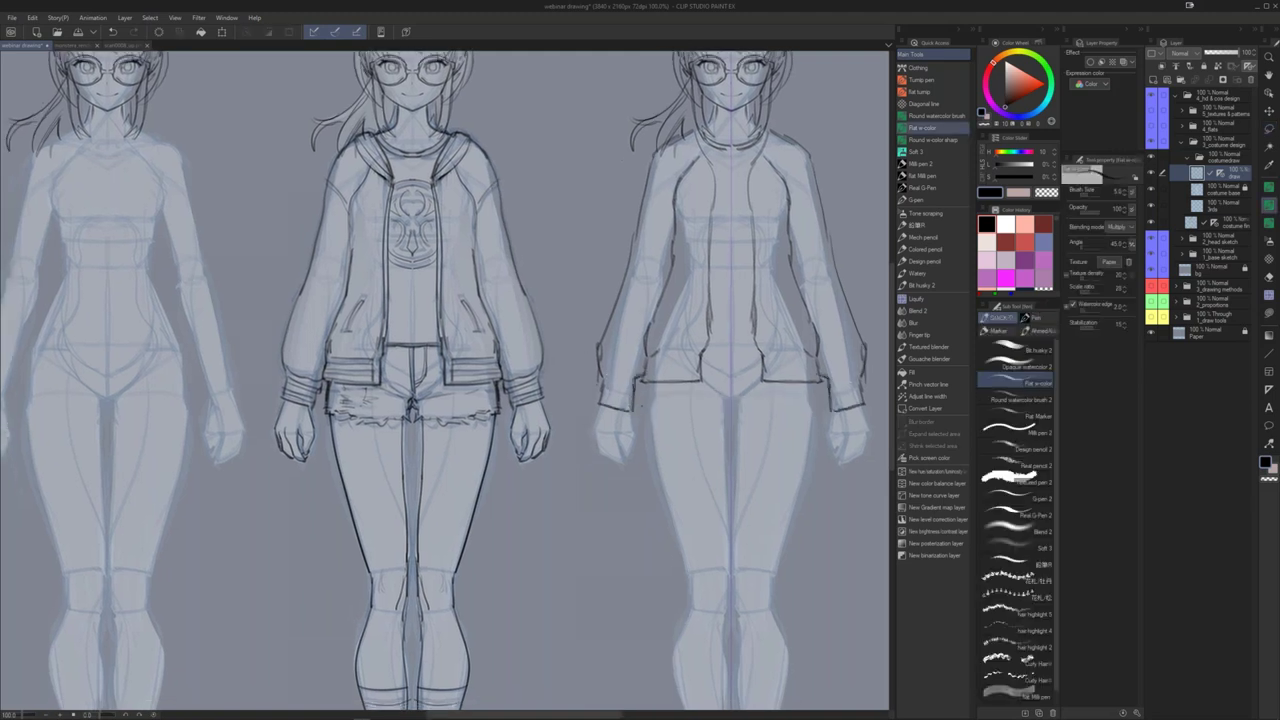
pyautogui.press('m')
pyautogui.moveTo(635, 418); pyautogui.dragTo(632, 415)
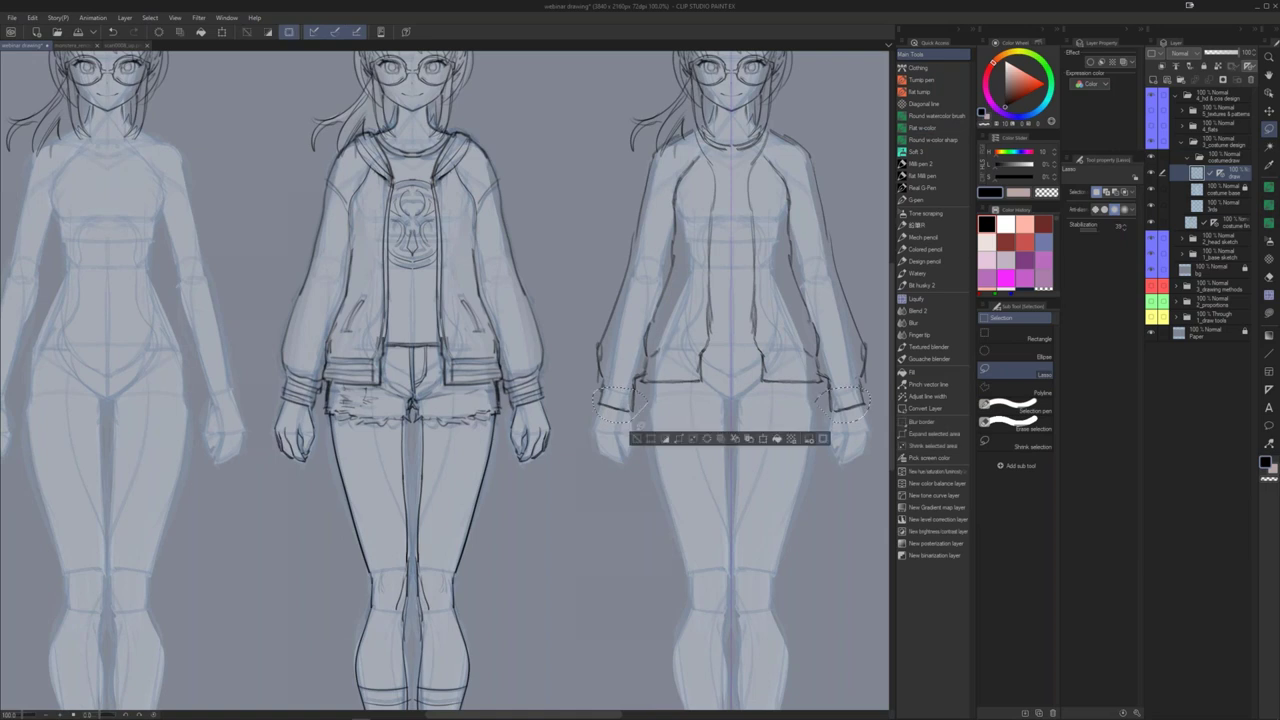
pyautogui.hotkey('ctrl', 'd')
pyautogui.press('j')
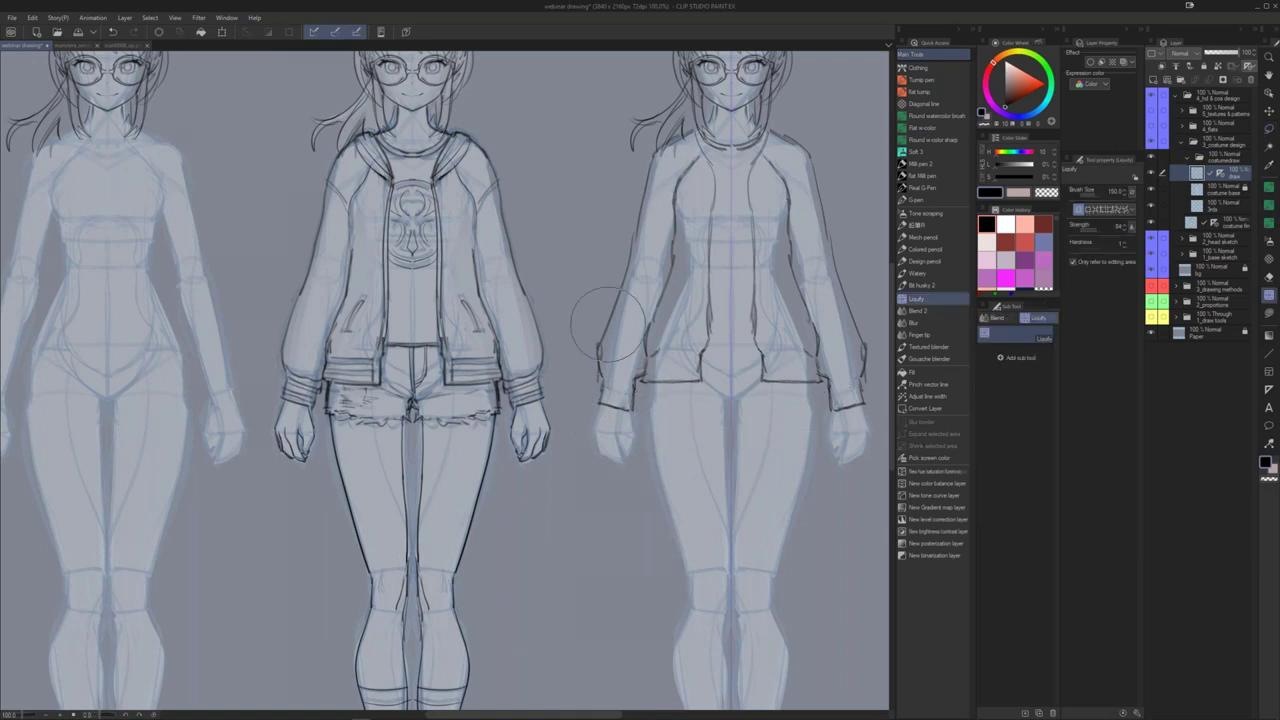
pyautogui.scroll(3, 617, 305)
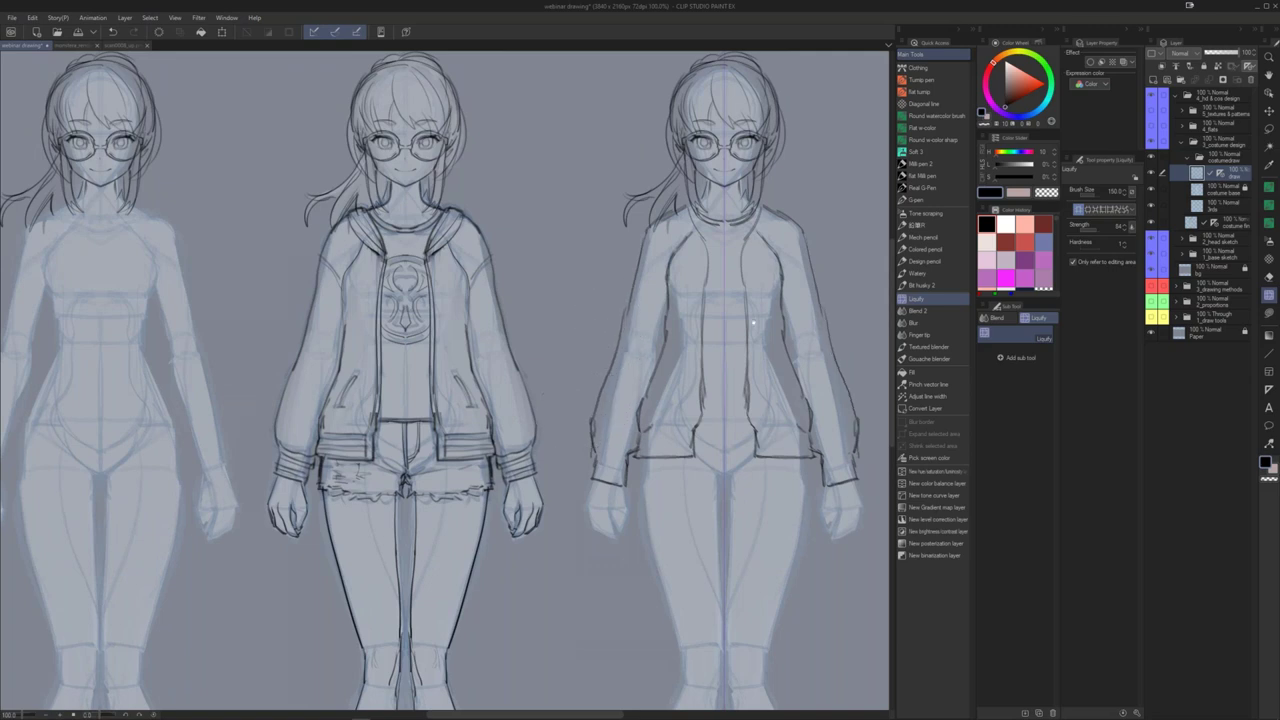
pyautogui.moveTo(753, 323); pyautogui.dragTo(706, 356)
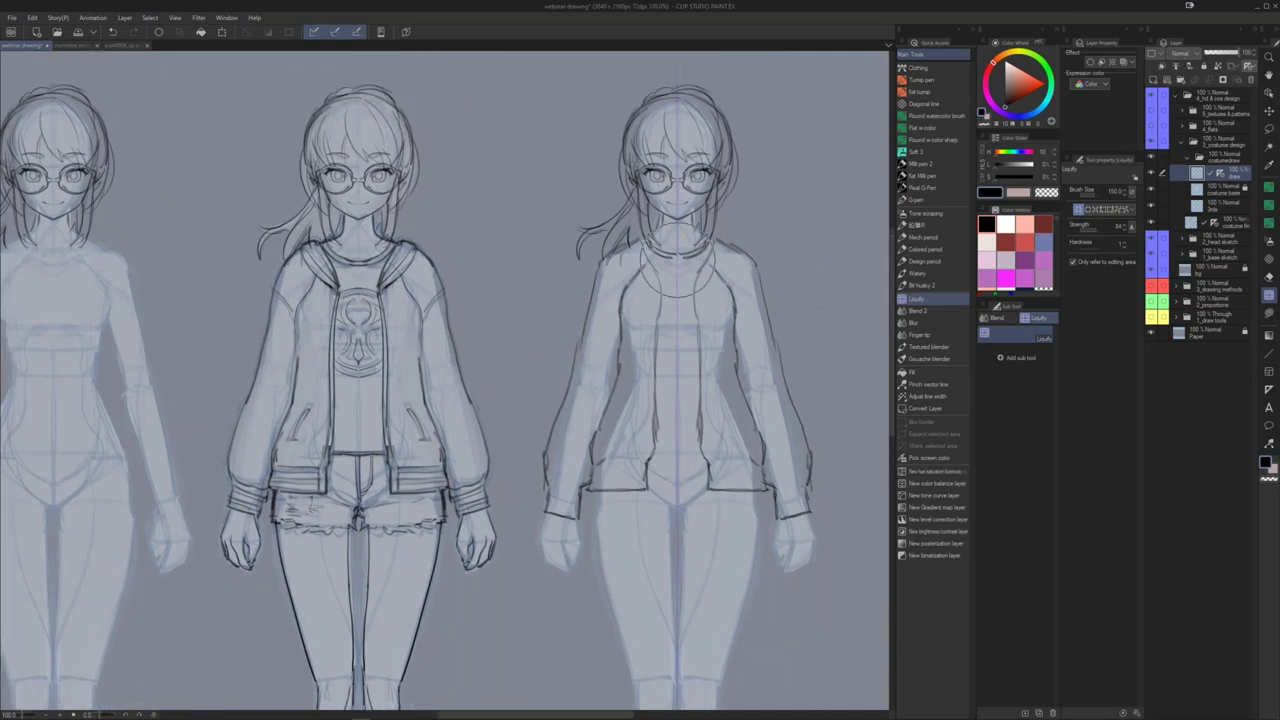
# Step: Sketch the jacket's hood folds around the neck and shoulders, undoing the unwanted strokes
pyautogui.press('b')
pyautogui.moveTo(644, 242); pyautogui.dragTo(660, 283)
pyautogui.moveTo(634, 244)
pyautogui.mouseDown()
pyautogui.moveTo(659, 290)
pyautogui.moveTo(678, 286)
pyautogui.mouseUp()
pyautogui.hotkey('ctrl', 'z')
pyautogui.hotkey('ctrl', 'z')
pyautogui.hotkey('ctrl', 'z')
pyautogui.hotkey('ctrl', 'z')
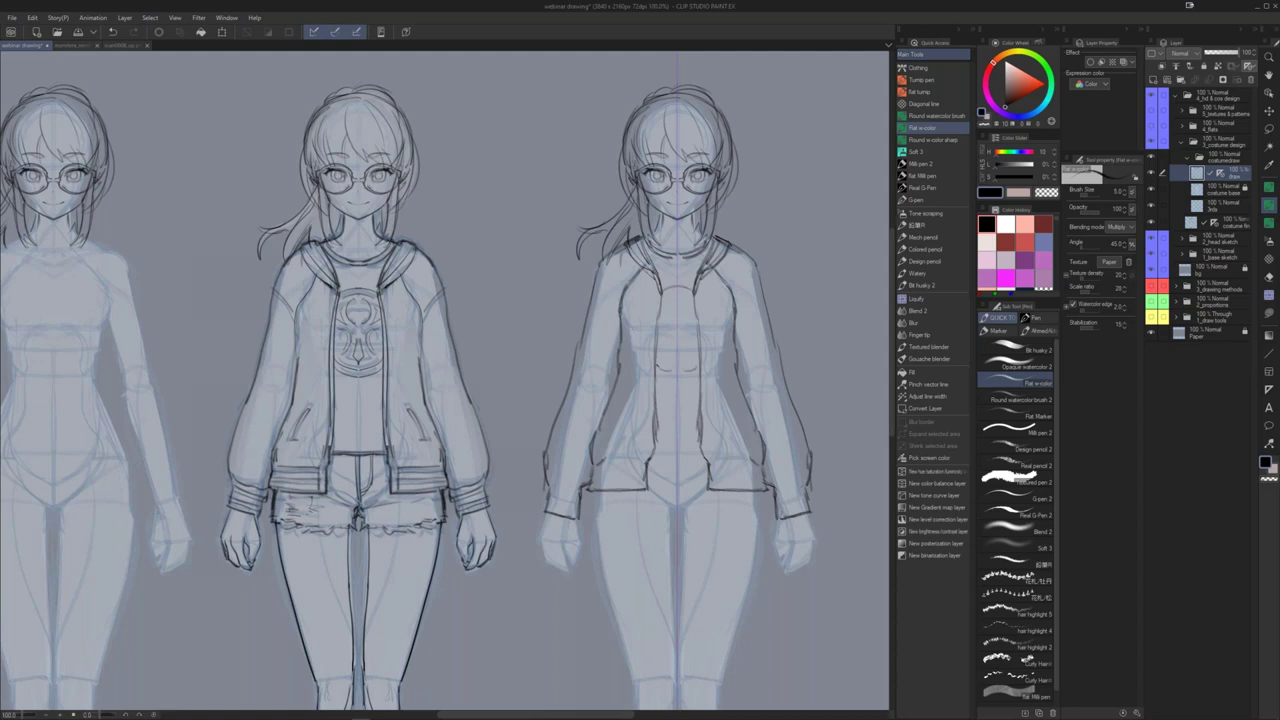
# Step: Sketch the circular emblem outline on the shirt's chest between the jacket's front edges
pyautogui.hotkey('ctrl', 'z')
pyautogui.hotkey('ctrl', 'y')
pyautogui.moveTo(667, 367); pyautogui.dragTo(657, 351)
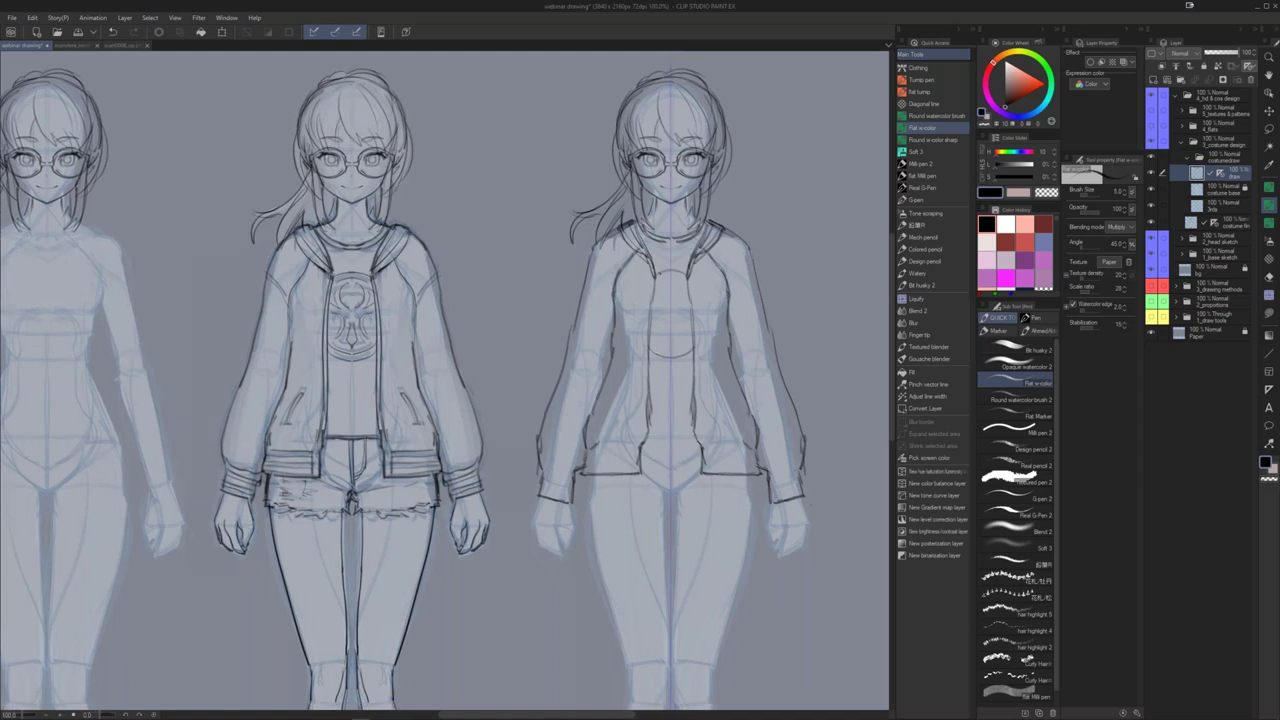
pyautogui.moveTo(555, 324); pyautogui.dragTo(575, 316)
pyautogui.hotkey('ctrl', 'z')
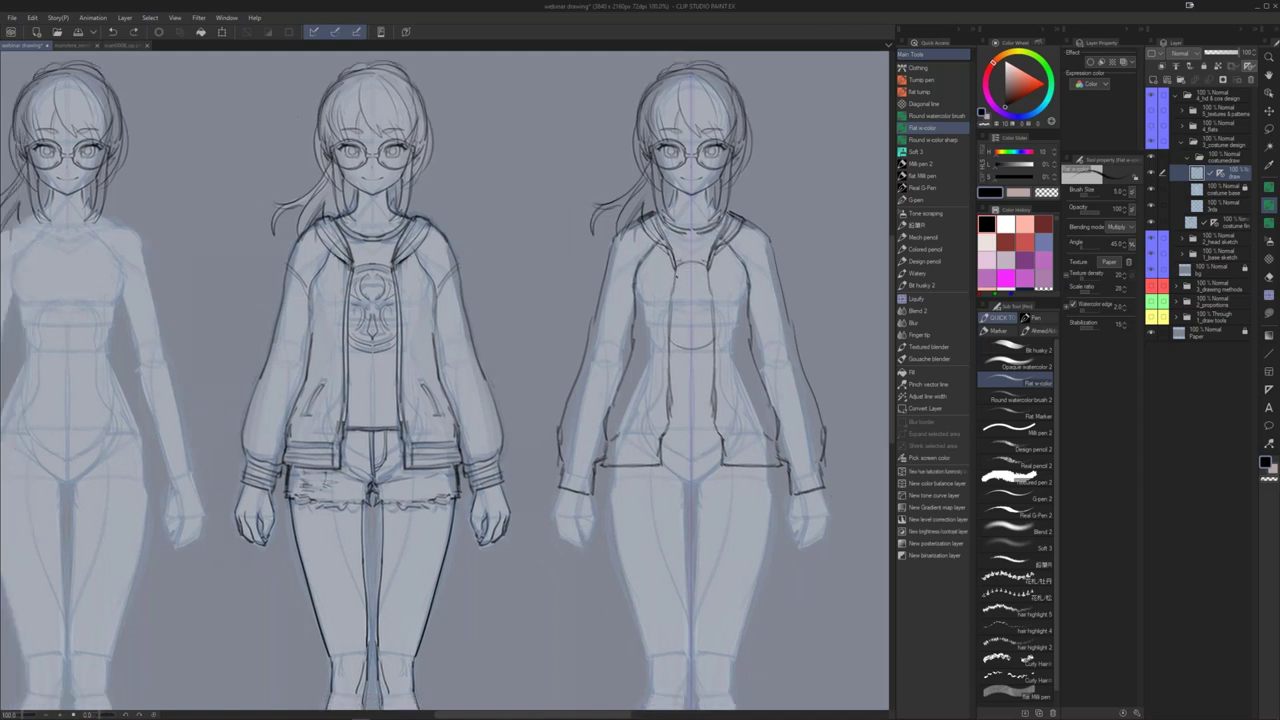
pyautogui.moveTo(671, 335); pyautogui.dragTo(714, 332)
pyautogui.hotkey('ctrl', 'z')
pyautogui.hotkey('ctrl', 'z')
# Step: Draw the mirrored curved motif inside the circular chest emblem, redoing strokes as needed
pyautogui.moveTo(689, 277); pyautogui.dragTo(693, 278)
pyautogui.hotkey('ctrl', 'z')
pyautogui.moveTo(693, 281); pyautogui.dragTo(710, 309)
pyautogui.hotkey('ctrl', 'z')
pyautogui.hotkey('ctrl', 'z')
pyautogui.hotkey('ctrl', 'z')
pyautogui.moveTo(692, 318)
pyautogui.mouseDown()
pyautogui.moveTo(700, 333)
pyautogui.moveTo(674, 334)
pyautogui.mouseUp()
pyautogui.hotkey('ctrl', 'z')
pyautogui.moveTo(704, 312); pyautogui.dragTo(709, 334)
pyautogui.moveTo(642, 256)
pyautogui.mouseDown()
pyautogui.moveTo(634, 292)
pyautogui.moveTo(654, 297)
pyautogui.mouseUp()
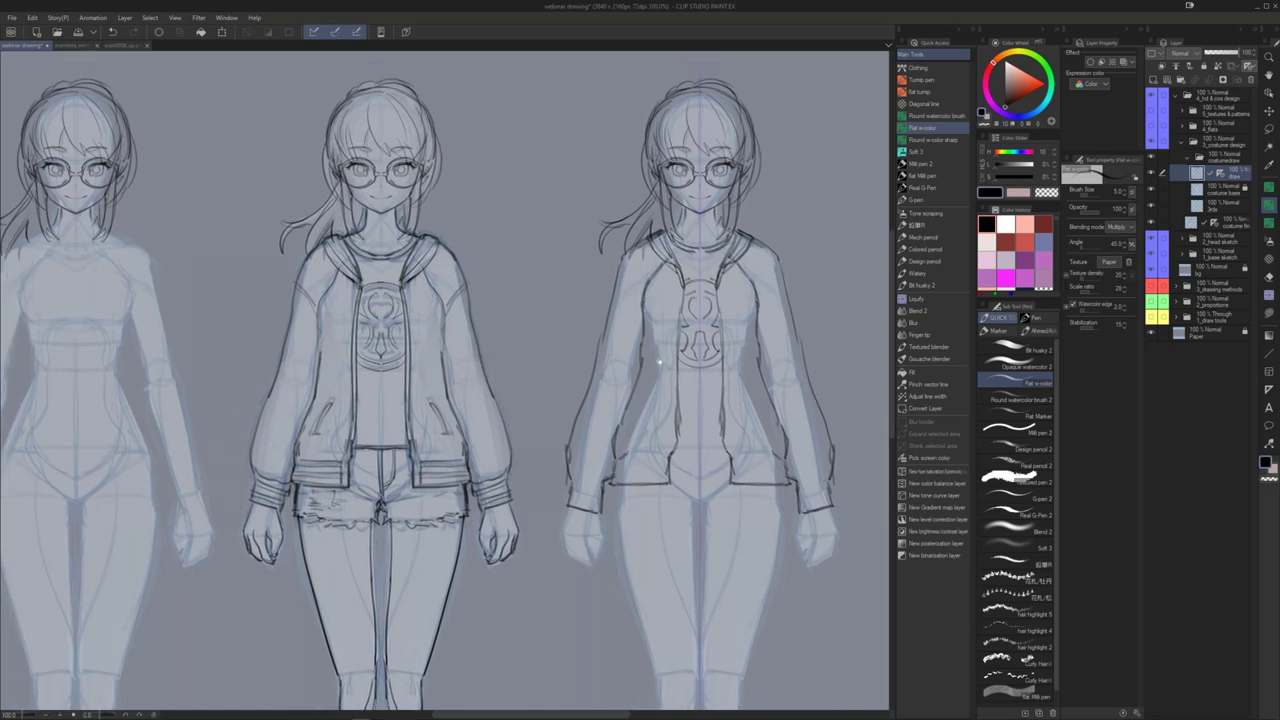
# Step: Sketch the shirt's bottom hem across the jacket opening, slightly above the jacket's own hem
pyautogui.moveTo(683, 415)
pyautogui.mouseDown()
pyautogui.moveTo(689, 340)
pyautogui.moveTo(684, 362)
pyautogui.mouseUp()
pyautogui.press('m')
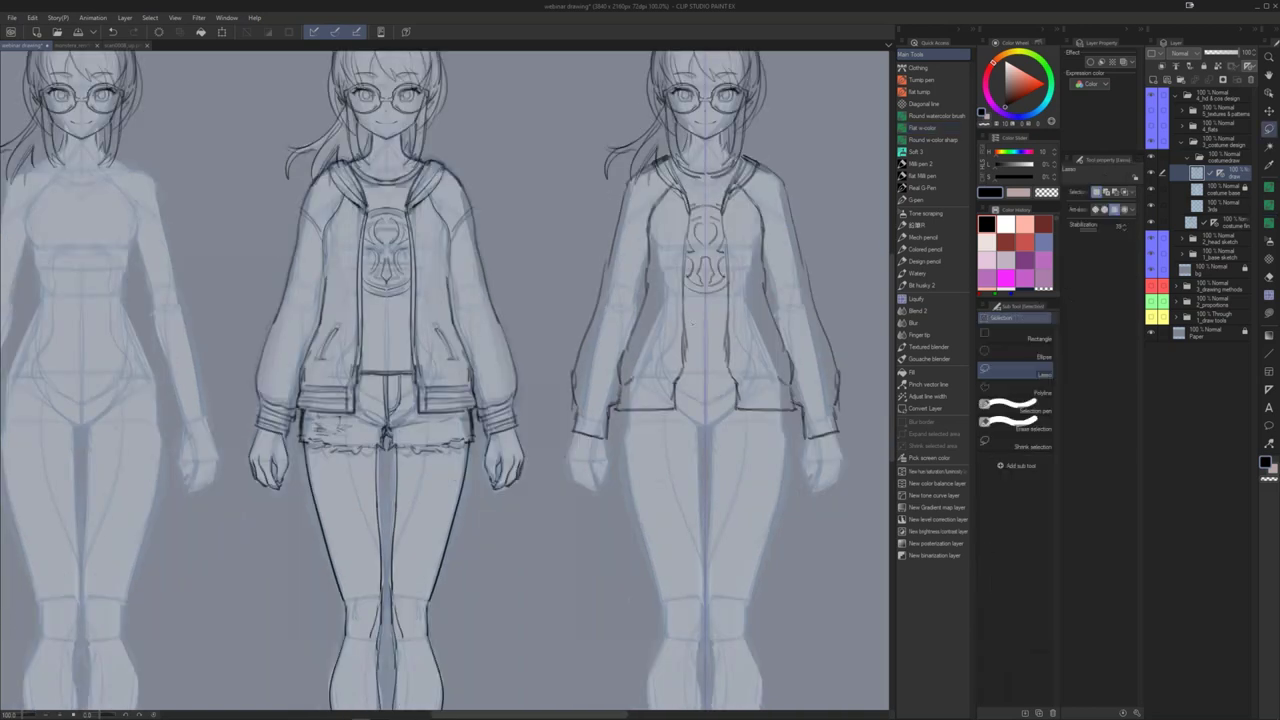
pyautogui.press('p')
pyautogui.moveTo(685, 309); pyautogui.dragTo(681, 372)
pyautogui.hotkey('ctrl', 'z')
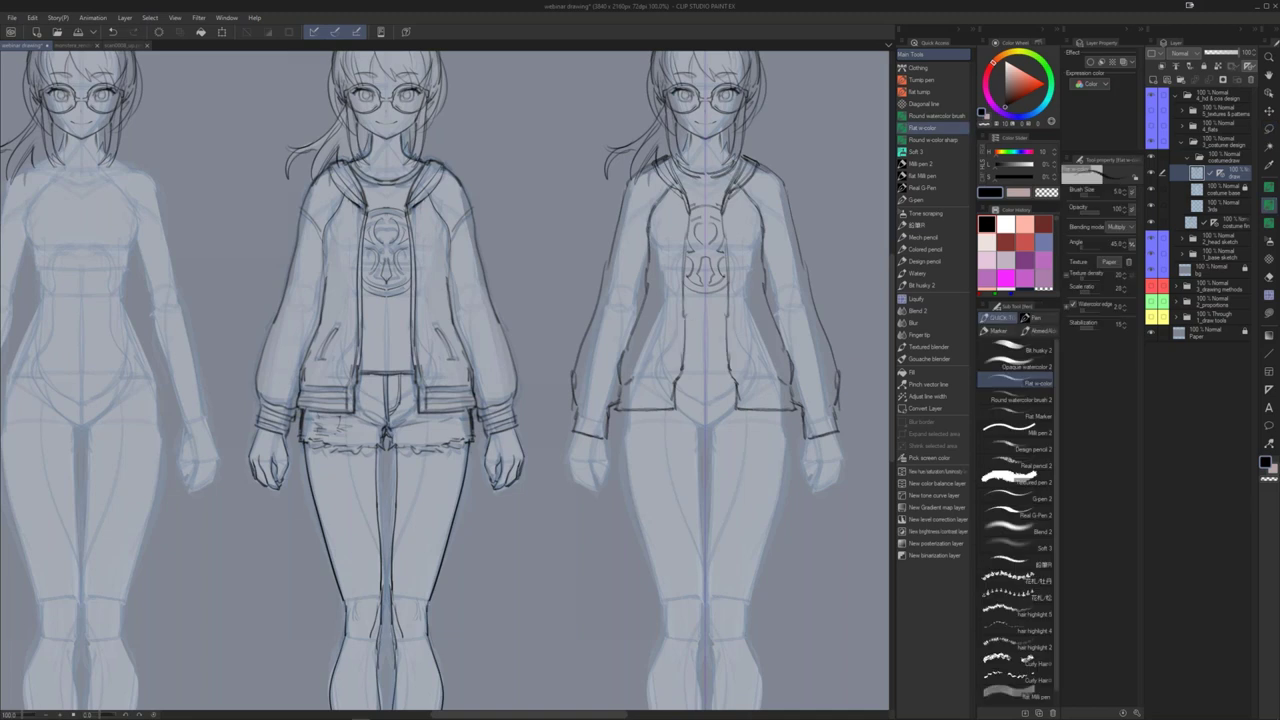
pyautogui.scroll(-3, 445, 380)
pyautogui.moveTo(664, 281)
pyautogui.mouseDown()
pyautogui.moveTo(695, 280)
pyautogui.moveTo(696, 304)
pyautogui.mouseUp()
pyautogui.hotkey('ctrl', 'z')
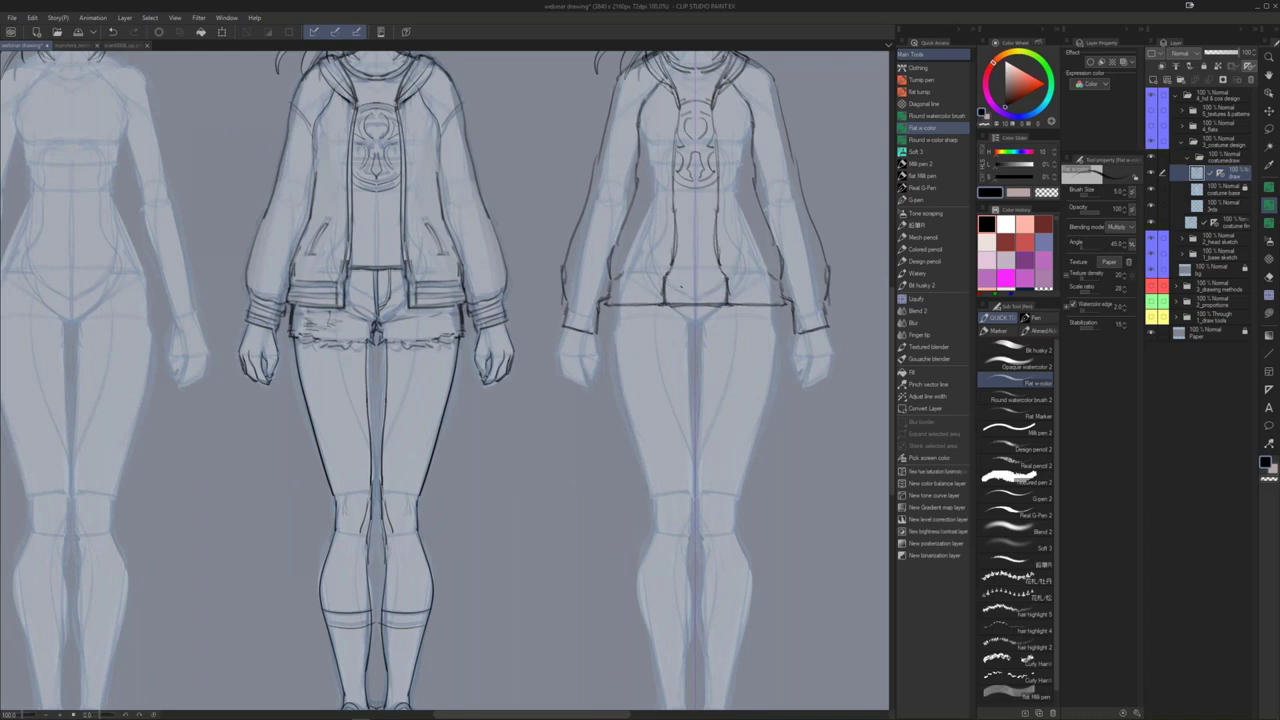
pyautogui.hotkey('ctrl', 'z')
pyautogui.moveTo(652, 246); pyautogui.dragTo(650, 248)
pyautogui.moveTo(645, 265)
pyautogui.mouseDown()
pyautogui.moveTo(633, 297)
pyautogui.moveTo(708, 300)
pyautogui.moveTo(648, 261)
pyautogui.mouseUp()
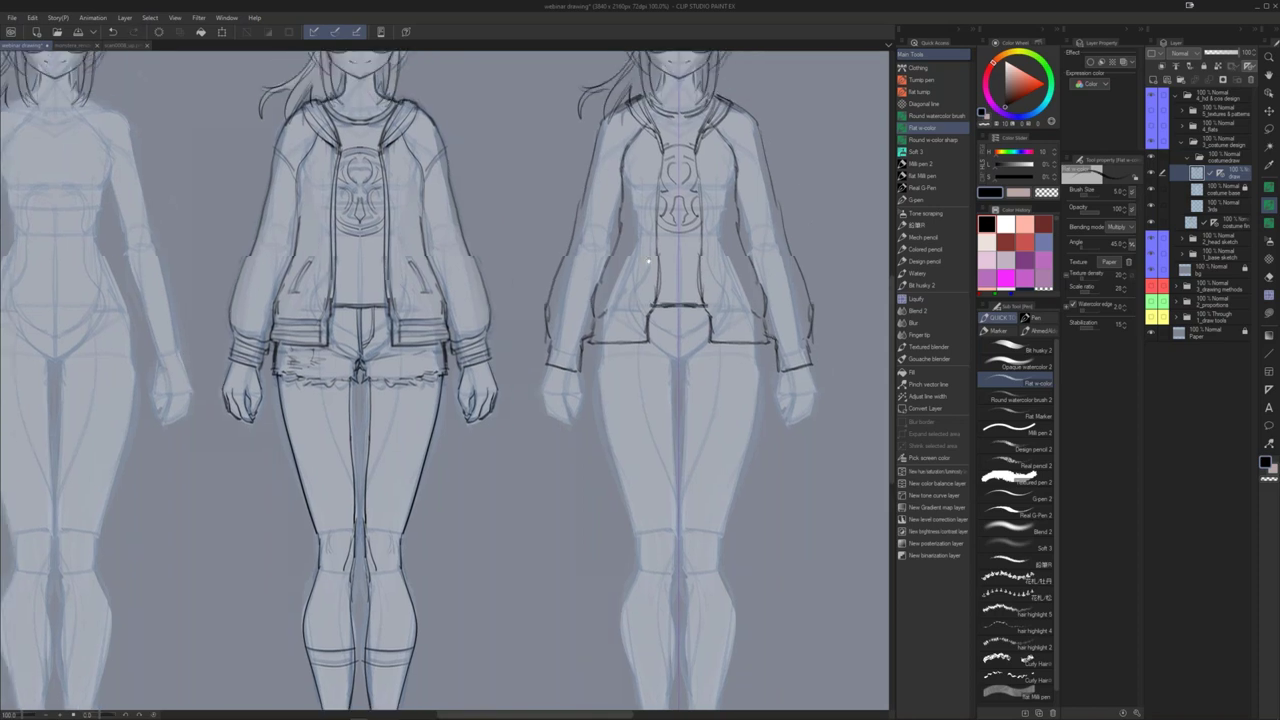
# Step: Try a lower shirt hem level with the jacket's bottom edge and undo it
pyautogui.scroll(1, 648, 260)
pyautogui.hotkey('ctrl', 'z')
pyautogui.moveTo(670, 368)
pyautogui.mouseDown()
pyautogui.moveTo(678, 297)
pyautogui.moveTo(716, 309)
pyautogui.mouseUp()
pyautogui.hotkey('ctrl', 'z')
pyautogui.hotkey('ctrl', 'y')
pyautogui.hotkey('ctrl', 'z')
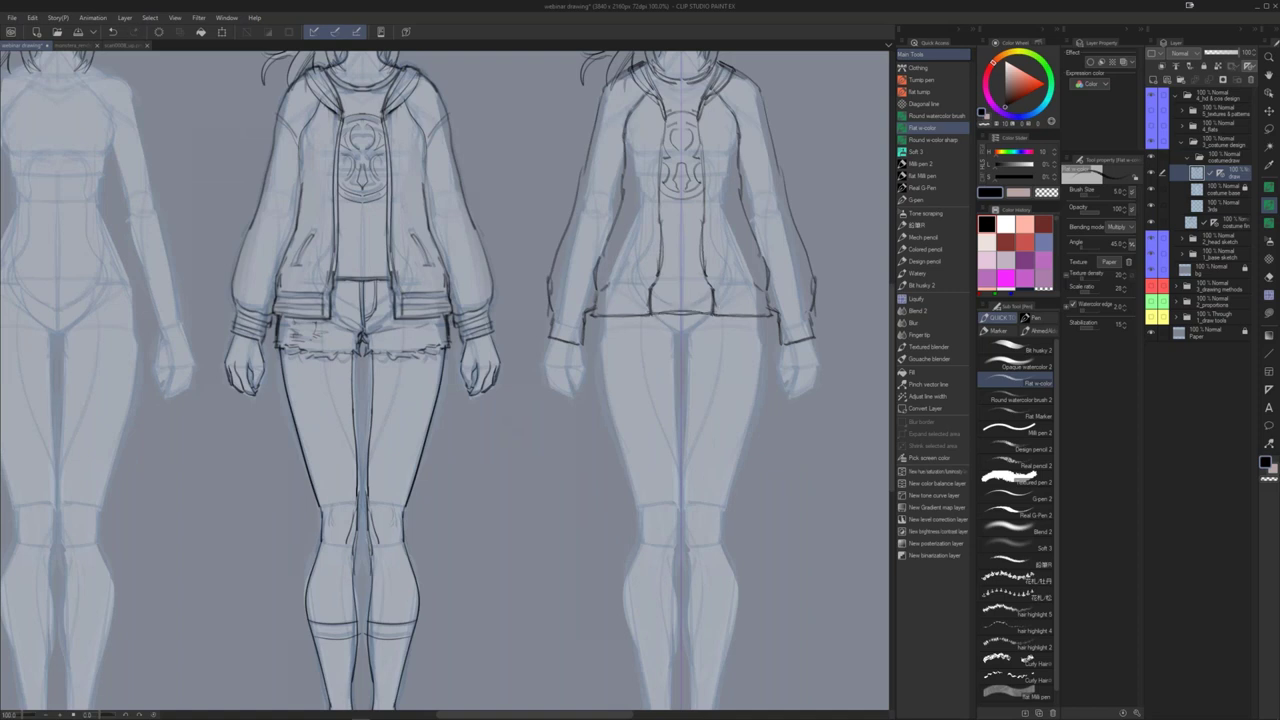
pyautogui.hotkey('ctrl', 'space')
pyautogui.moveTo(666, 323); pyautogui.dragTo(570, 324)
pyautogui.click(703, 324)
pyautogui.moveTo(666, 314)
pyautogui.mouseDown()
pyautogui.moveTo(693, 370)
pyautogui.moveTo(670, 377)
pyautogui.moveTo(641, 336)
pyautogui.mouseUp()
pyautogui.click(701, 327)
pyautogui.hotkey('ctrl', 'd')
pyautogui.press('b')
pyautogui.hotkey('ctrl', 'z')
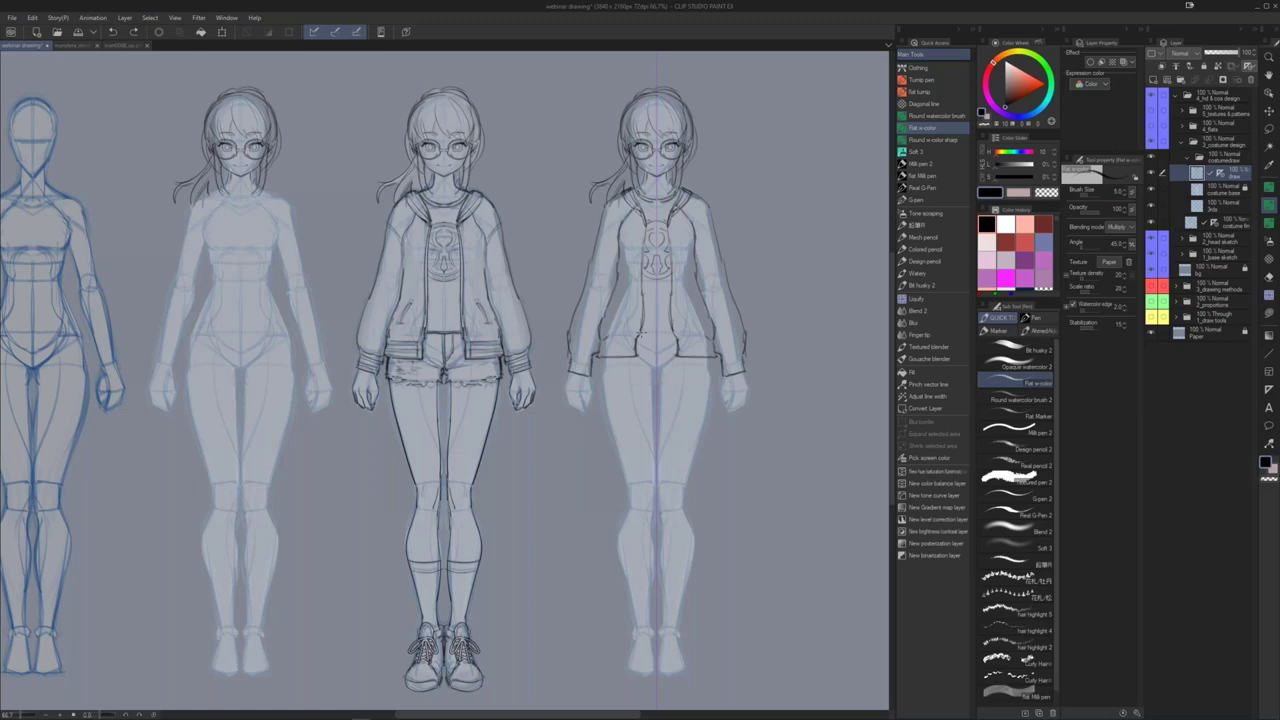
# Step: Redraw the shirt's hem line between the jacket's front edges and compare it with the clothed reference figure
pyautogui.moveTo(671, 331); pyautogui.dragTo(641, 331)
pyautogui.hotkey('ctrl', 'space')
pyautogui.doubleClick(656, 322)
pyautogui.moveTo(618, 191); pyautogui.dragTo(679, 270)
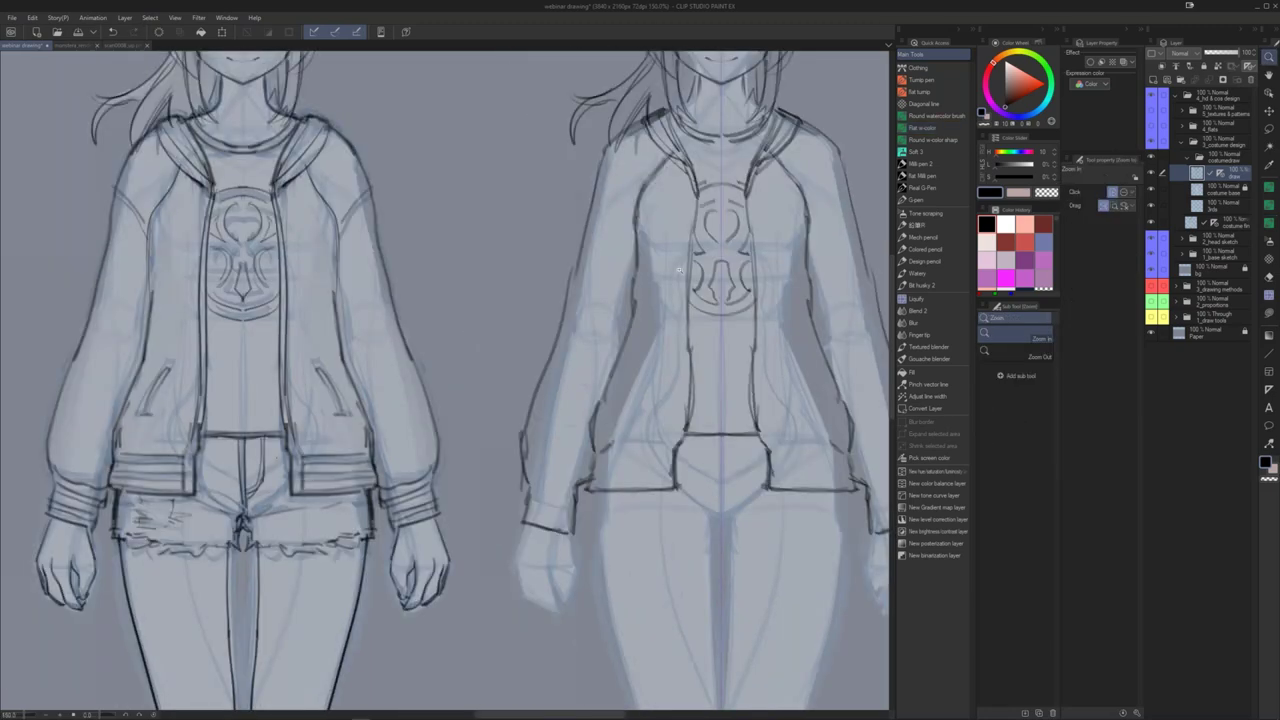
pyautogui.press('b')
pyautogui.hotkey('ctrl', 'space')
pyautogui.keyDown('alt'); pyautogui.click(630, 181); pyautogui.keyUp('alt')
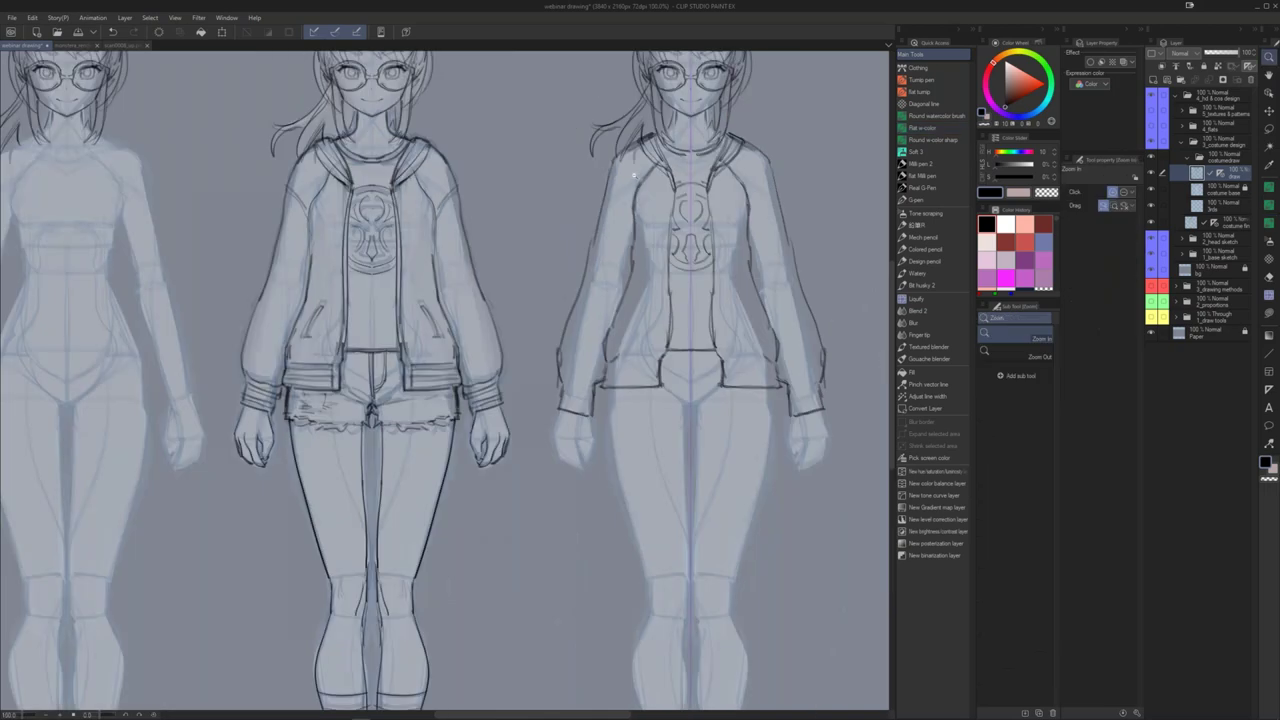
# Step: Sketch the jacket's sleeve seams near the shoulders and the ribbing lines on both cuffs
pyautogui.moveTo(634, 175); pyautogui.dragTo(624, 240)
pyautogui.moveTo(597, 252); pyautogui.dragTo(624, 271)
pyautogui.moveTo(630, 330); pyautogui.dragTo(647, 258)
pyautogui.moveTo(569, 375); pyautogui.dragTo(598, 381)
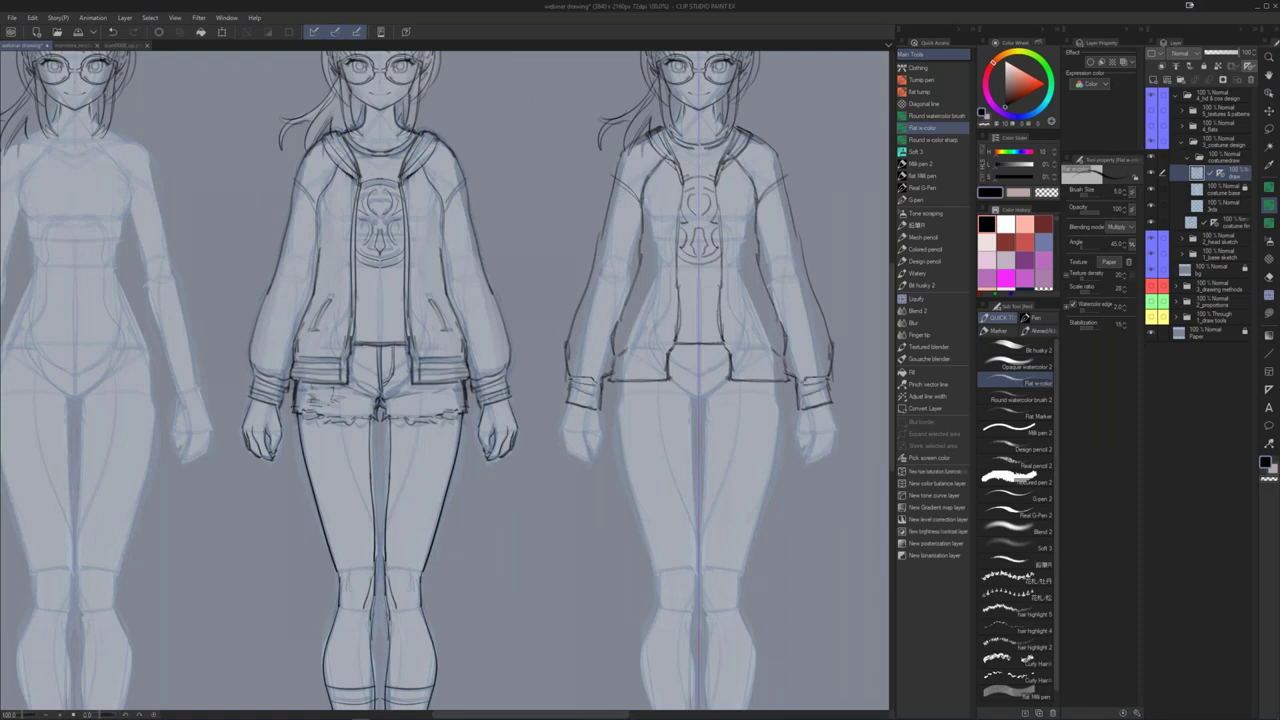
pyautogui.moveTo(569, 394); pyautogui.dragTo(599, 401)
# Step: Sketch the shorts' side edges and frayed leg hems below the jacket
pyautogui.moveTo(691, 412); pyautogui.dragTo(673, 358)
pyautogui.moveTo(604, 329)
pyautogui.mouseDown()
pyautogui.moveTo(601, 360)
pyautogui.moveTo(612, 349)
pyautogui.moveTo(676, 361)
pyautogui.mouseUp()
pyautogui.moveTo(688, 355)
pyautogui.mouseDown()
pyautogui.moveTo(704, 360)
pyautogui.moveTo(686, 355)
pyautogui.mouseUp()
pyautogui.hotkey('ctrl', 'z')
pyautogui.moveTo(710, 329); pyautogui.dragTo(689, 342)
pyautogui.hotkey('ctrl', 'z')
pyautogui.moveTo(698, 342); pyautogui.dragTo(719, 339)
pyautogui.hotkey('ctrl', 'z')
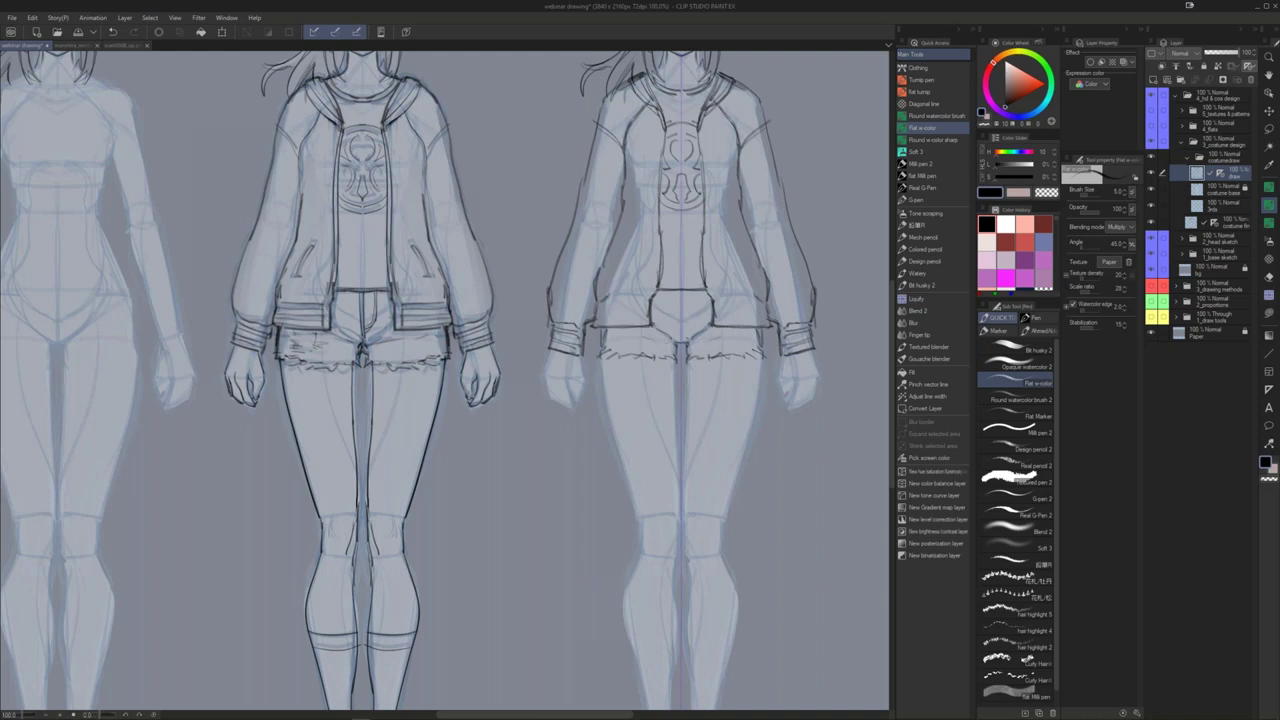
# Step: Draw the shorts' centre seam from the shirt hem to the crotch and add the crotch folds, retrying the seam line
pyautogui.moveTo(690, 345); pyautogui.dragTo(686, 363)
pyautogui.moveTo(679, 310); pyautogui.dragTo(677, 355)
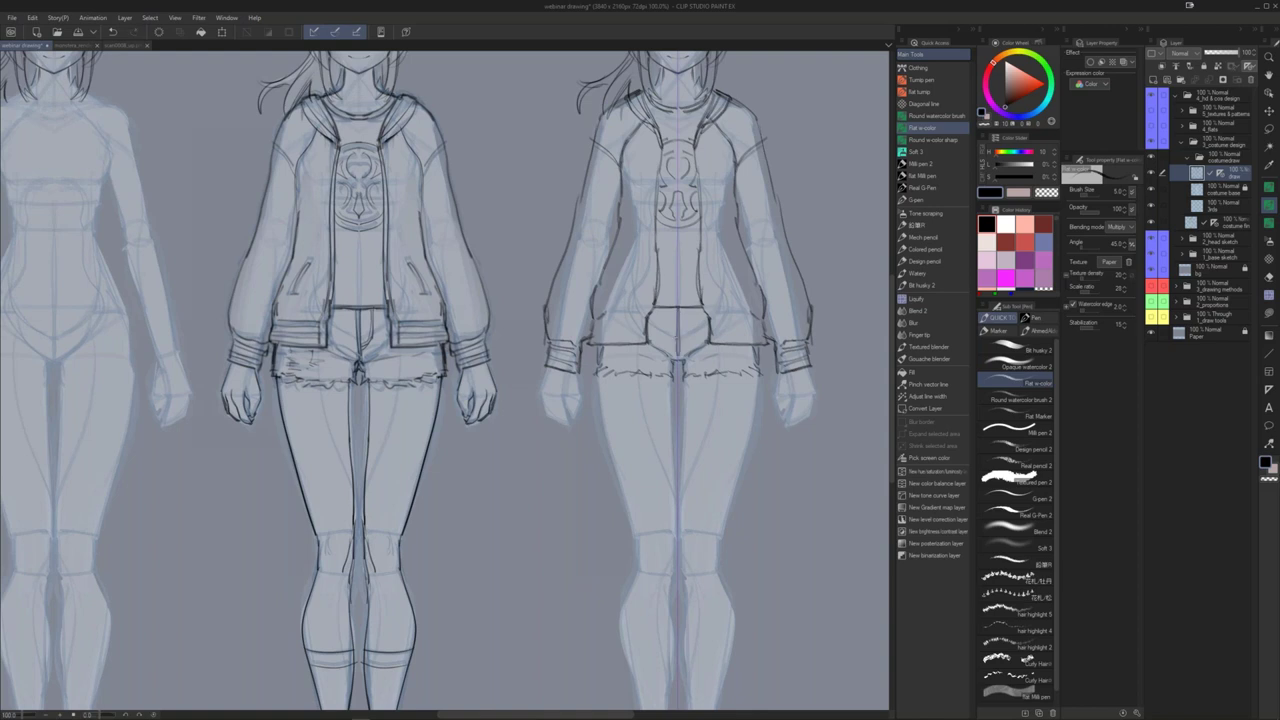
pyautogui.hotkey('ctrl', 'z')
pyautogui.moveTo(675, 313); pyautogui.dragTo(677, 358)
pyautogui.hotkey('ctrl', 'z')
pyautogui.moveTo(679, 308); pyautogui.dragTo(678, 366)
pyautogui.moveTo(686, 426); pyautogui.dragTo(674, 426)
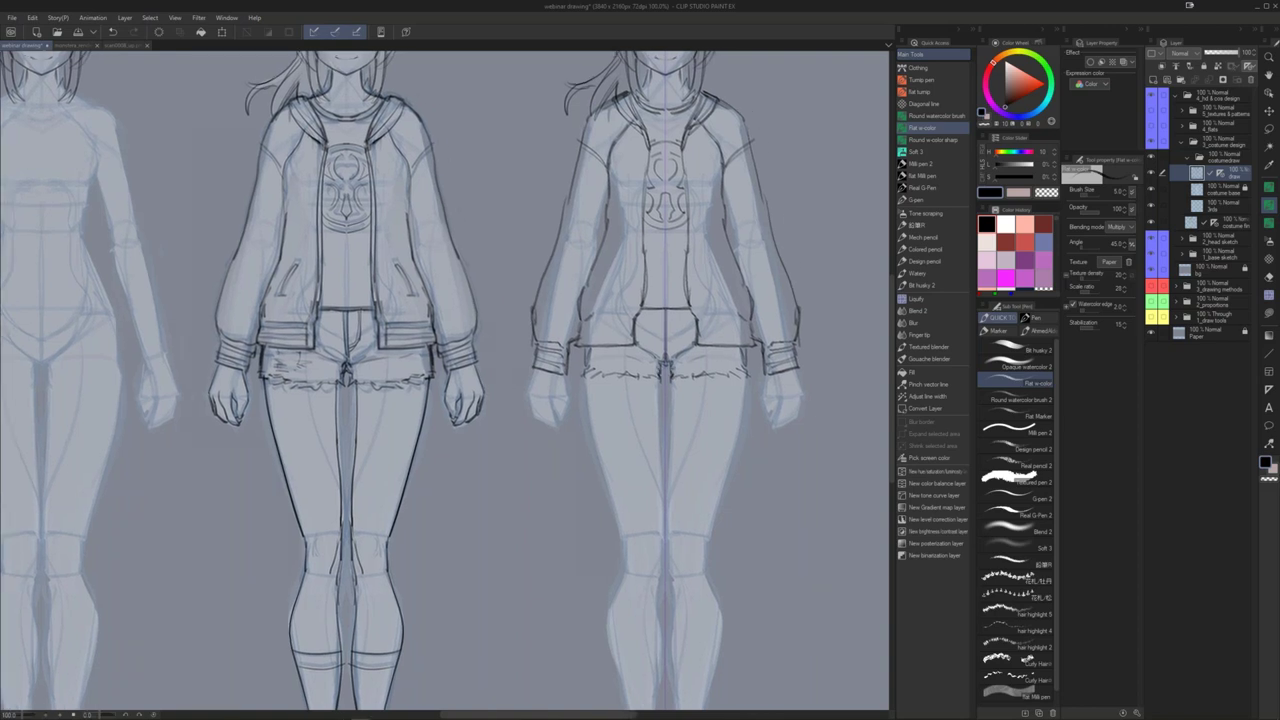
# Step: Clean up the centre seam and crotch of the shorts, and switch off the symmetry ruler on the draw layer
pyautogui.press('e')
pyautogui.moveTo(668, 310); pyautogui.dragTo(668, 360)
pyautogui.press('p')
pyautogui.moveTo(670, 309); pyautogui.dragTo(670, 363)
pyautogui.hotkey('ctrl', 'z')
pyautogui.moveTo(668, 370); pyautogui.dragTo(655, 377)
pyautogui.keyDown('shift'); pyautogui.click(1220, 173); pyautogui.keyUp('shift')
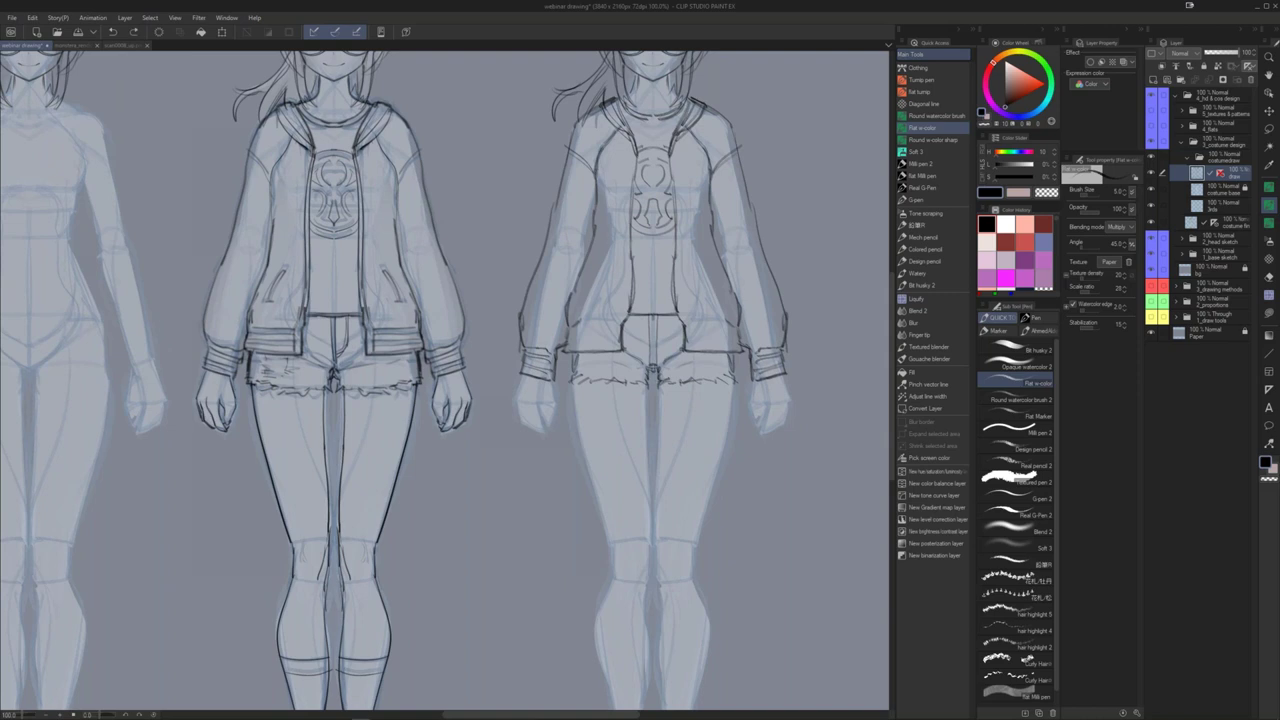
# Step: Add short fray and distress marks to the right leg of the shorts and try a seam across the left leg
pyautogui.moveTo(661, 383); pyautogui.dragTo(670, 375)
pyautogui.moveTo(711, 374); pyautogui.dragTo(731, 377)
pyautogui.moveTo(710, 356); pyautogui.dragTo(722, 354)
pyautogui.moveTo(590, 354); pyautogui.dragTo(623, 355)
pyautogui.hotkey('ctrl', 'z')
# Step: Draw the shorts' fly and curved fly stitching below the shirt hem, retrying the lines, and add a waist seam and pocket line
pyautogui.moveTo(656, 318); pyautogui.dragTo(656, 365)
pyautogui.moveTo(660, 314); pyautogui.dragTo(665, 346)
pyautogui.hotkey('ctrl', 'z')
pyautogui.hotkey('ctrl', 'z')
pyautogui.hotkey('ctrl', 'z')
pyautogui.moveTo(668, 318); pyautogui.dragTo(653, 366)
pyautogui.moveTo(632, 314)
pyautogui.mouseDown()
pyautogui.moveTo(670, 314)
pyautogui.moveTo(680, 294)
pyautogui.moveTo(654, 306)
pyautogui.moveTo(647, 336)
pyautogui.moveTo(763, 328)
pyautogui.mouseUp()
pyautogui.moveTo(718, 329); pyautogui.dragTo(720, 355)
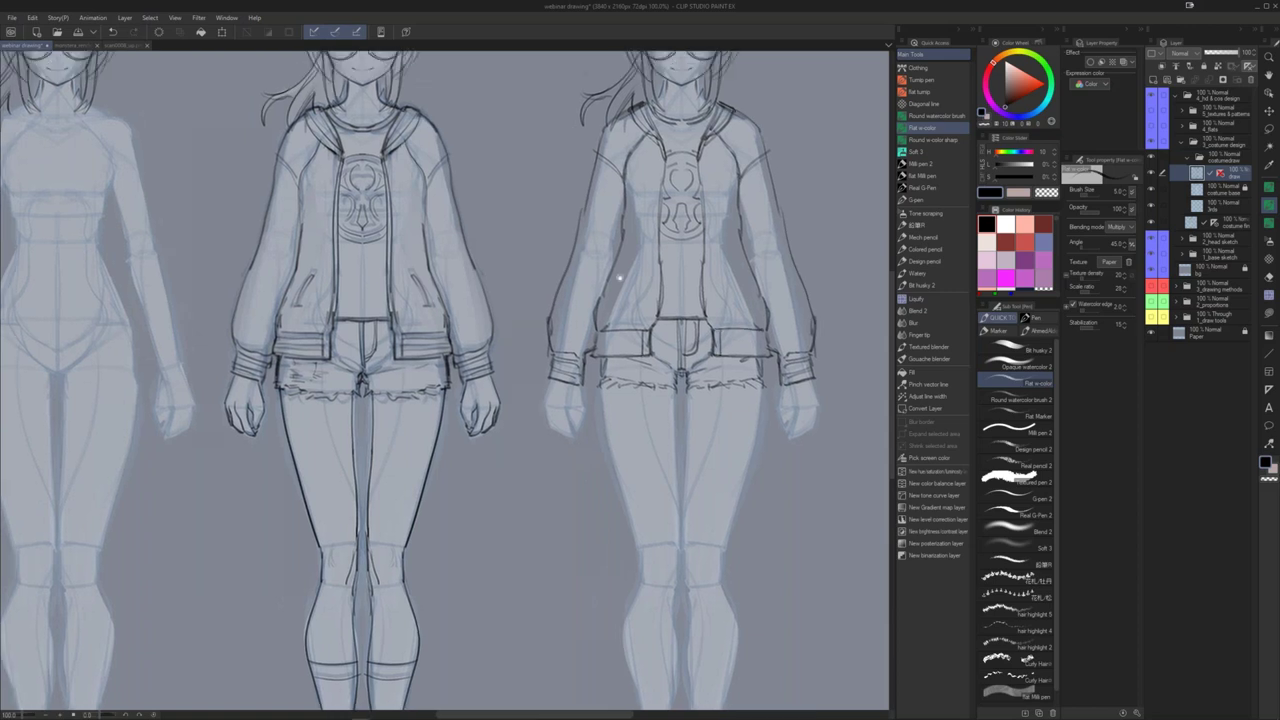
# Step: Switch the draw layer's symmetry ruler back on and reshape the jacket's front opening with Liquify, enlarging the brush to 100
pyautogui.moveTo(619, 278); pyautogui.dragTo(619, 322)
pyautogui.moveTo(660, 192); pyautogui.dragTo(654, 215)
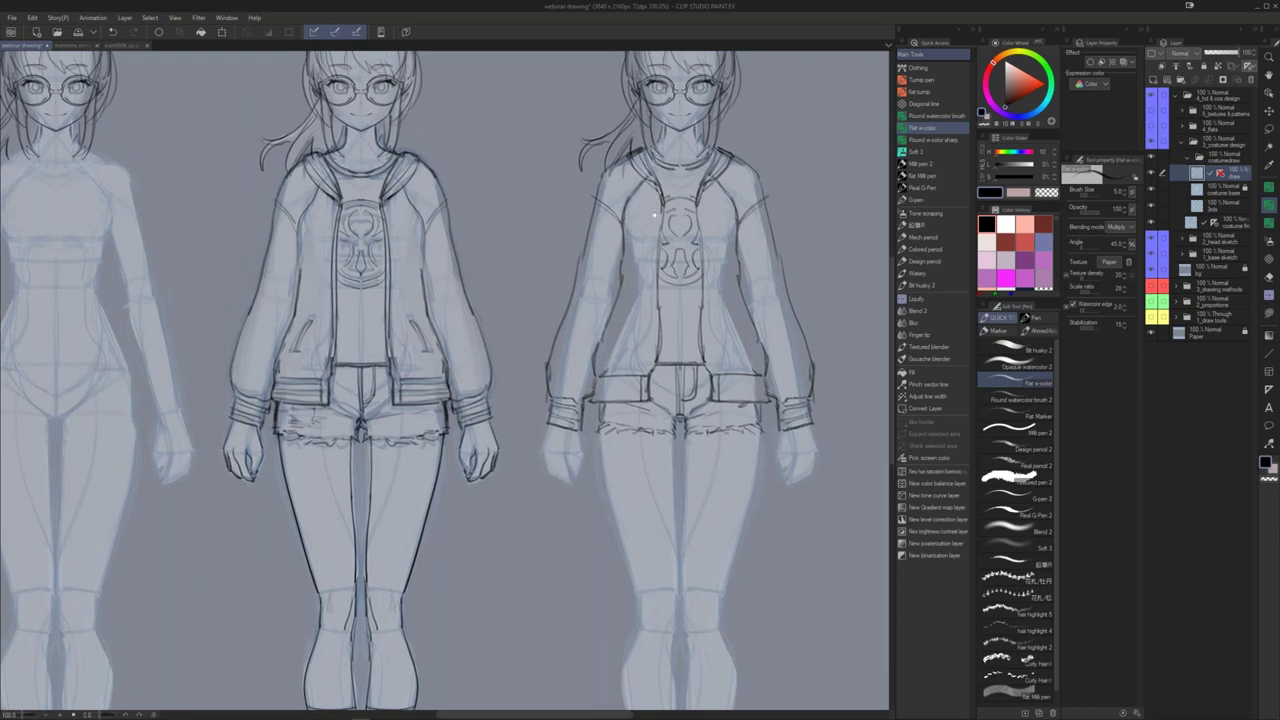
pyautogui.scroll(1, 655, 213)
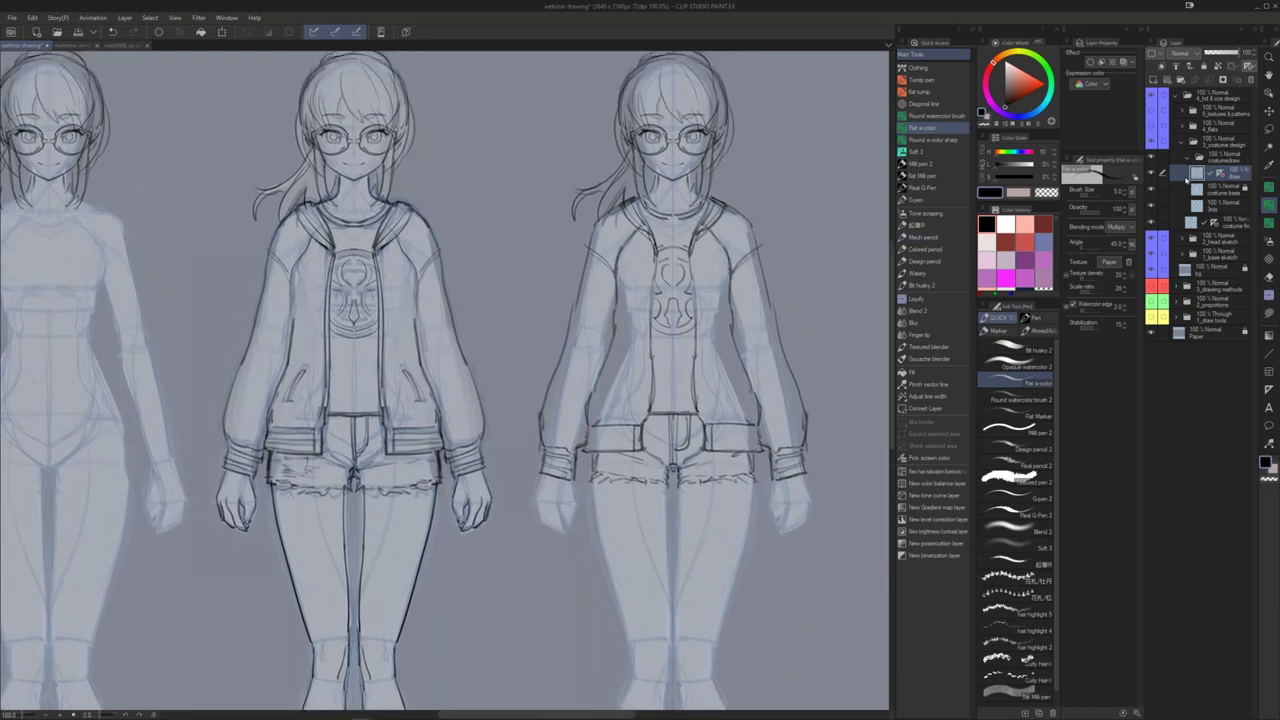
pyautogui.moveTo(692, 242)
pyautogui.mouseDown()
pyautogui.moveTo(708, 271)
pyautogui.moveTo(645, 257)
pyautogui.moveTo(653, 274)
pyautogui.moveTo(641, 243)
pyautogui.moveTo(647, 268)
pyautogui.moveTo(615, 245)
pyautogui.moveTo(628, 252)
pyautogui.mouseUp()
pyautogui.press('j')
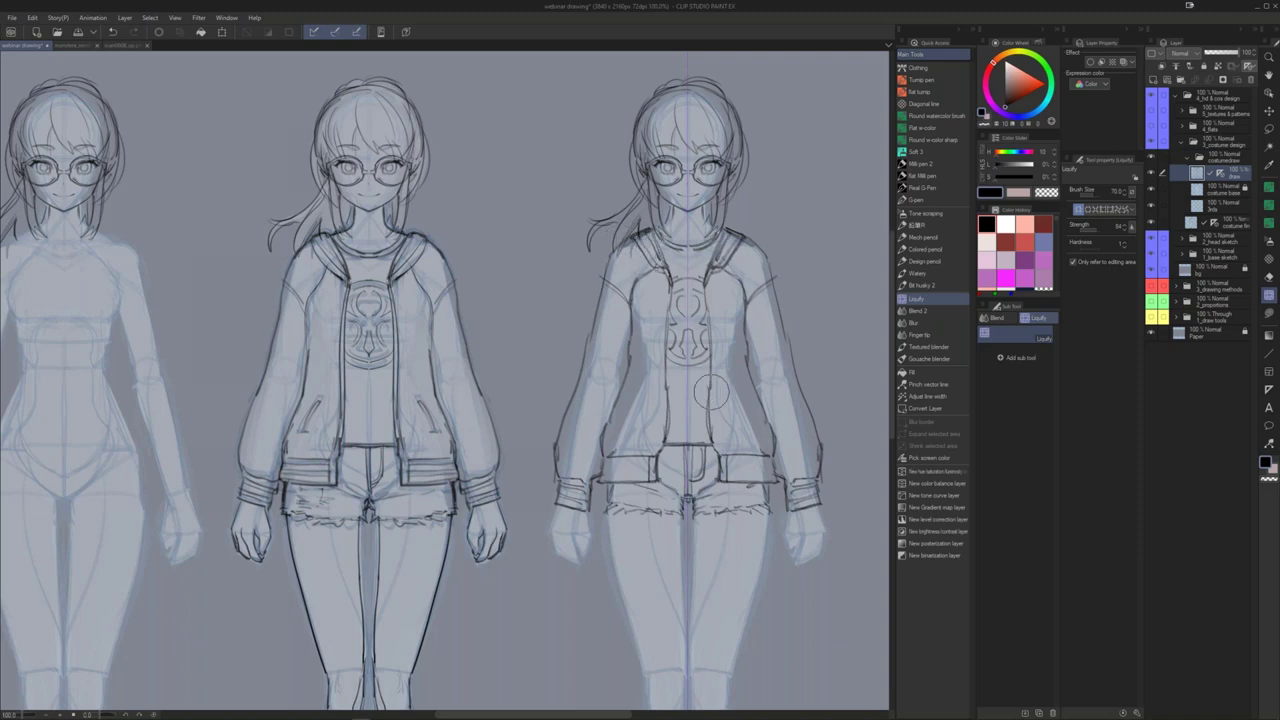
pyautogui.moveTo(716, 420); pyautogui.dragTo(685, 379)
pyautogui.click(1086, 210)
pyautogui.press(']')
pyautogui.press(']')
pyautogui.press(']')
pyautogui.moveTo(668, 307)
pyautogui.mouseDown()
pyautogui.moveTo(660, 414)
pyautogui.moveTo(677, 407)
pyautogui.moveTo(666, 398)
pyautogui.moveTo(674, 411)
pyautogui.mouseUp()
pyautogui.press(']')
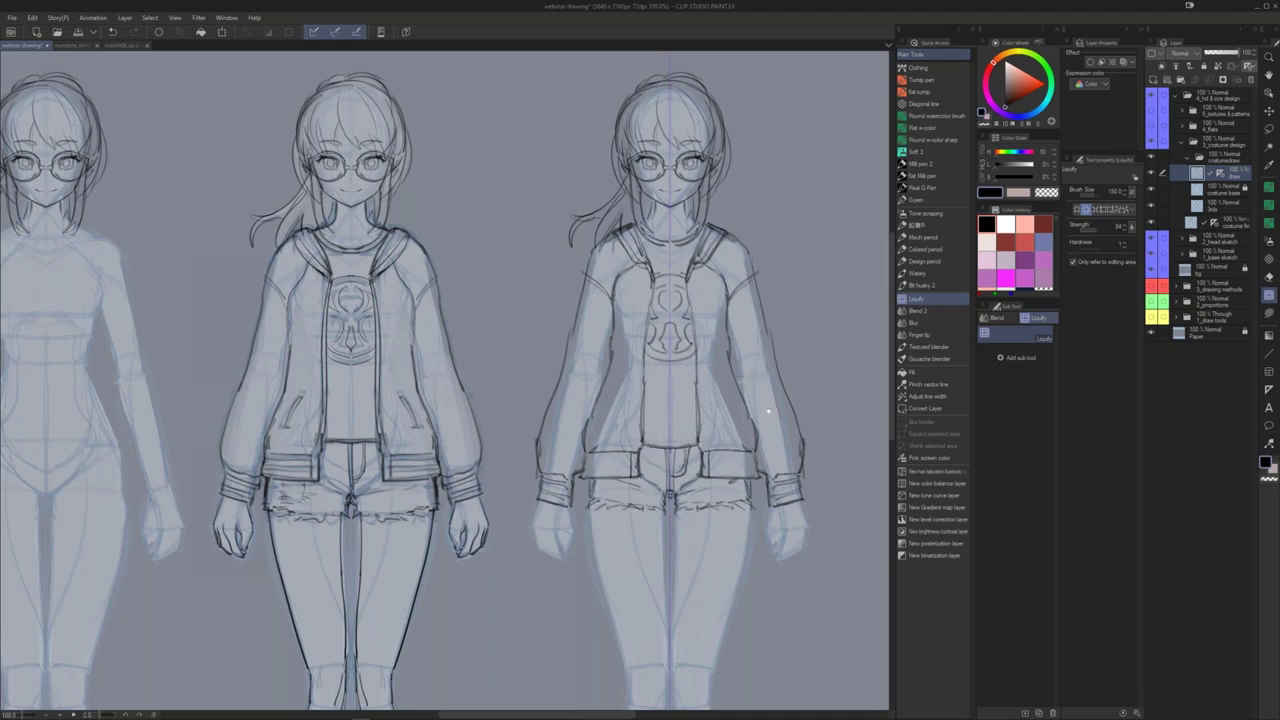
# Step: Refine the jacket's front edges near the waist with Liquify at brush size 60, and undo the last change
pyautogui.scroll(-3, 768, 410)
pyautogui.moveTo(673, 335); pyautogui.dragTo(668, 340)
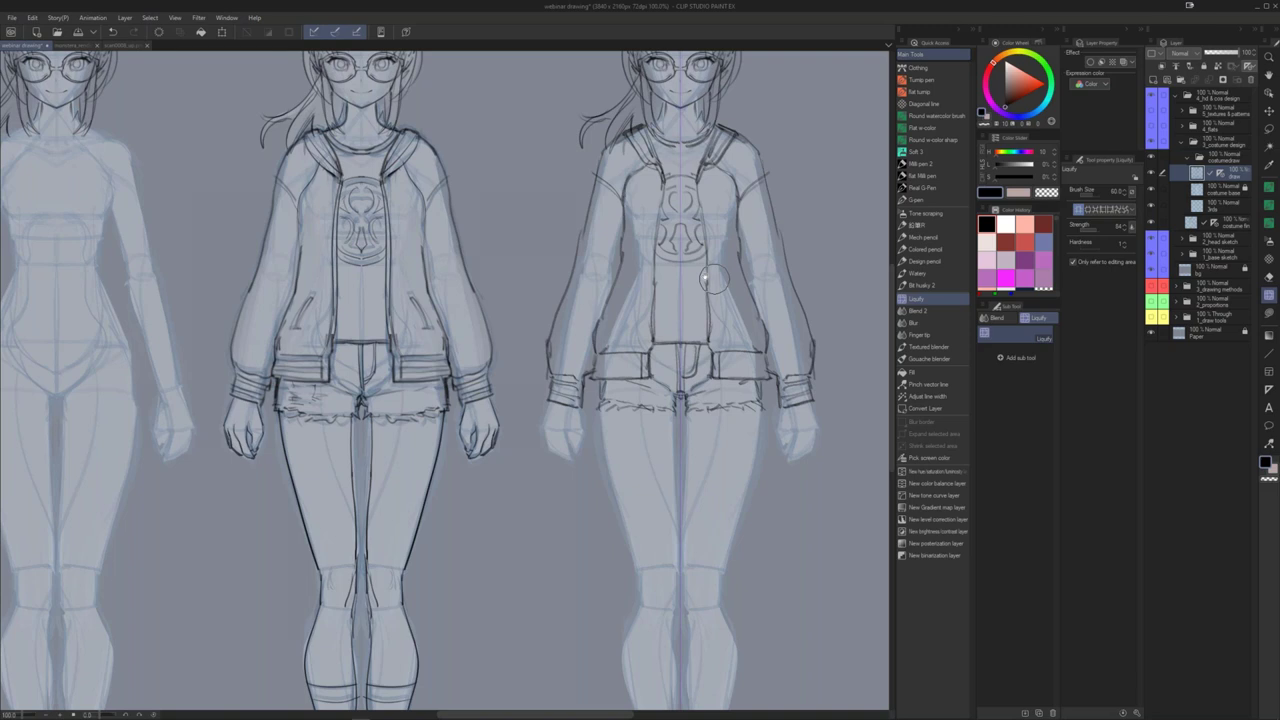
pyautogui.moveTo(705, 276); pyautogui.dragTo(702, 292)
pyautogui.press('b')
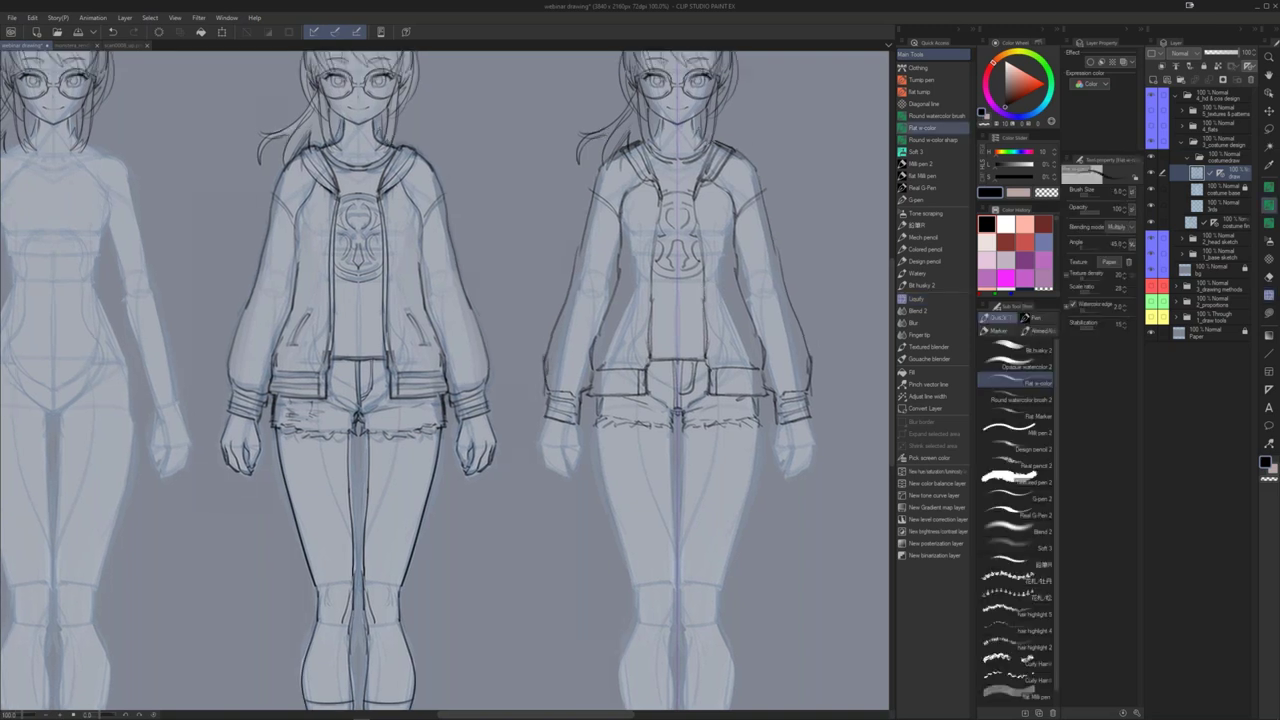
pyautogui.hotkey('ctrl', 'z')
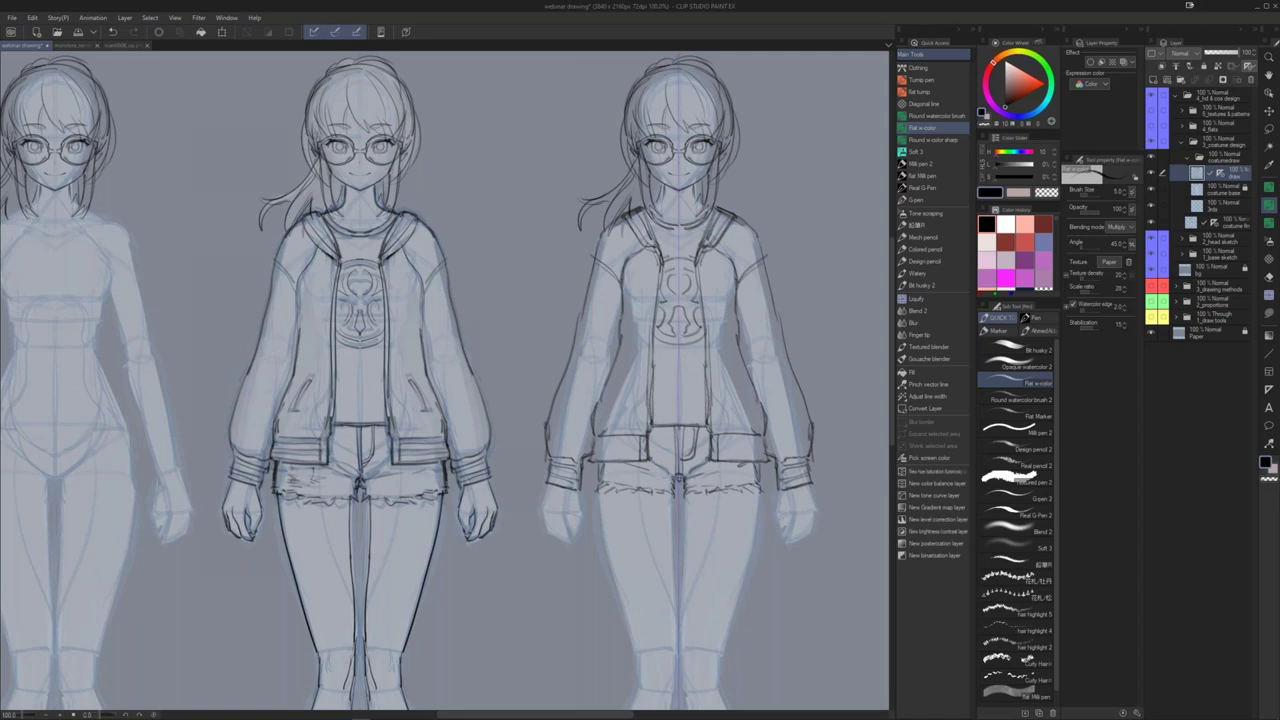
# Step: Sketch horizontal ribbing lines across the jacket's hem band
pyautogui.moveTo(673, 424); pyautogui.dragTo(753, 314)
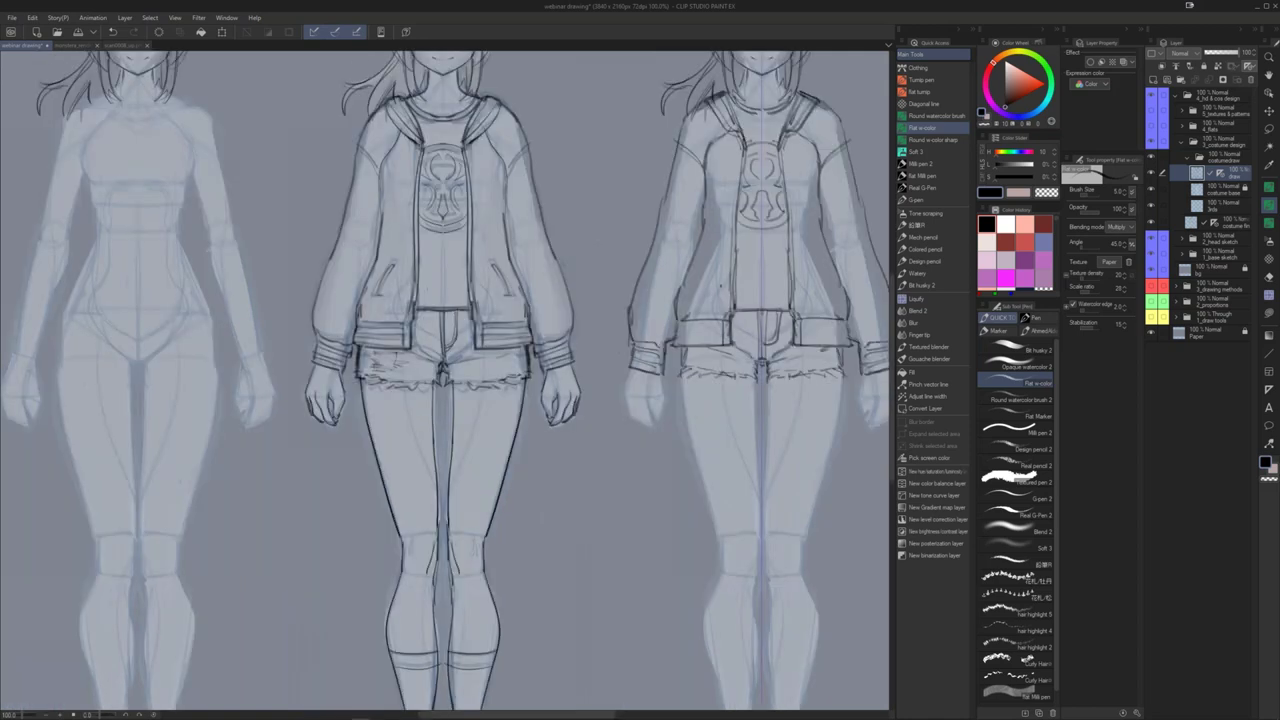
pyautogui.moveTo(677, 327); pyautogui.dragTo(720, 328)
pyautogui.moveTo(671, 343)
pyautogui.mouseDown()
pyautogui.moveTo(727, 337)
pyautogui.moveTo(716, 336)
pyautogui.mouseUp()
pyautogui.moveTo(743, 278)
pyautogui.mouseDown()
pyautogui.moveTo(692, 335)
pyautogui.moveTo(646, 344)
pyautogui.mouseUp()
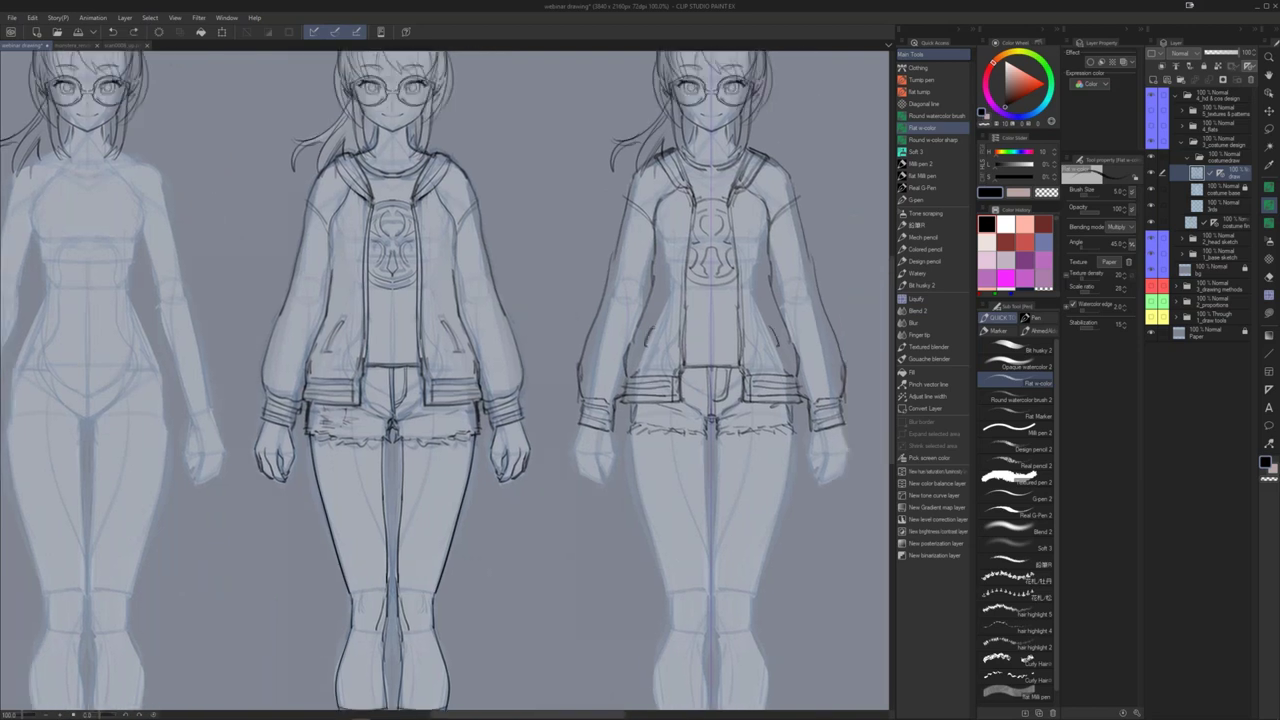
pyautogui.hotkey('ctrl', 'z')
# Step: Draw the slanted pocket slits on both sides of the jacket above the hem band, retrying the strokes
pyautogui.moveTo(665, 315); pyautogui.dragTo(613, 342)
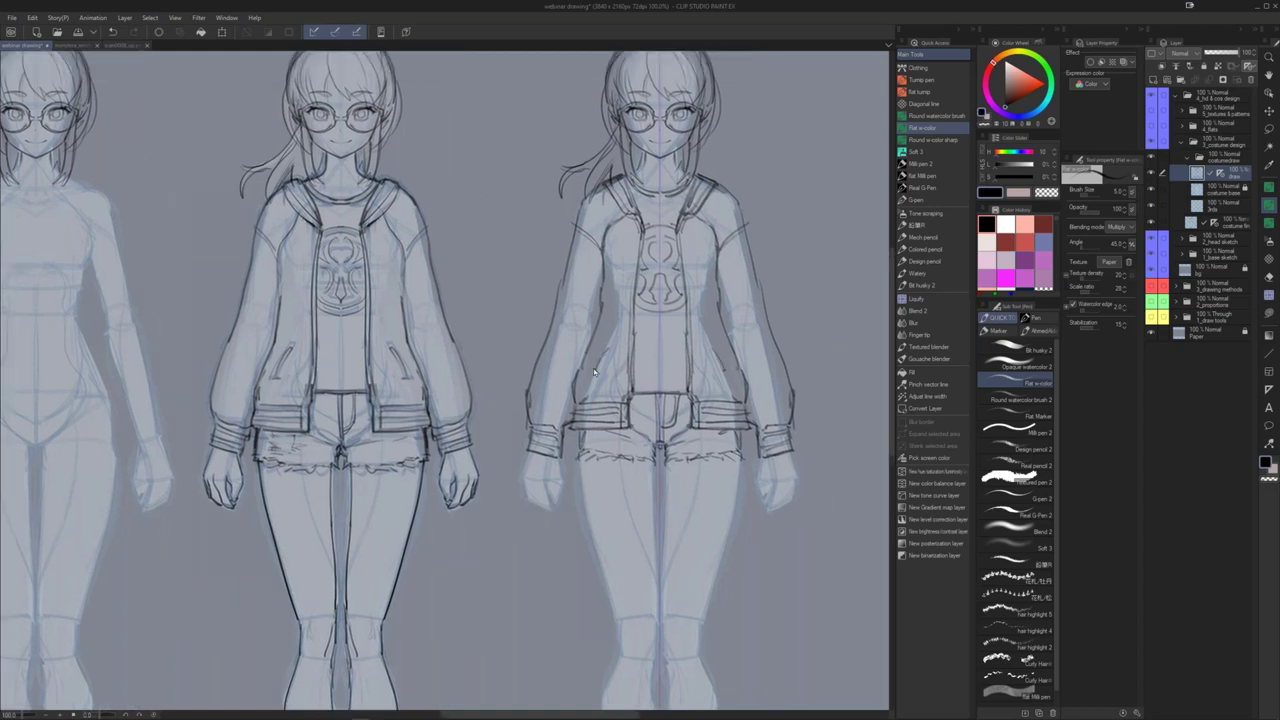
pyautogui.hotkey('ctrl', 'z')
pyautogui.hotkey('ctrl', 'z')
pyautogui.moveTo(613, 341); pyautogui.dragTo(599, 372)
pyautogui.hotkey('ctrl', 'z')
pyautogui.hotkey('ctrl', 'y')
# Step: Outline both hands and their fingers below the jacket cuffs, retrying strokes as needed
pyautogui.moveTo(754, 274)
pyautogui.mouseDown()
pyautogui.moveTo(730, 308)
pyautogui.moveTo(778, 178)
pyautogui.mouseUp()
pyautogui.moveTo(787, 362); pyautogui.dragTo(788, 401)
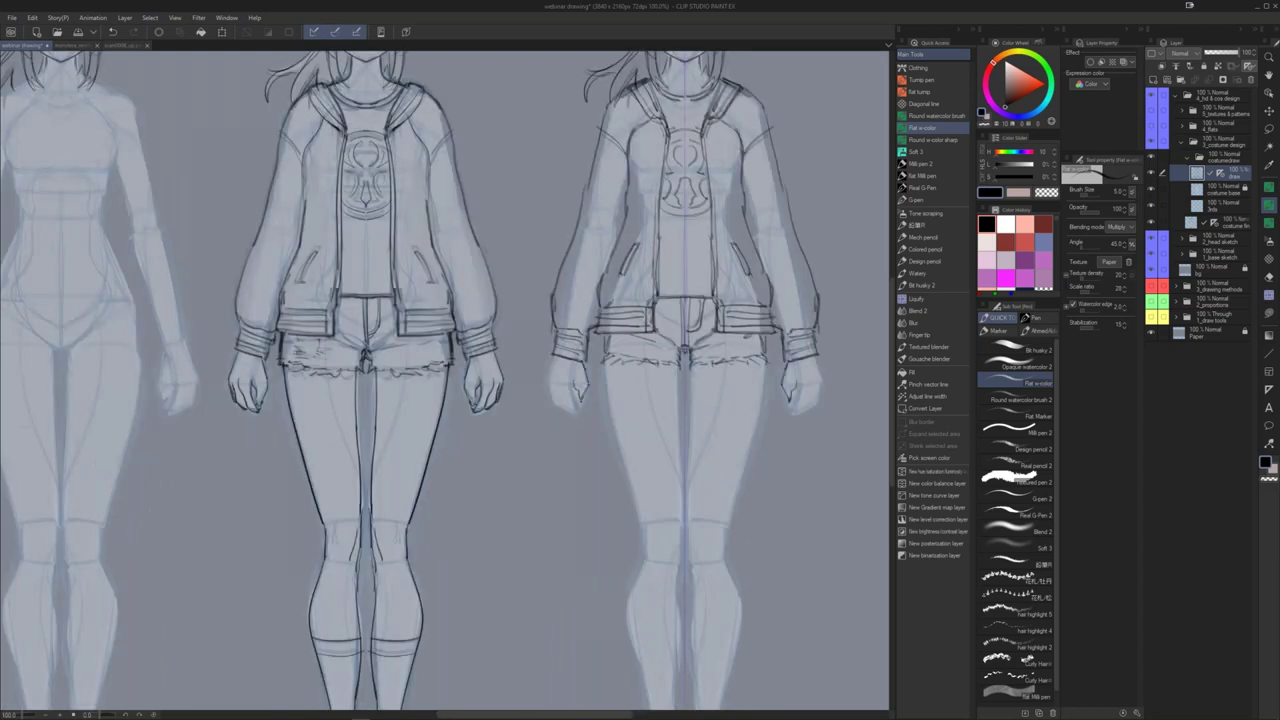
pyautogui.hotkey('ctrl', 'z')
pyautogui.moveTo(573, 380); pyautogui.dragTo(575, 393)
pyautogui.moveTo(574, 394); pyautogui.dragTo(571, 407)
pyautogui.hotkey('ctrl', 'z')
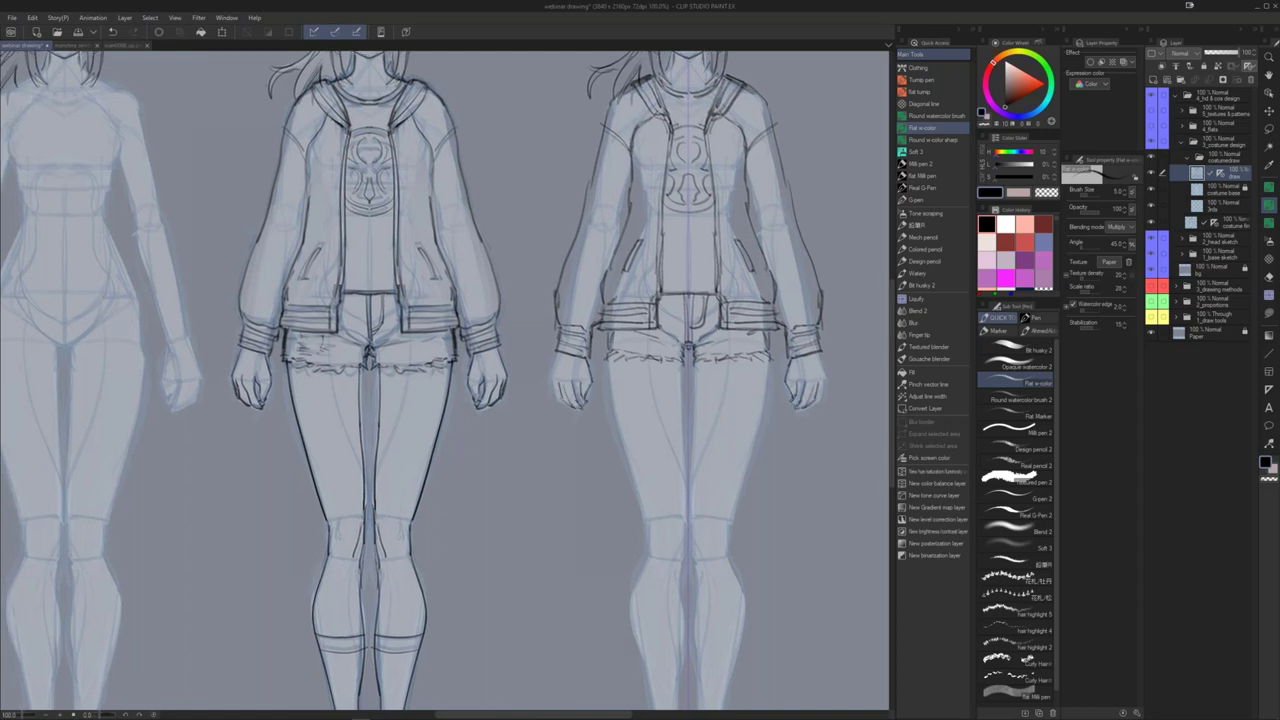
pyautogui.hotkey('ctrl', 'z')
pyautogui.moveTo(826, 381); pyautogui.dragTo(818, 401)
pyautogui.hotkey('ctrl', 'z')
pyautogui.moveTo(551, 381); pyautogui.dragTo(561, 401)
pyautogui.moveTo(559, 351)
pyautogui.mouseDown()
pyautogui.moveTo(551, 379)
pyautogui.moveTo(618, 371)
pyautogui.moveTo(604, 370)
pyautogui.mouseUp()
# Step: Clean up the outer finger lines of both hands with a lasso selection and retry a finger stroke
pyautogui.press('m')
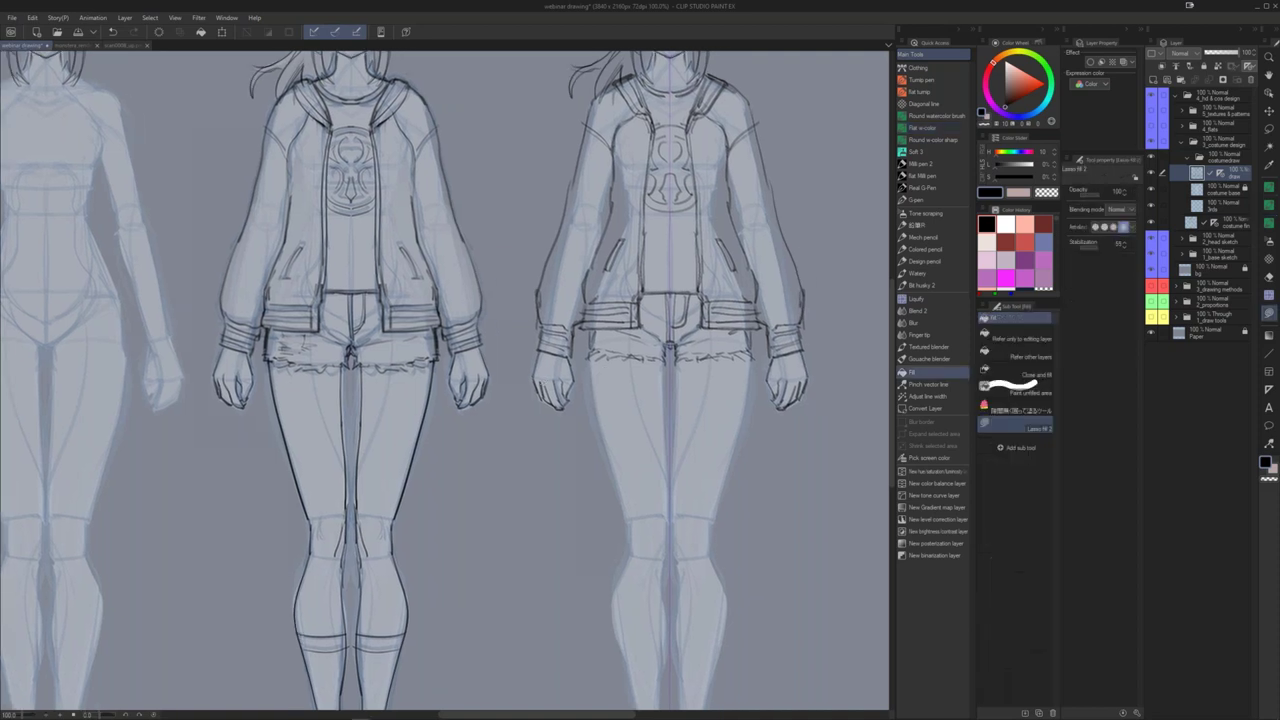
pyautogui.moveTo(538, 377); pyautogui.dragTo(546, 398)
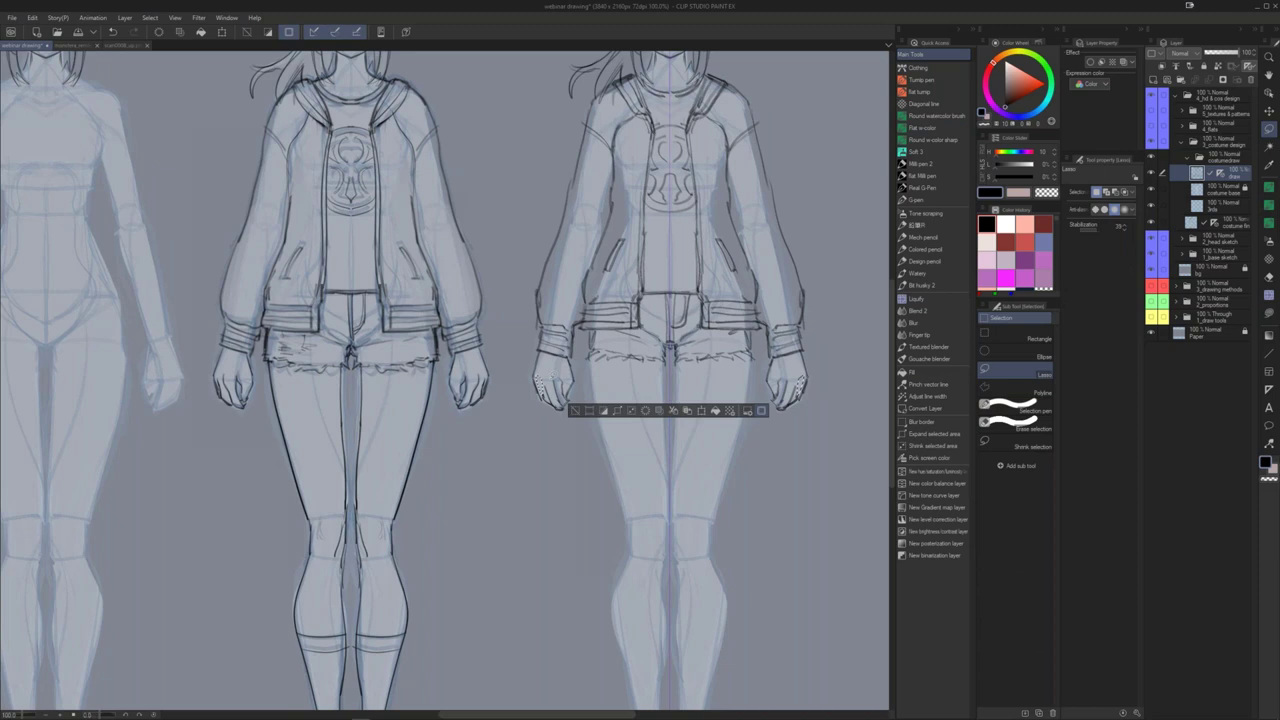
pyautogui.hotkey('ctrl', 'd')
pyautogui.press('b')
pyautogui.press('b')
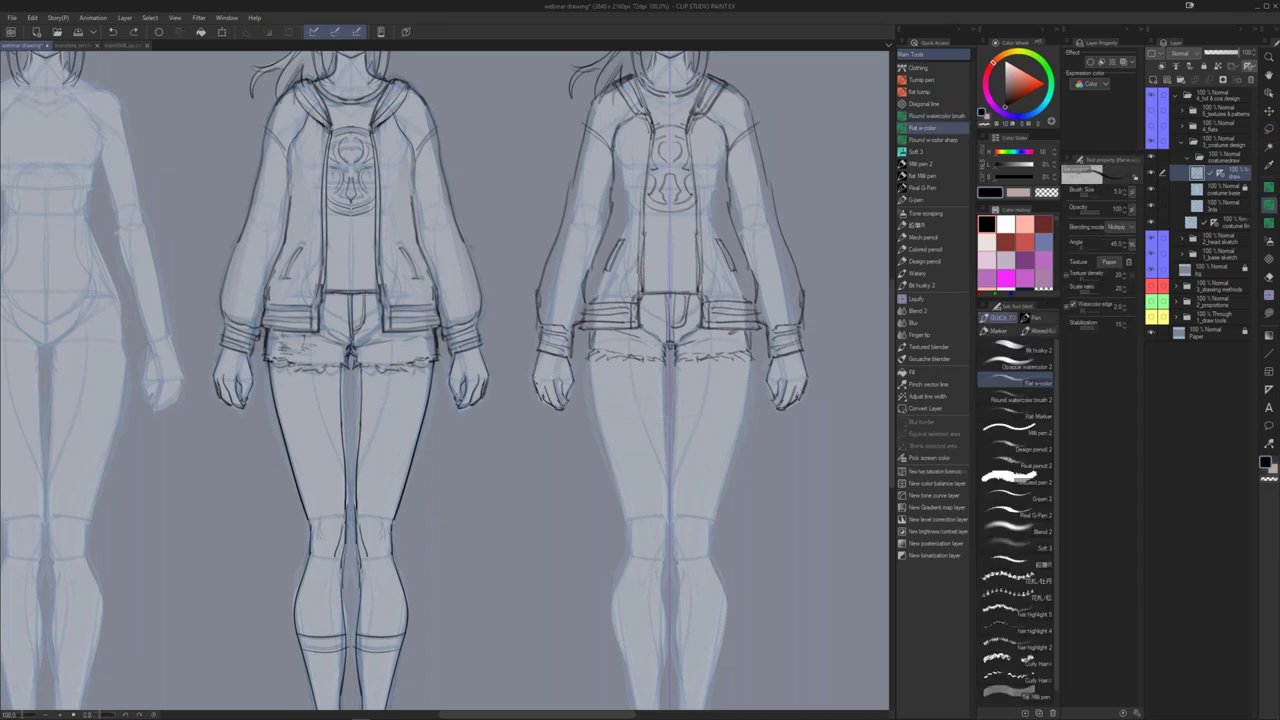
pyautogui.moveTo(800, 387); pyautogui.dragTo(796, 399)
pyautogui.hotkey('ctrl', 'z')
# Step: Clean up the inner finger and knuckle lines of both hands using small lasso selections
pyautogui.press('m')
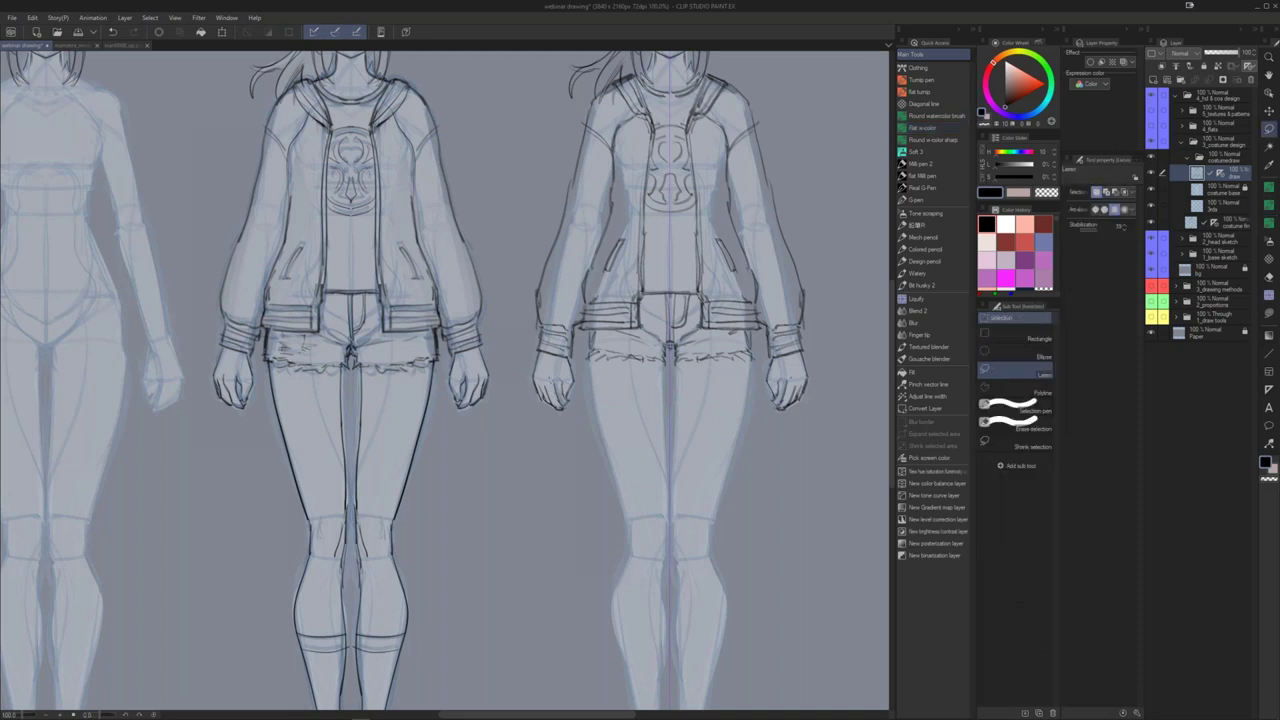
pyautogui.moveTo(562, 383); pyautogui.dragTo(559, 392)
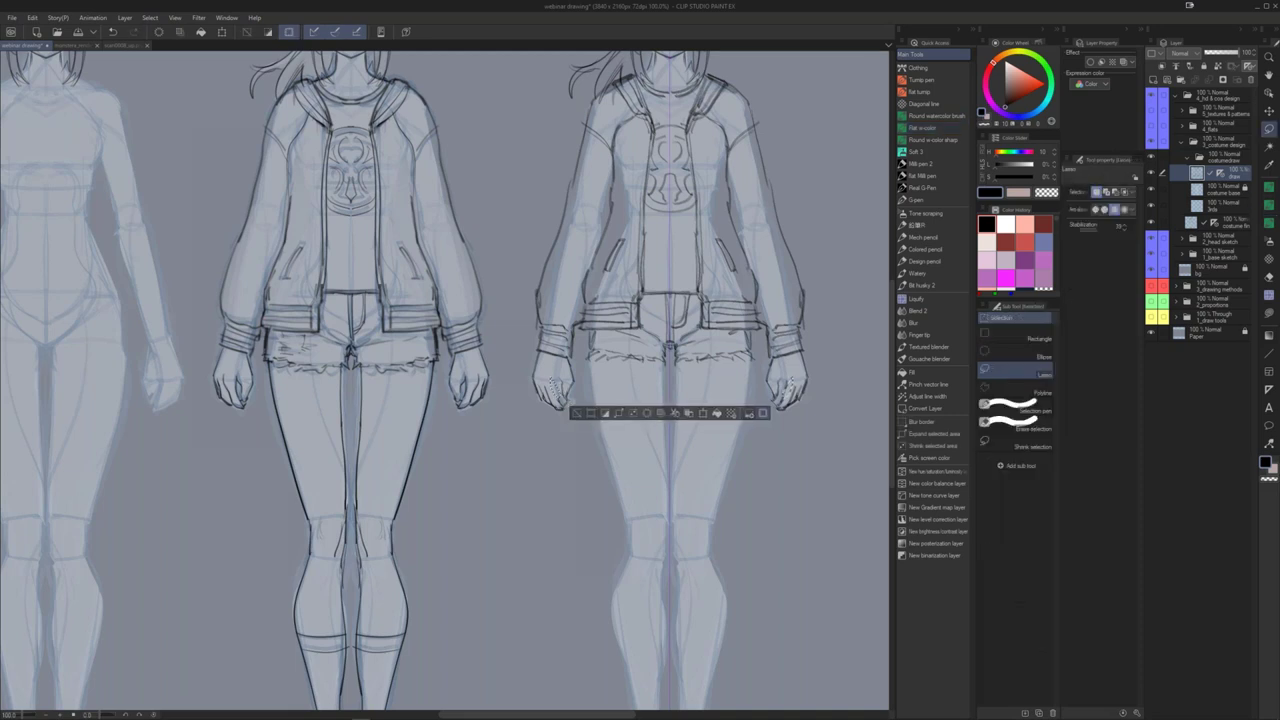
pyautogui.hotkey('ctrl', 'd')
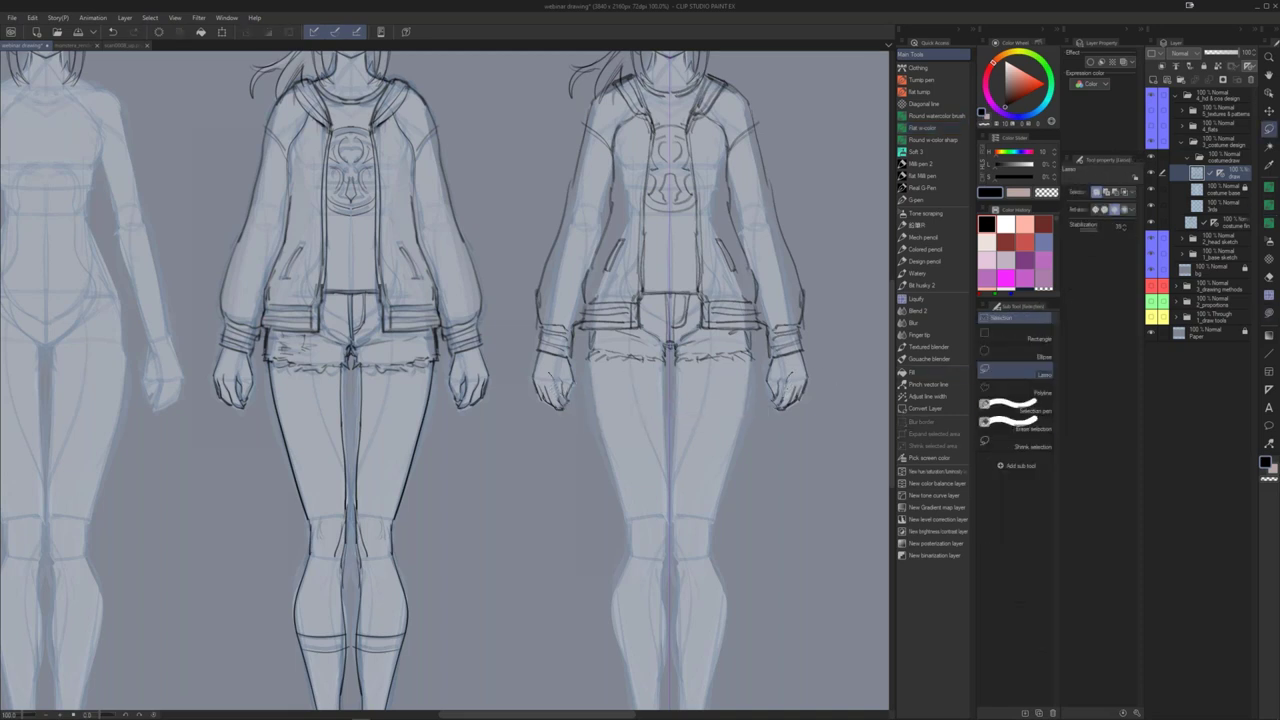
pyautogui.moveTo(796, 372); pyautogui.dragTo(793, 375)
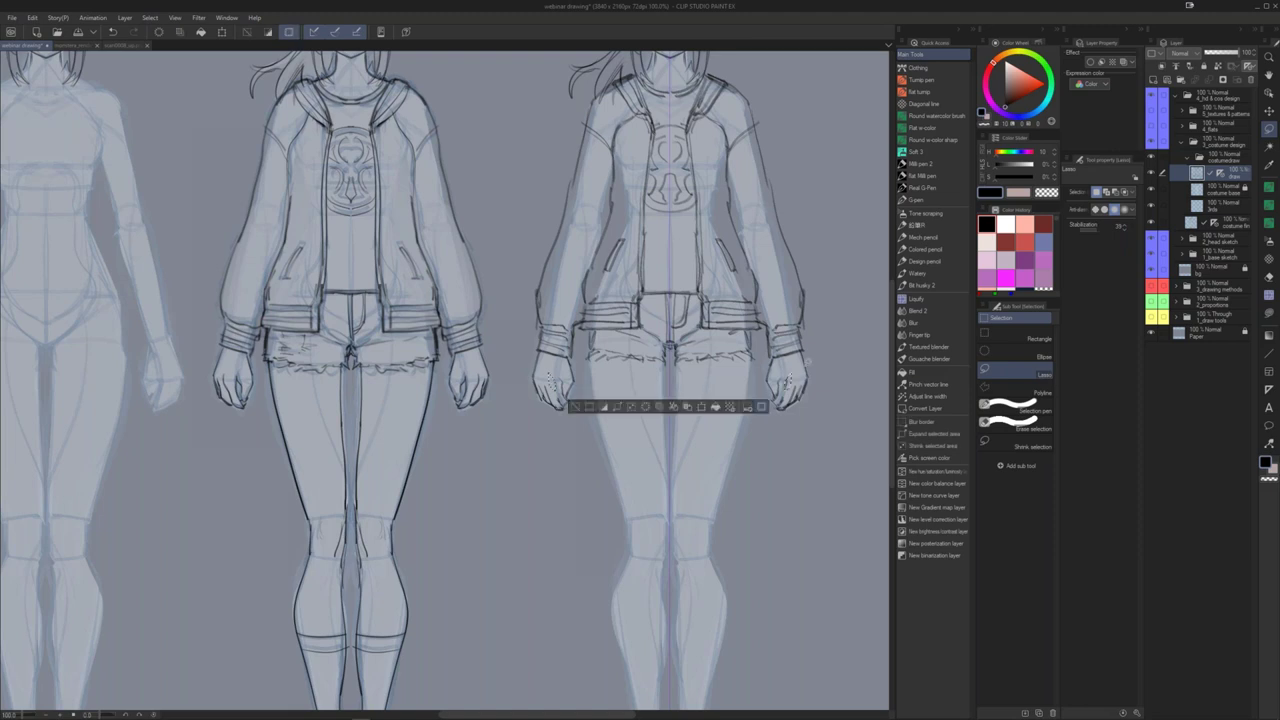
pyautogui.hotkey('ctrl', 'd')
pyautogui.press('b')
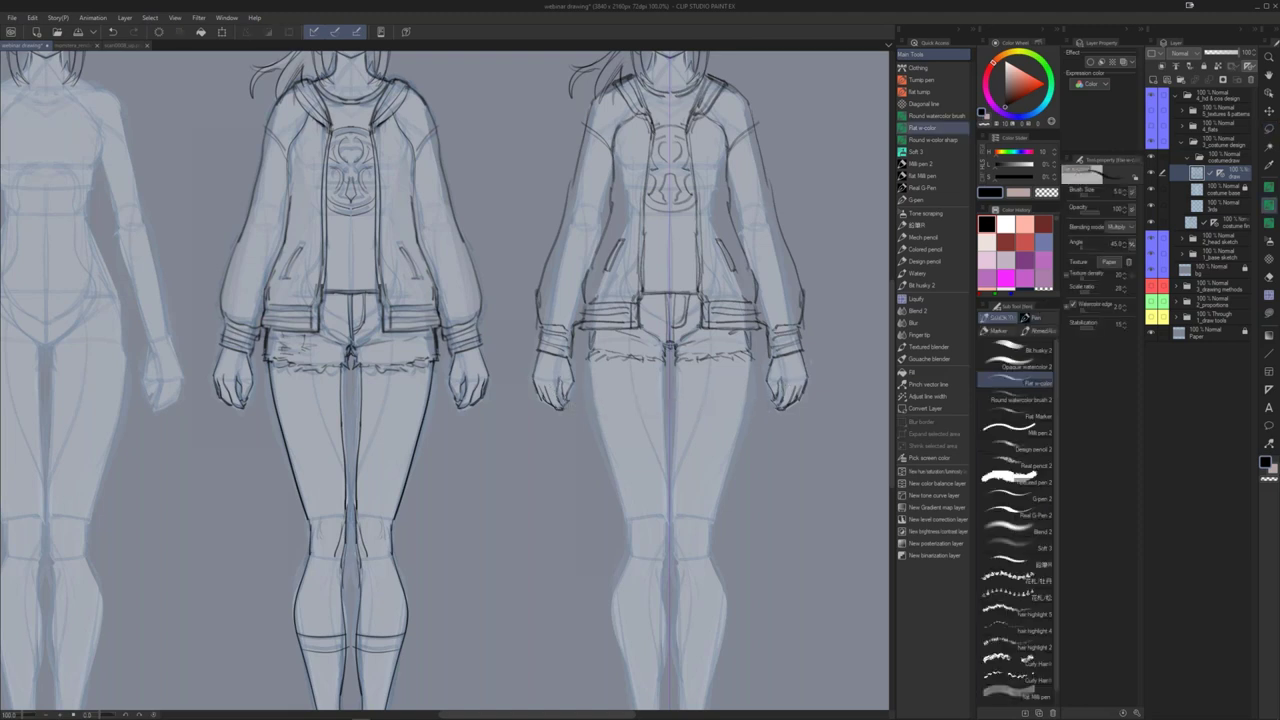
pyautogui.press('m')
pyautogui.moveTo(571, 389)
pyautogui.mouseDown()
pyautogui.moveTo(563, 405)
pyautogui.moveTo(580, 345)
pyautogui.moveTo(544, 317)
pyautogui.moveTo(565, 424)
pyautogui.mouseUp()
# Step: Draw the inner and outer thigh lines from the shorts' hem down to the knees, redoing the inner line
pyautogui.moveTo(540, 264); pyautogui.dragTo(543, 285)
pyautogui.moveTo(627, 298); pyautogui.dragTo(627, 376)
pyautogui.hotkey('ctrl', 'z')
pyautogui.moveTo(627, 296); pyautogui.dragTo(627, 464)
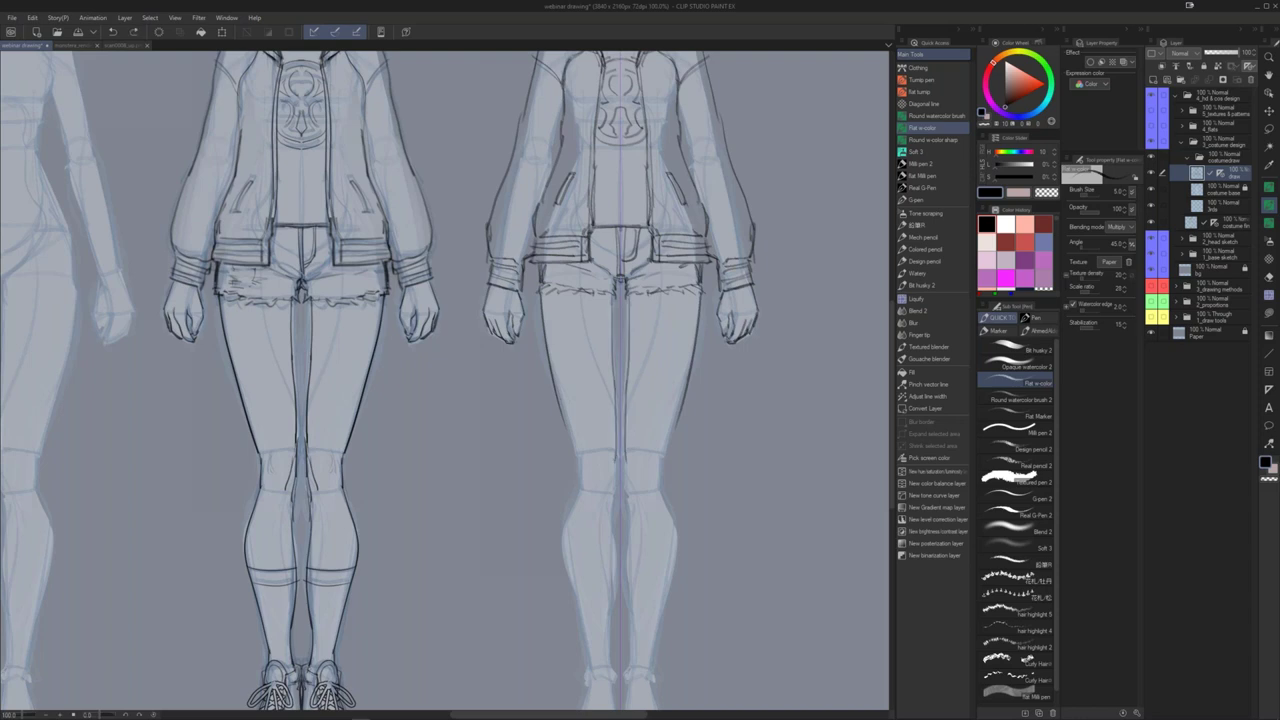
pyautogui.moveTo(687, 384)
pyautogui.mouseDown()
pyautogui.moveTo(664, 456)
pyautogui.moveTo(619, 427)
pyautogui.moveTo(617, 447)
pyautogui.mouseUp()
# Step: Outline the calves down to the ankles and add short crease marks at the knees
pyautogui.moveTo(584, 398)
pyautogui.mouseDown()
pyautogui.moveTo(570, 484)
pyautogui.moveTo(588, 572)
pyautogui.mouseUp()
pyautogui.scroll(-1, 631, 481)
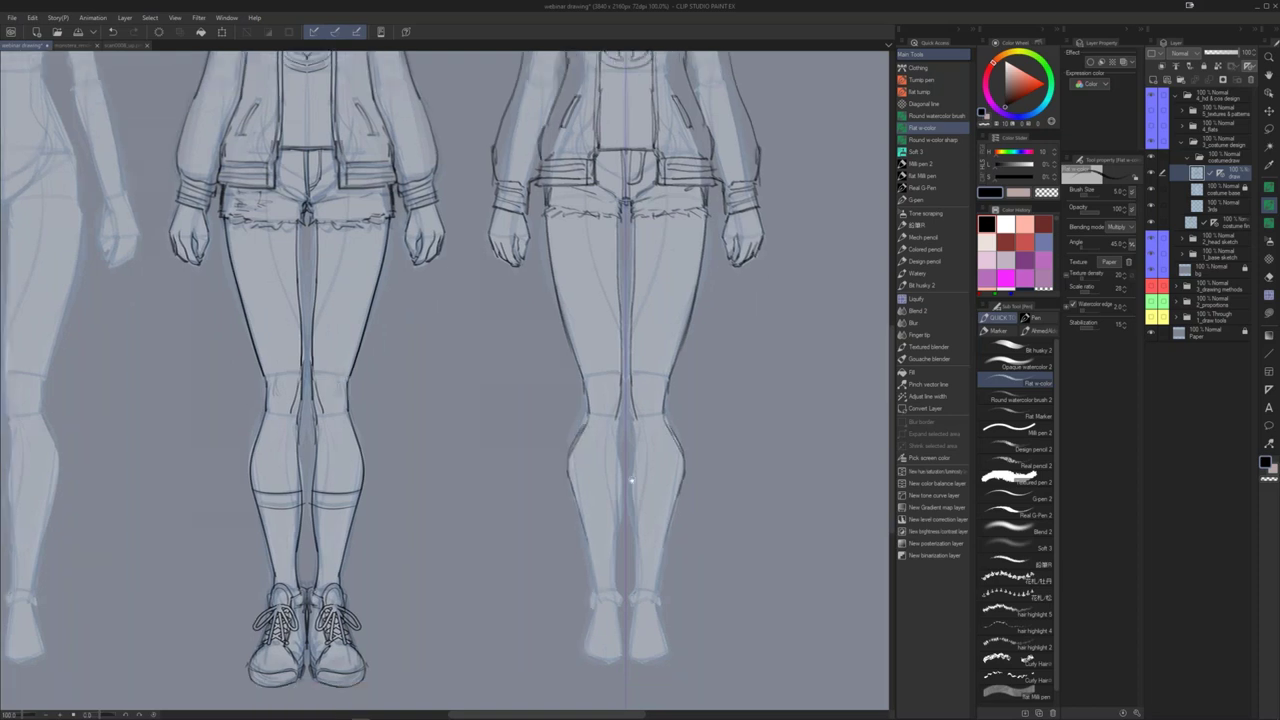
pyautogui.scroll(-1, 631, 481)
pyautogui.moveTo(626, 356)
pyautogui.mouseDown()
pyautogui.moveTo(622, 488)
pyautogui.moveTo(596, 540)
pyautogui.mouseUp()
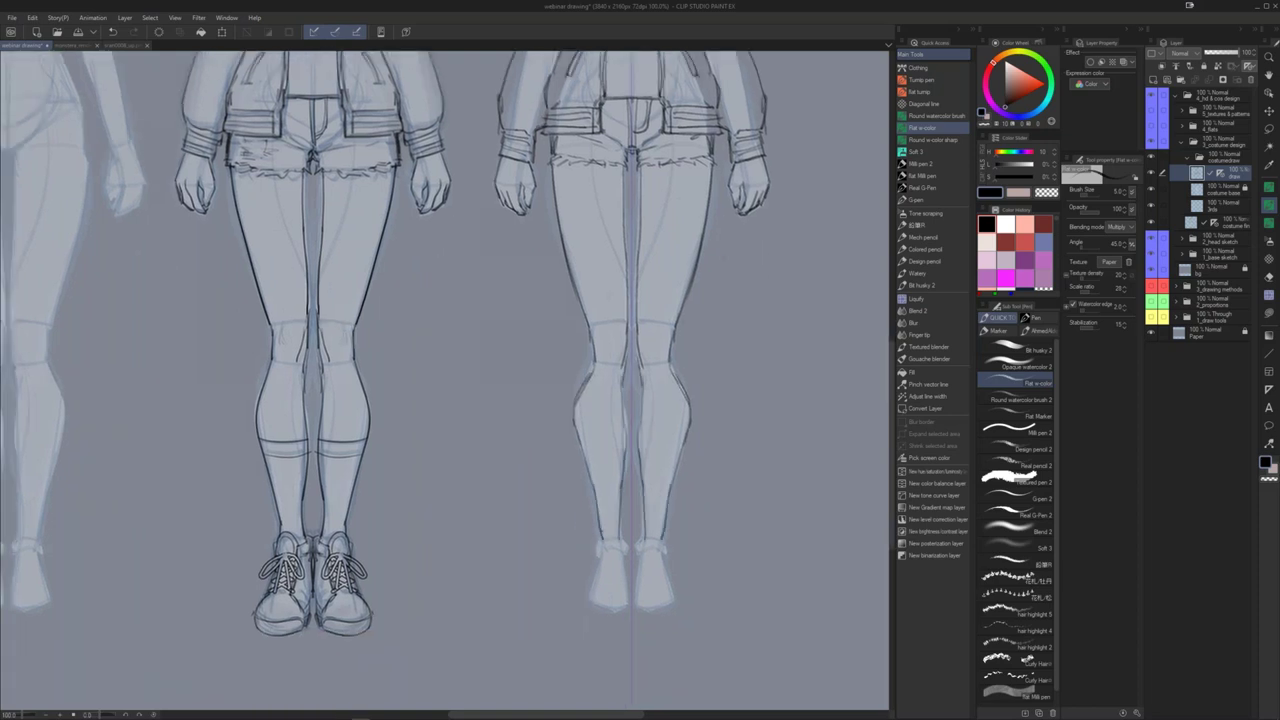
pyautogui.moveTo(619, 425); pyautogui.dragTo(603, 485)
pyautogui.moveTo(608, 394); pyautogui.dragTo(605, 416)
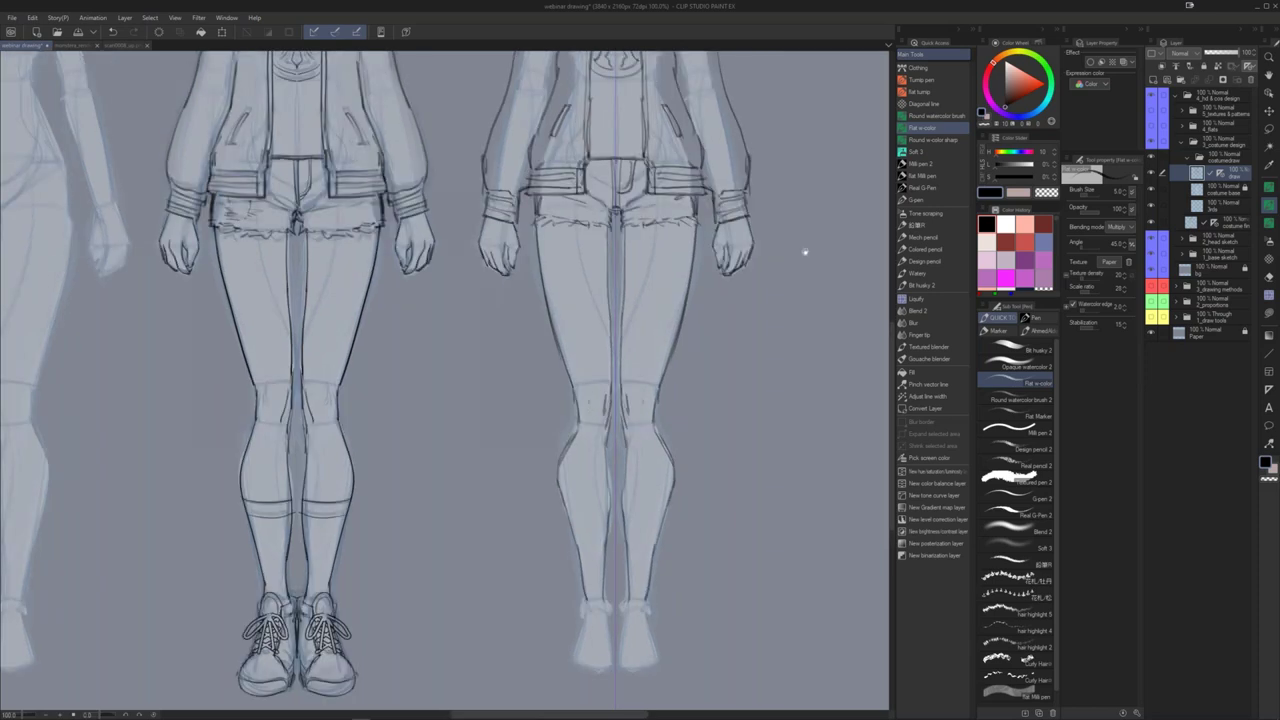
pyautogui.moveTo(805, 252); pyautogui.dragTo(752, 345)
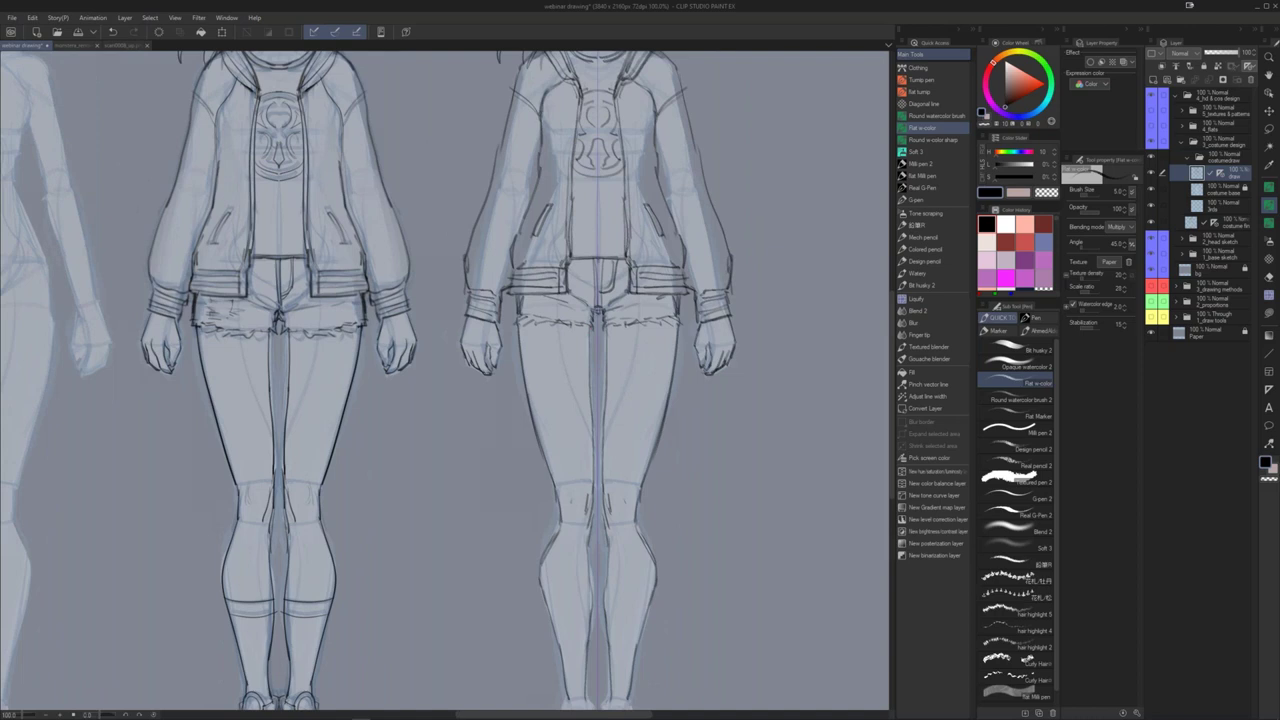
# Step: Sketch a B-shaped example of symmetrical curves beside the thighs, redrawing it until the shape reads clearly
pyautogui.moveTo(735, 437)
pyautogui.mouseDown()
pyautogui.moveTo(680, 298)
pyautogui.moveTo(674, 375)
pyautogui.mouseUp()
pyautogui.moveTo(671, 308); pyautogui.dragTo(675, 375)
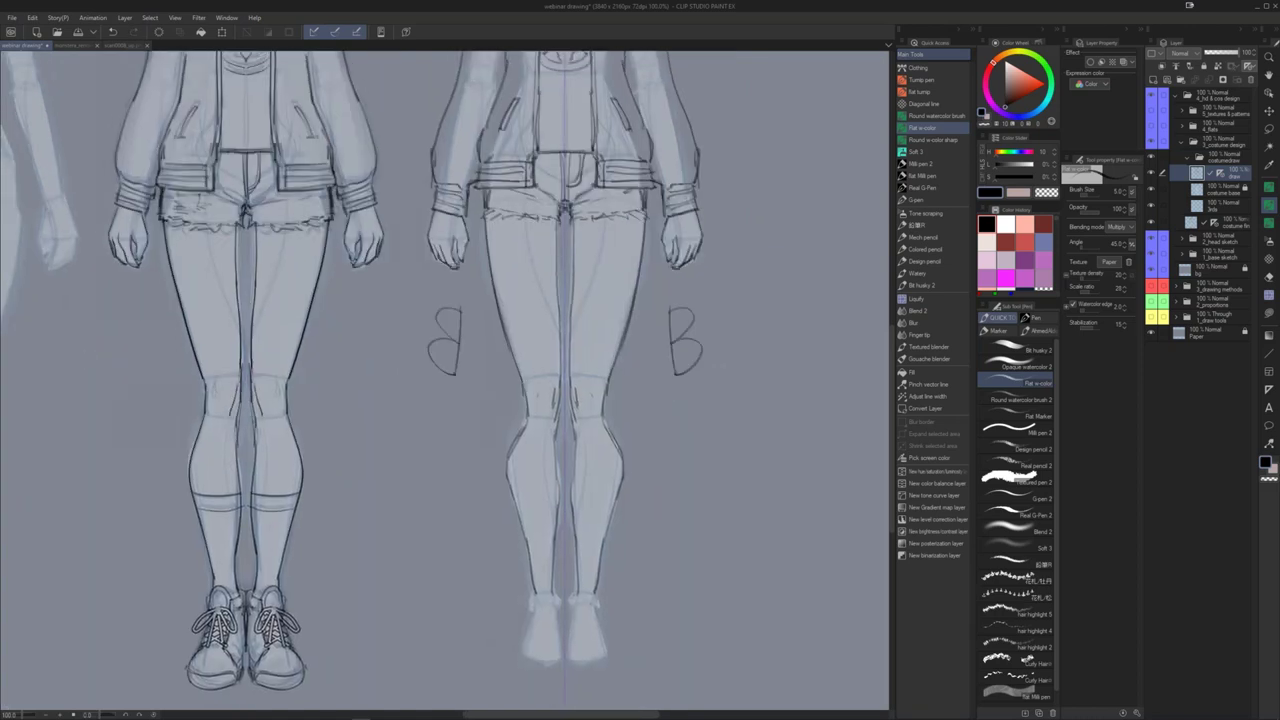
pyautogui.hotkey('ctrl', 'z')
pyautogui.hotkey('ctrl', 'z')
pyautogui.moveTo(674, 316); pyautogui.dragTo(674, 366)
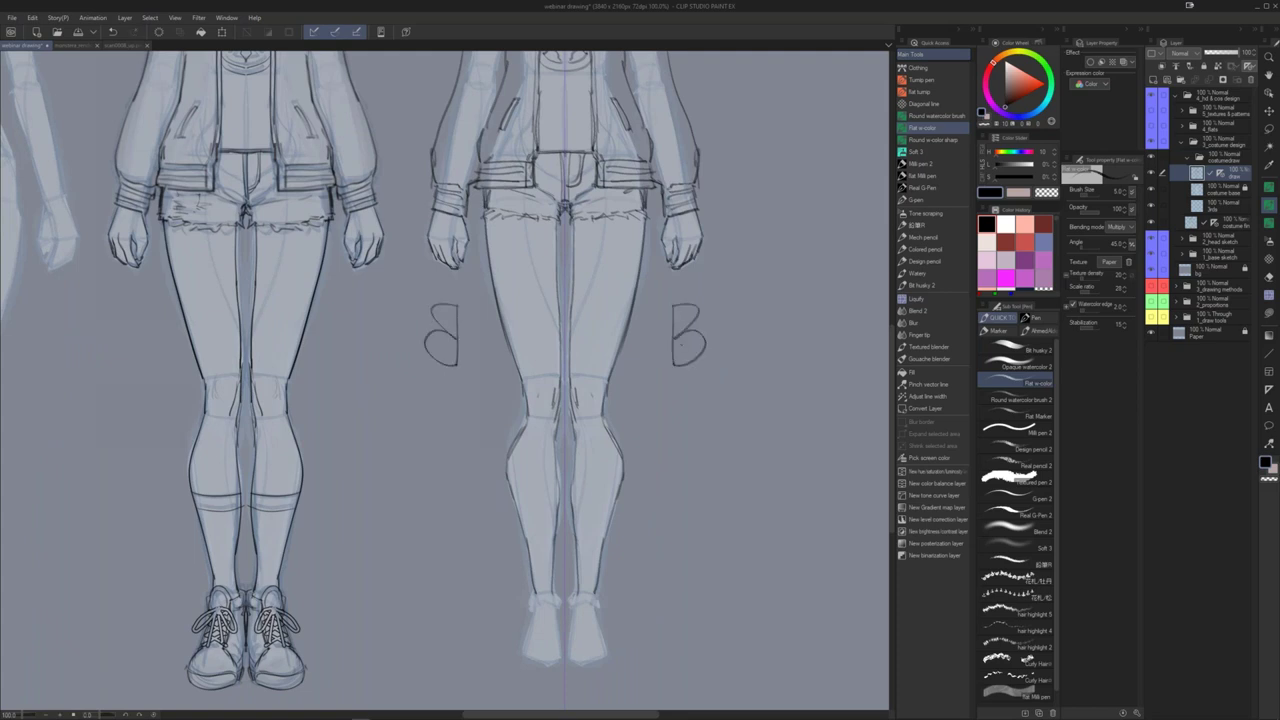
pyautogui.hotkey('ctrl', 'z')
pyautogui.moveTo(669, 311); pyautogui.dragTo(674, 364)
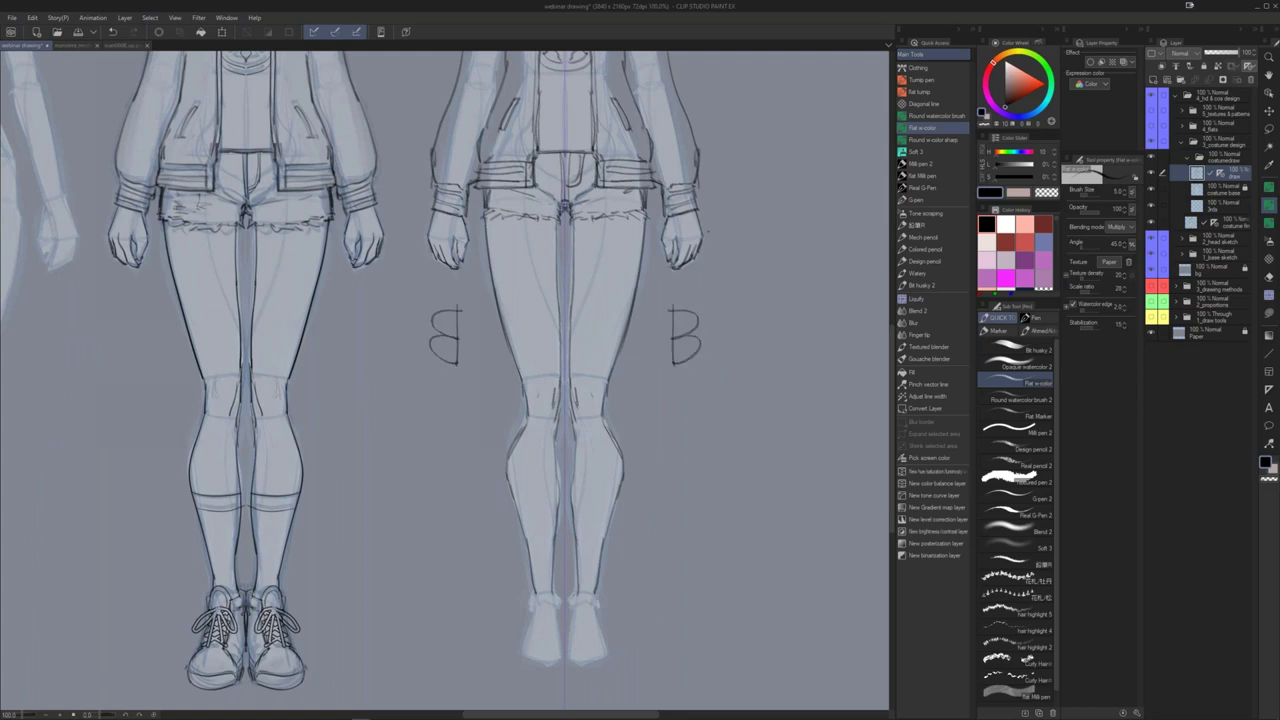
# Step: Sketch a narrow angular B shape beside the first example and a taller angular leg shape beside the calves
pyautogui.moveTo(727, 308); pyautogui.dragTo(729, 357)
pyautogui.moveTo(730, 310); pyautogui.dragTo(731, 331)
pyautogui.moveTo(717, 464); pyautogui.dragTo(718, 420)
pyautogui.scroll(-1, 717, 420)
pyautogui.moveTo(672, 346); pyautogui.dragTo(682, 456)
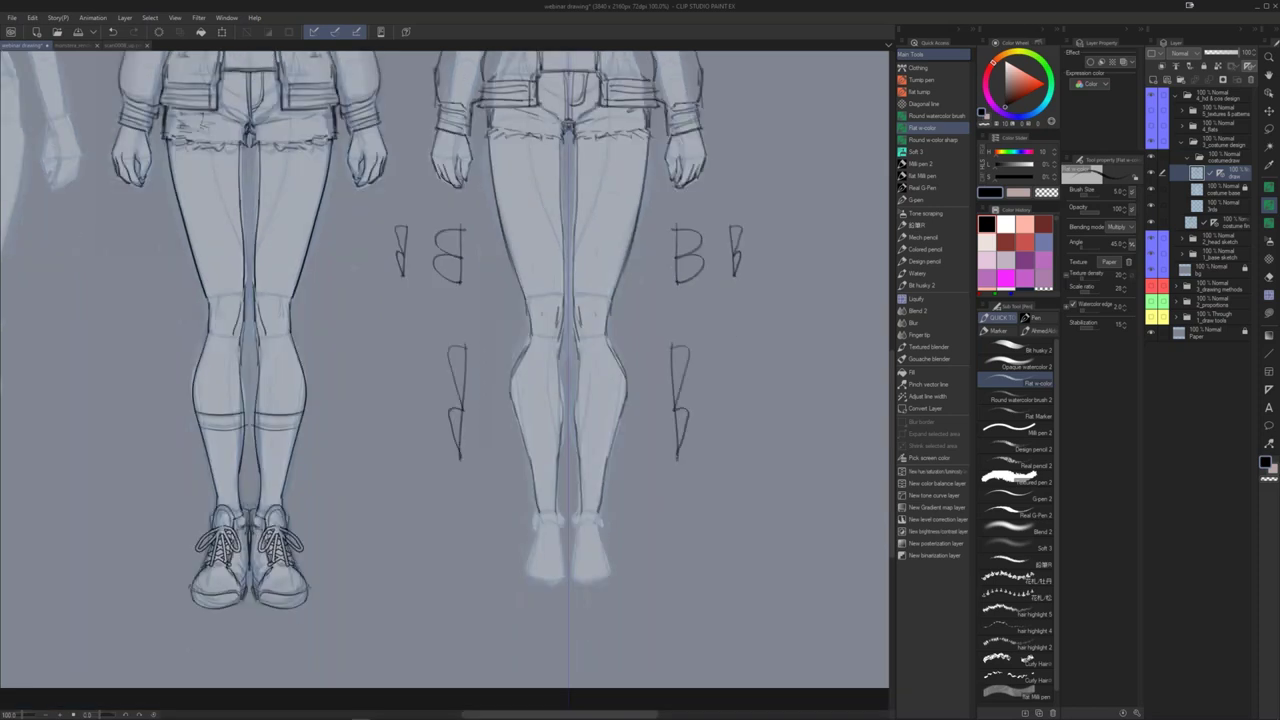
pyautogui.moveTo(673, 360); pyautogui.dragTo(682, 405)
pyautogui.moveTo(687, 352); pyautogui.dragTo(678, 456)
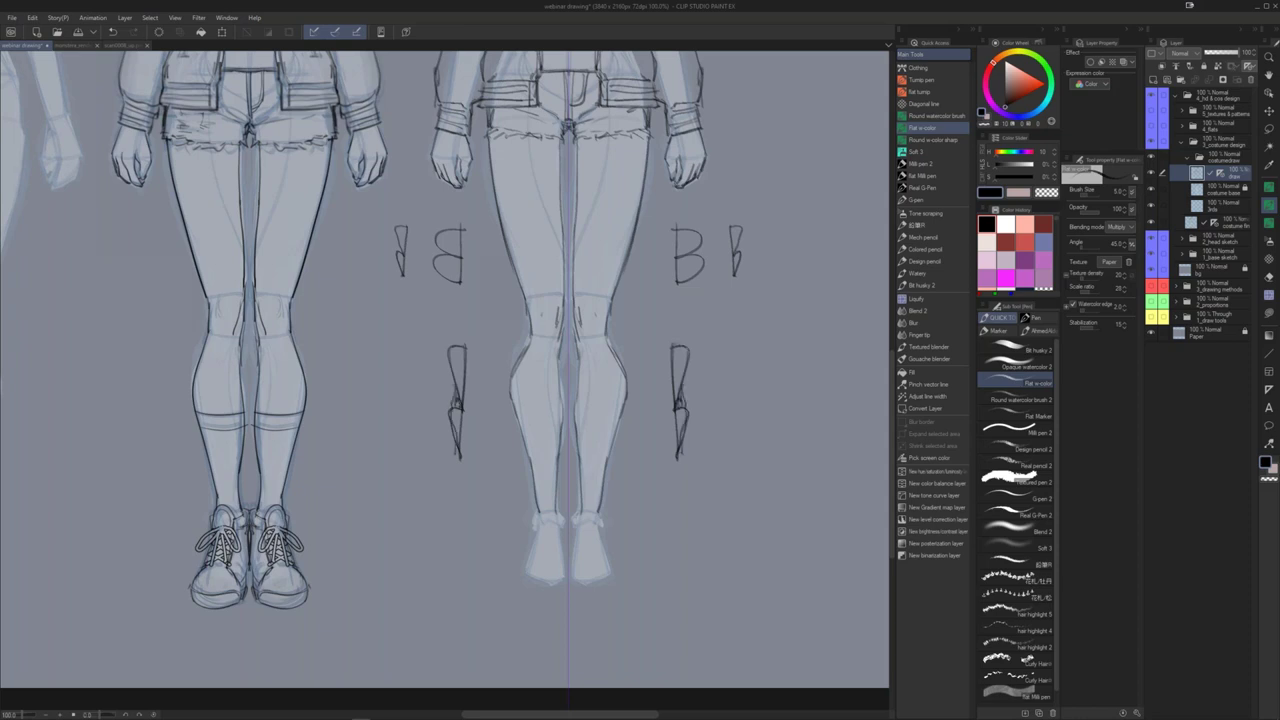
# Step: Erase the tall angular leg example and redraw it with cleaner lines beside the calves
pyautogui.moveTo(684, 401); pyautogui.dragTo(687, 427)
pyautogui.press('m')
pyautogui.press('Delete')
pyautogui.press('p')
pyautogui.moveTo(676, 345); pyautogui.dragTo(688, 440)
pyautogui.hotkey('ctrl', 'z')
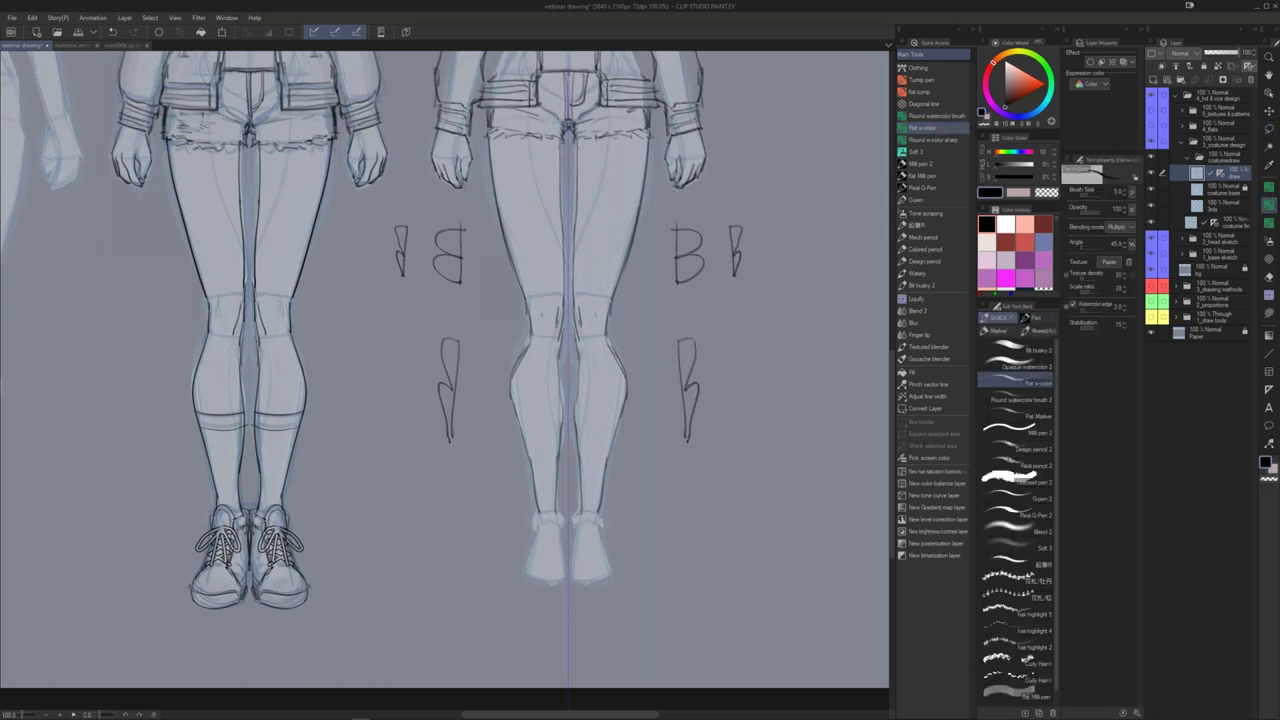
pyautogui.moveTo(672, 344); pyautogui.dragTo(676, 373)
# Step: Lasso all the example shapes beside the legs and delete them
pyautogui.press('m')
pyautogui.moveTo(769, 234); pyautogui.dragTo(806, 348)
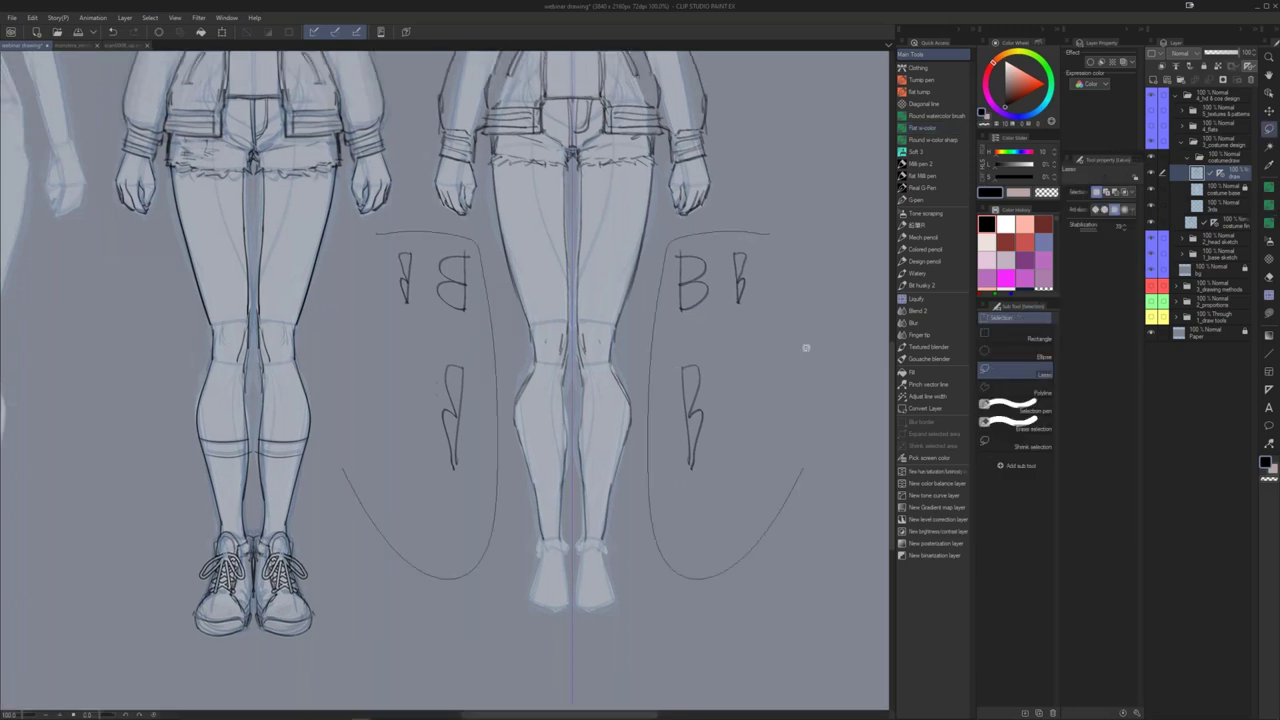
pyautogui.press('Delete')
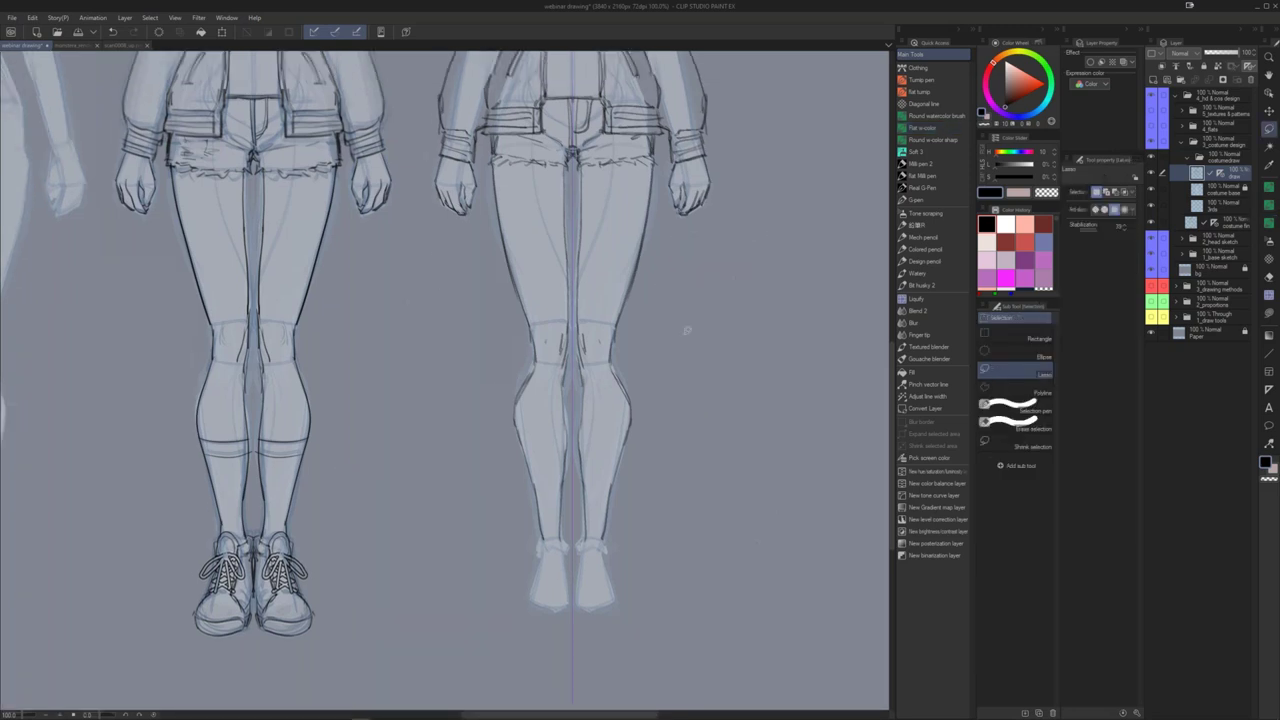
# Step: Draw the curved top edge of the socks across both calves
pyautogui.scroll(1, 686, 330)
pyautogui.moveTo(696, 303); pyautogui.dragTo(706, 261)
pyautogui.moveTo(598, 432); pyautogui.dragTo(619, 406)
pyautogui.hotkey('ctrl', 'd')
pyautogui.press('p')
pyautogui.hotkey('ctrl', 'z')
pyautogui.hotkey('ctrl', 'z')
pyautogui.hotkey('ctrl', 'y')
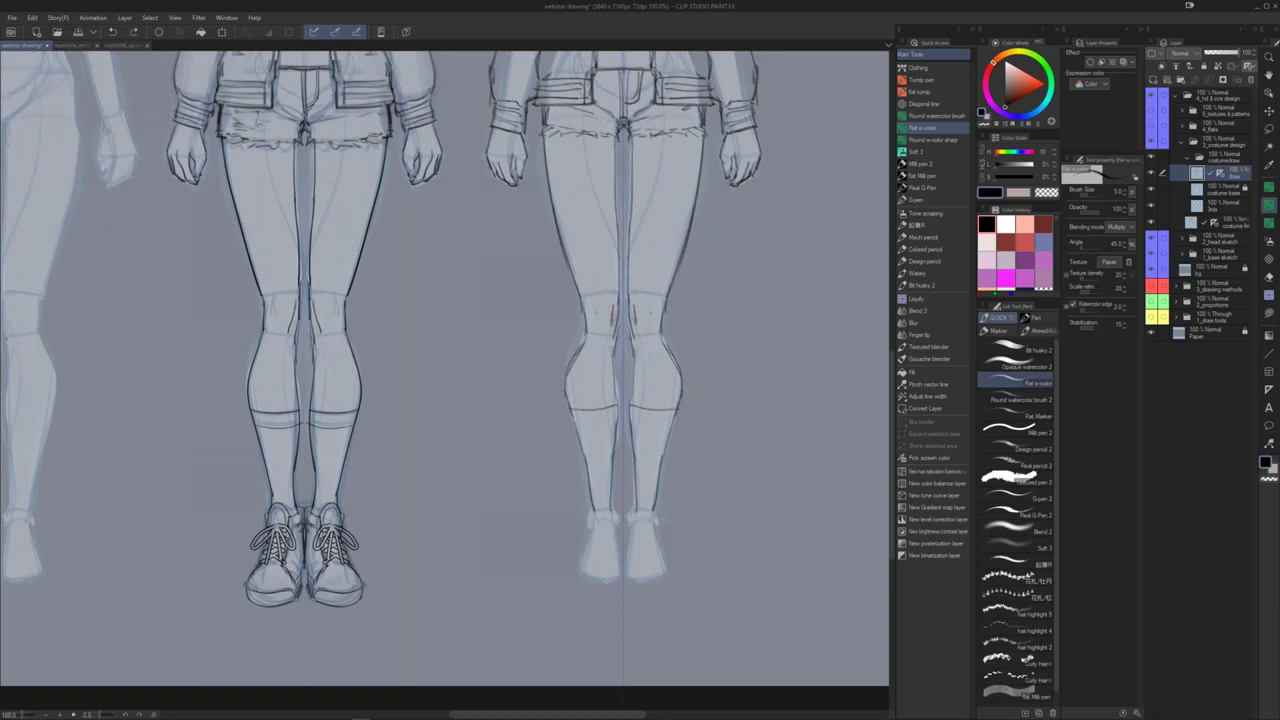
# Step: Draw a second curved band line below the sock tops on both calves of the rightmost figure
pyautogui.moveTo(574, 417); pyautogui.dragTo(619, 419)
pyautogui.moveTo(619, 472); pyautogui.dragTo(625, 372)
pyautogui.moveTo(599, 421); pyautogui.dragTo(622, 423)
pyautogui.hotkey('ctrl', 'z')
pyautogui.hotkey('ctrl', 'y')
pyautogui.hotkey('ctrl', 'z')
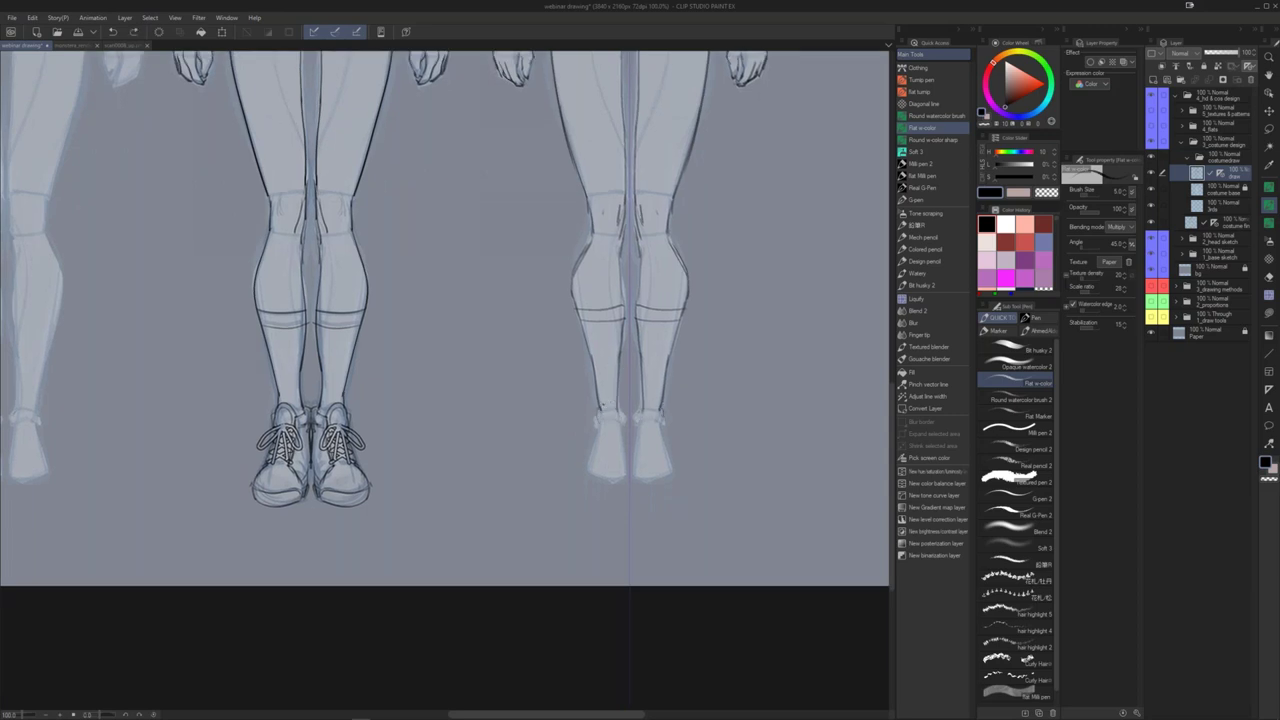
# Step: Sketch the ankle collars and outer shapes of the shoes over both feet of the rightmost figure
pyautogui.hotkey('ctrl', 'y')
pyautogui.moveTo(648, 404)
pyautogui.mouseDown()
pyautogui.moveTo(642, 416)
pyautogui.moveTo(660, 411)
pyautogui.moveTo(632, 425)
pyautogui.mouseUp()
pyautogui.hotkey('ctrl', 'y')
pyautogui.hotkey('ctrl', 'z')
pyautogui.moveTo(665, 413)
pyautogui.mouseDown()
pyautogui.moveTo(665, 430)
pyautogui.moveTo(635, 439)
pyautogui.moveTo(634, 485)
pyautogui.moveTo(656, 490)
pyautogui.moveTo(606, 472)
pyautogui.moveTo(626, 486)
pyautogui.mouseUp()
pyautogui.hotkey('ctrl', 'z')
pyautogui.hotkey('ctrl', 'z')
# Step: Draw the laces and front details on the rightmost figure's shoes
pyautogui.moveTo(582, 450)
pyautogui.mouseDown()
pyautogui.moveTo(594, 474)
pyautogui.moveTo(592, 456)
pyautogui.moveTo(620, 444)
pyautogui.moveTo(617, 478)
pyautogui.moveTo(614, 440)
pyautogui.mouseUp()
pyautogui.moveTo(601, 427)
pyautogui.mouseDown()
pyautogui.moveTo(611, 419)
pyautogui.moveTo(580, 446)
pyautogui.mouseUp()
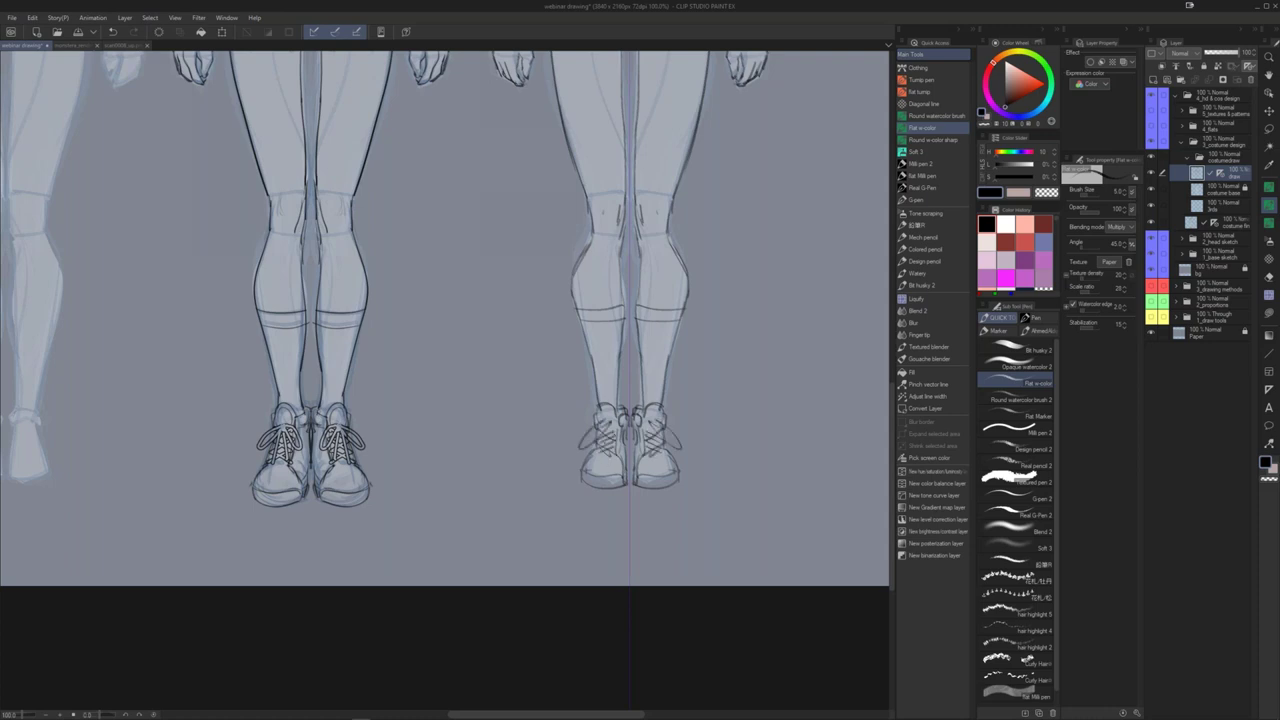
pyautogui.hotkey('ctrl', 'z')
pyautogui.hotkey('ctrl', 'z')
pyautogui.moveTo(606, 421)
pyautogui.mouseDown()
pyautogui.moveTo(577, 442)
pyautogui.moveTo(606, 431)
pyautogui.mouseUp()
# Step: Collapse the costumedraw folder and hide it so only the finished costume sketch remains on the canvas
pyautogui.moveTo(607, 432)
pyautogui.mouseDown()
pyautogui.moveTo(624, 447)
pyautogui.moveTo(591, 468)
pyautogui.moveTo(604, 441)
pyautogui.moveTo(545, 690)
pyautogui.mouseUp()
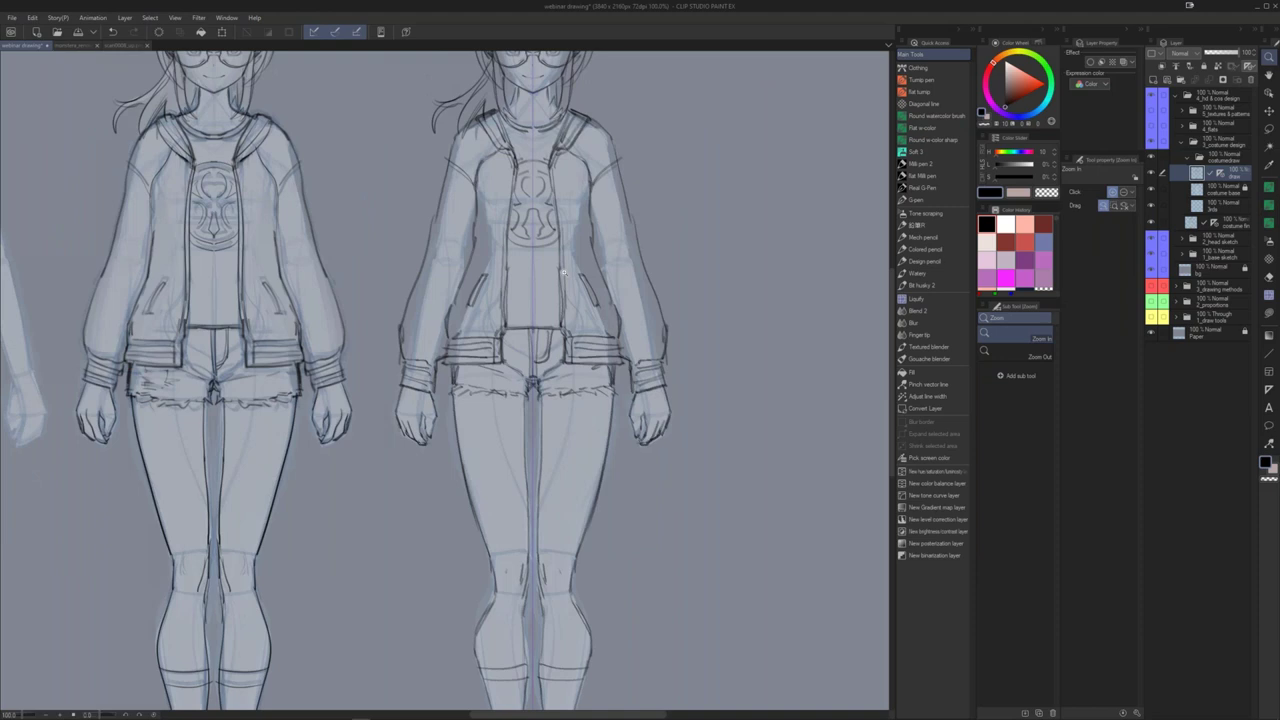
pyautogui.moveTo(566, 271); pyautogui.dragTo(648, 266)
pyautogui.scroll(2, 647, 265)
pyautogui.moveTo(677, 393); pyautogui.dragTo(681, 386)
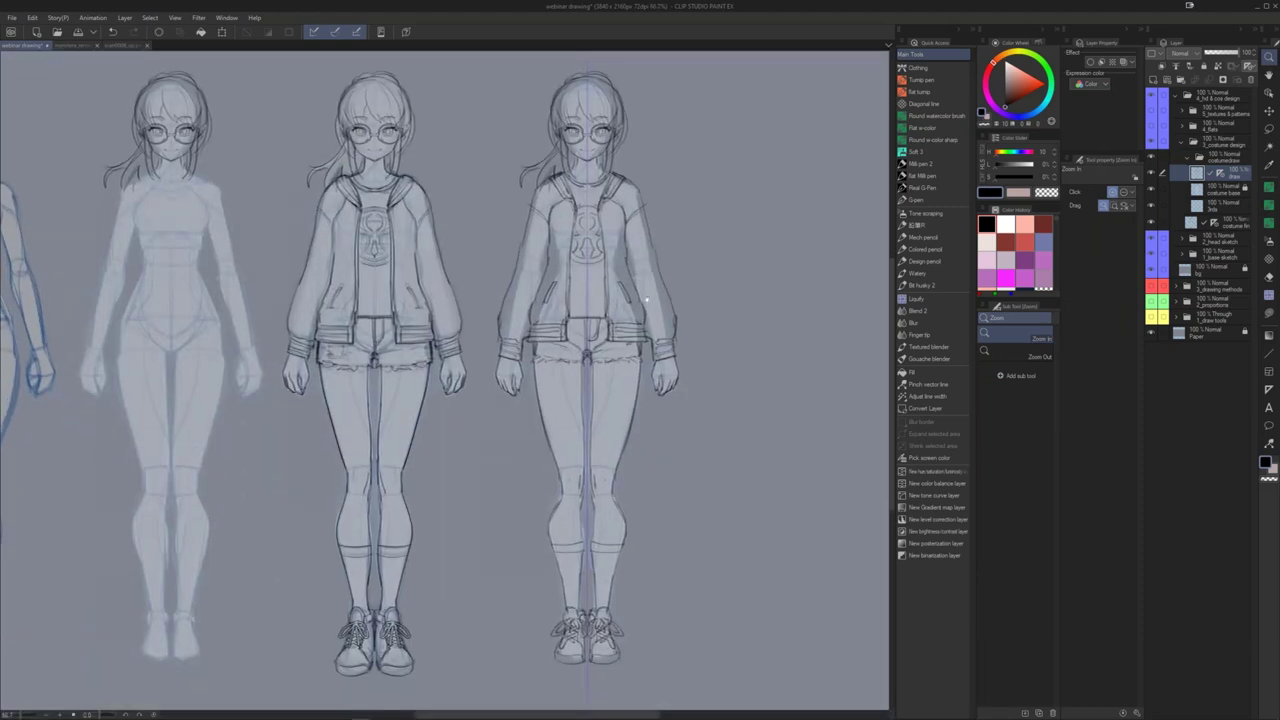
pyautogui.moveTo(628, 322); pyautogui.dragTo(653, 344)
pyautogui.moveTo(662, 228)
pyautogui.mouseDown()
pyautogui.moveTo(660, 216)
pyautogui.moveTo(646, 237)
pyautogui.mouseUp()
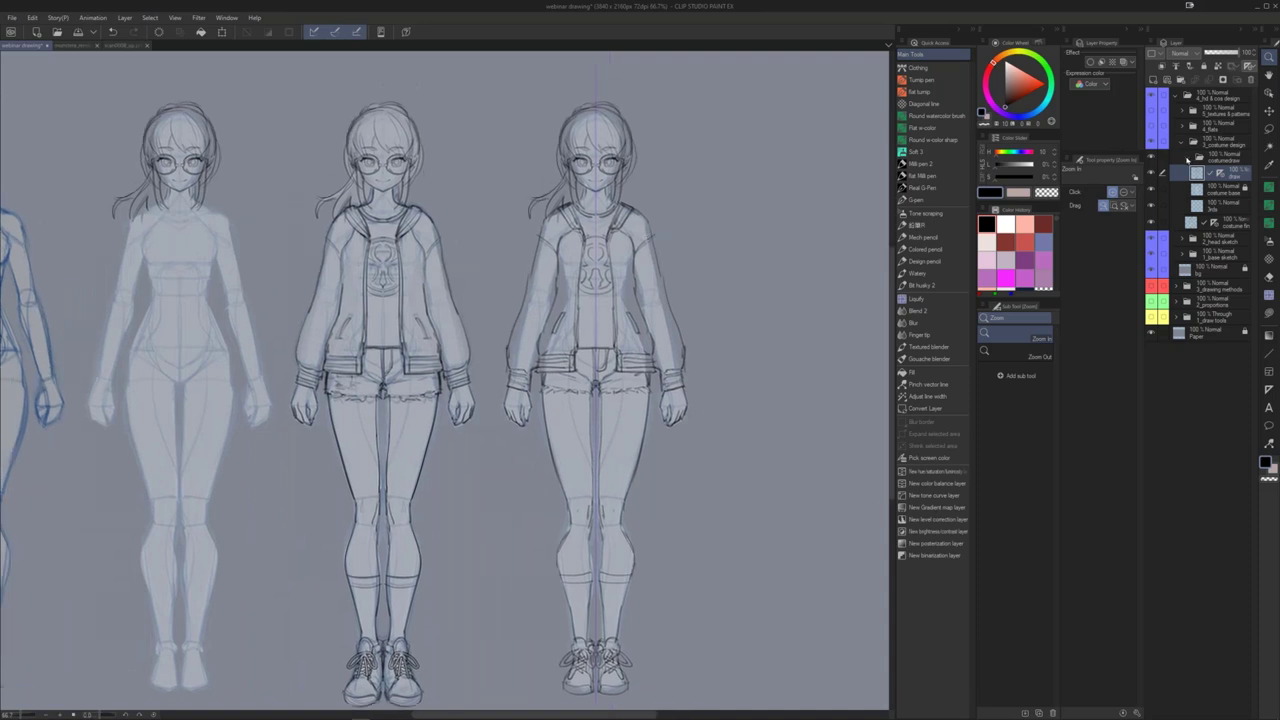
pyautogui.click(1188, 158)
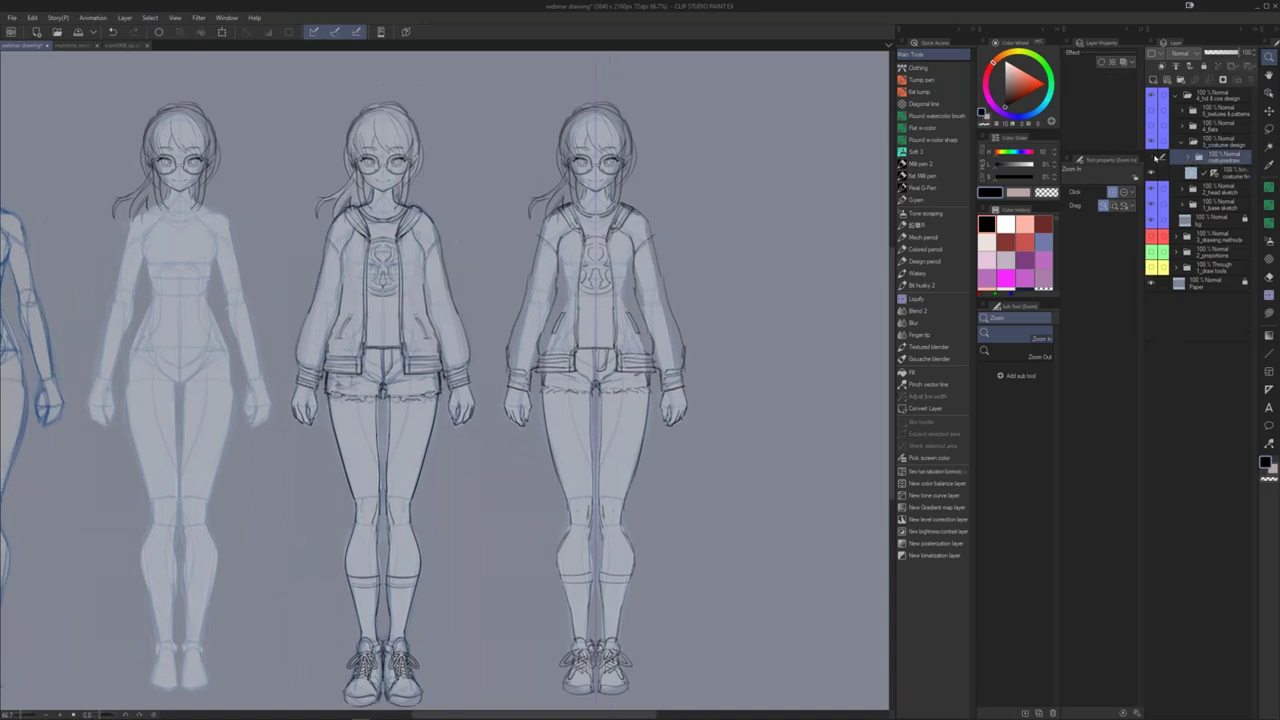
pyautogui.click(1153, 157)
pyautogui.moveTo(513, 176); pyautogui.dragTo(537, 208)
pyautogui.scroll(-1, 660, 202)
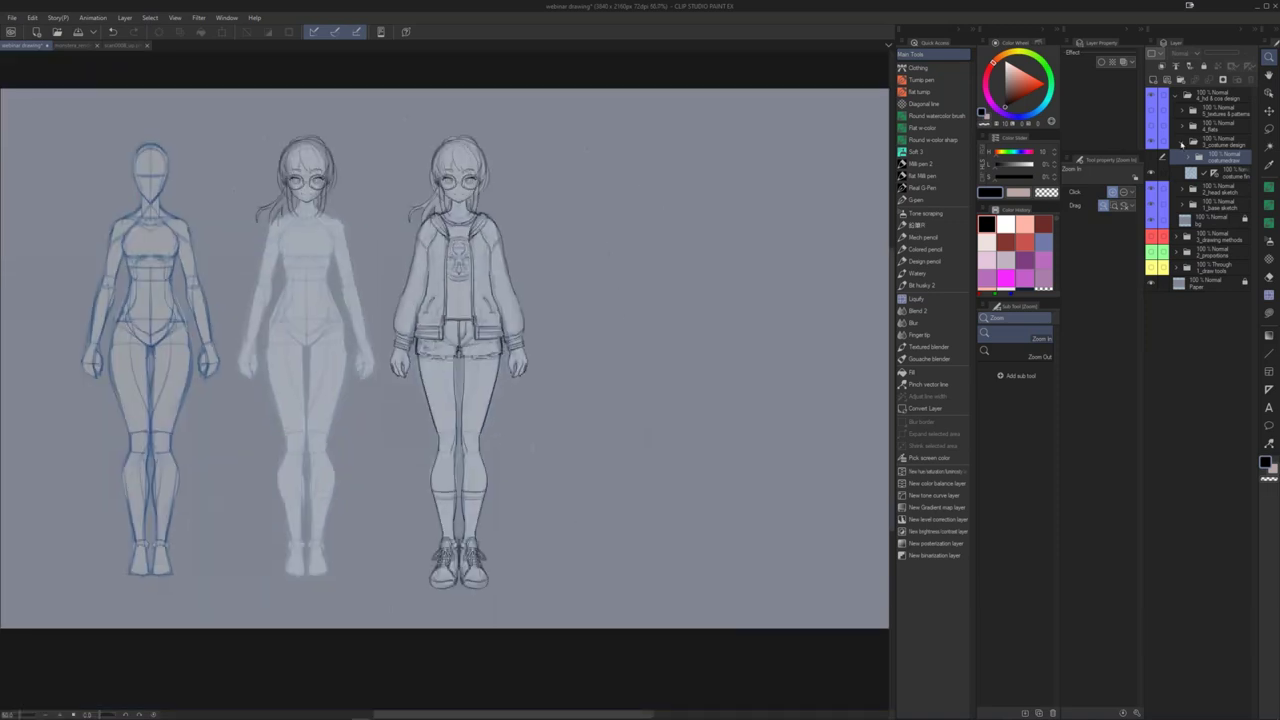
# Step: Collapse the 3_costume design folder, then select the 4_flats folder and make it visible
pyautogui.click(1182, 145)
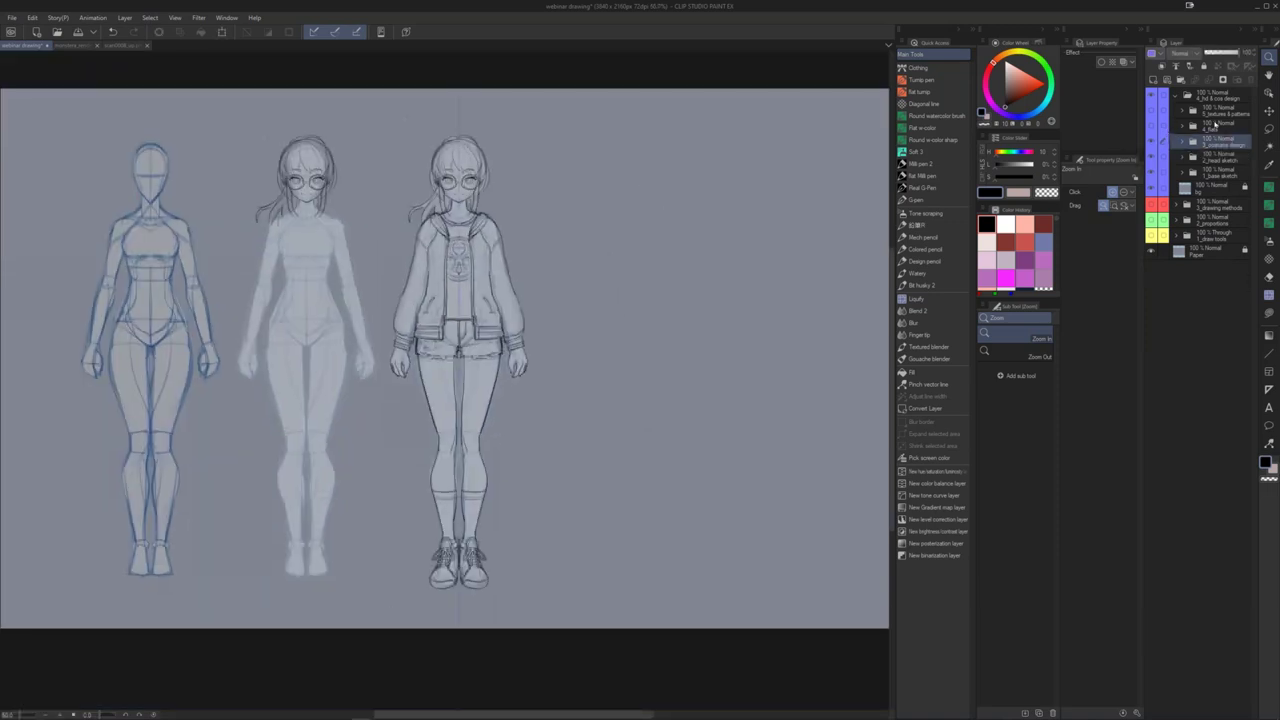
pyautogui.click(1214, 125)
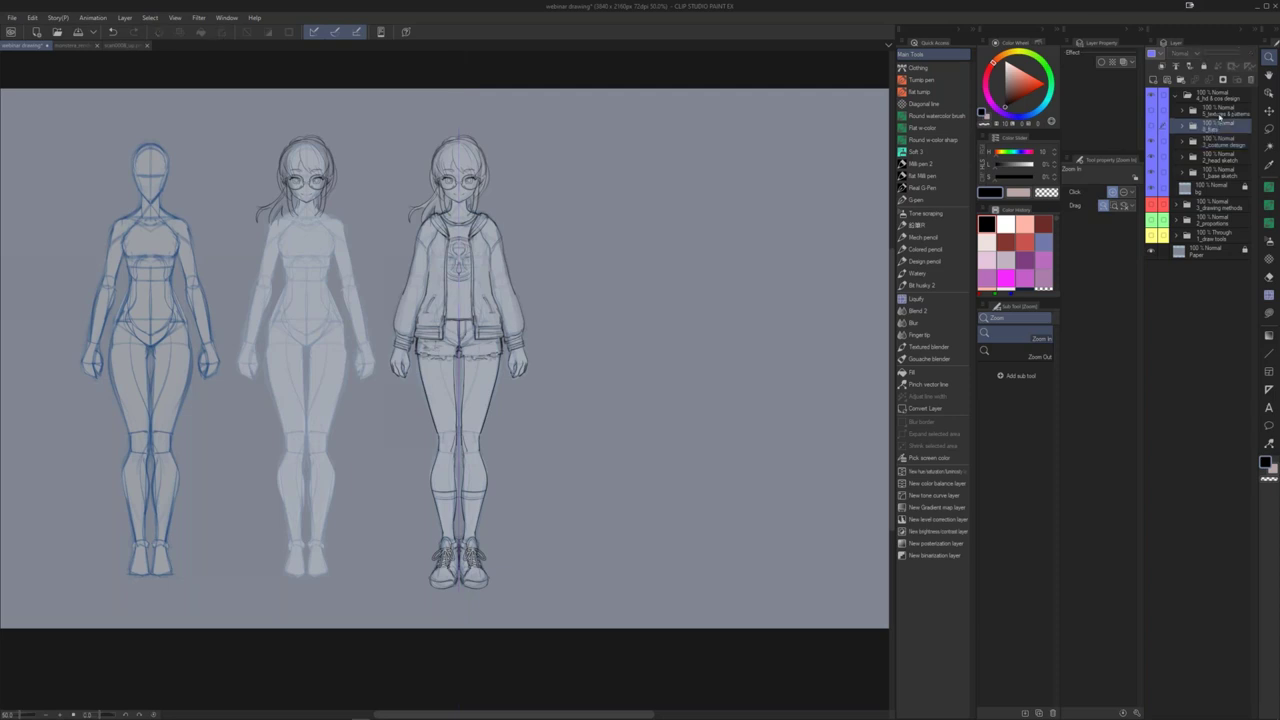
pyautogui.click(1152, 127)
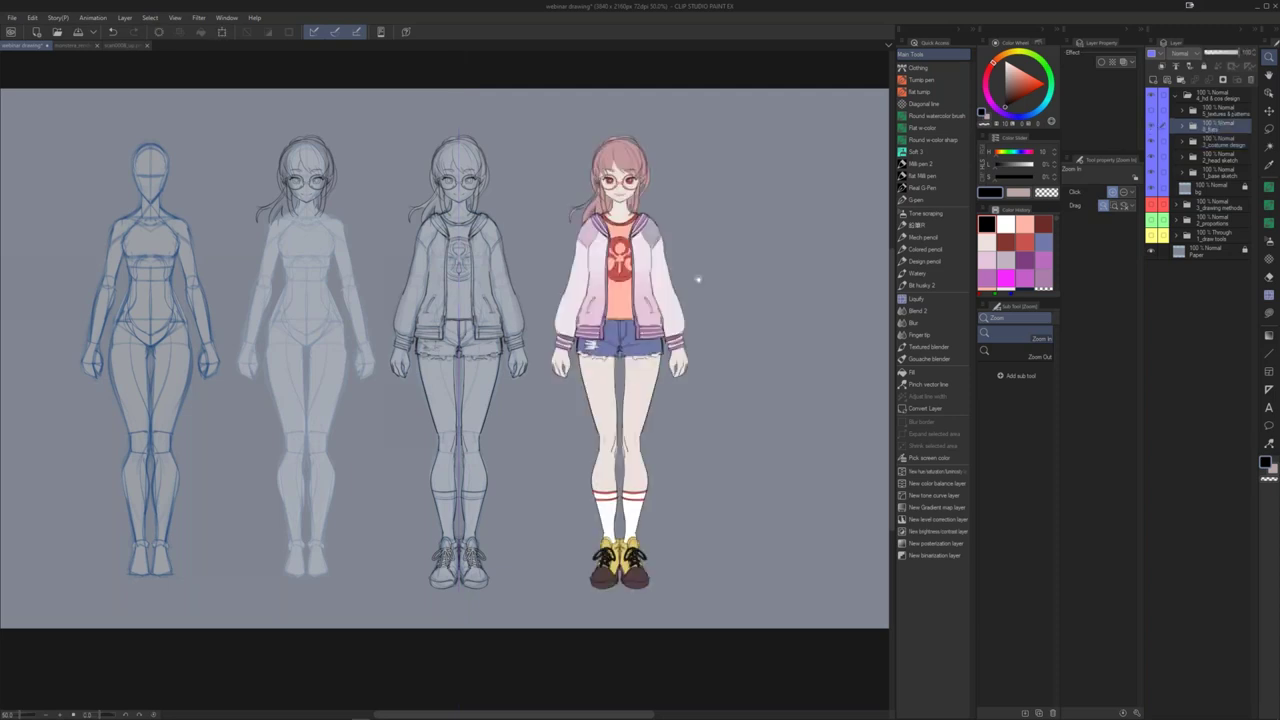
pyautogui.moveTo(681, 283); pyautogui.dragTo(659, 288)
pyautogui.click(722, 281)
pyautogui.click(723, 280)
pyautogui.moveTo(702, 326); pyautogui.dragTo(831, 214)
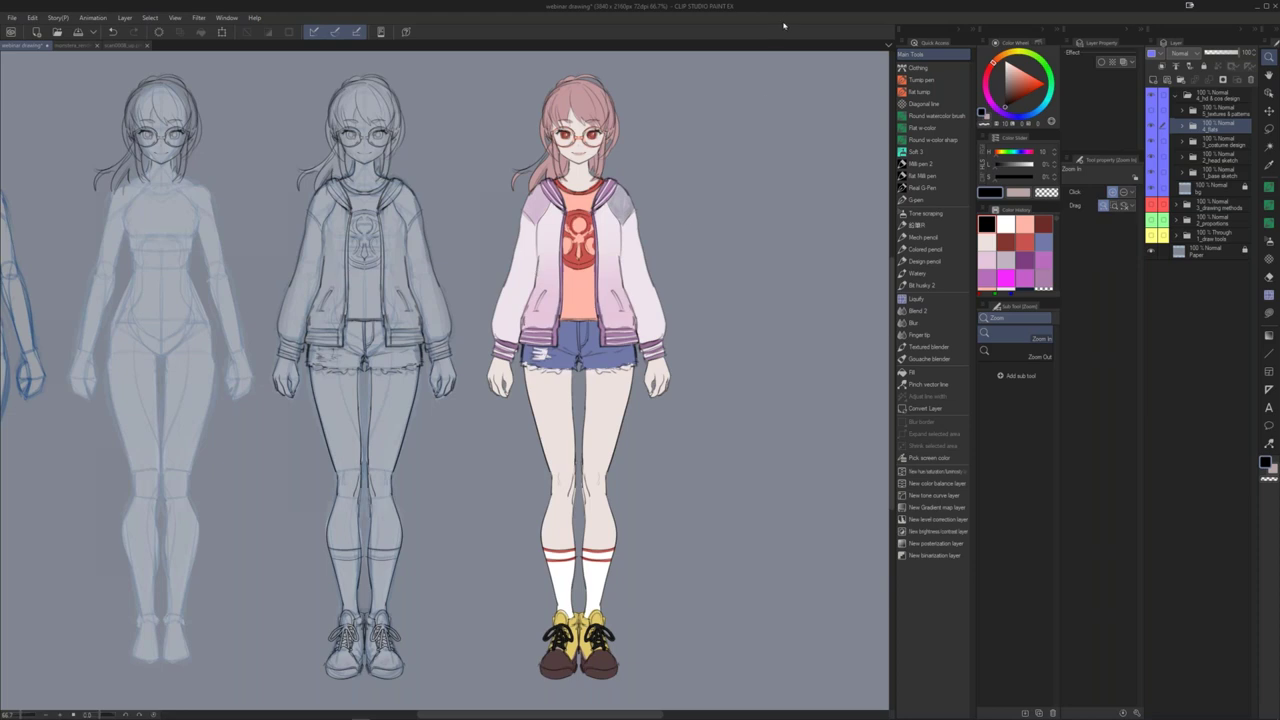
pyautogui.moveTo(656, 187)
pyautogui.mouseDown()
pyautogui.moveTo(670, 165)
pyautogui.moveTo(628, 160)
pyautogui.moveTo(622, 178)
pyautogui.mouseUp()
# Step: Expand the 4_flats folder and add a new raster layer above its topmost layer
pyautogui.click(937, 127)
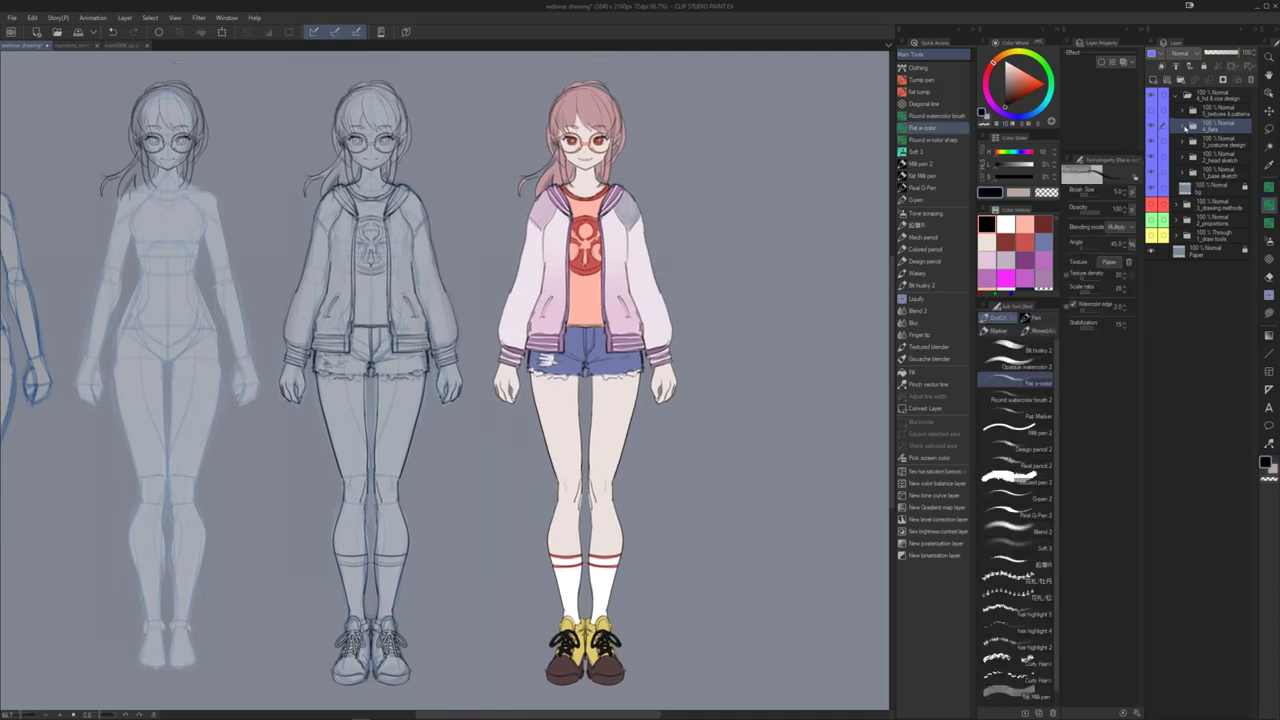
pyautogui.click(1183, 128)
pyautogui.click(1229, 148)
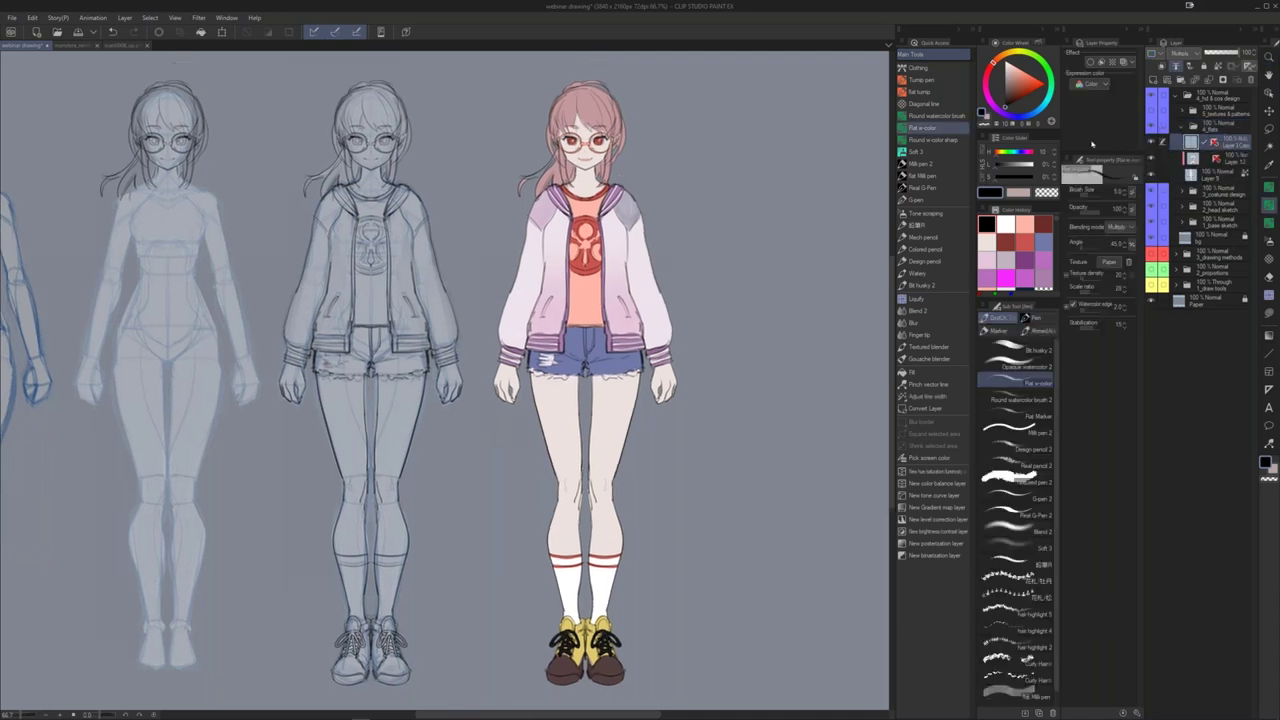
pyautogui.hotkey('ctrl', 'shift', 'n')
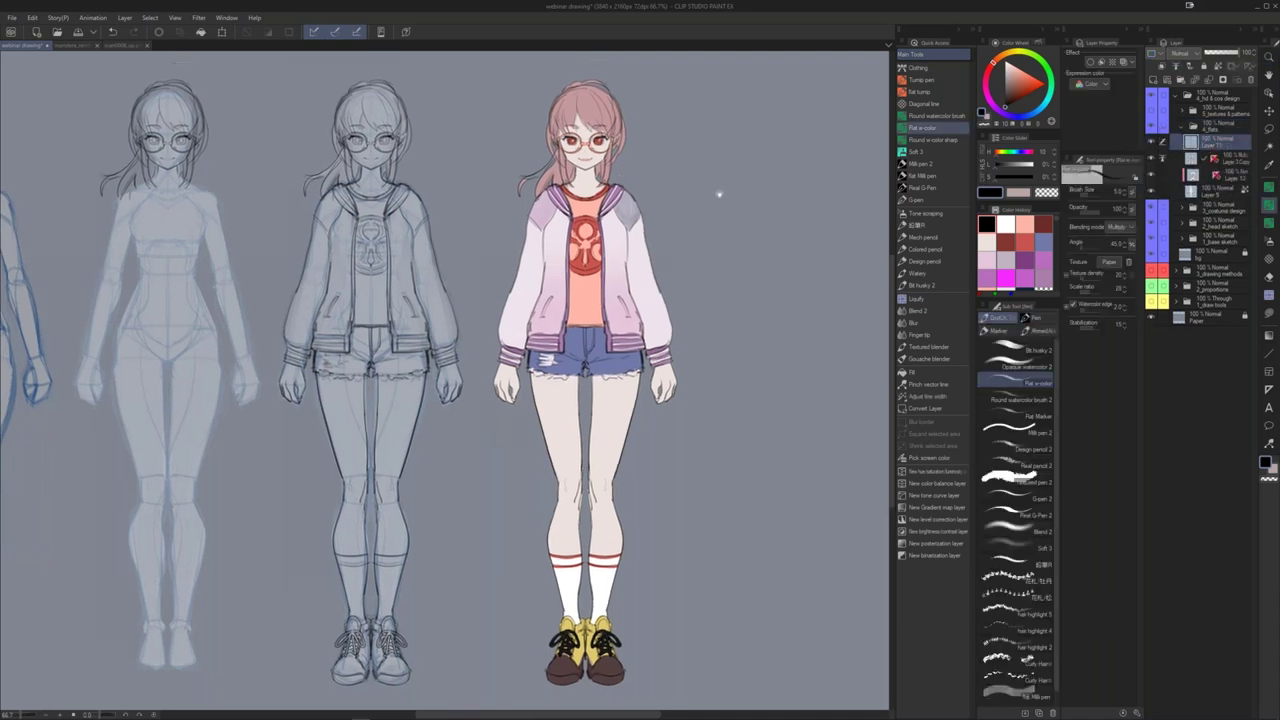
pyautogui.moveTo(719, 194); pyautogui.dragTo(720, 211)
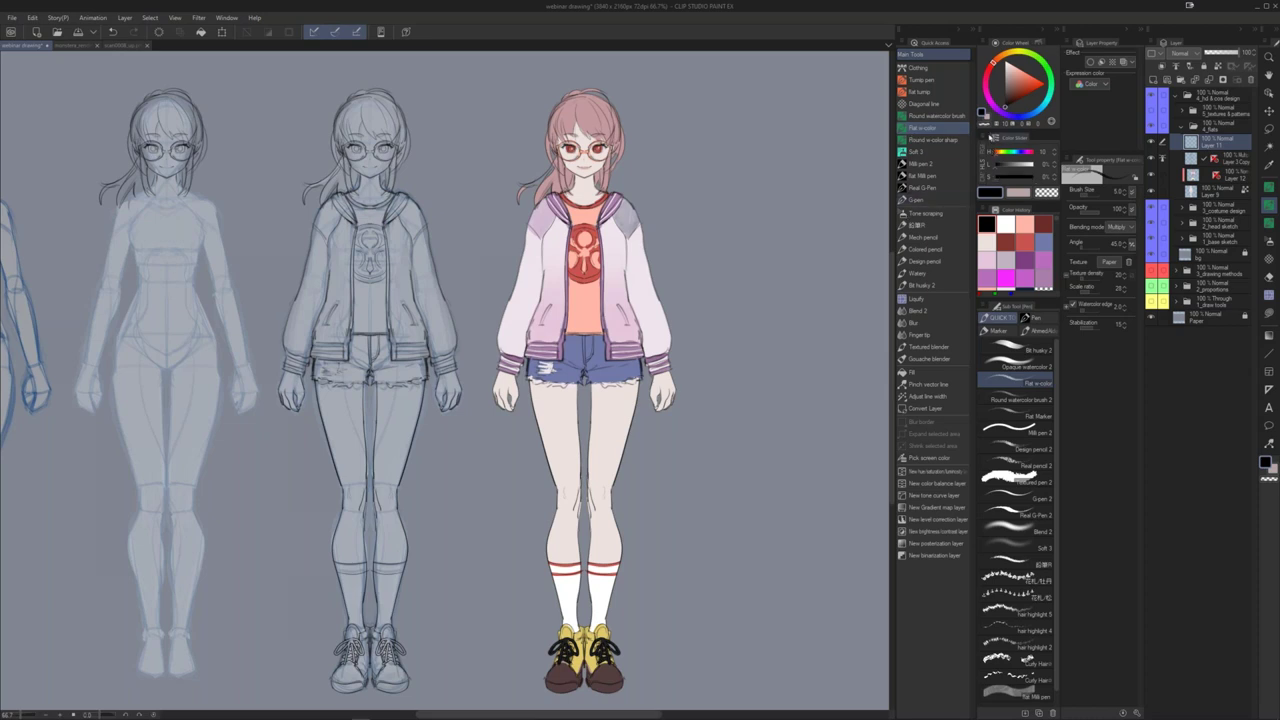
# Step: Check the Color Slider's color space options and examine the jacket's pale pink on the HLS sliders
pyautogui.click(986, 138)
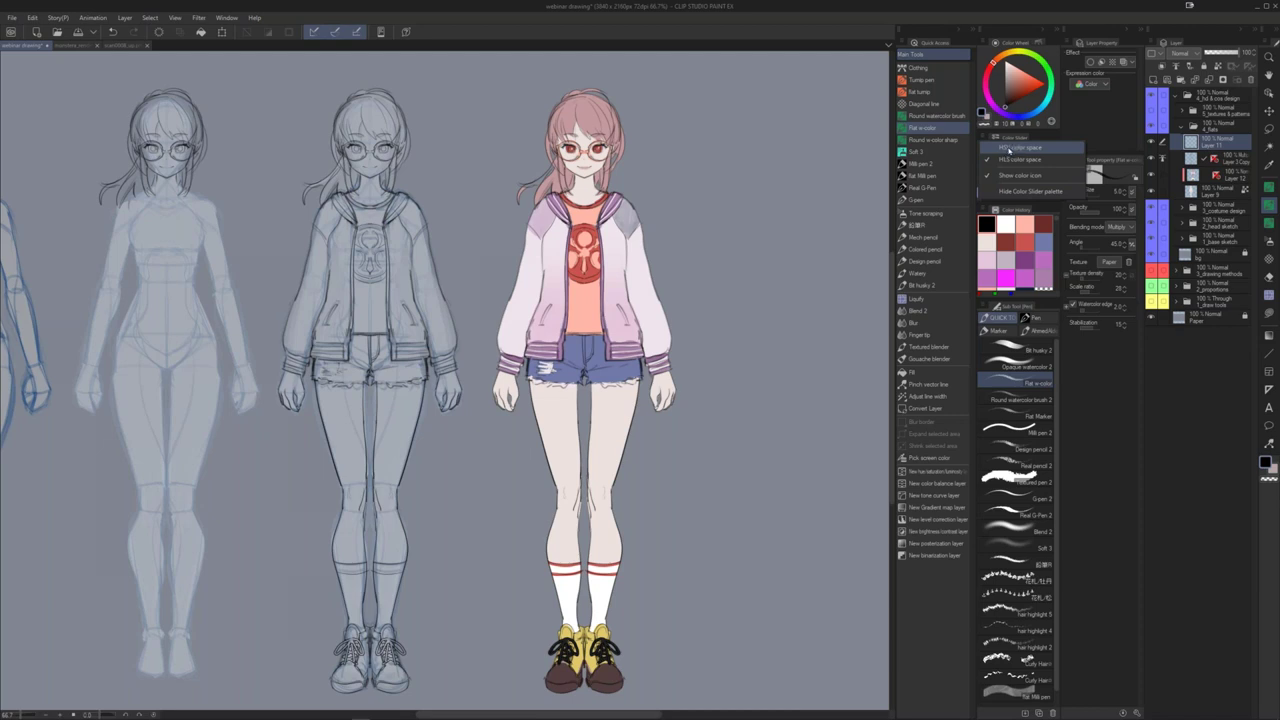
pyautogui.click(826, 21)
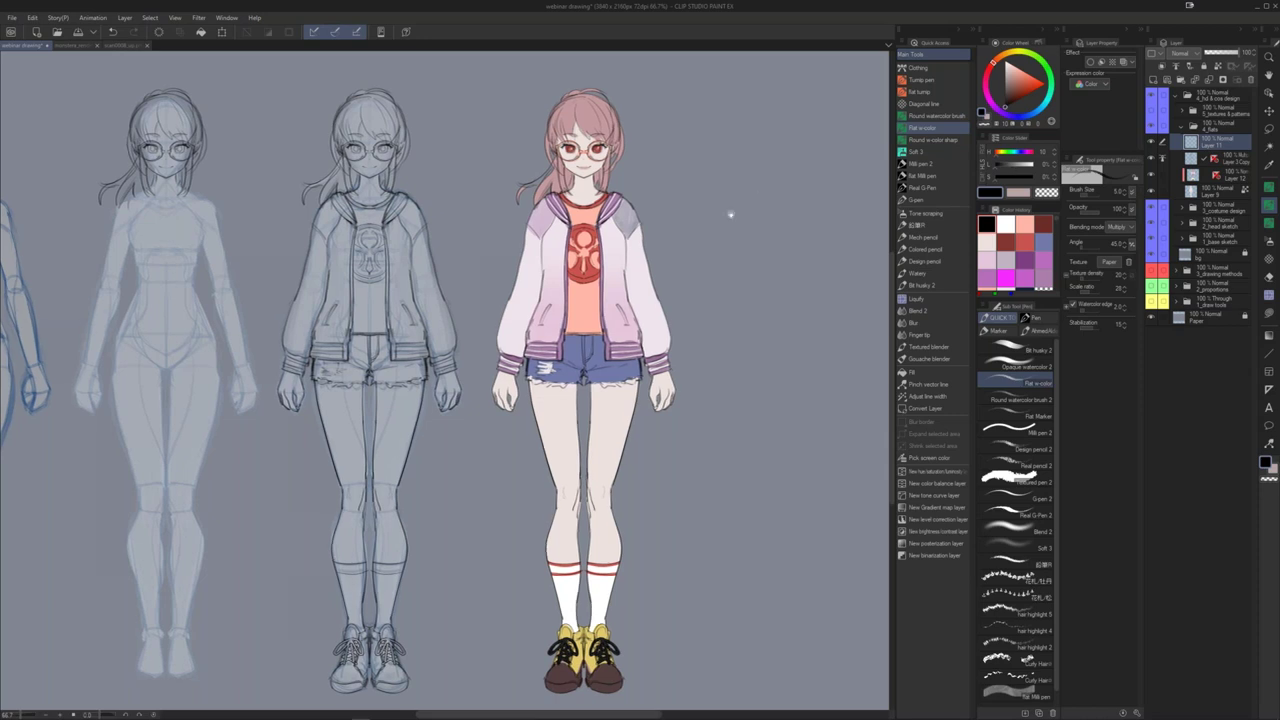
pyautogui.moveTo(731, 214); pyautogui.dragTo(747, 225)
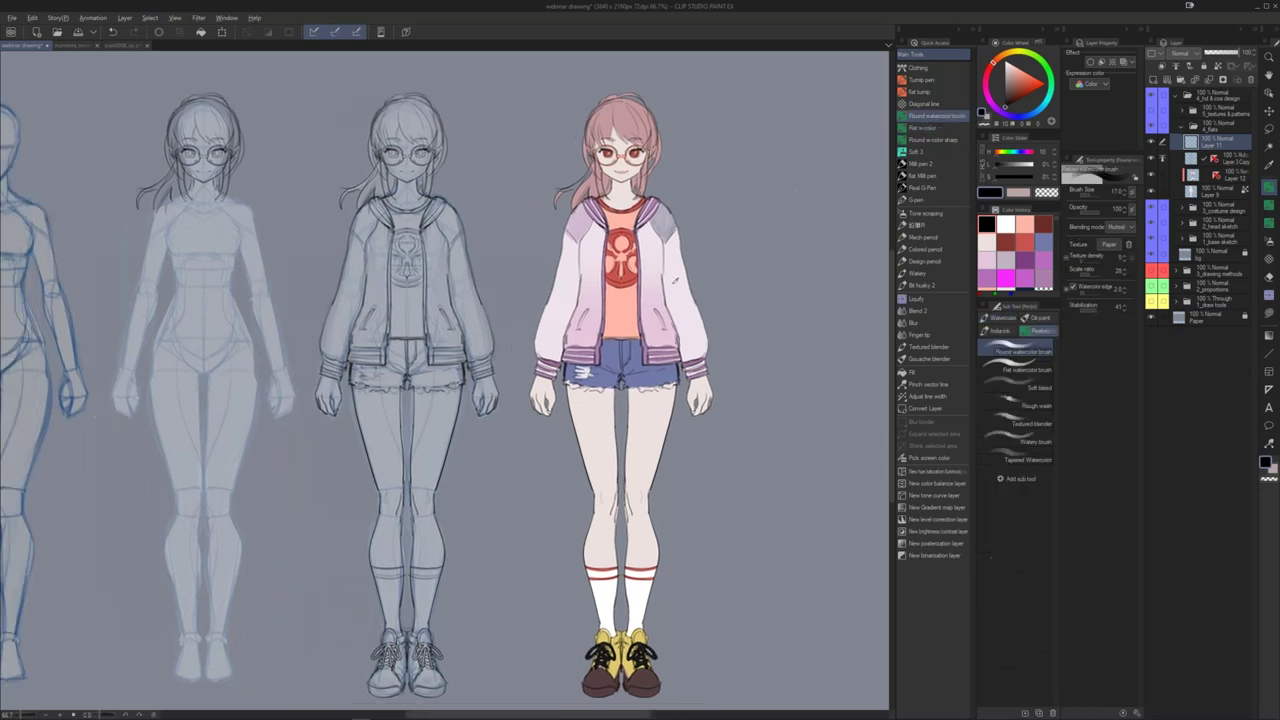
pyautogui.click(1033, 176)
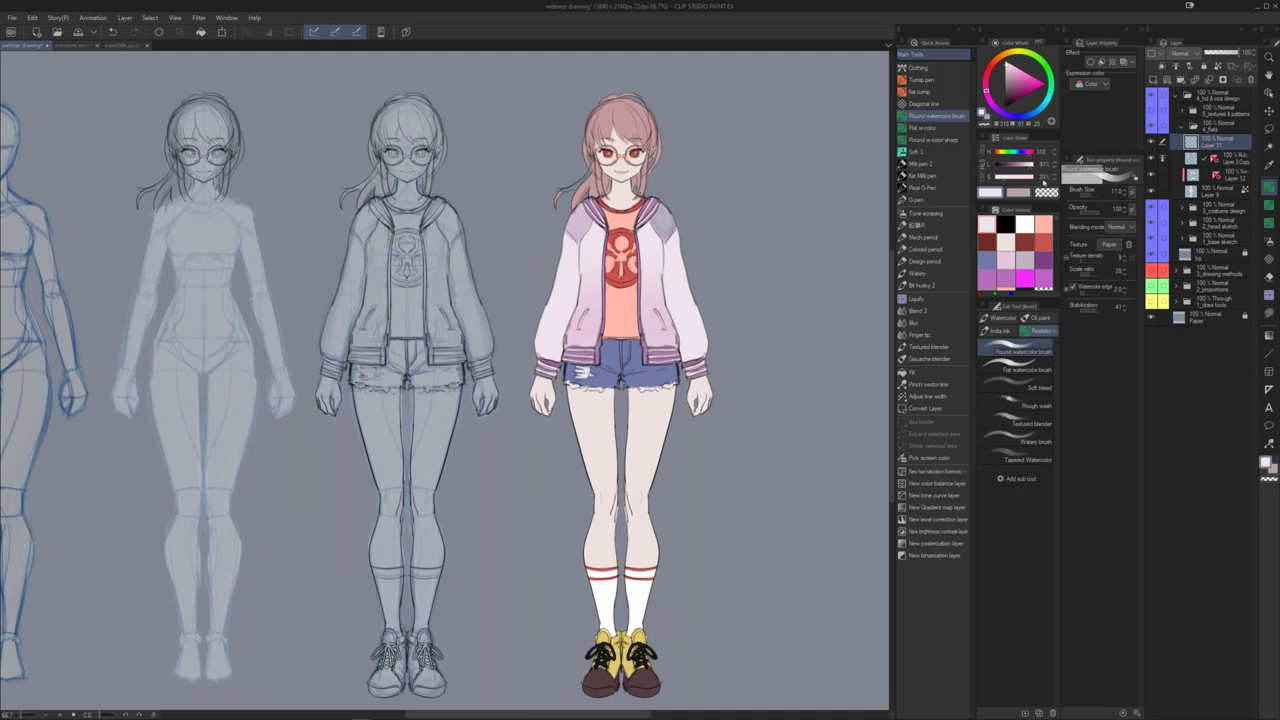
pyautogui.moveTo(1008, 182); pyautogui.dragTo(1016, 187)
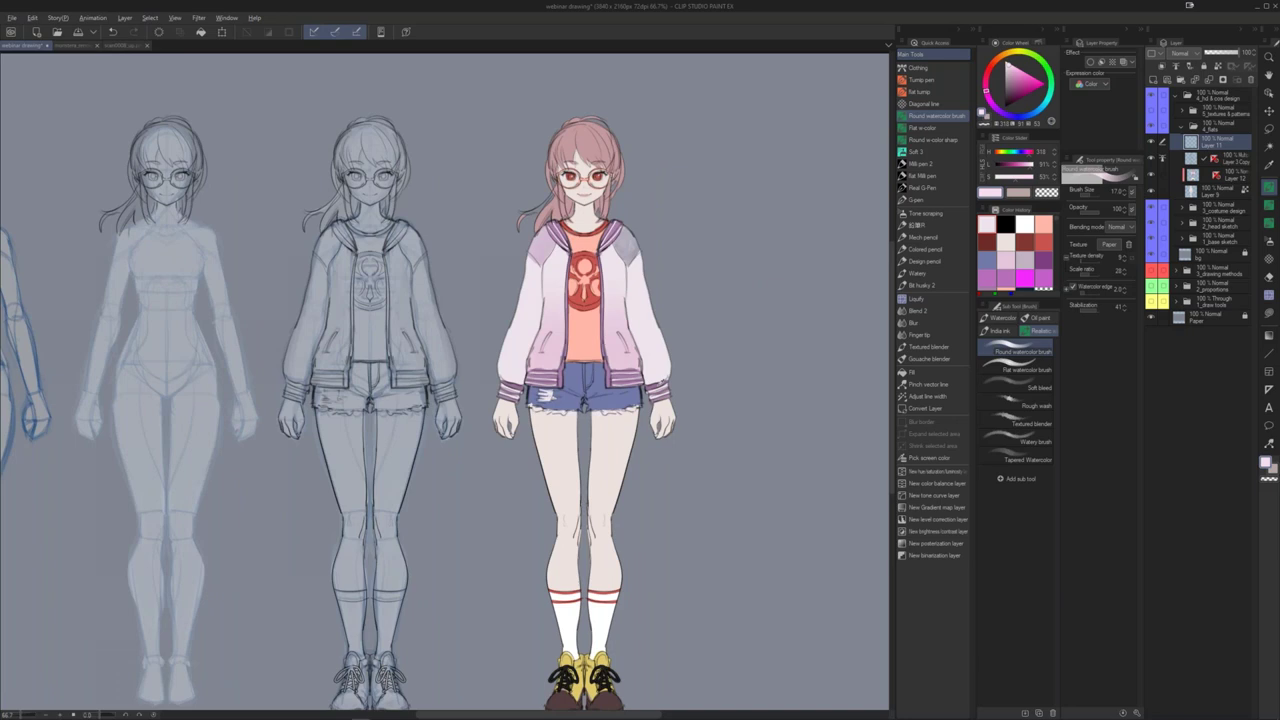
# Step: Sample the purple from the jacket cuff and lasso-fill a small swatch beside the colored figure
pyautogui.keyDown('alt'); pyautogui.click(663, 382); pyautogui.keyUp('alt')
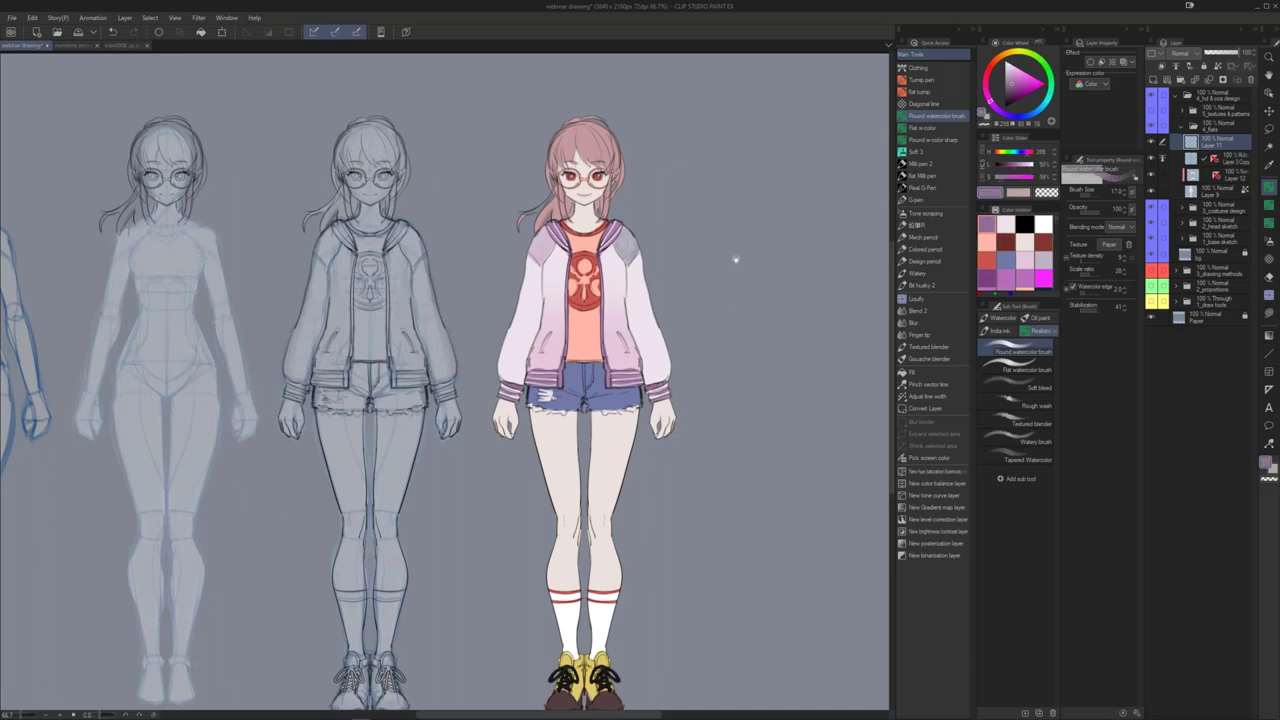
pyautogui.moveTo(736, 260); pyautogui.dragTo(733, 258)
pyautogui.press('g')
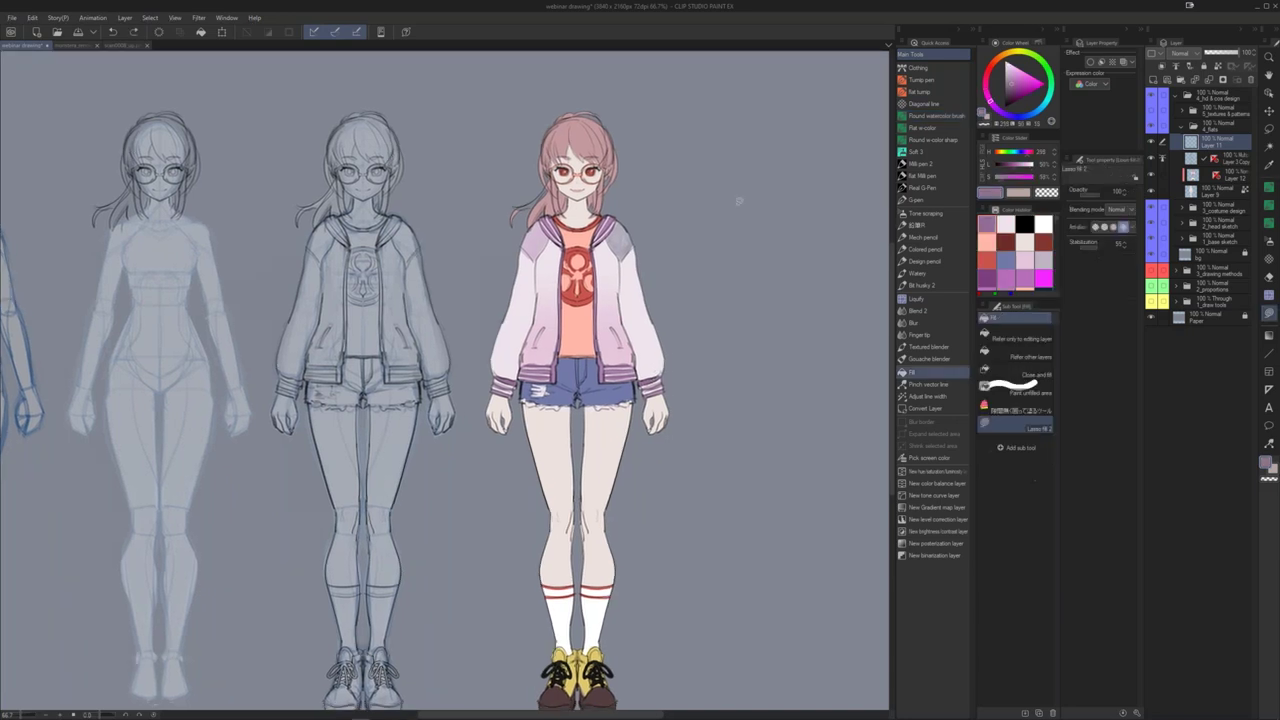
pyautogui.moveTo(738, 201); pyautogui.dragTo(739, 263)
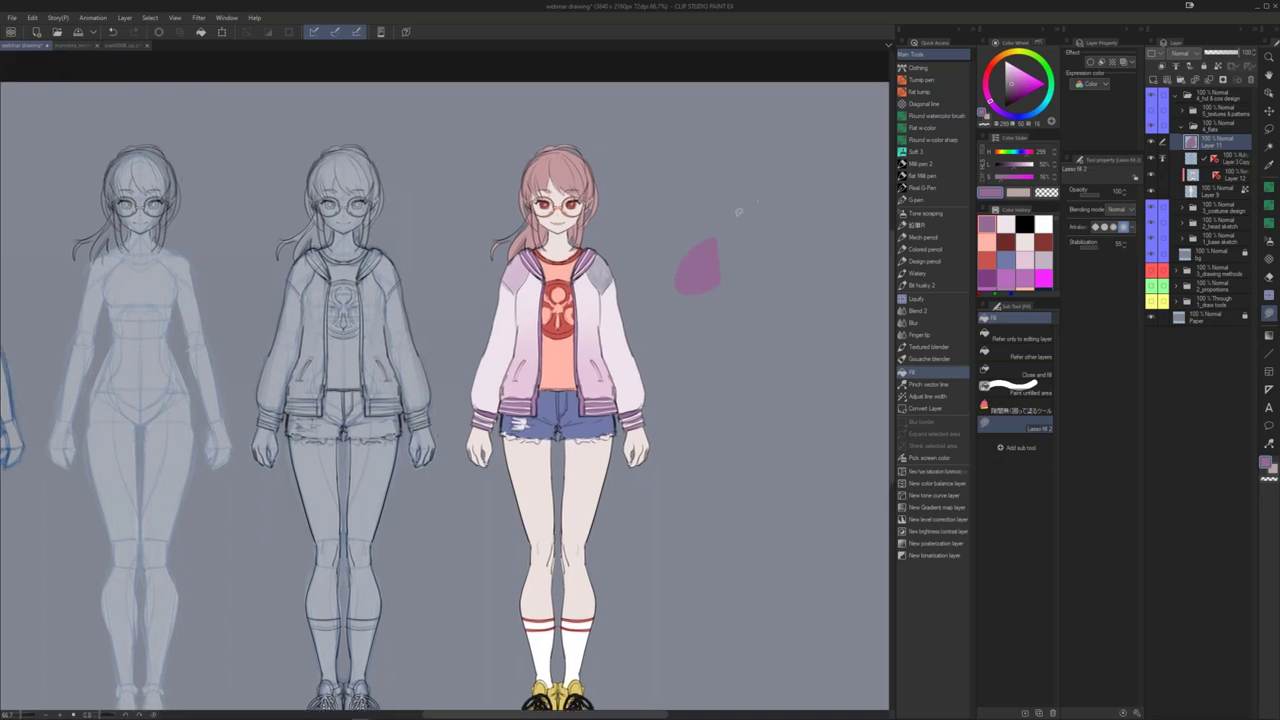
# Step: Pick a darker purple and try a Flat w-color brush stroke over the swatch
pyautogui.click(924, 128)
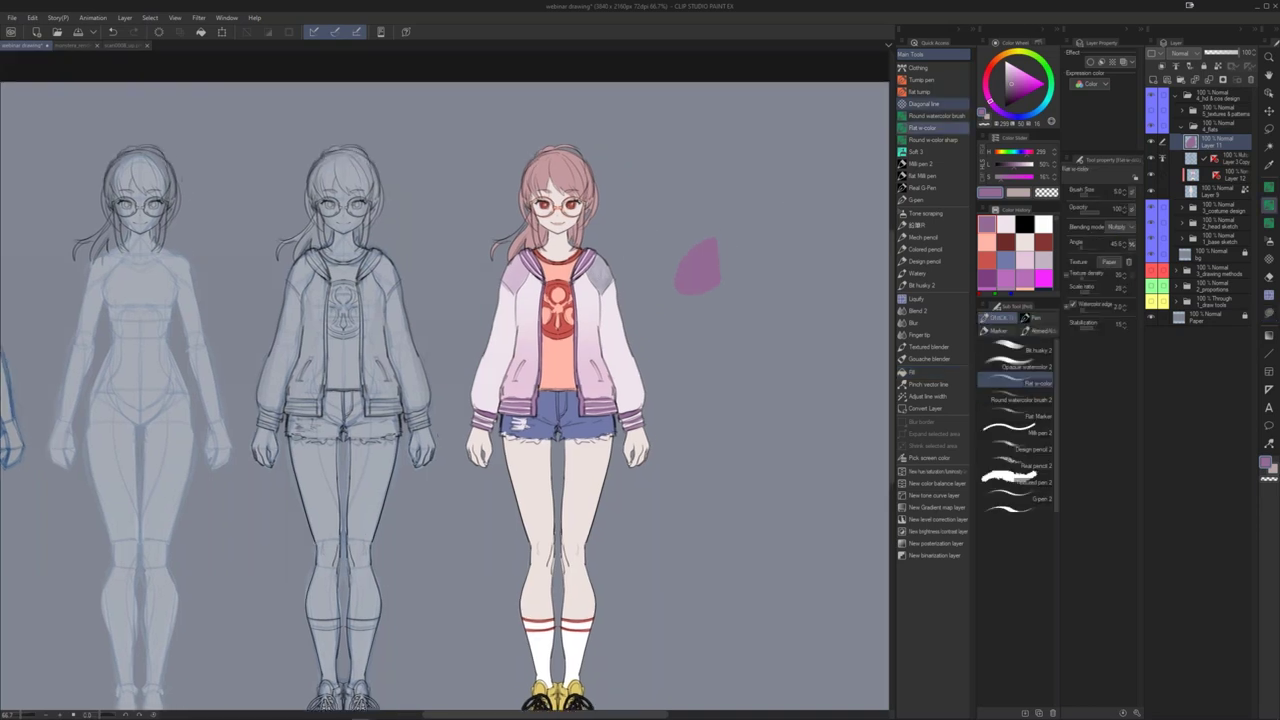
pyautogui.click(1012, 96)
pyautogui.moveTo(1010, 99); pyautogui.dragTo(1008, 100)
pyautogui.moveTo(709, 255); pyautogui.dragTo(729, 223)
pyautogui.press('g')
pyautogui.hotkey('ctrl', 'z')
# Step: Raise the dark purple's saturation to 100% and lasso-fill a second swatch above the first one
pyautogui.moveTo(1010, 178); pyautogui.dragTo(1034, 178)
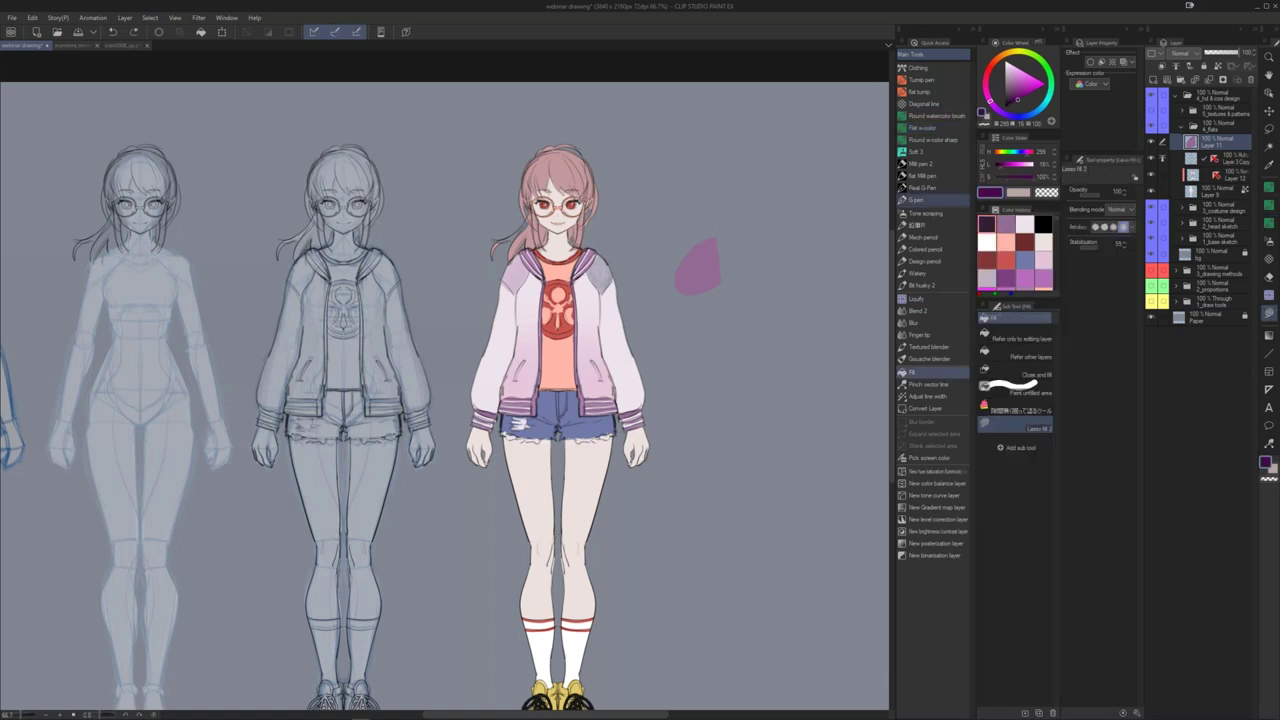
pyautogui.moveTo(733, 180); pyautogui.dragTo(724, 172)
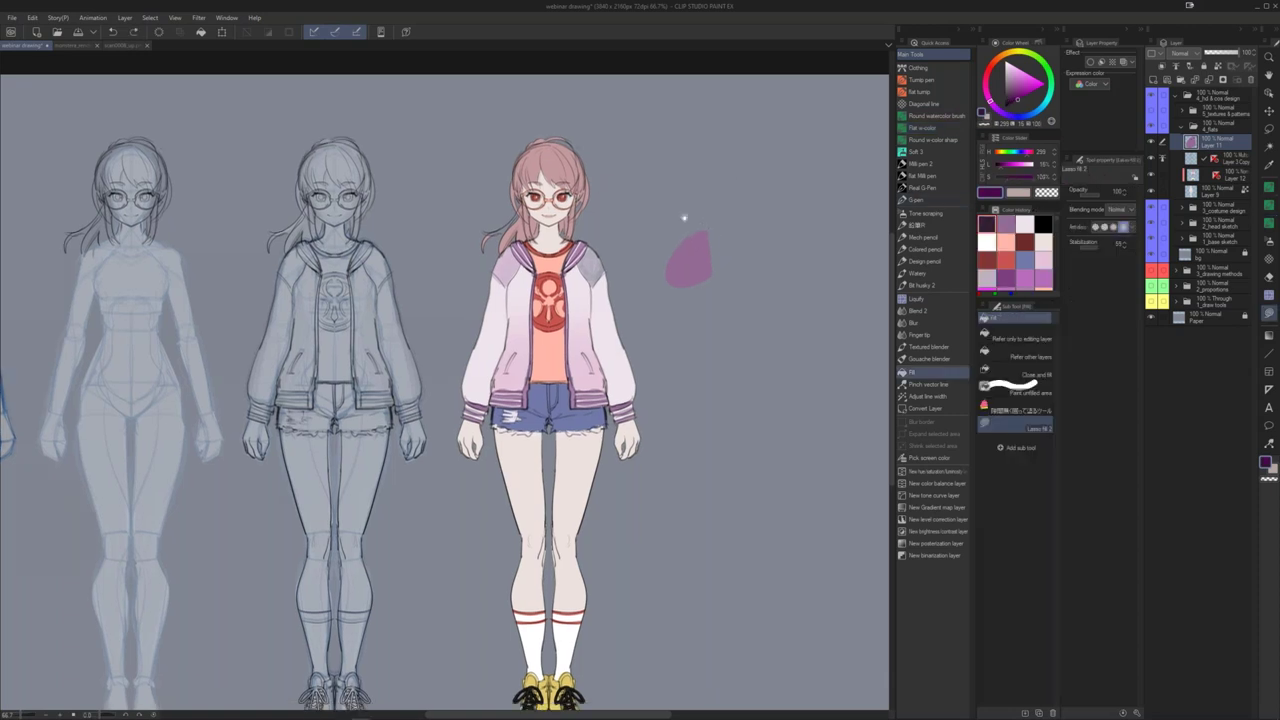
pyautogui.moveTo(684, 218); pyautogui.dragTo(614, 279)
pyautogui.press('m')
pyautogui.press('g')
pyautogui.moveTo(606, 200); pyautogui.dragTo(633, 214)
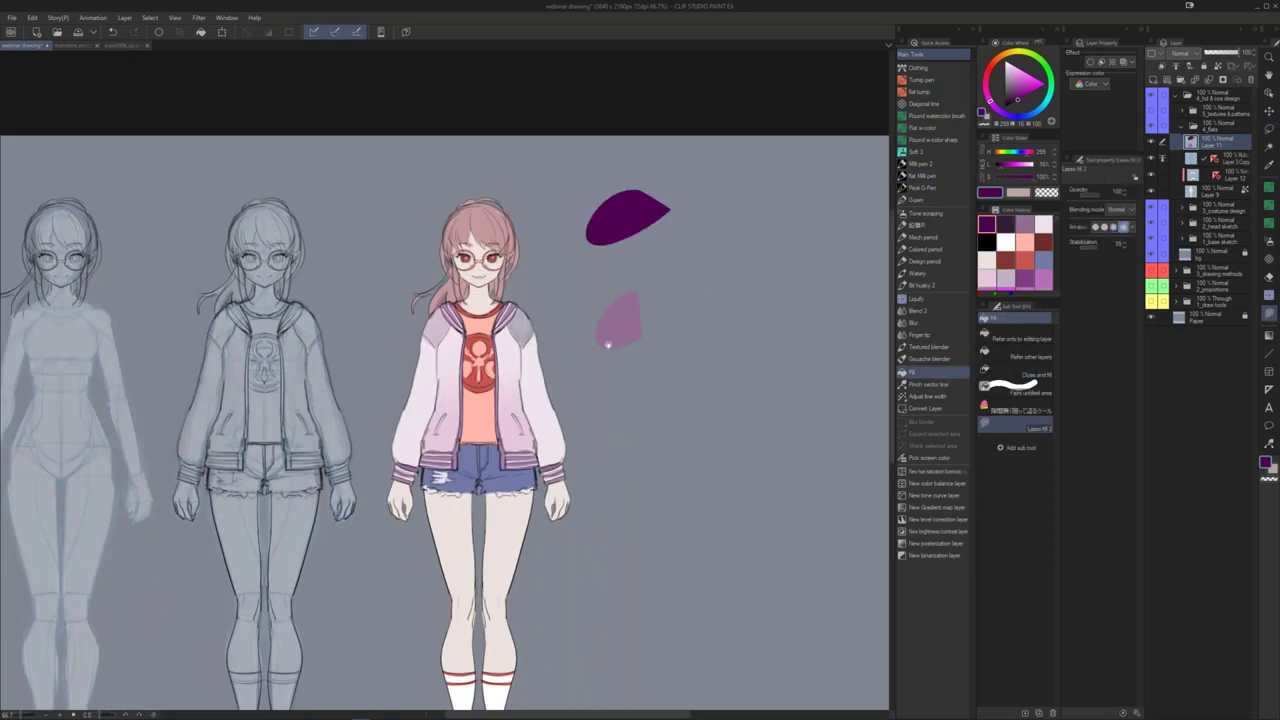
# Step: Lasso both purple swatches beside the colored figure and delete them
pyautogui.moveTo(608, 345); pyautogui.dragTo(626, 323)
pyautogui.moveTo(701, 254); pyautogui.dragTo(779, 254)
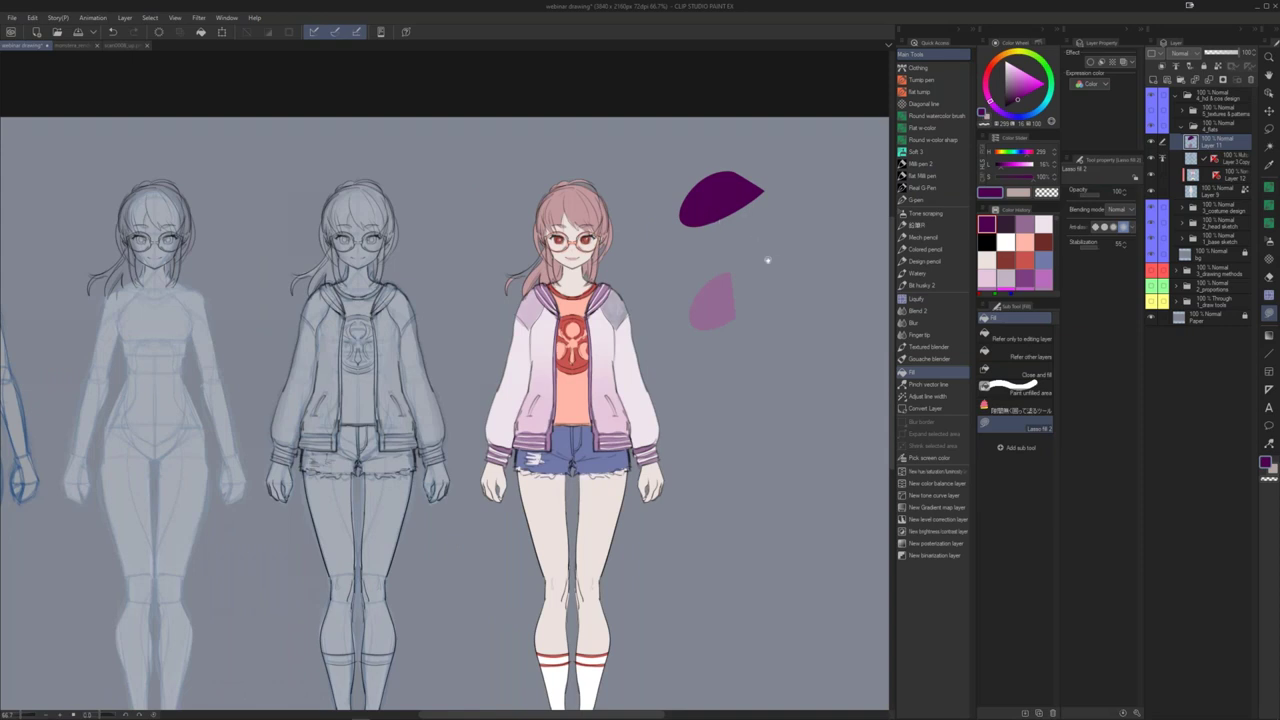
pyautogui.moveTo(760, 258); pyautogui.dragTo(727, 255)
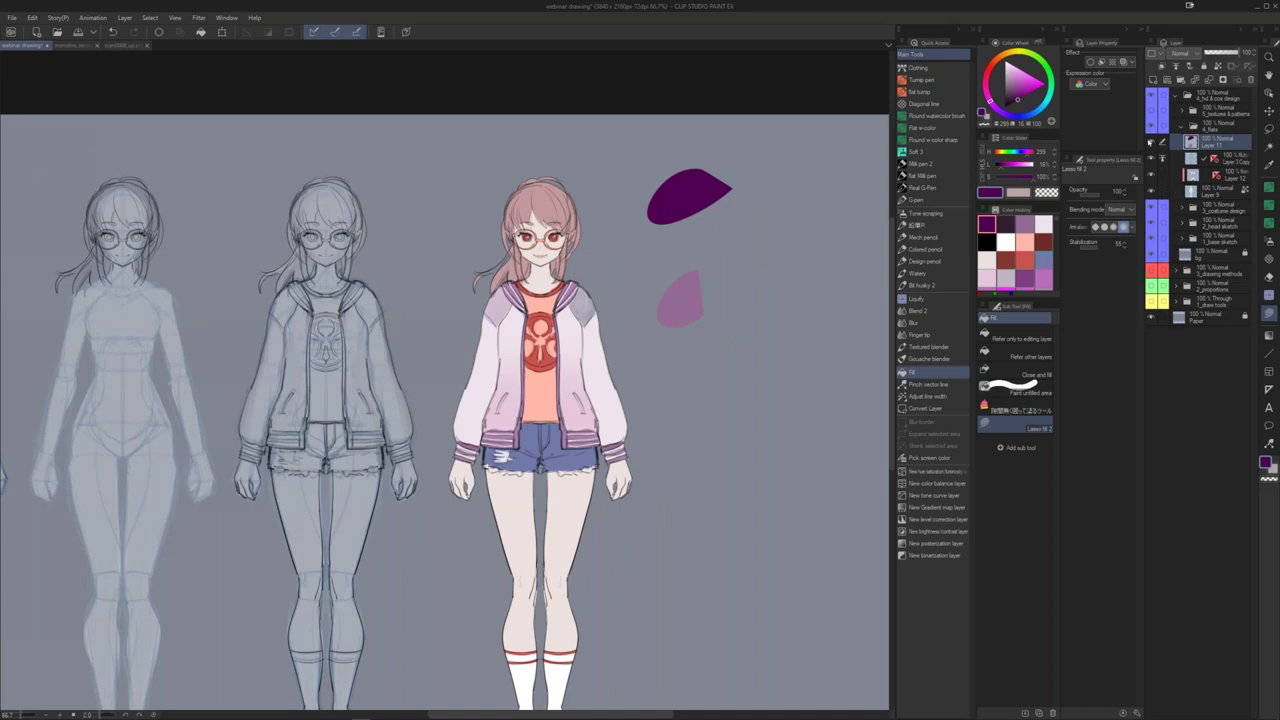
pyautogui.moveTo(725, 246); pyautogui.dragTo(706, 227)
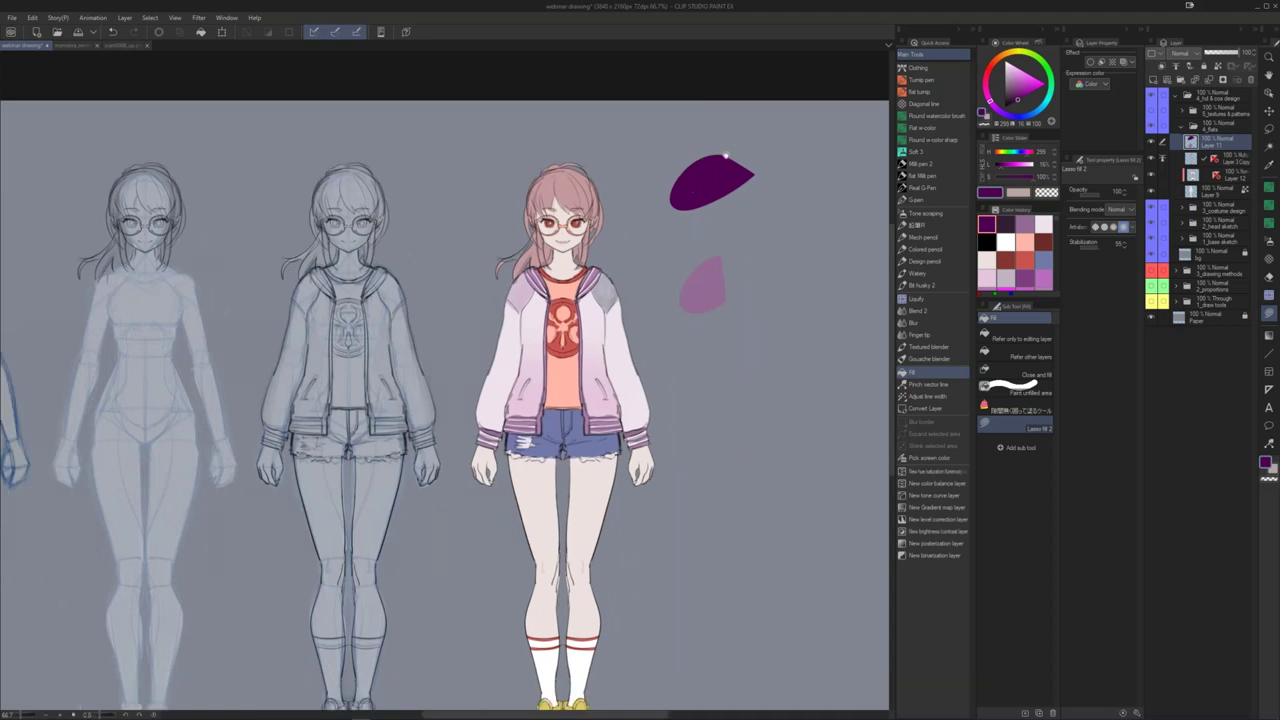
pyautogui.press('m')
pyautogui.moveTo(755, 120)
pyautogui.mouseDown()
pyautogui.moveTo(757, 351)
pyautogui.moveTo(757, 125)
pyautogui.mouseUp()
pyautogui.press('Delete')
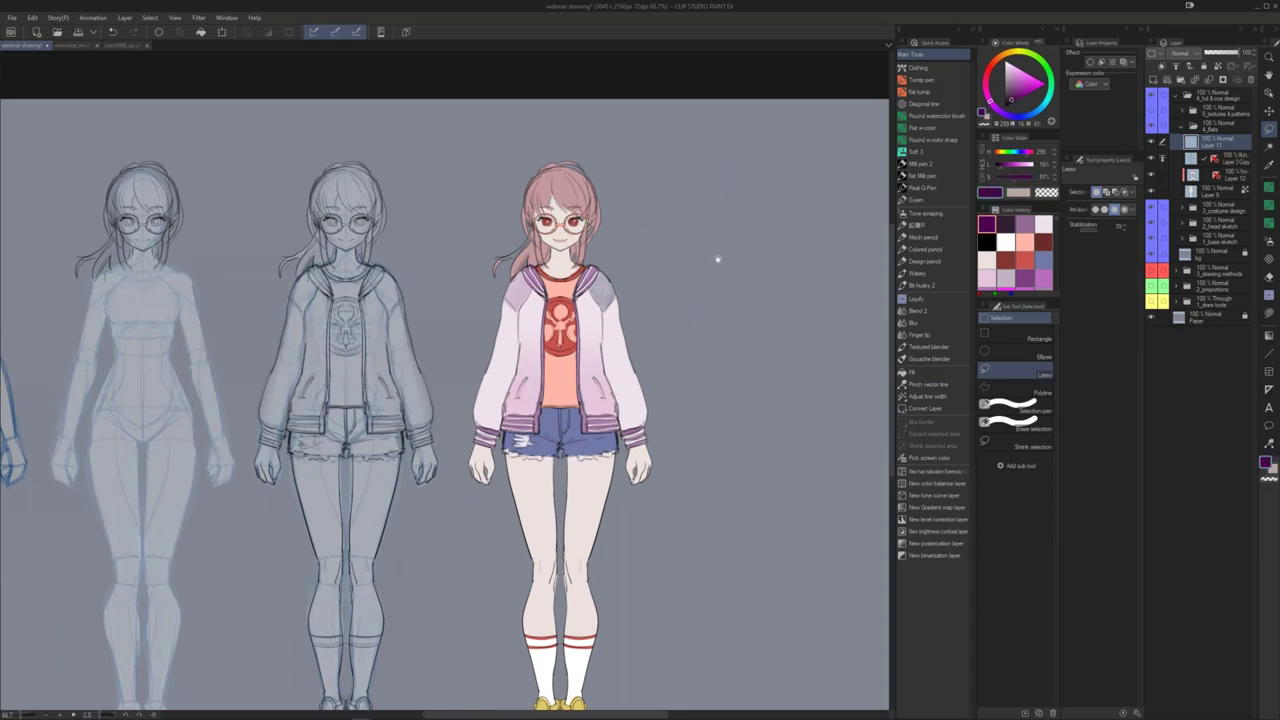
# Step: Collapse the 4_flats folder, show and select the 5_textures & patterns folder, and toggle its visibility off and on
pyautogui.moveTo(718, 259); pyautogui.dragTo(652, 191)
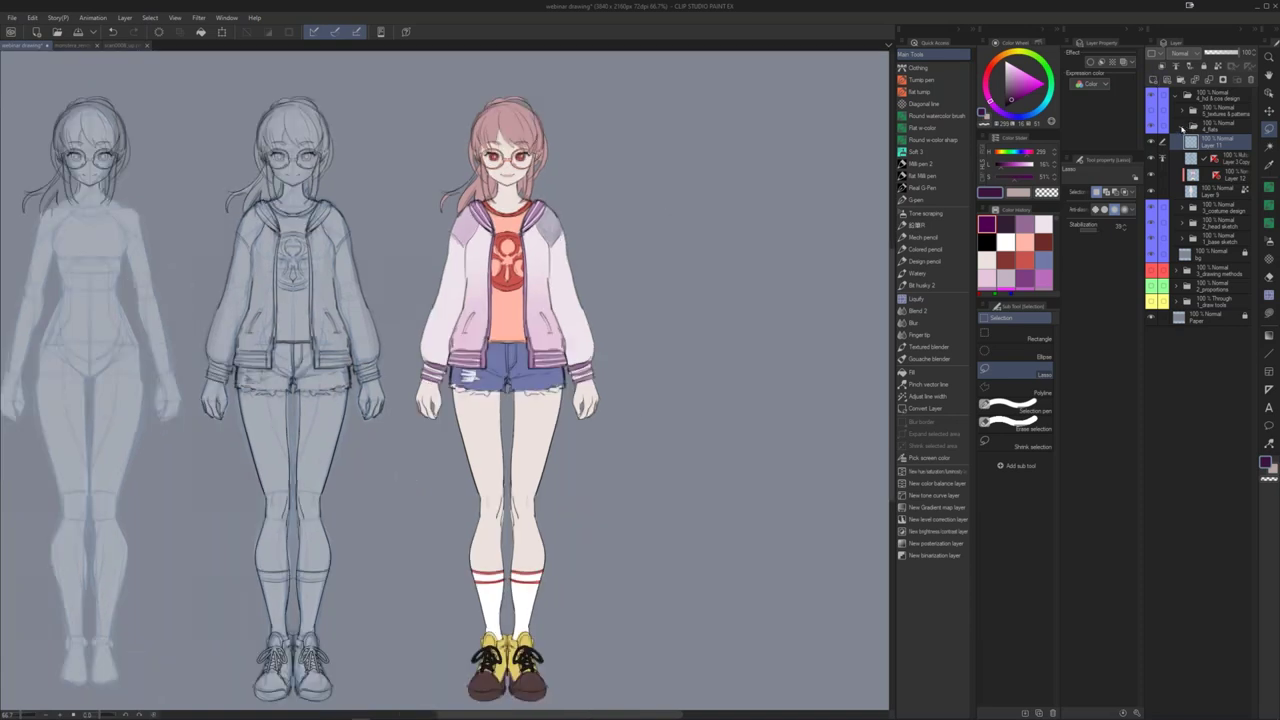
pyautogui.click(1182, 127)
pyautogui.click(1151, 111)
pyautogui.click(1220, 111)
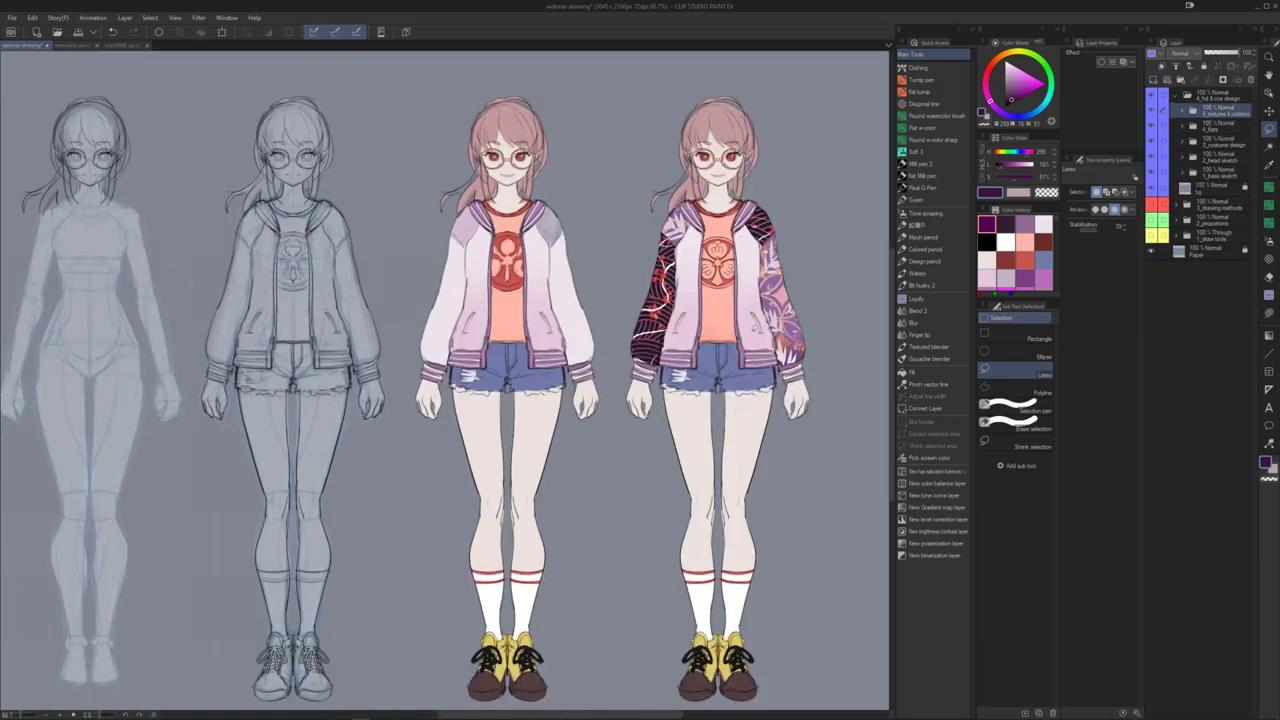
pyautogui.moveTo(752, 382); pyautogui.dragTo(678, 360)
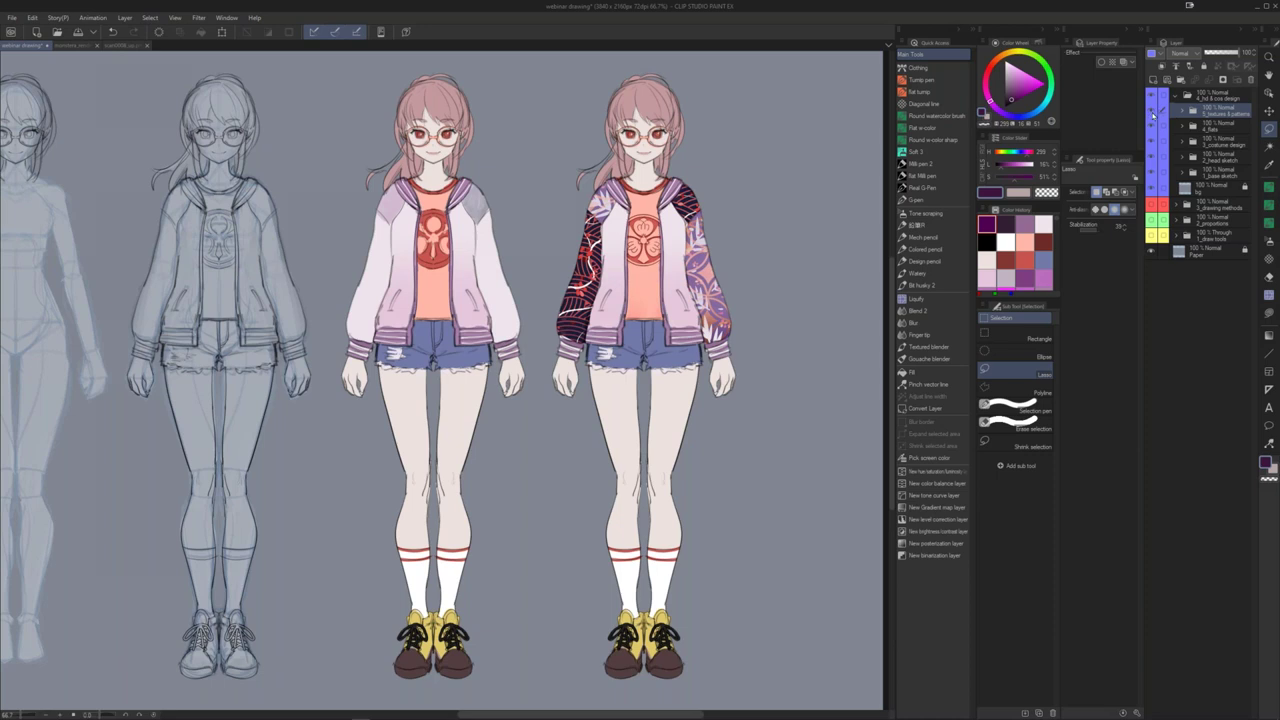
pyautogui.click(1152, 112)
pyautogui.click(1152, 112)
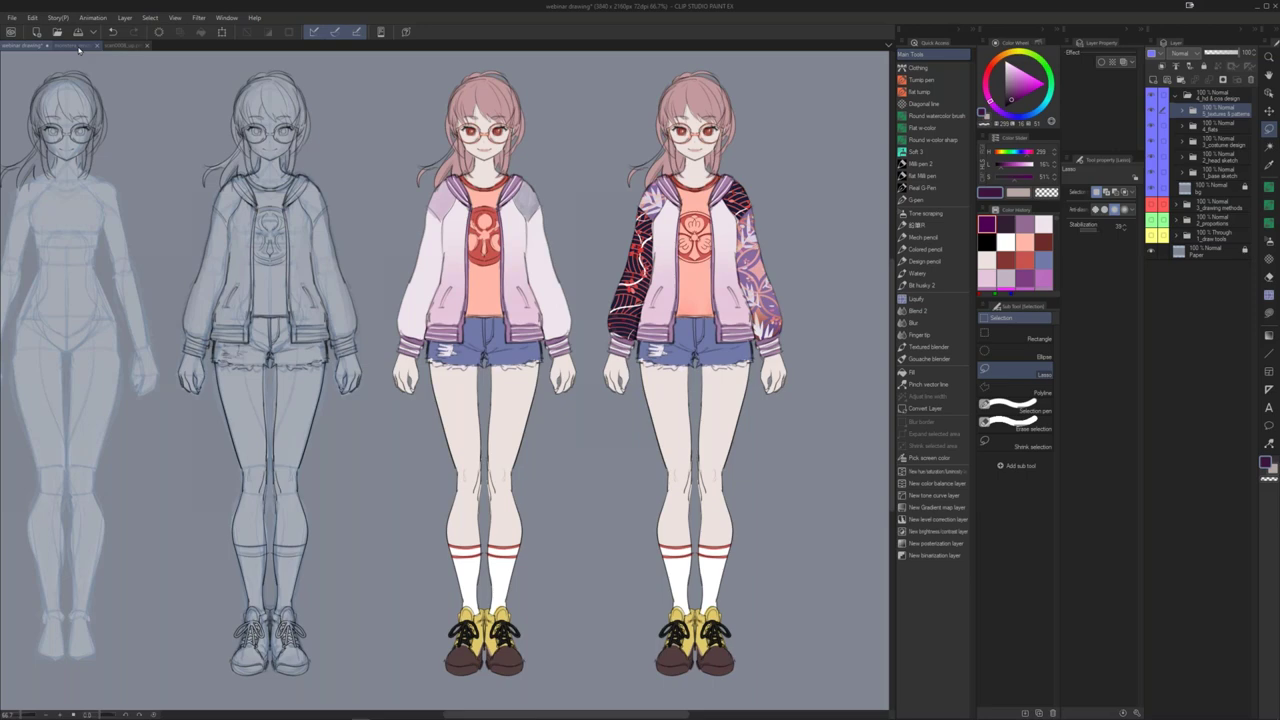
# Step: Dock the pencil portrait scan above the plant-shelf illustration beside the webinar drawing, and fit the illustration to its pane
pyautogui.click(79, 47)
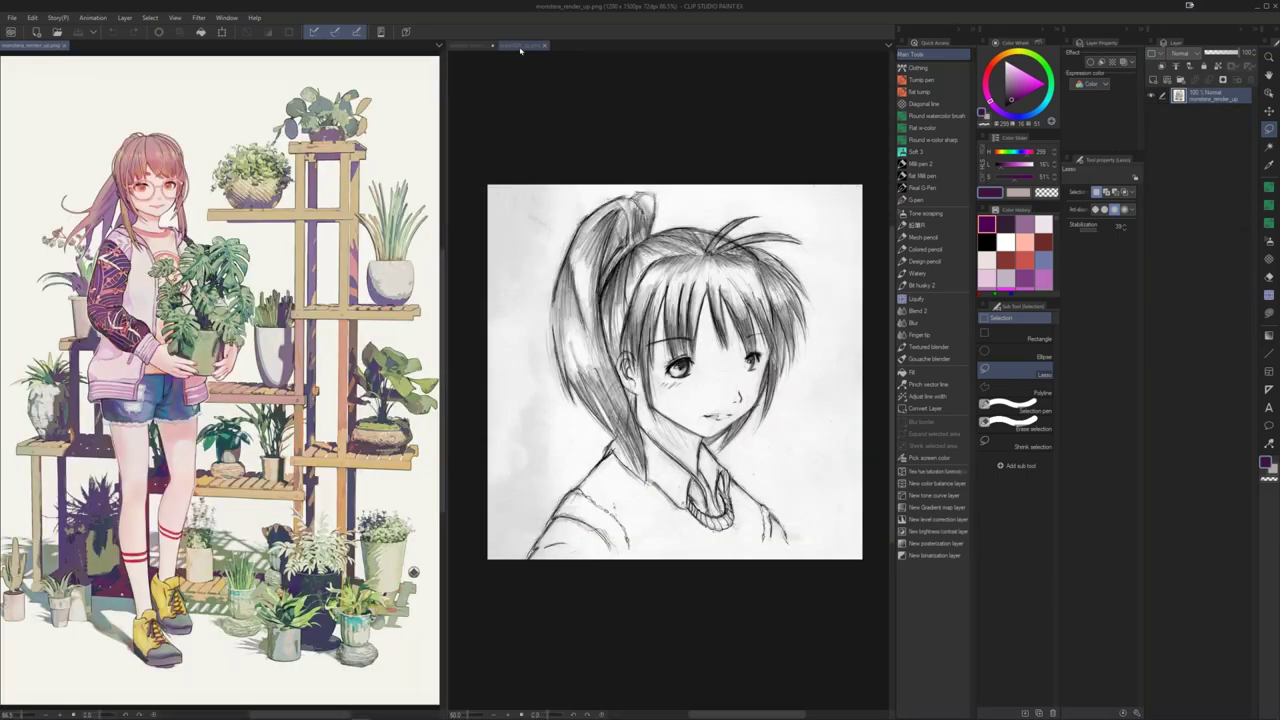
pyautogui.click(520, 47)
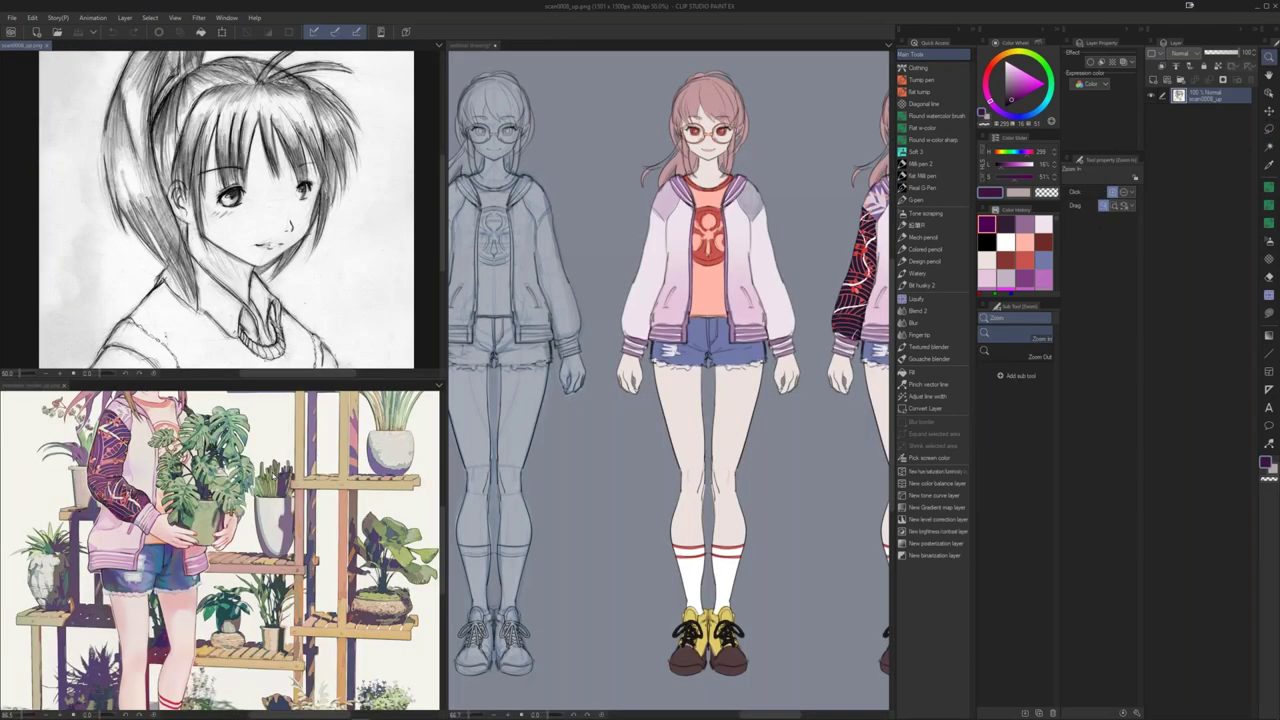
pyautogui.click(32, 385)
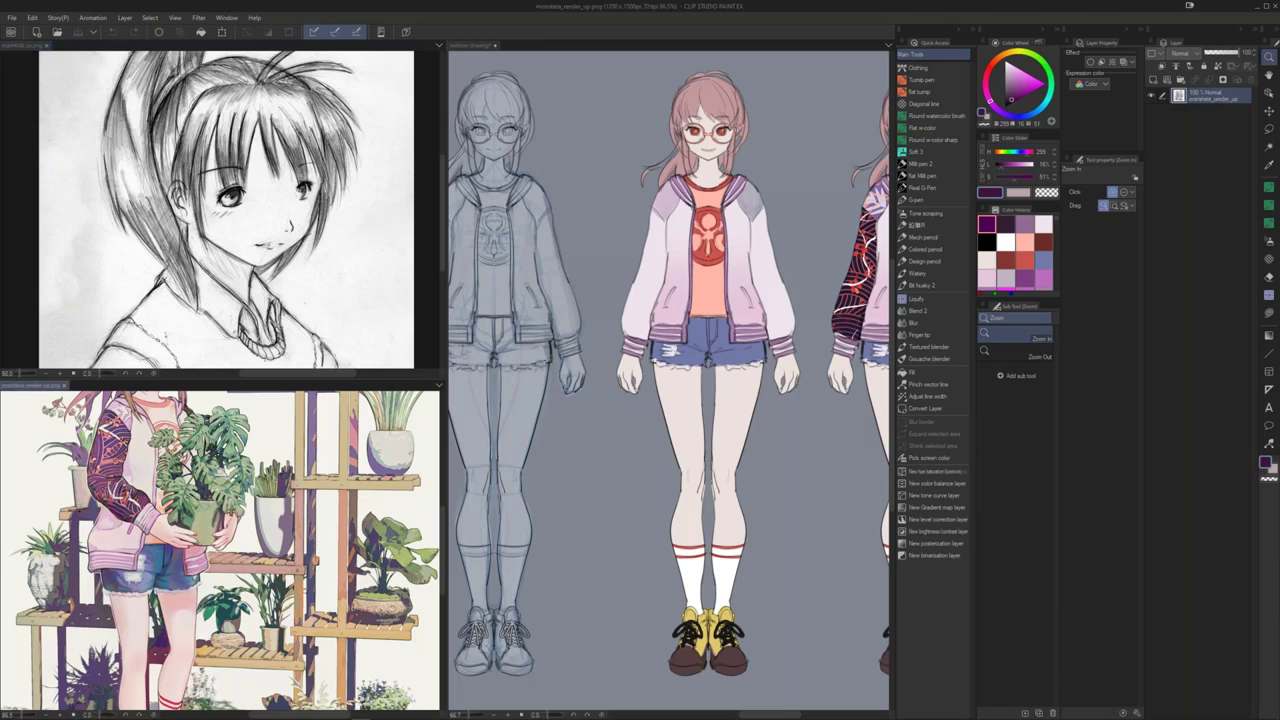
pyautogui.hotkey('ctrl', '0')
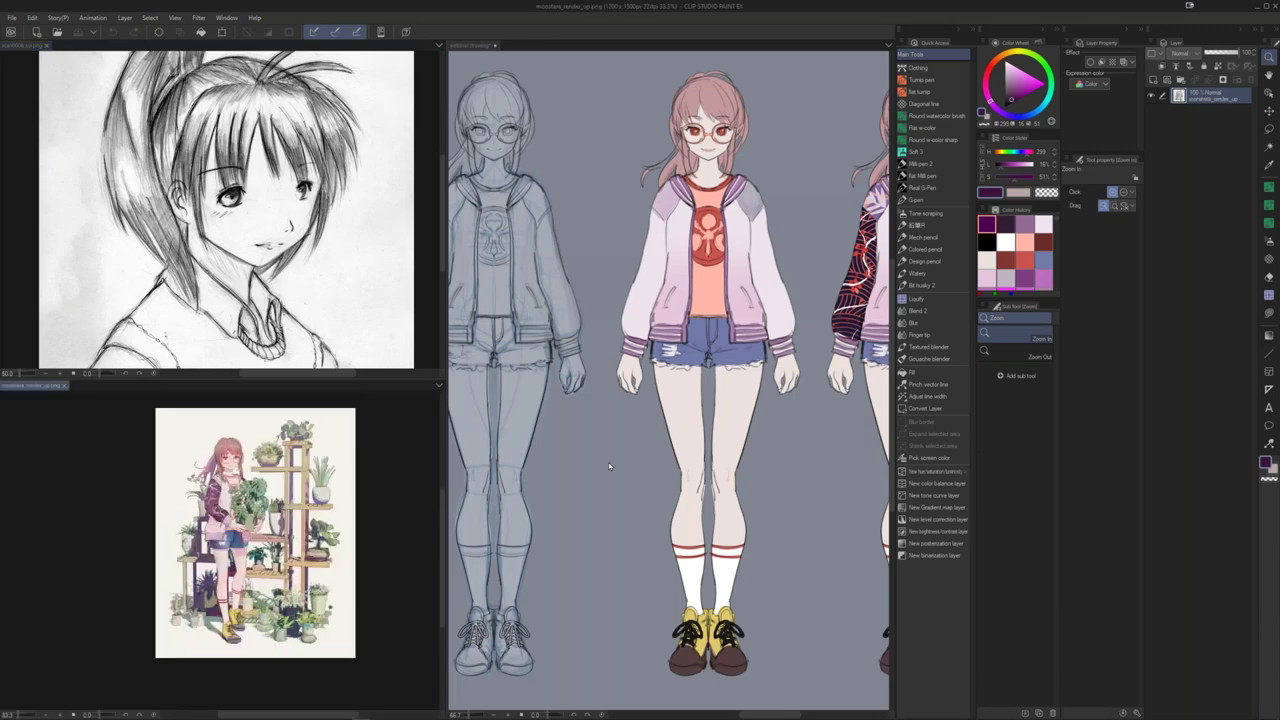
# Step: Scale the webinar drawing's view down to 25% and position it so all five figures fit in its pane
pyautogui.click(609, 466)
pyautogui.hotkey('ctrl', '0')
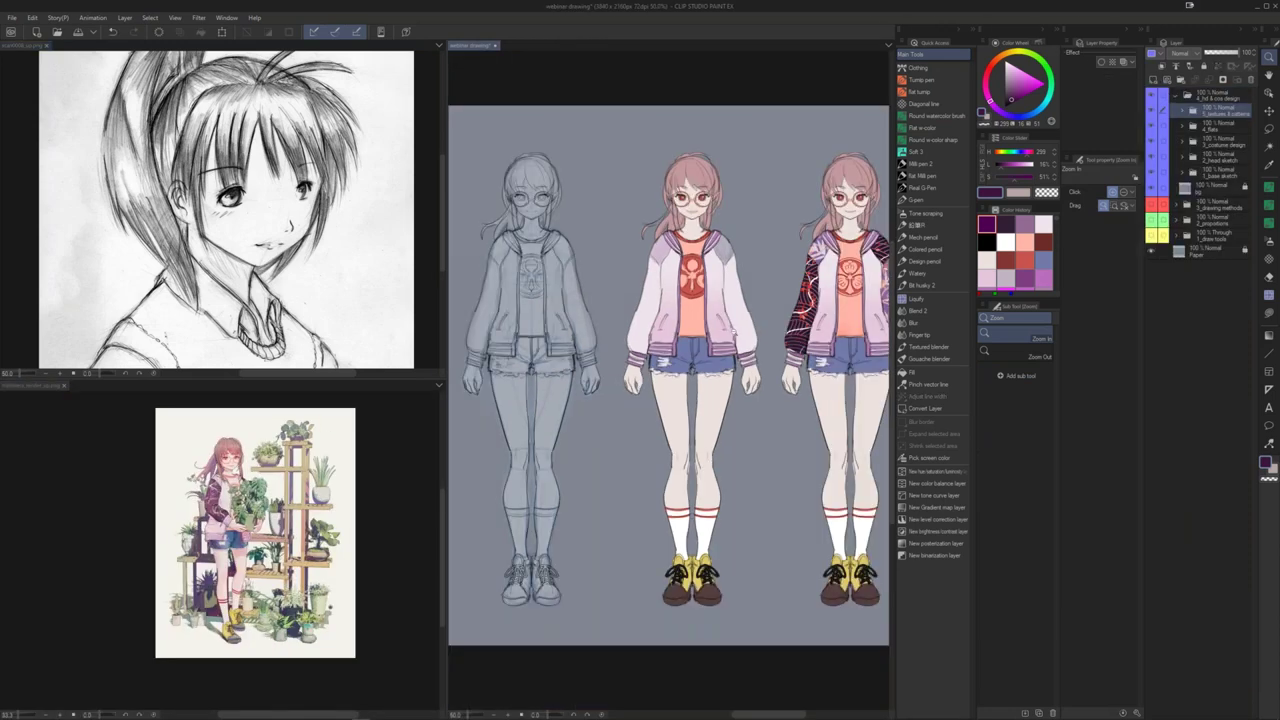
pyautogui.scroll(-1, 733, 331)
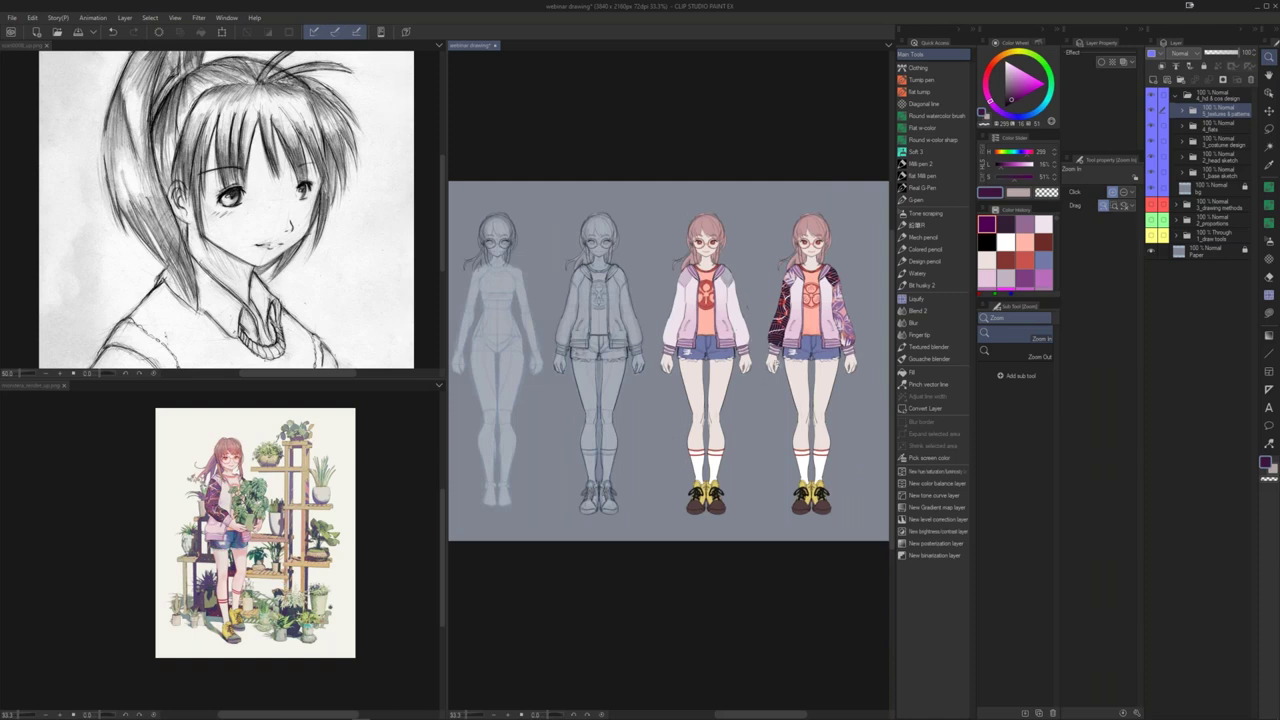
pyautogui.moveTo(754, 346); pyautogui.dragTo(770, 344)
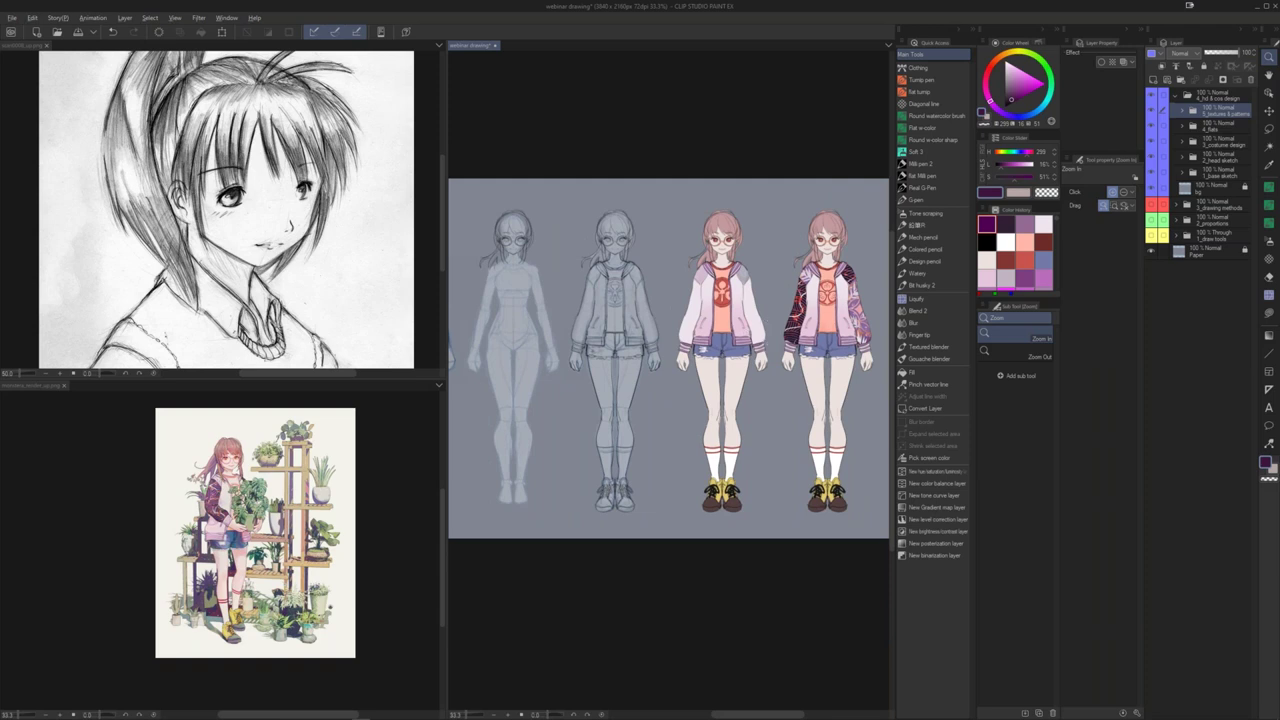
pyautogui.scroll(-1, 768, 342)
pyautogui.moveTo(635, 324); pyautogui.dragTo(655, 341)
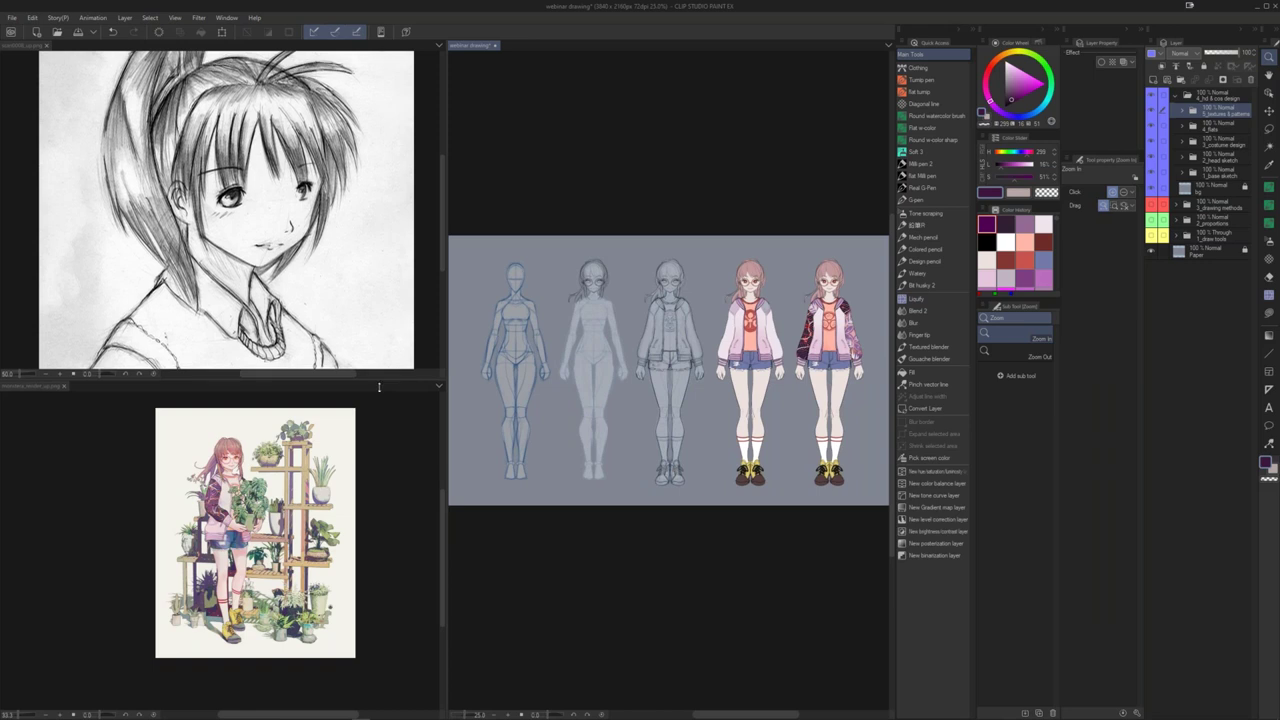
# Step: Reduce the pencil portrait's view to show the whole image and enlarge the plant illustration's view
pyautogui.moveTo(379, 387); pyautogui.dragTo(379, 391)
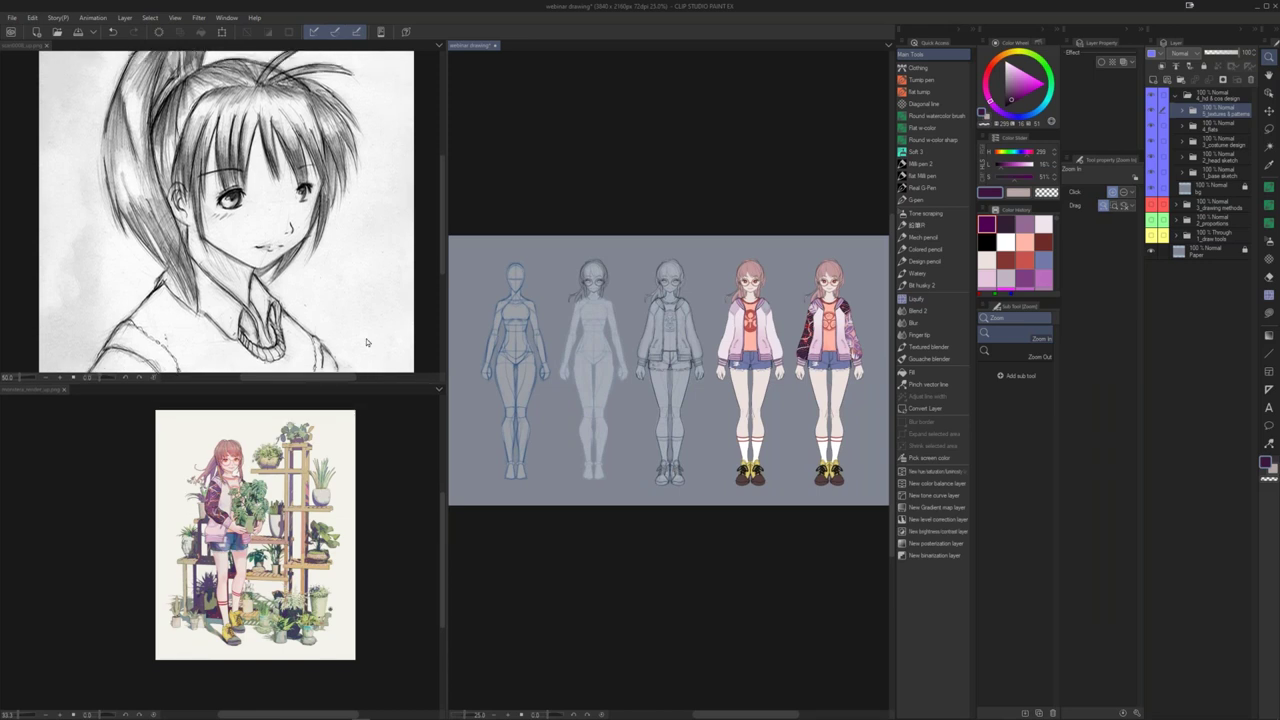
pyautogui.click(369, 240)
pyautogui.scroll(-1, 369, 240)
pyautogui.click(417, 472)
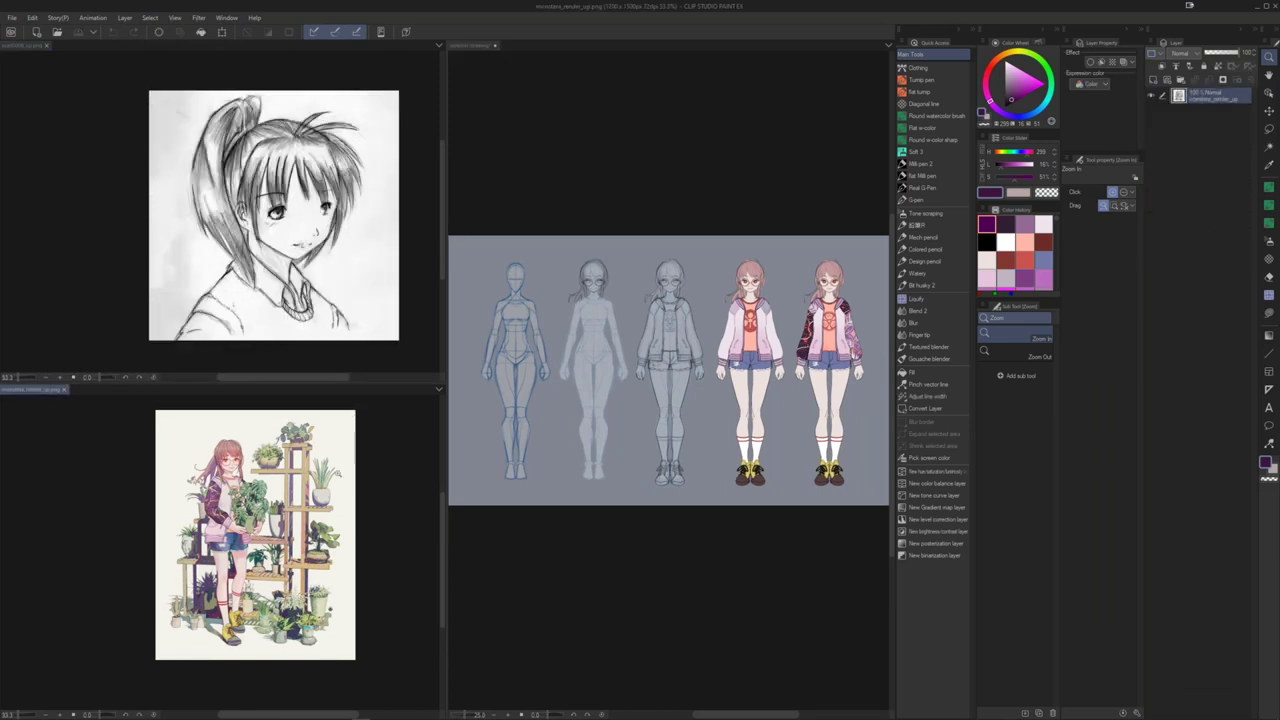
pyautogui.scroll(1, 355, 445)
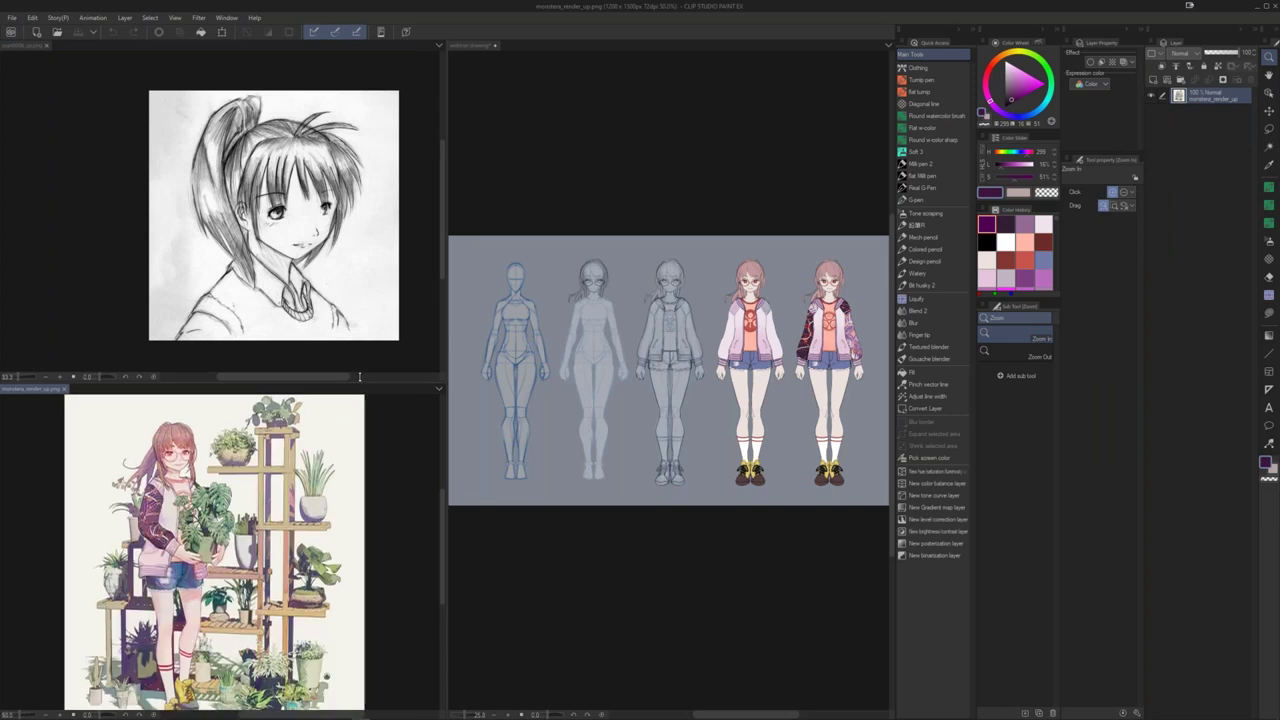
# Step: Narrow the reference column, give the plant illustration a taller pane than the portrait, and center the illustration in it
pyautogui.moveTo(359, 382); pyautogui.dragTo(359, 341)
pyautogui.moveTo(445, 212); pyautogui.dragTo(362, 203)
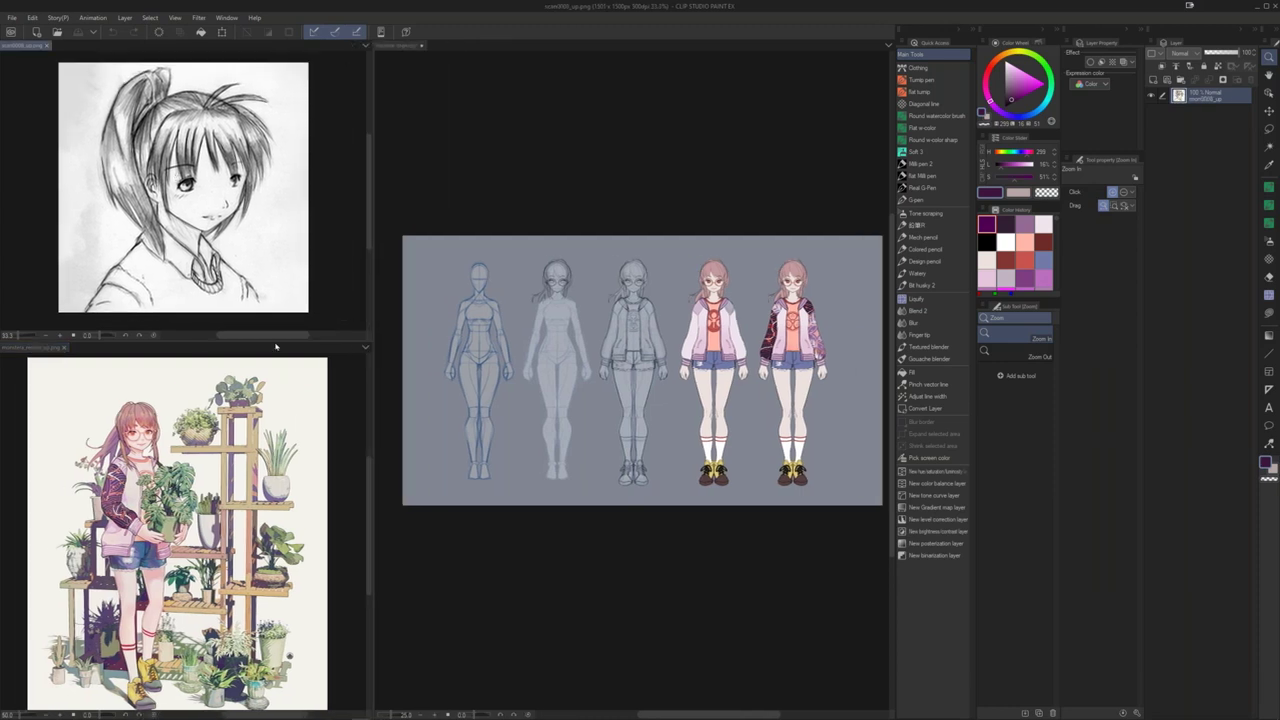
pyautogui.moveTo(276, 342); pyautogui.dragTo(276, 304)
pyautogui.click(331, 408)
pyautogui.moveTo(331, 408); pyautogui.dragTo(339, 396)
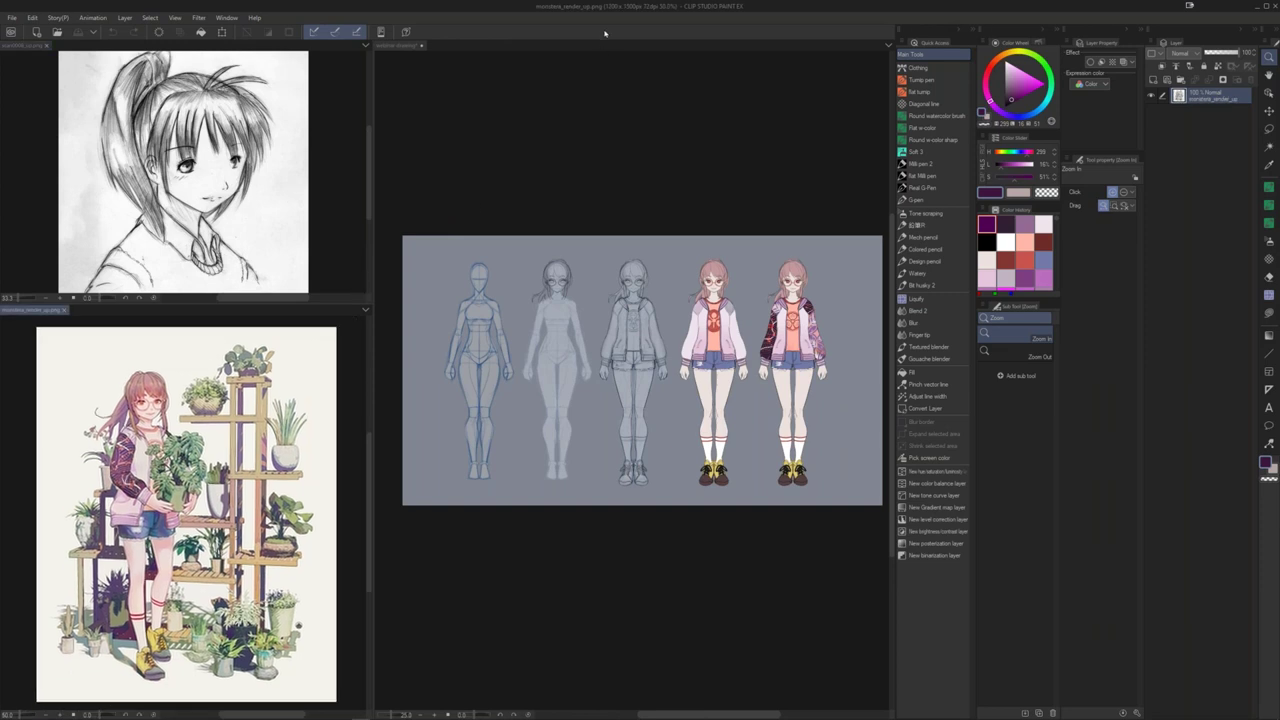
# Step: Make the webinar drawing the active document and save it
pyautogui.click(398, 47)
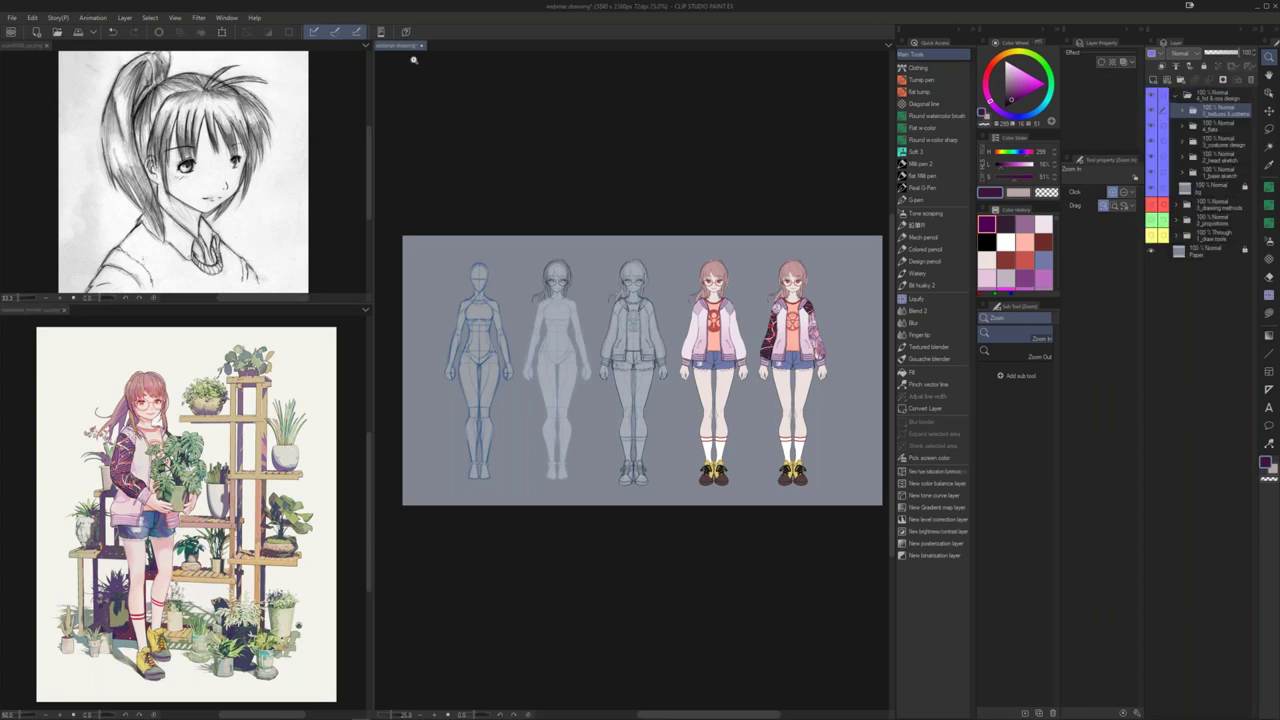
pyautogui.hotkey('ctrl', 's')
pyautogui.click(751, 308)
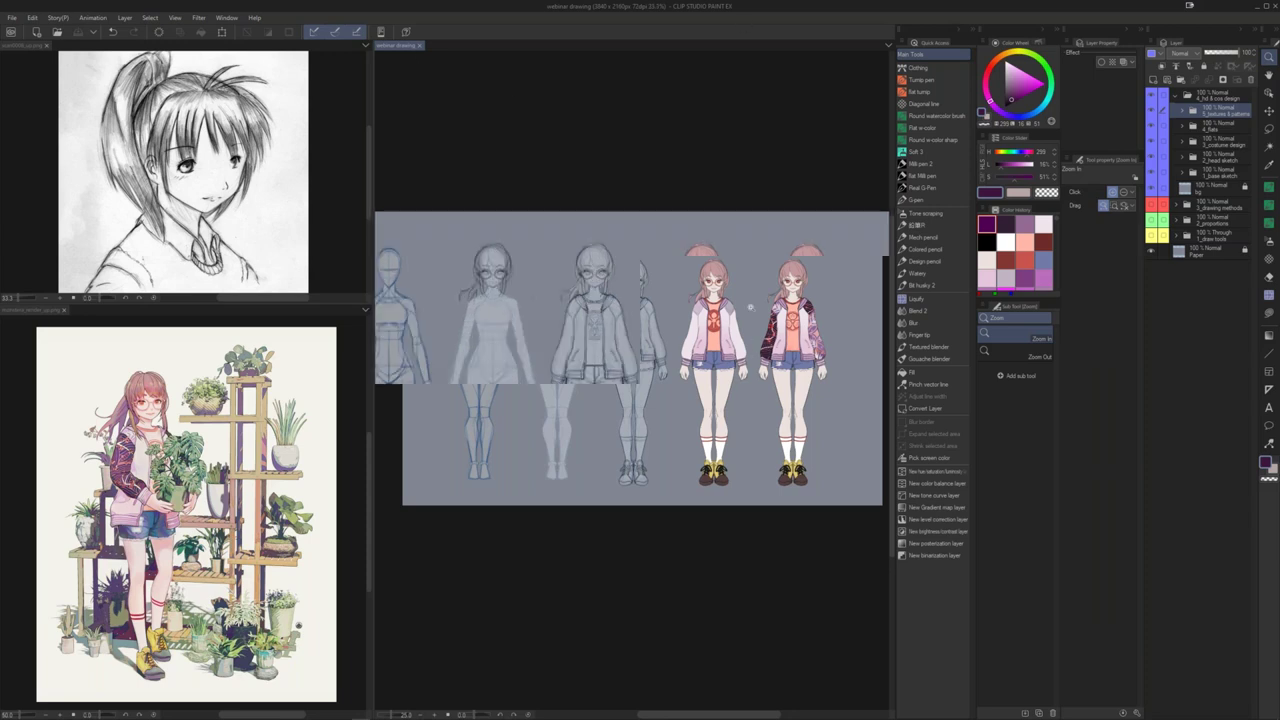
pyautogui.moveTo(684, 340); pyautogui.dragTo(723, 334)
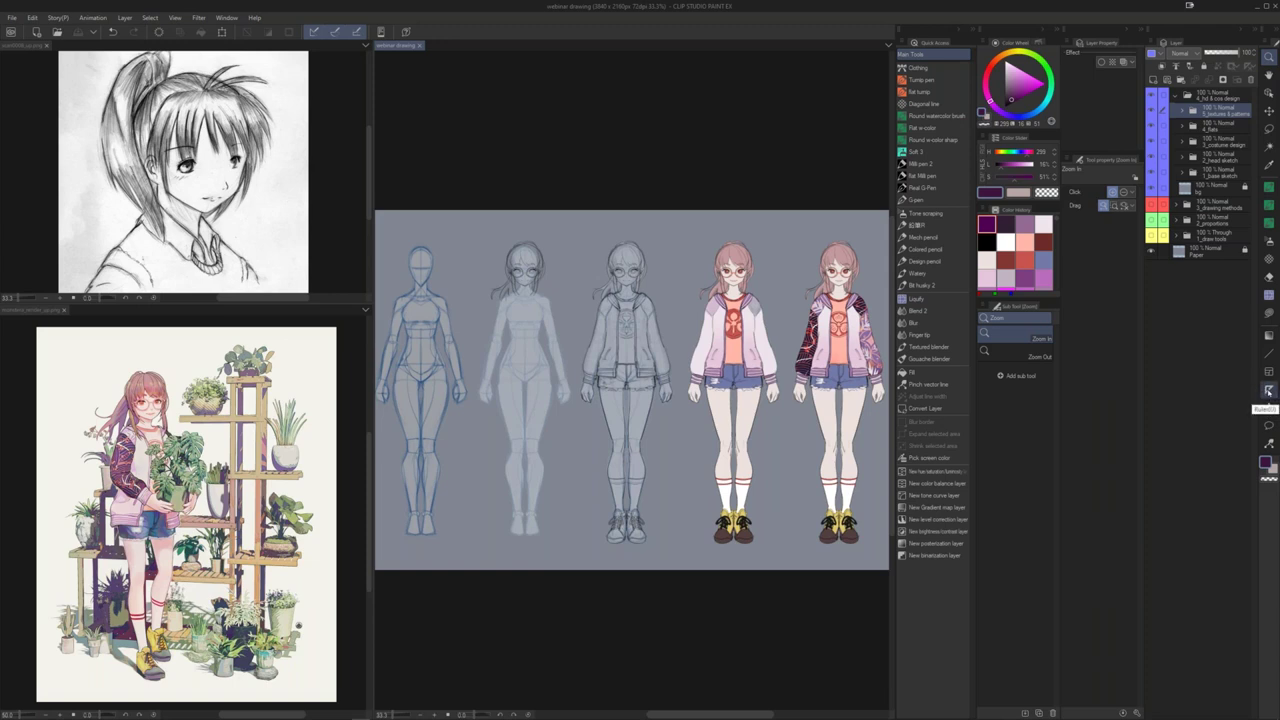
# Step: Hide the 5_textures & patterns folder and add a new raster layer above it inside the 4_hd & cos design folder
pyautogui.click(1268, 391)
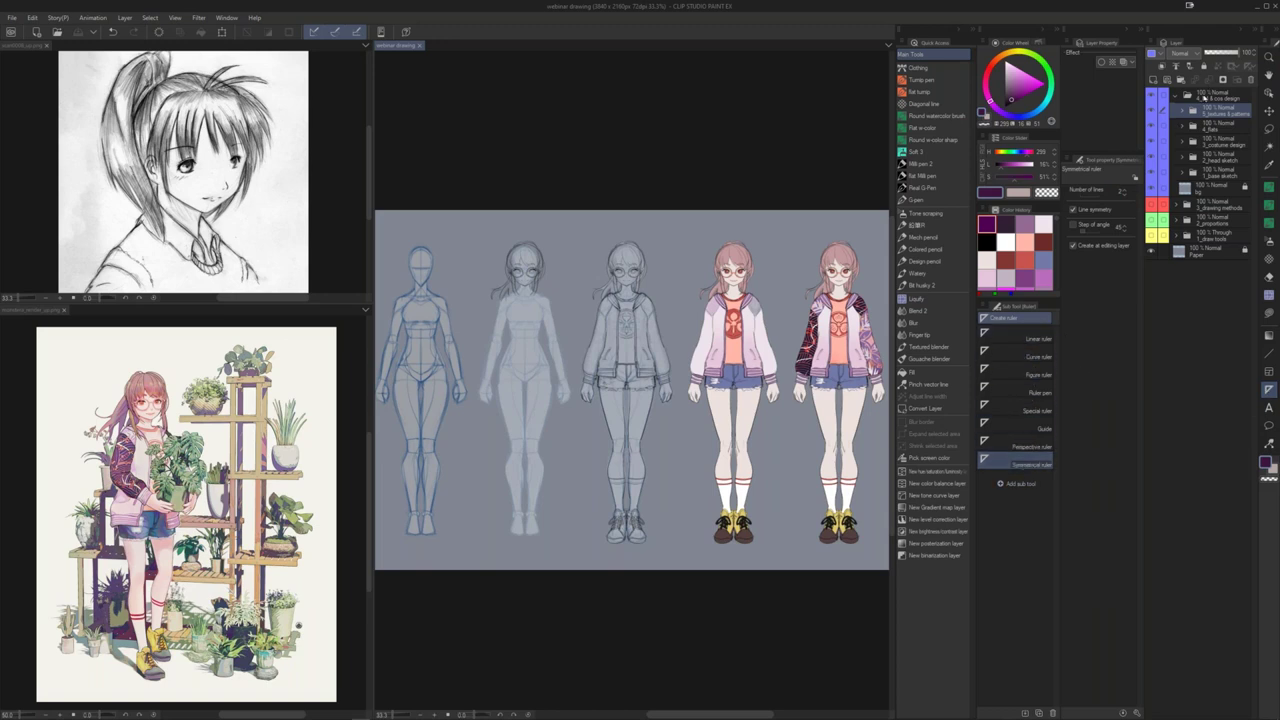
pyautogui.click(1203, 99)
pyautogui.moveTo(492, 310); pyautogui.dragTo(456, 326)
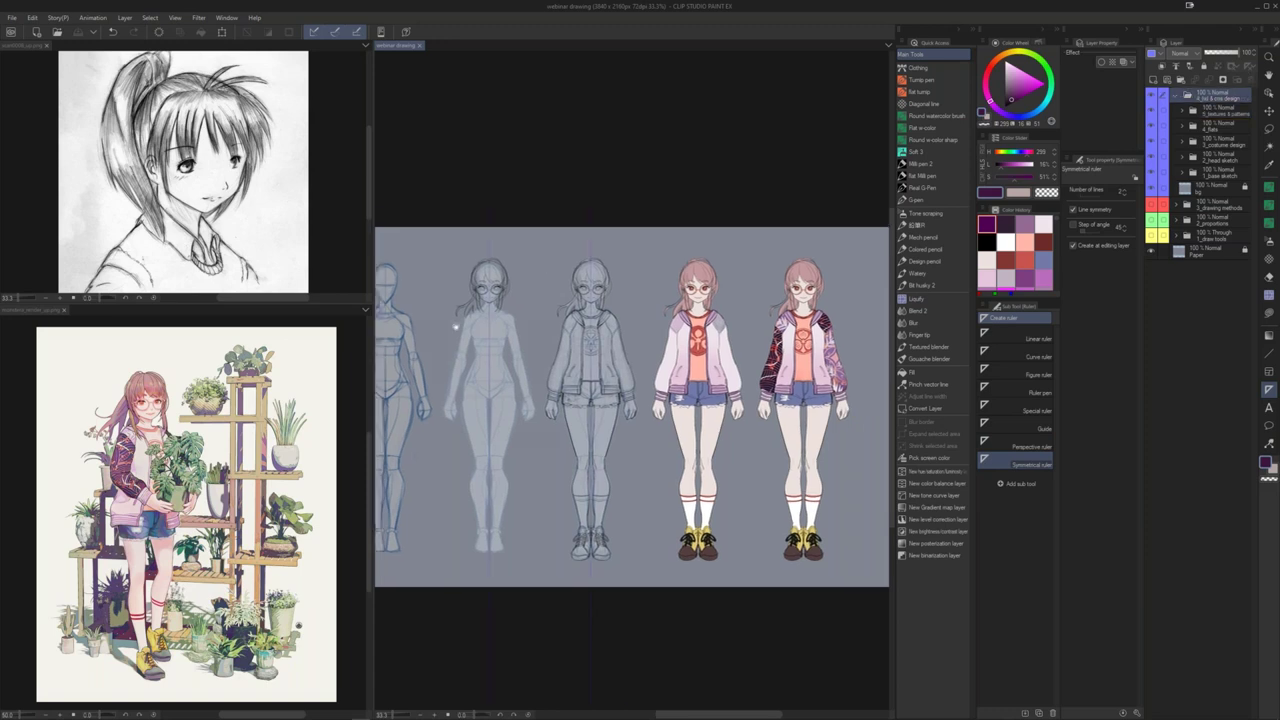
pyautogui.moveTo(718, 281); pyautogui.dragTo(618, 310)
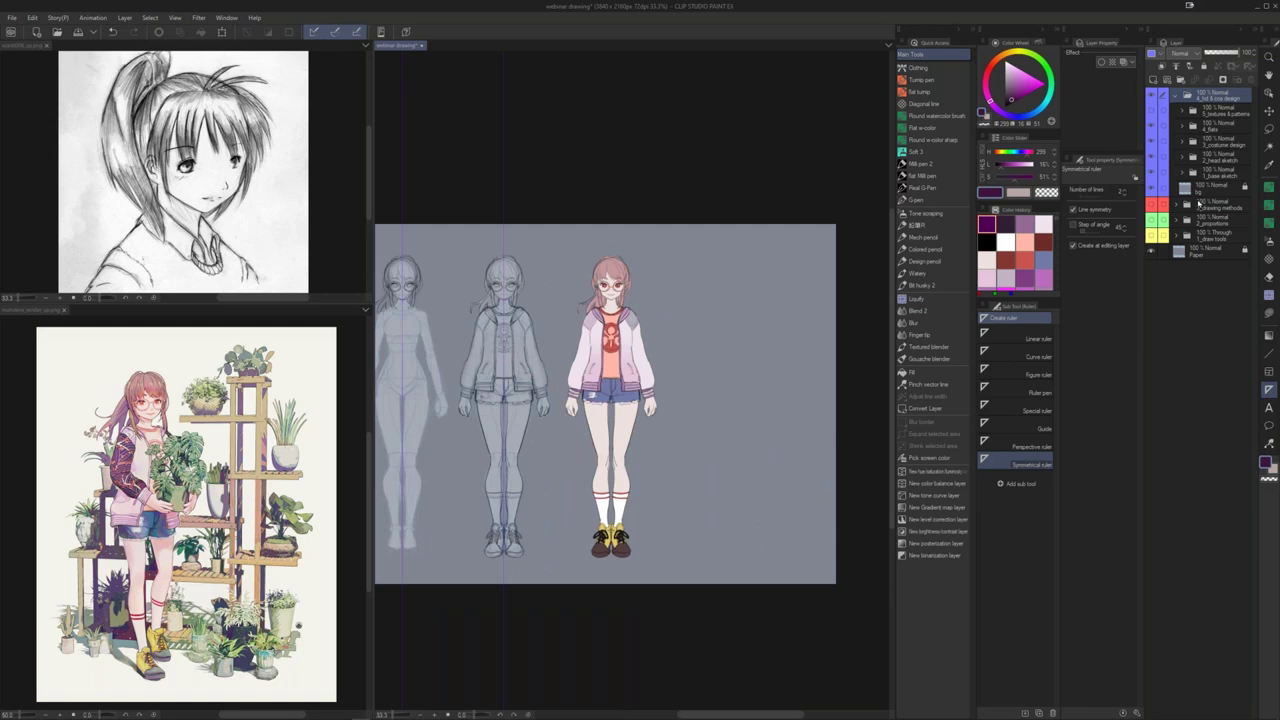
pyautogui.hotkey('ctrl', 'shift', 'n')
pyautogui.moveTo(729, 361); pyautogui.dragTo(687, 353)
pyautogui.hotkey('ctrl', 'space')
pyautogui.click(671, 325)
# Step: Place a vertical symmetrical ruler on the new layer in the empty area beside the flat-colored figure
pyautogui.click(1269, 390)
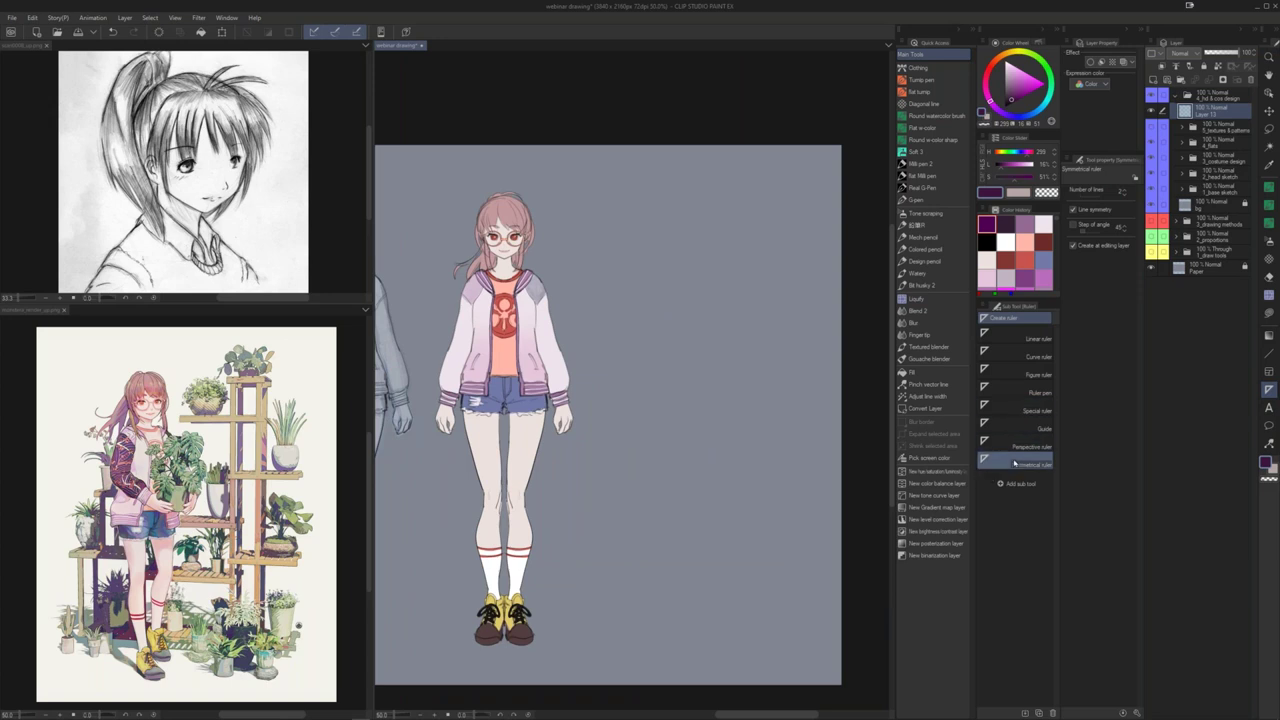
pyautogui.moveTo(647, 169)
pyautogui.mouseDown()
pyautogui.moveTo(667, 205)
pyautogui.moveTo(682, 306)
pyautogui.moveTo(682, 505)
pyautogui.moveTo(686, 480)
pyautogui.mouseUp()
pyautogui.moveTo(695, 283); pyautogui.dragTo(688, 317)
# Step: Try the symmetrical ruler by sketching a mirrored head and body outline in black with Flat w-color, and undo the strokes
pyautogui.click(916, 152)
pyautogui.click(922, 128)
pyautogui.moveTo(676, 274)
pyautogui.mouseDown()
pyautogui.moveTo(703, 318)
pyautogui.moveTo(682, 366)
pyautogui.mouseUp()
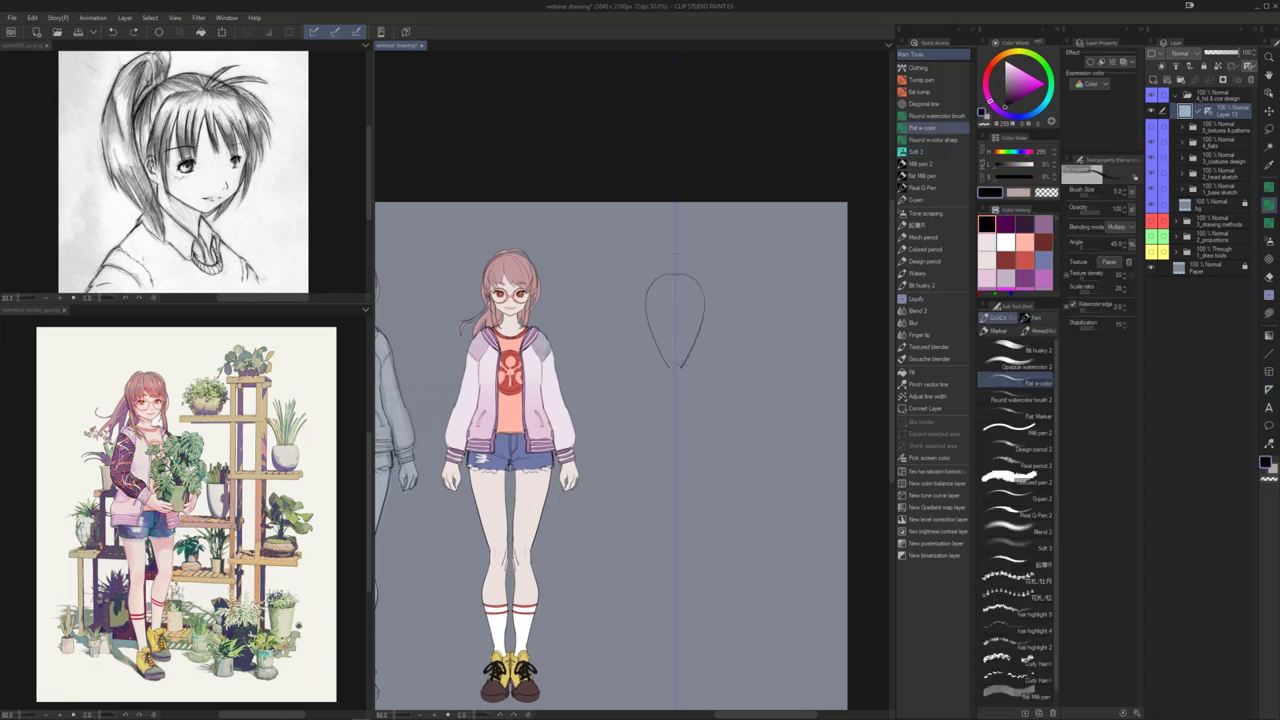
pyautogui.moveTo(680, 369)
pyautogui.mouseDown()
pyautogui.moveTo(695, 472)
pyautogui.moveTo(681, 650)
pyautogui.mouseUp()
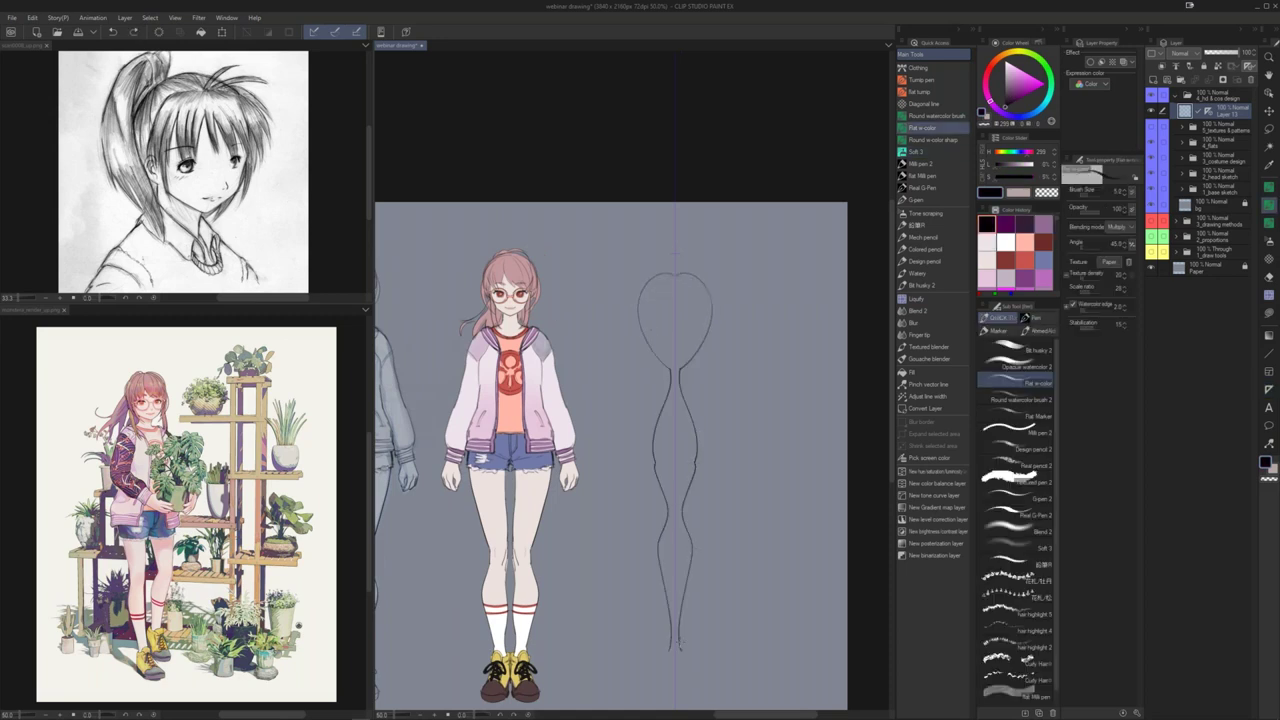
pyautogui.moveTo(684, 275); pyautogui.dragTo(694, 294)
pyautogui.hotkey('ctrl', 'z')
pyautogui.hotkey('ctrl', 'z')
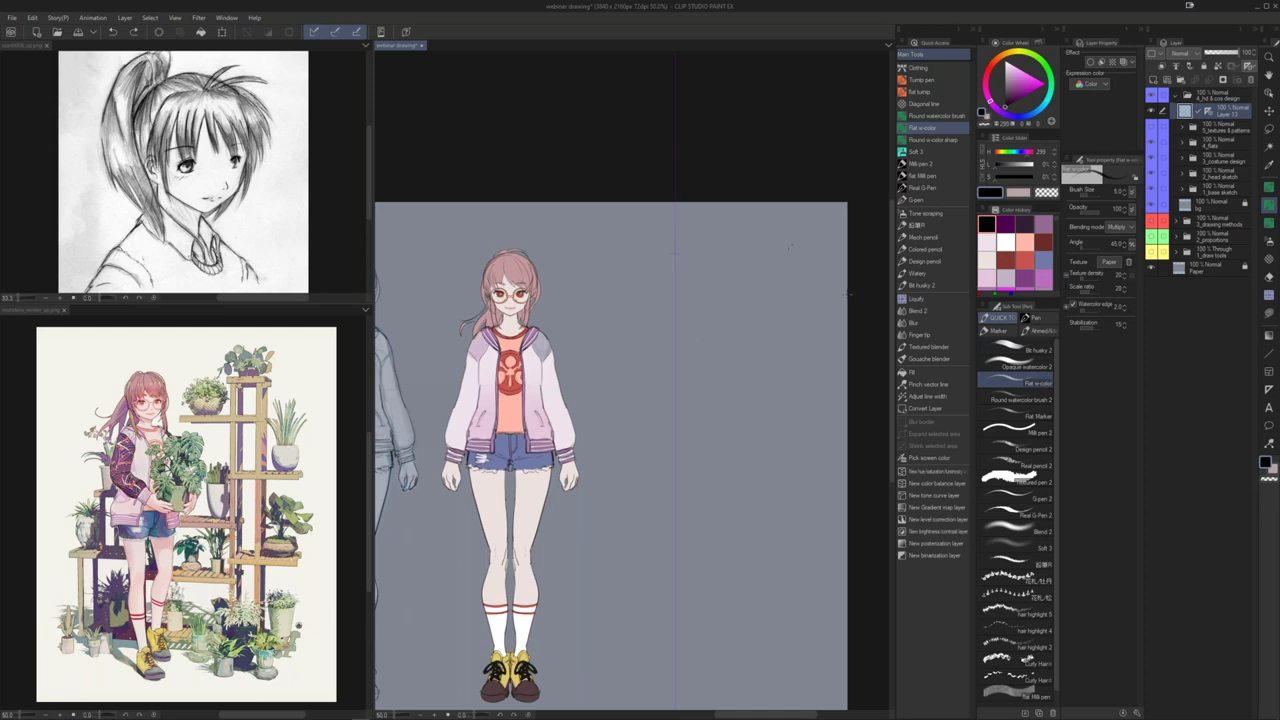
# Step: Compare the Liquify tool with the Blend 2 and Blur tools, examining their sub tool groups and properties
pyautogui.click(933, 300)
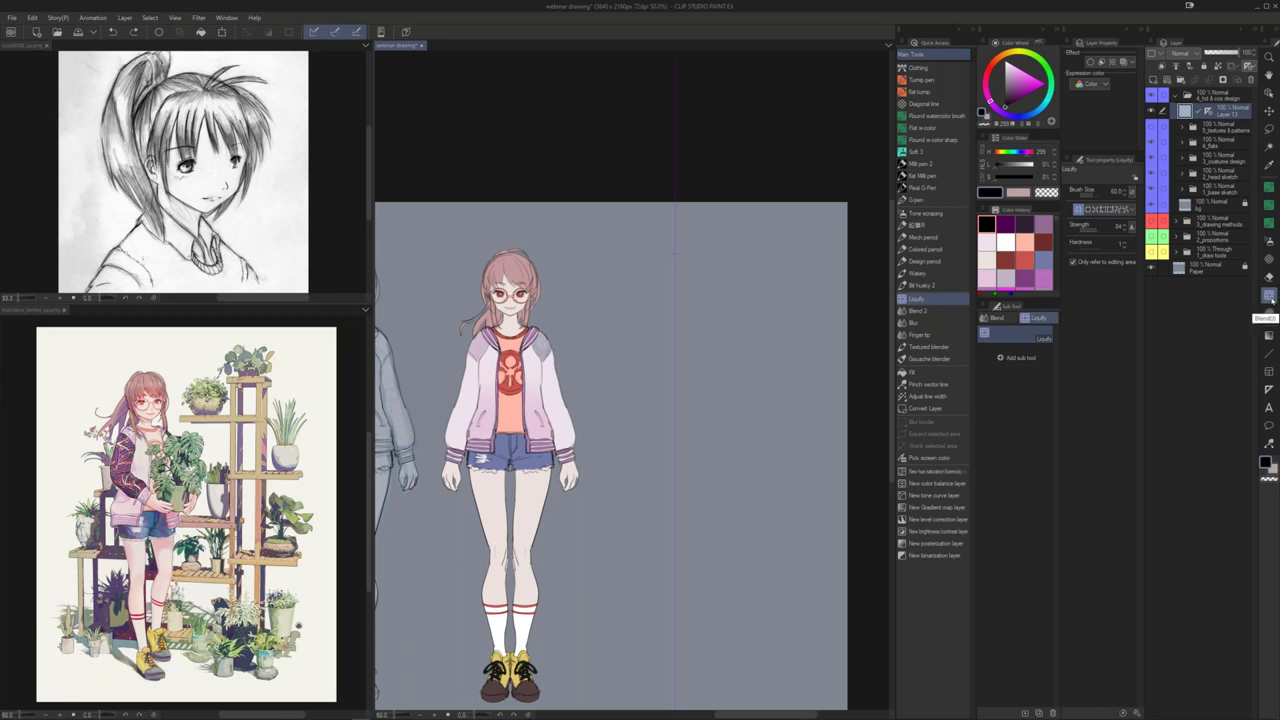
pyautogui.click(1270, 315)
pyautogui.click(1271, 298)
pyautogui.click(929, 313)
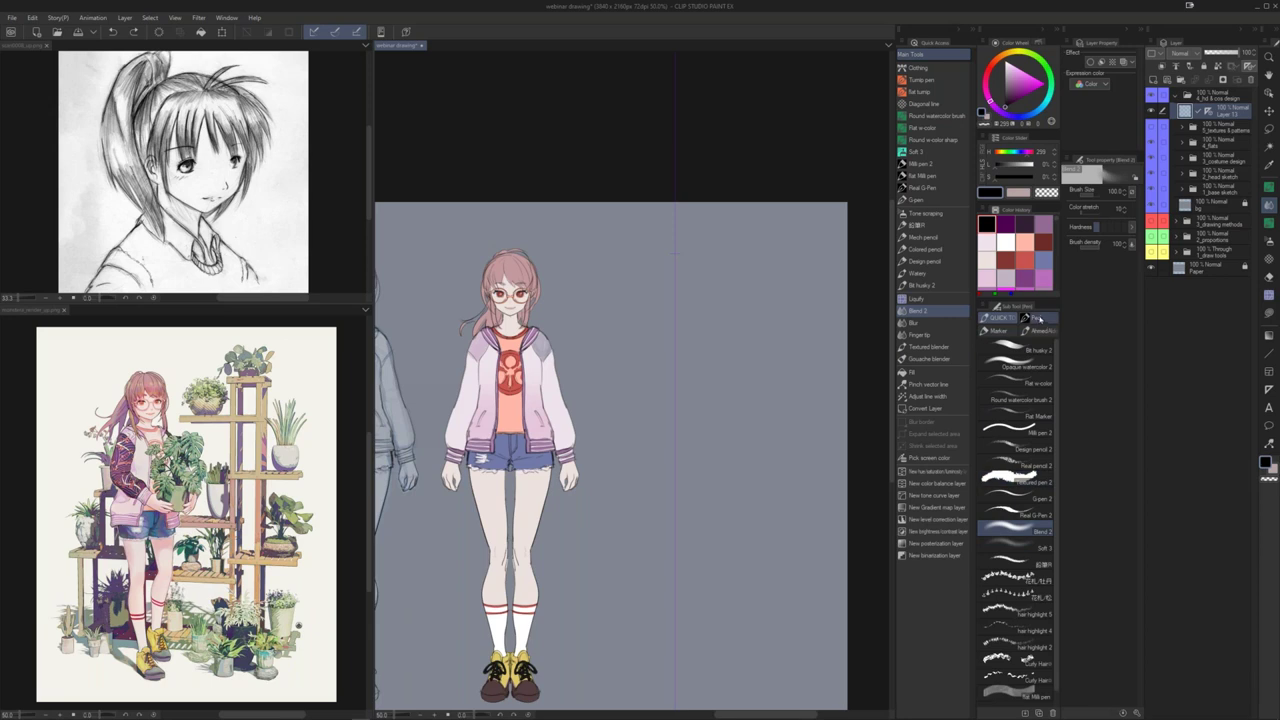
pyautogui.click(924, 299)
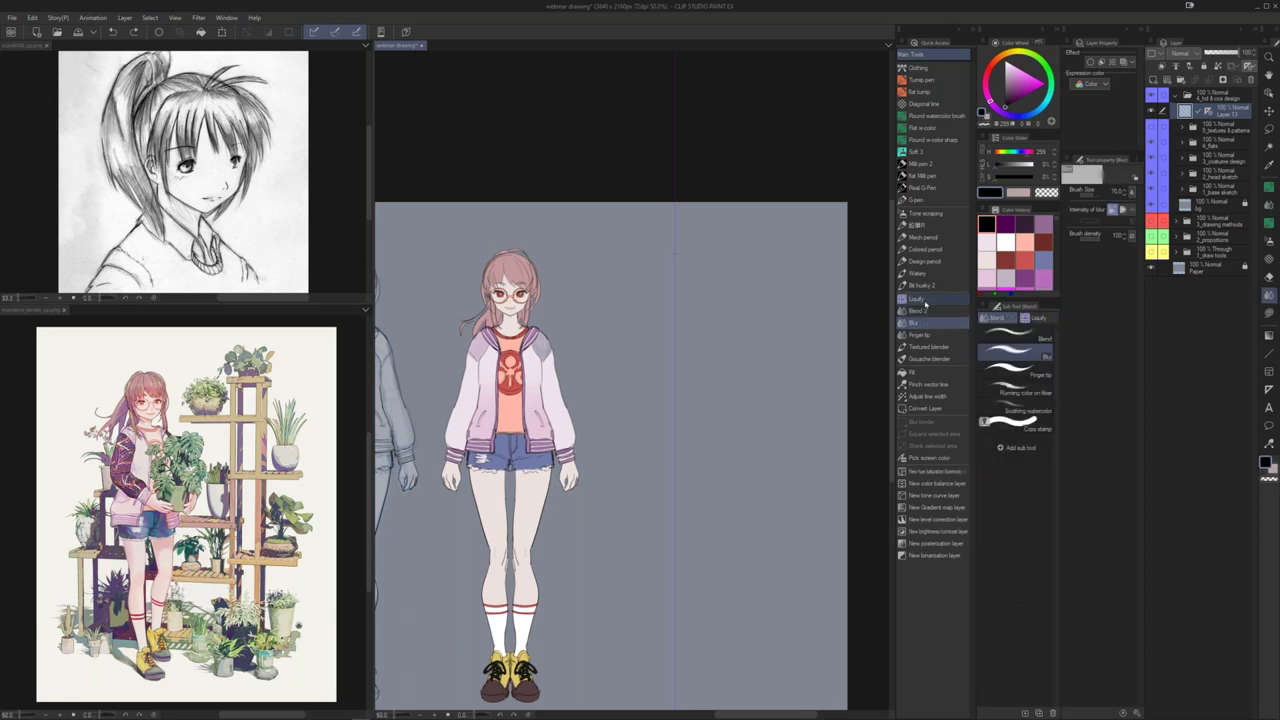
pyautogui.click(925, 311)
pyautogui.click(926, 299)
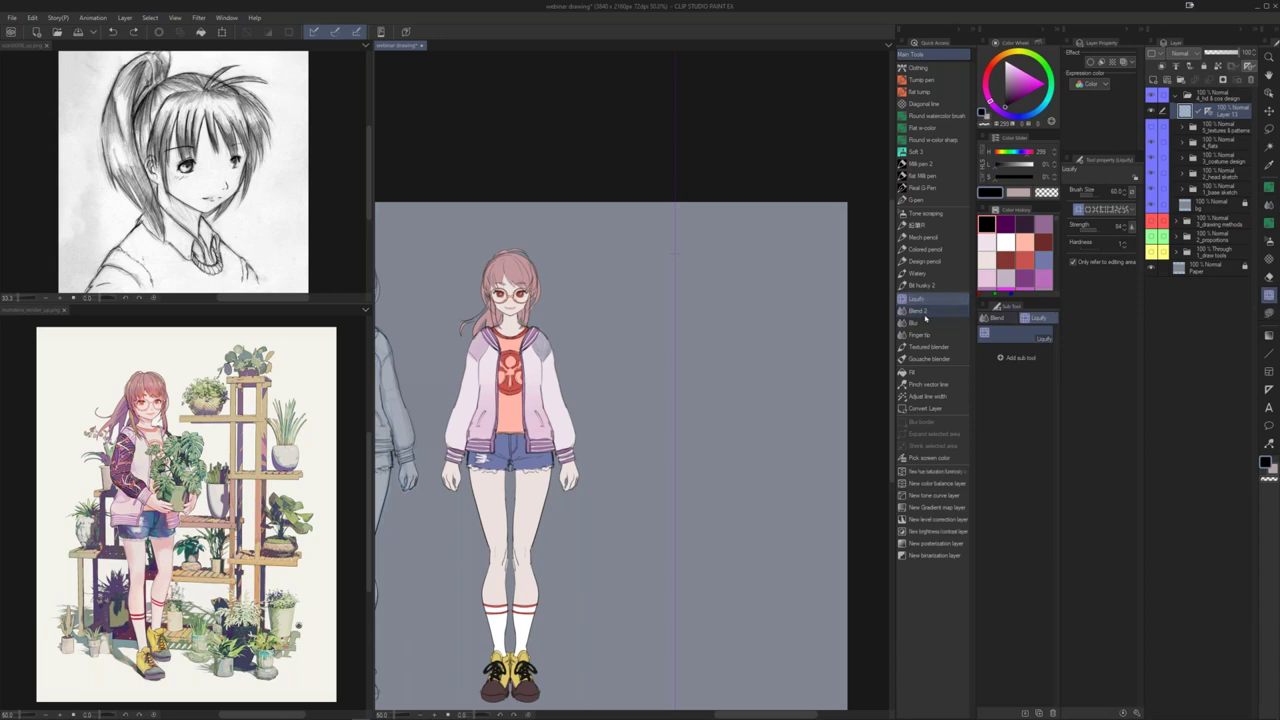
pyautogui.click(925, 316)
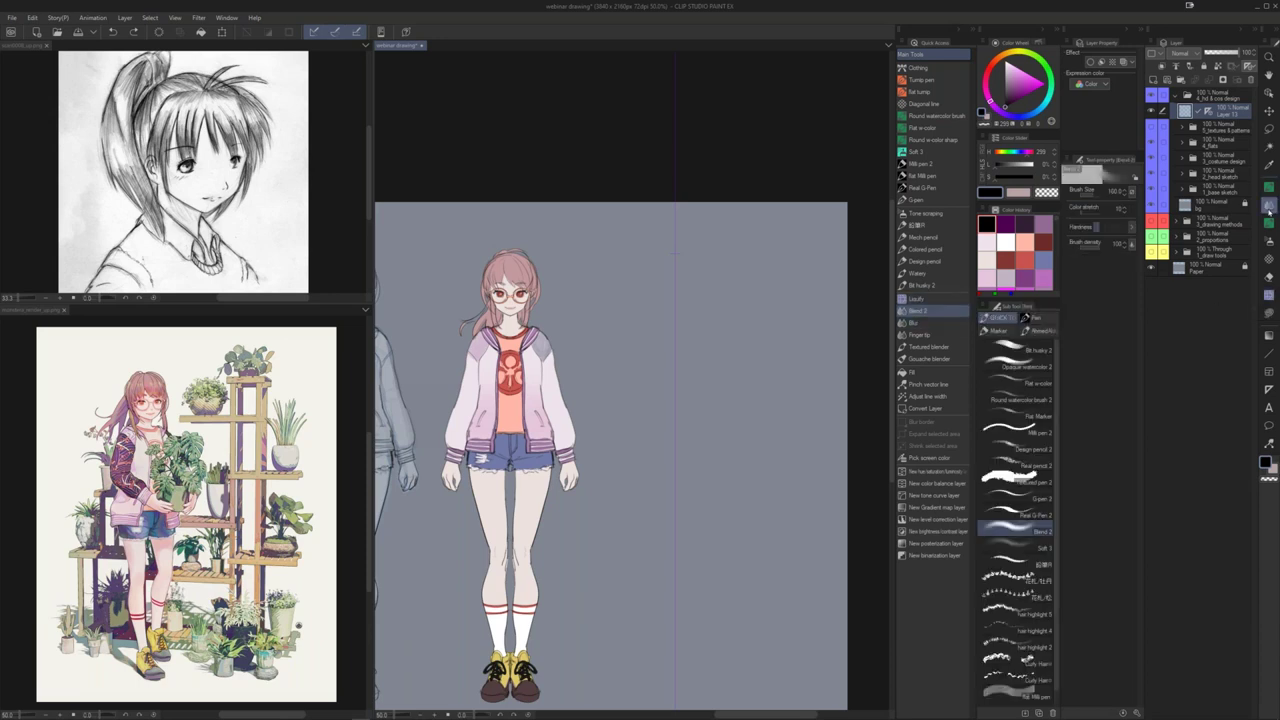
pyautogui.click(1268, 298)
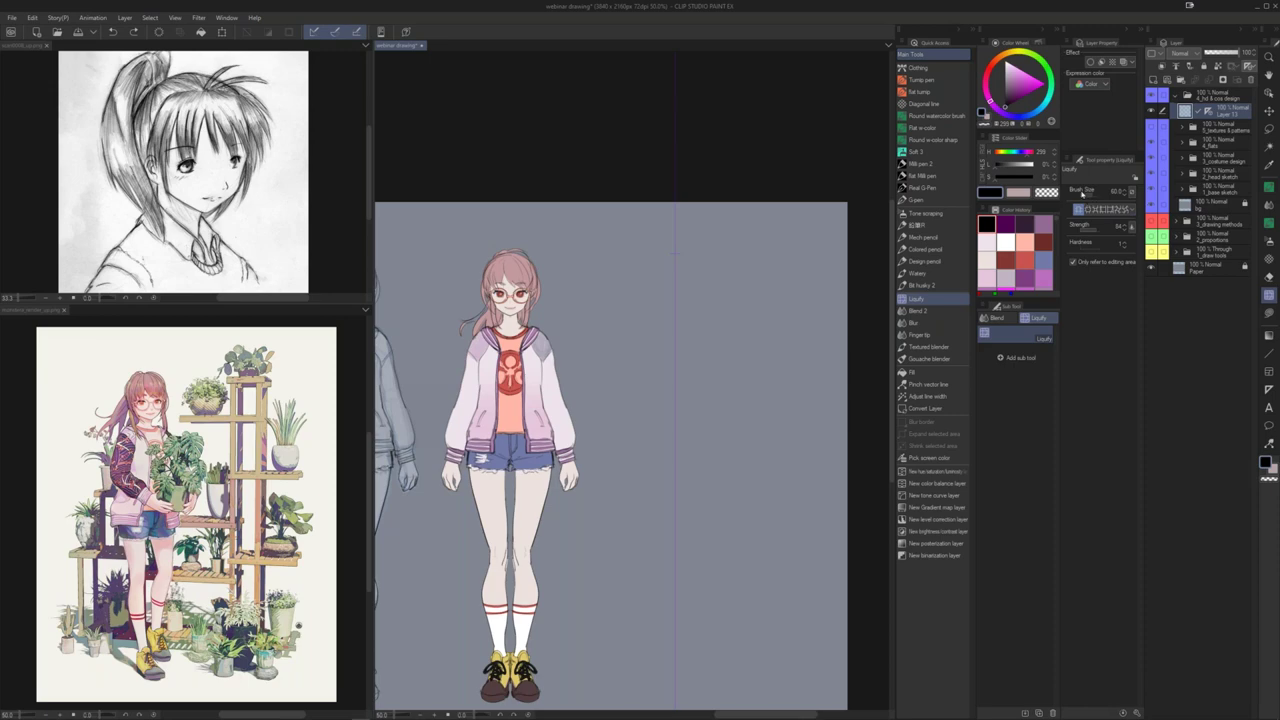
# Step: Browse the 3D materials and place the female 3D drawing figure Ver.2 on the webinar drawing canvas
pyautogui.press('F3')
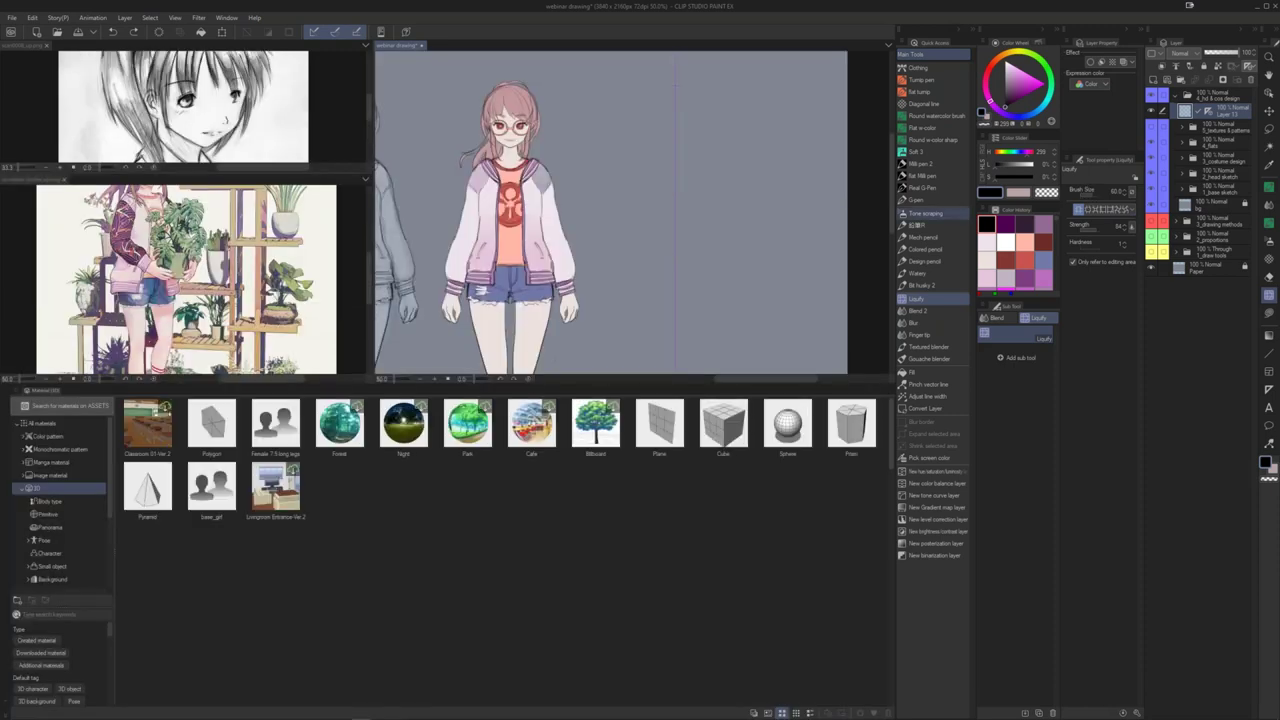
pyautogui.scroll(-1, 302, 561)
pyautogui.scroll(1, 302, 561)
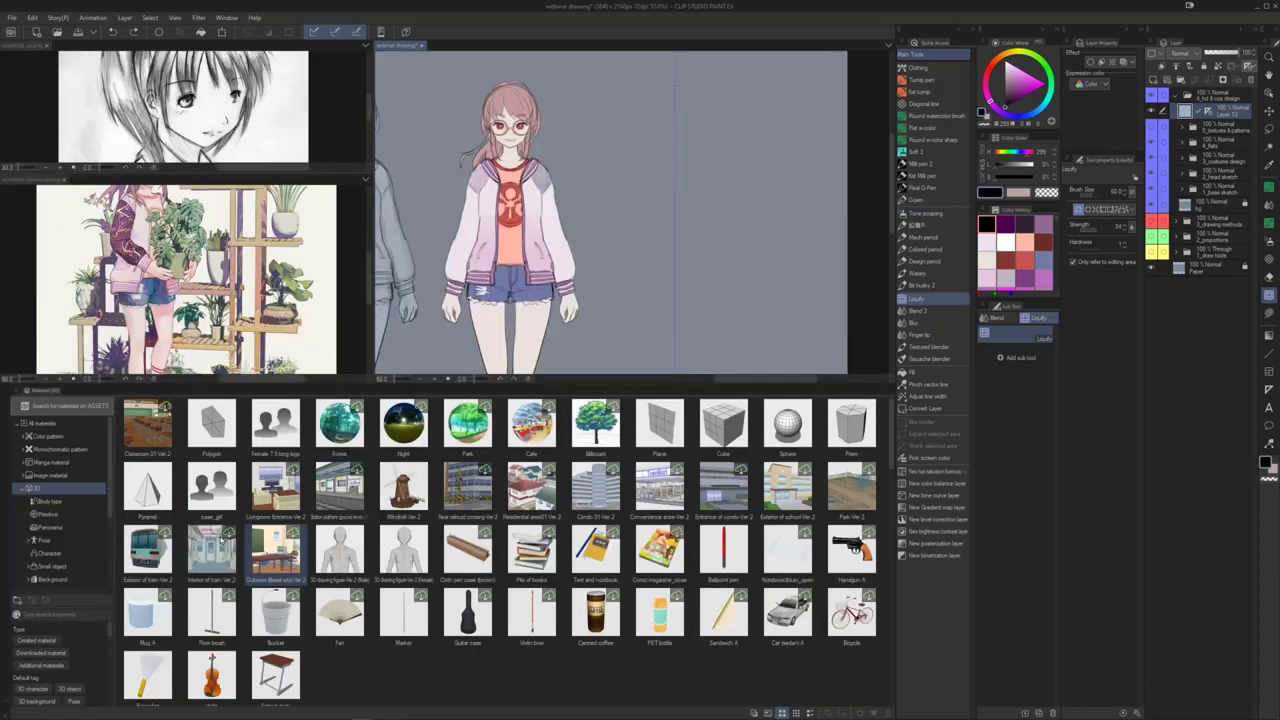
pyautogui.click(80, 501)
pyautogui.click(77, 491)
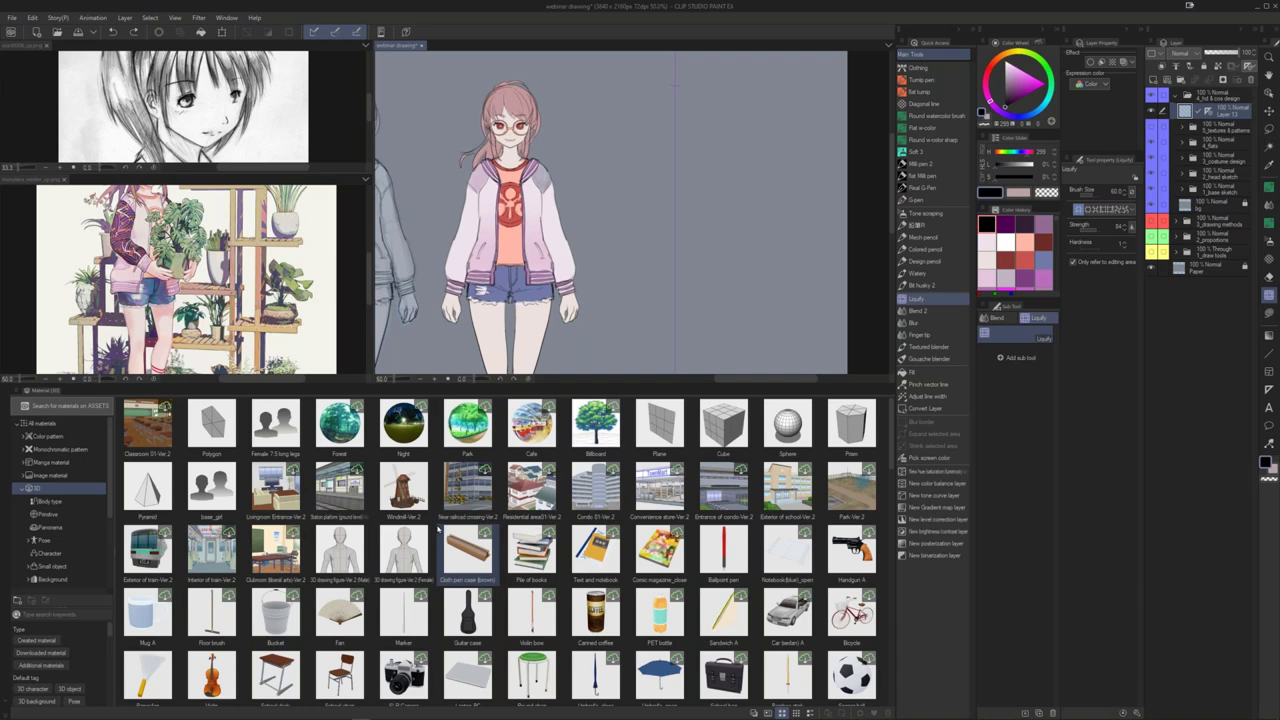
pyautogui.moveTo(409, 546); pyautogui.dragTo(655, 197)
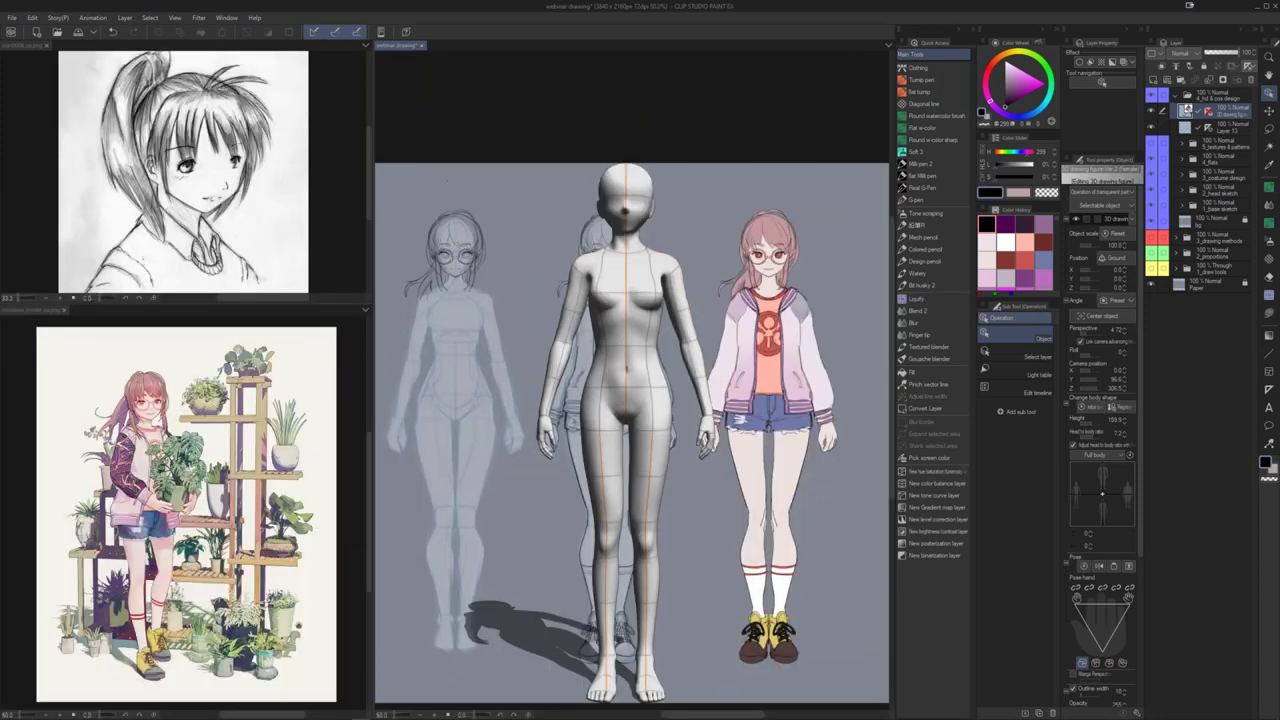
# Step: Try the 3D drawing figure's full-body shape adjustment, making the body fuller and then slimmer with values of about -12 and -13
pyautogui.click(625, 285)
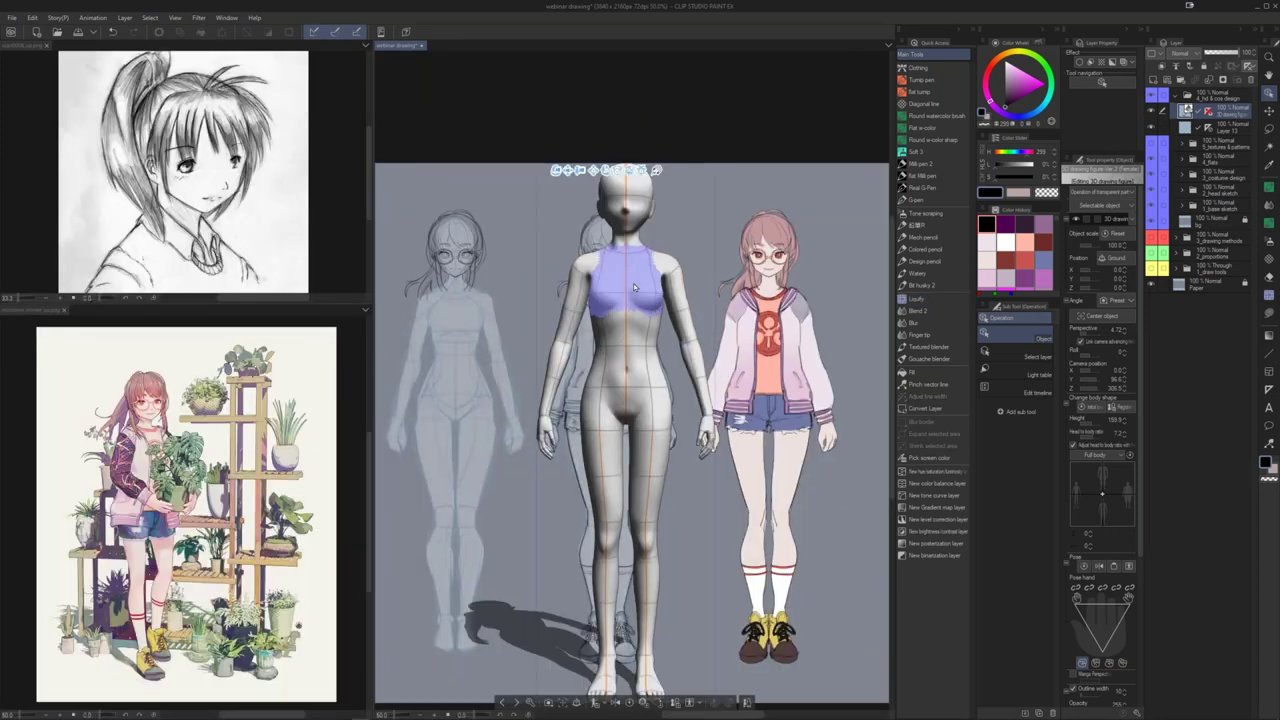
pyautogui.moveTo(1104, 481); pyautogui.dragTo(1109, 481)
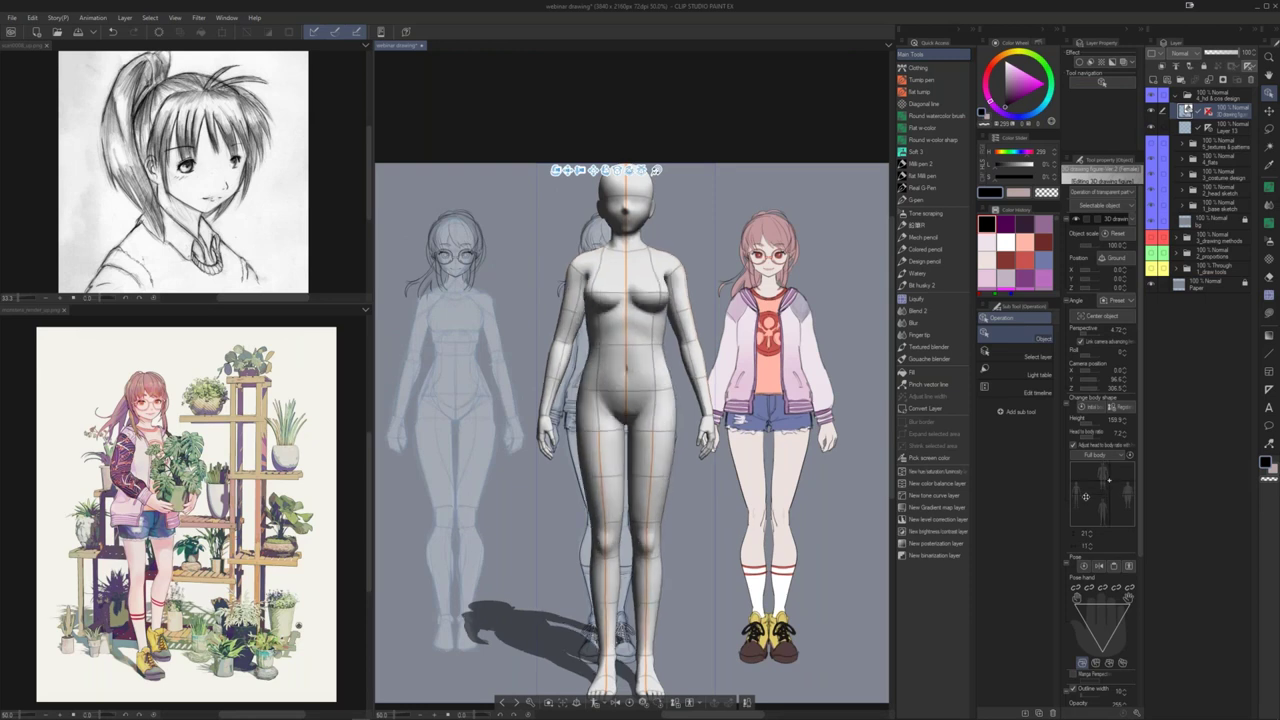
pyautogui.moveTo(1085, 496); pyautogui.dragTo(1094, 501)
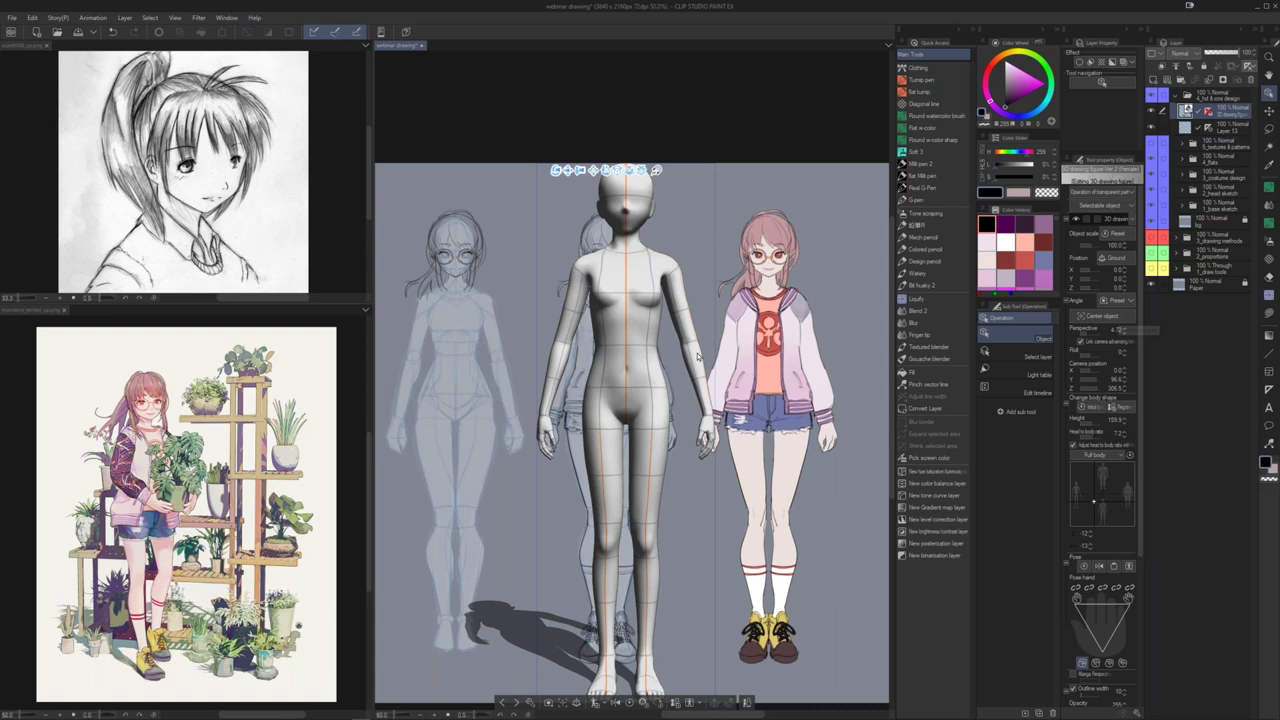
# Step: Delete the 3D drawing figure's layer from the webinar drawing
pyautogui.press('space')
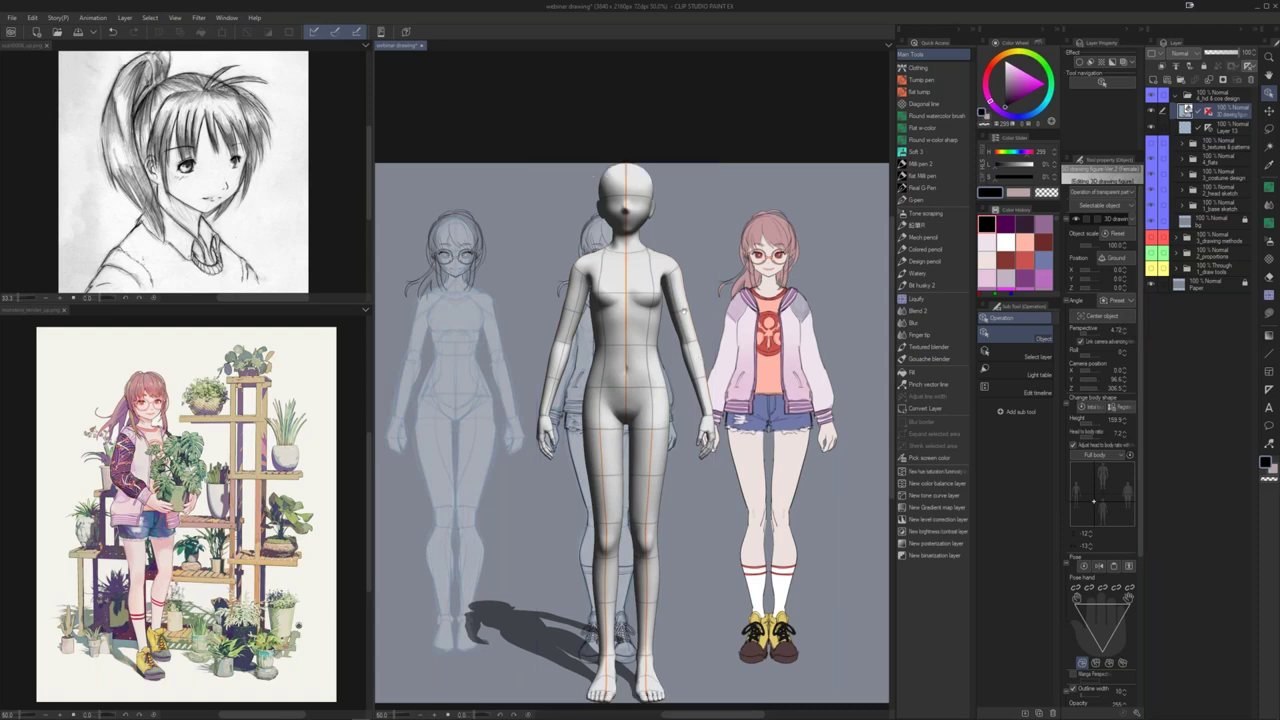
pyautogui.moveTo(684, 311); pyautogui.dragTo(691, 264)
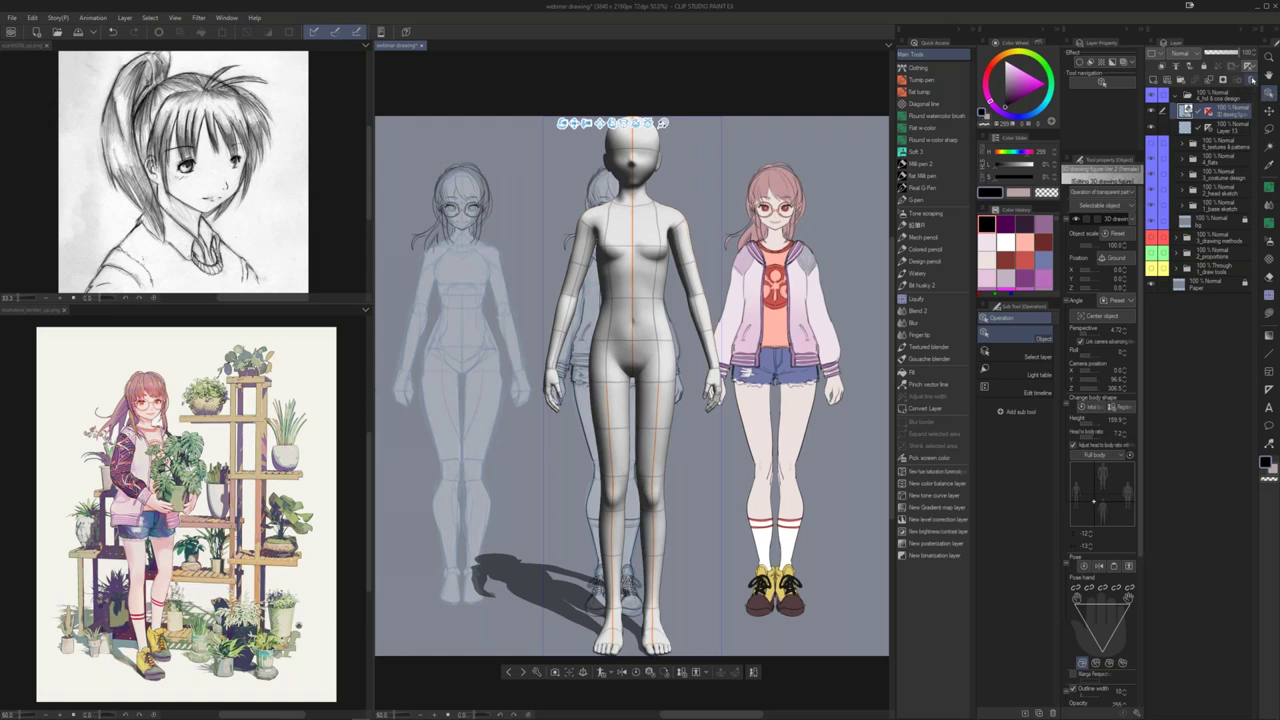
pyautogui.click(1252, 80)
# Step: Examine the character design stages from sketch to flat colors, and inspect the patterned jacket on the final figure up close
pyautogui.moveTo(687, 240)
pyautogui.mouseDown()
pyautogui.moveTo(710, 202)
pyautogui.moveTo(695, 216)
pyautogui.mouseUp()
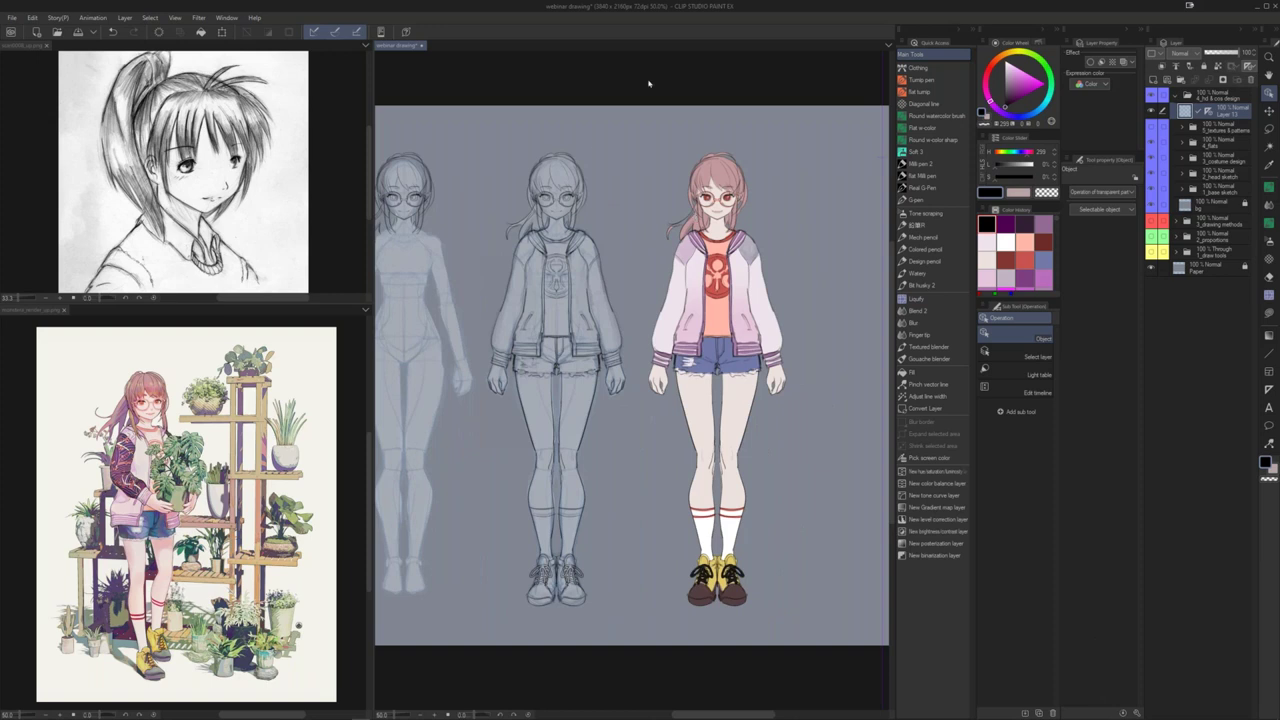
pyautogui.moveTo(621, 186); pyautogui.dragTo(653, 163)
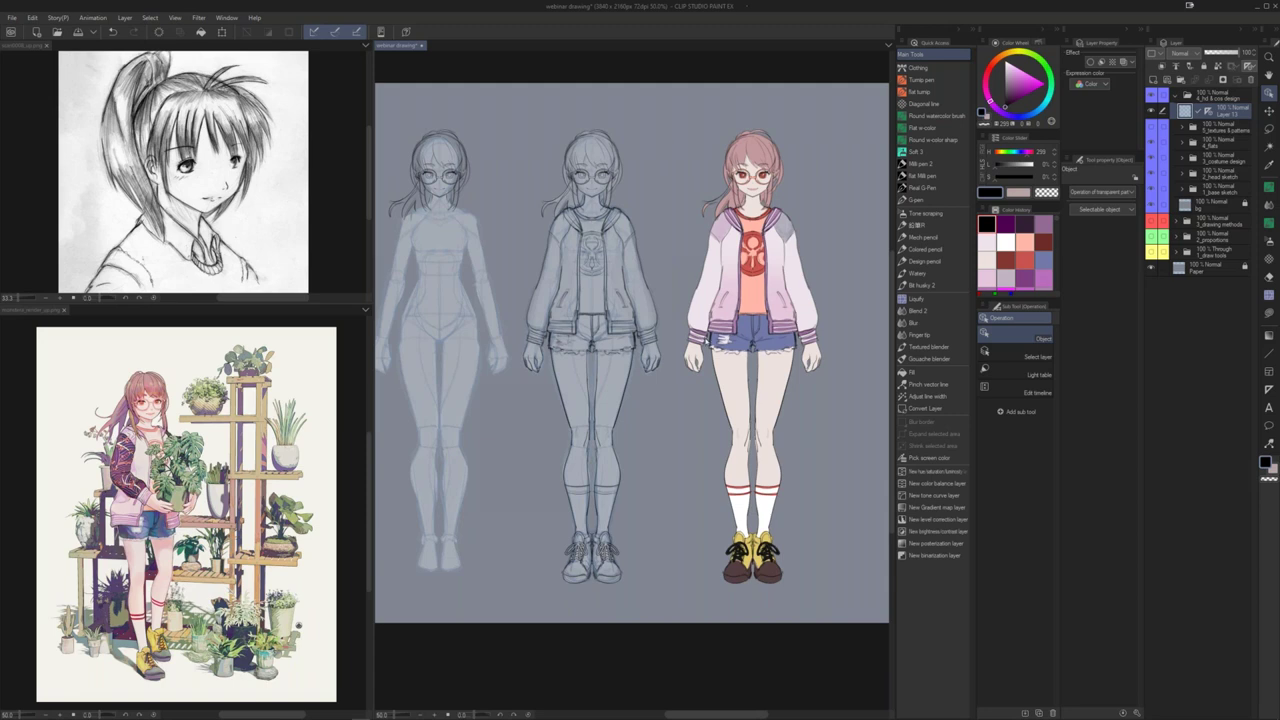
pyautogui.moveTo(790, 275); pyautogui.dragTo(788, 275)
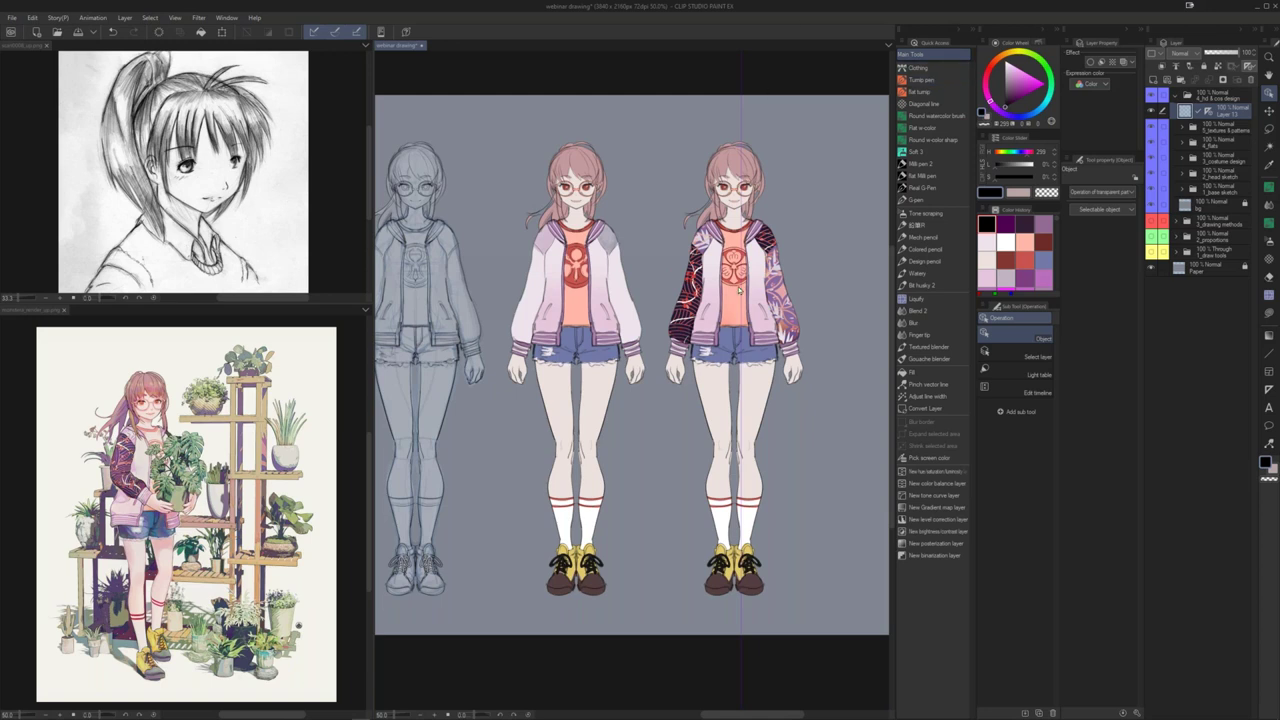
pyautogui.hotkey('ctrl', 'space')
pyautogui.click(776, 271)
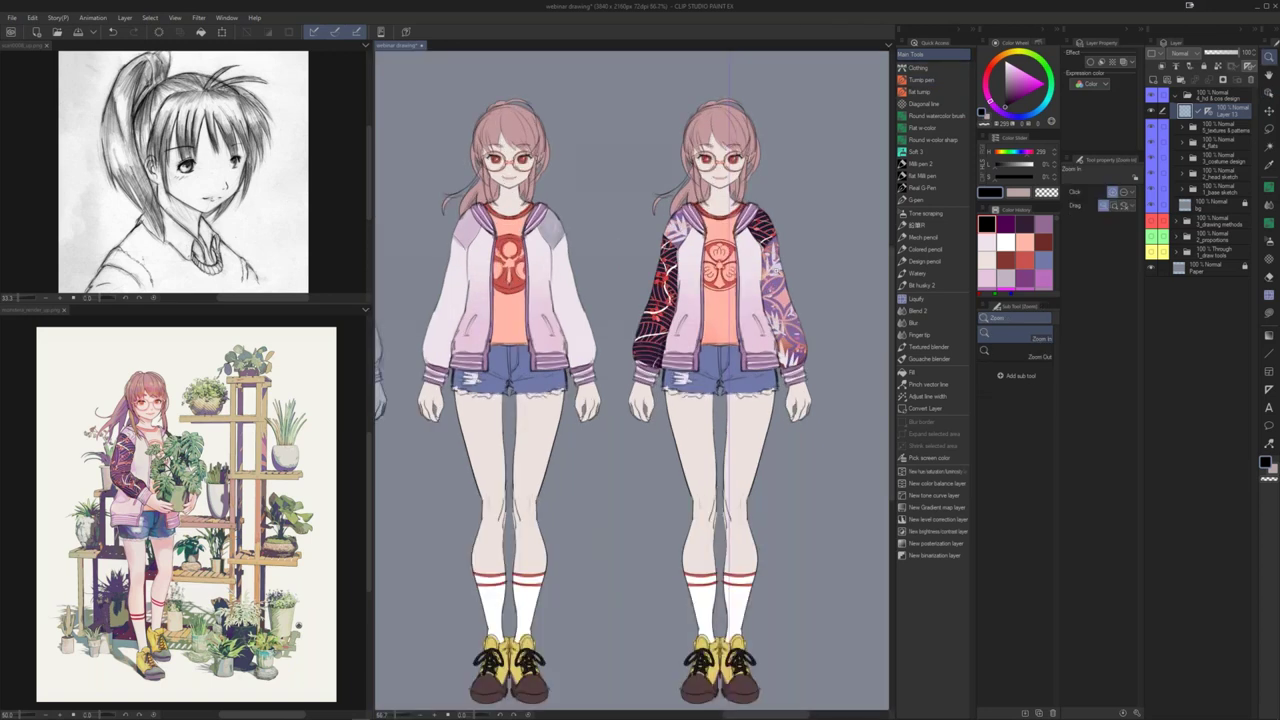
pyautogui.click(780, 200)
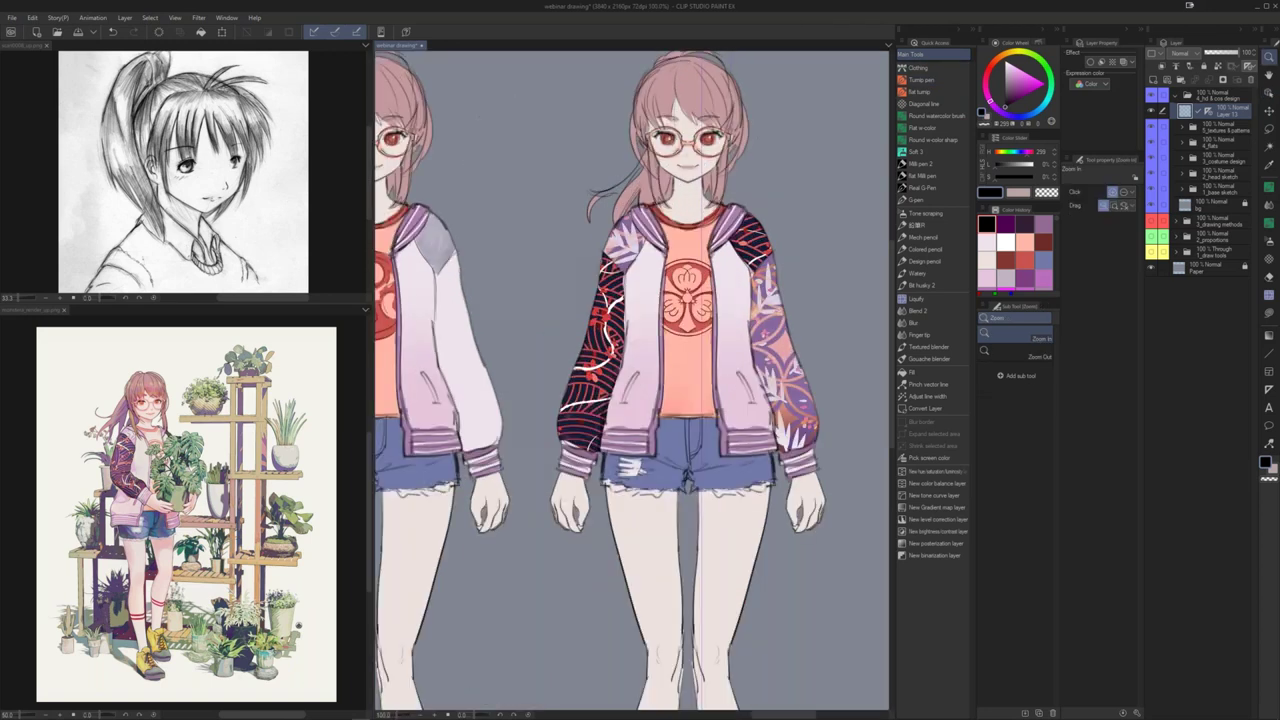